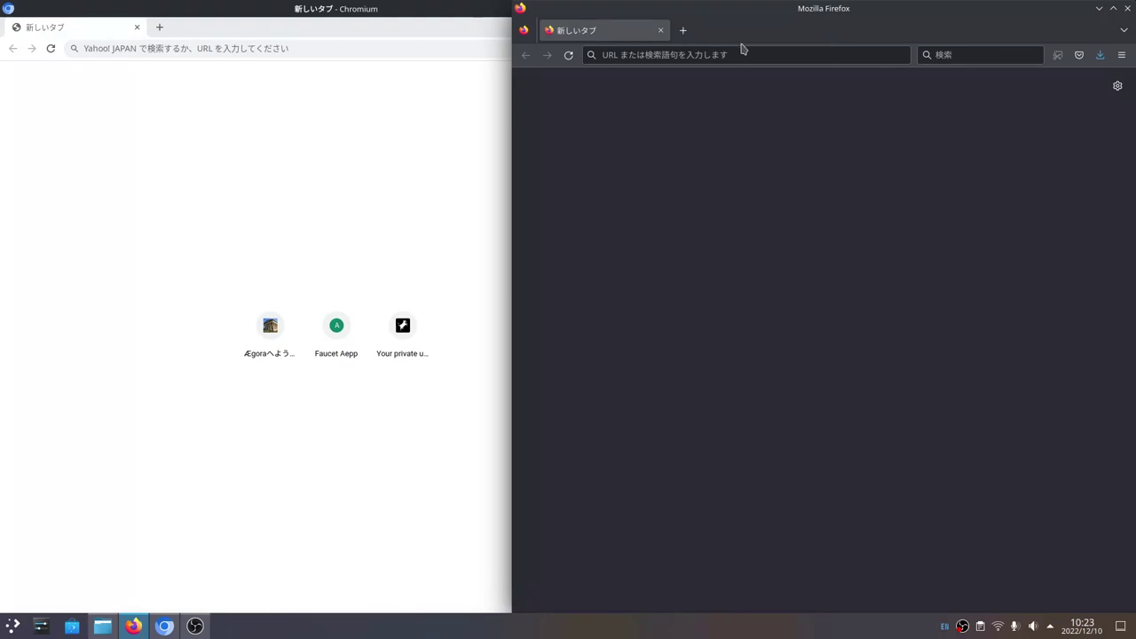
Step: Open the Ægora testnet marketplace in Chromium, and load testnet.aegora.jp in Firefox
{"action": "left_click", "coordinate": [271, 328]}
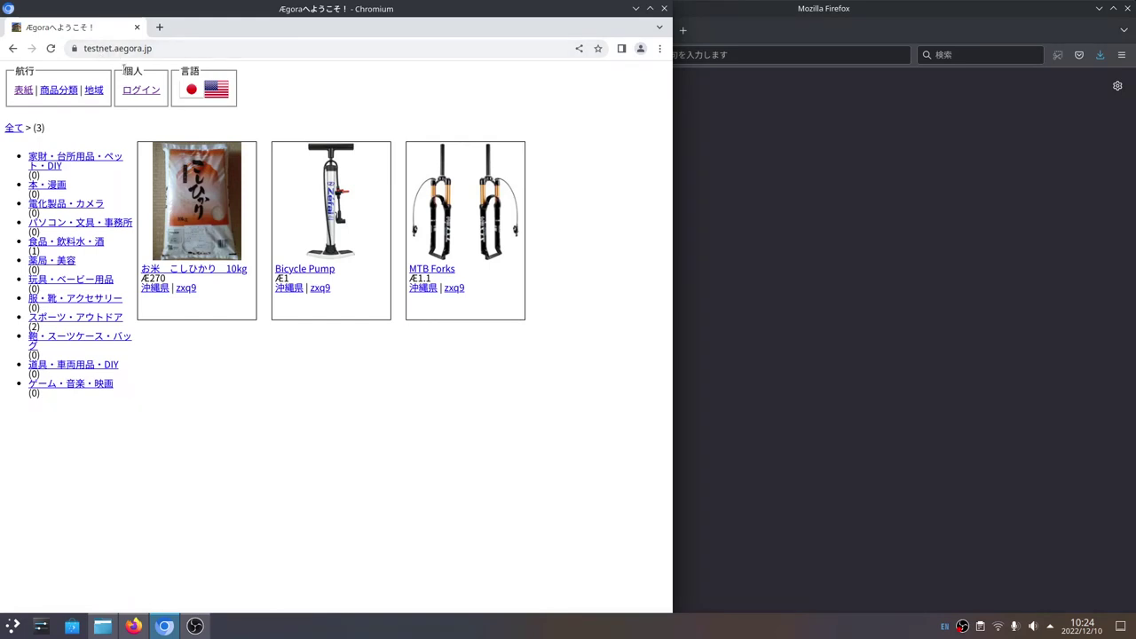
{"action": "left_click_drag", "start_coordinate": [147, 51], "coordinate": [309, 79]}
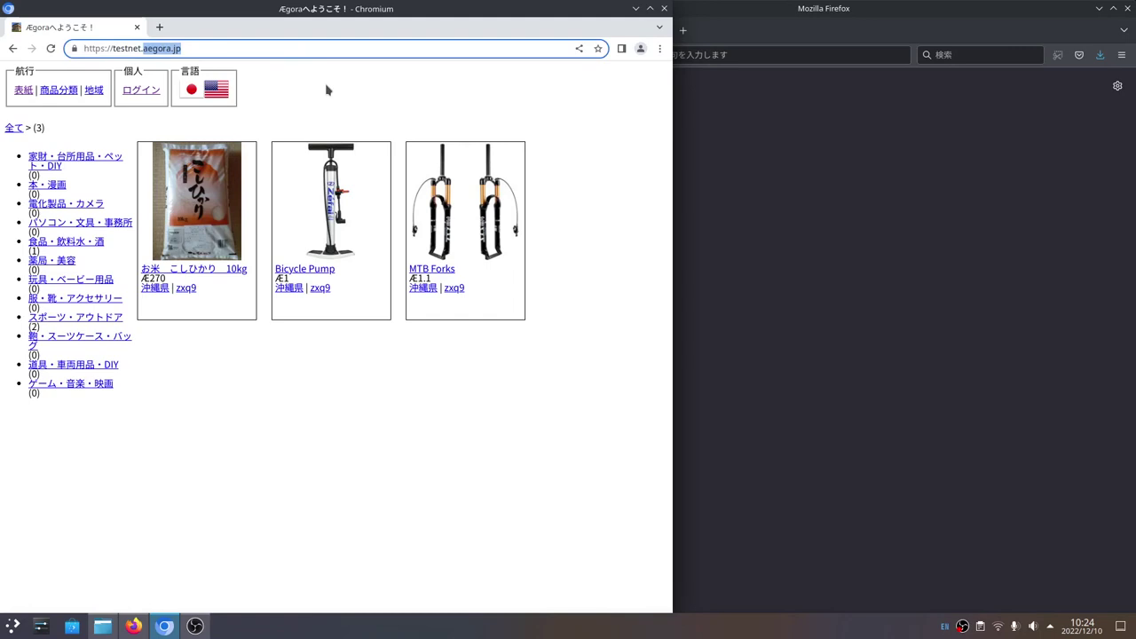
{"action": "left_click", "coordinate": [326, 90]}
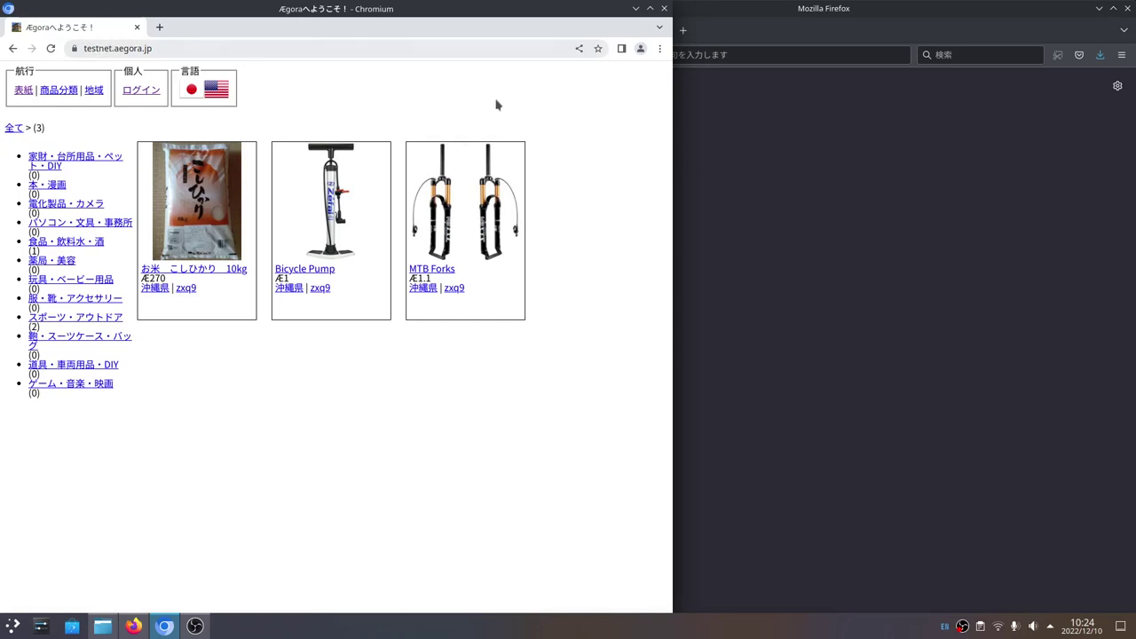
{"action": "left_click", "coordinate": [684, 145]}
{"action": "left_click", "coordinate": [672, 57]}
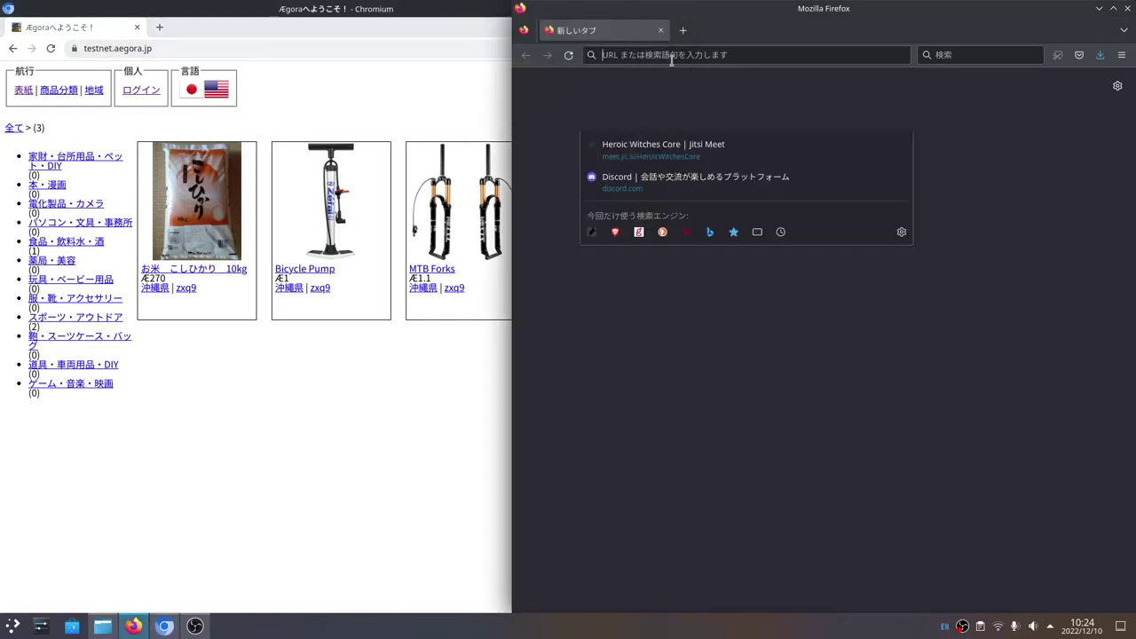
{"action": "type", "text": "testnet.aegora.jp"}
{"action": "key", "text": "Return"}
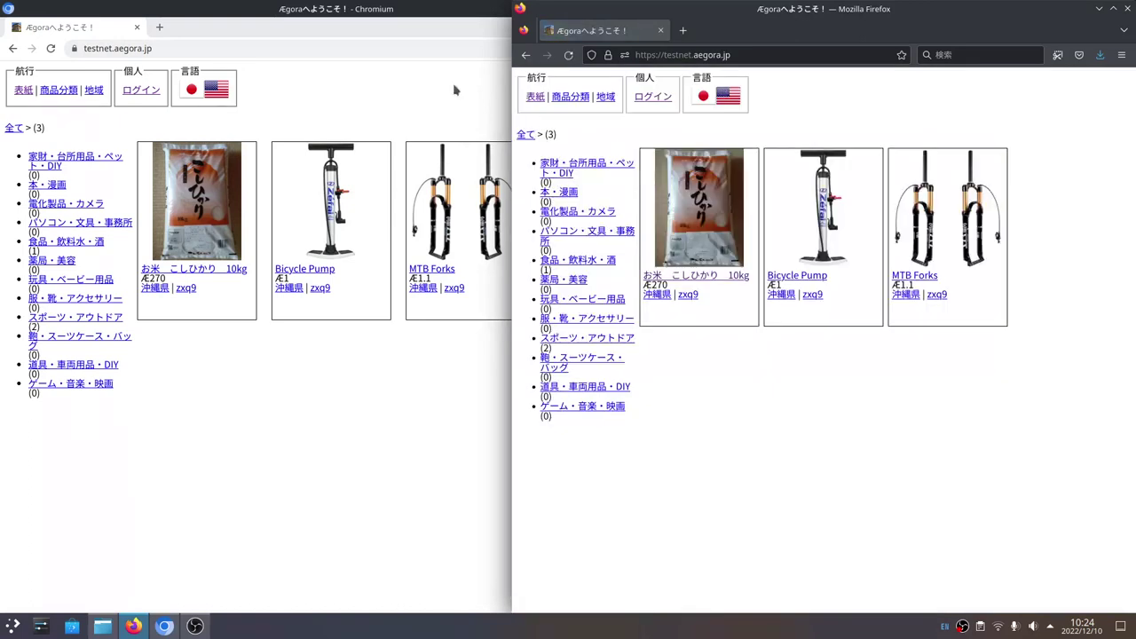
Step: Switch Chromium's Ægora page to English and compare it with Firefox
{"action": "left_click", "coordinate": [405, 80]}
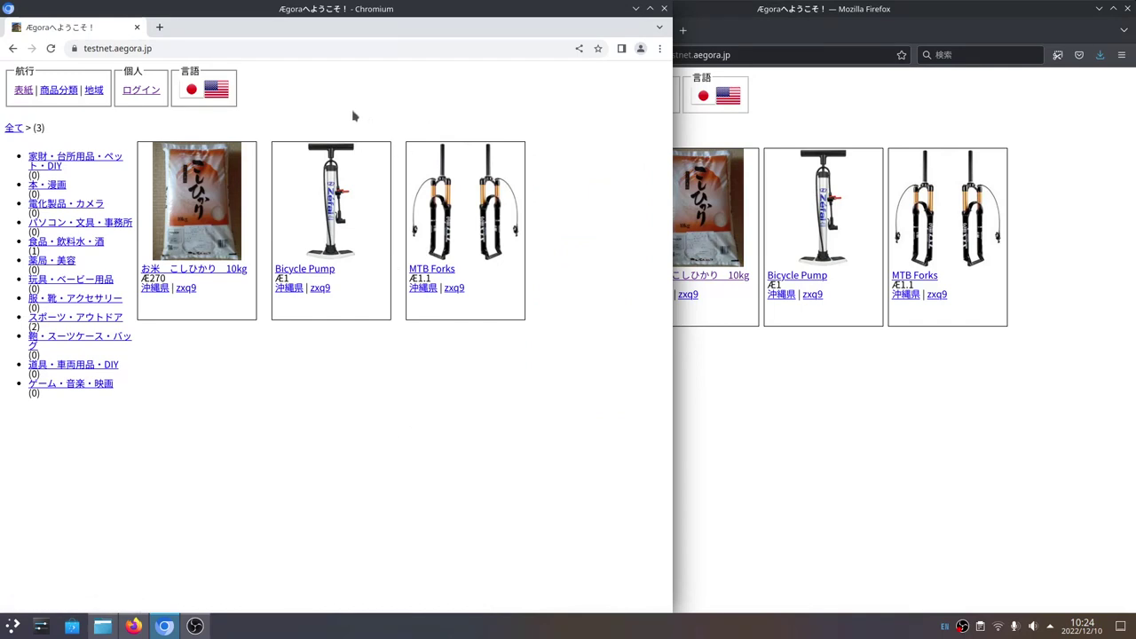
{"action": "left_click", "coordinate": [218, 93]}
{"action": "left_click", "coordinate": [799, 115]}
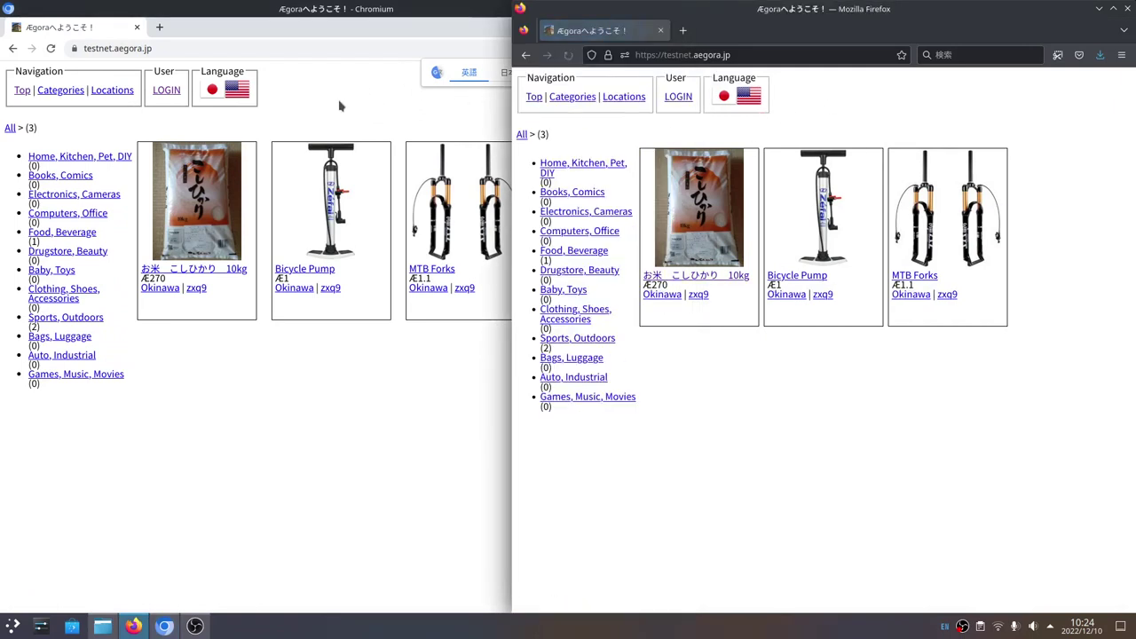
{"action": "left_click", "coordinate": [172, 124]}
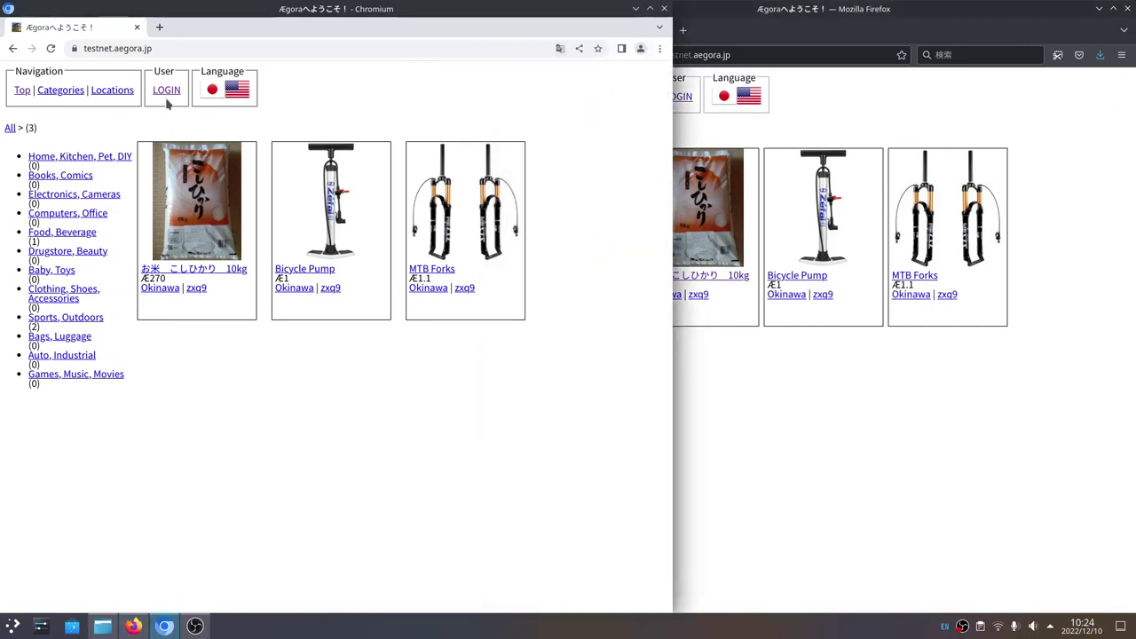
Step: Log in to Ægora in Chromium and reach the 'Failure!' page saying no æternity wallet was found
{"action": "left_click", "coordinate": [166, 92]}
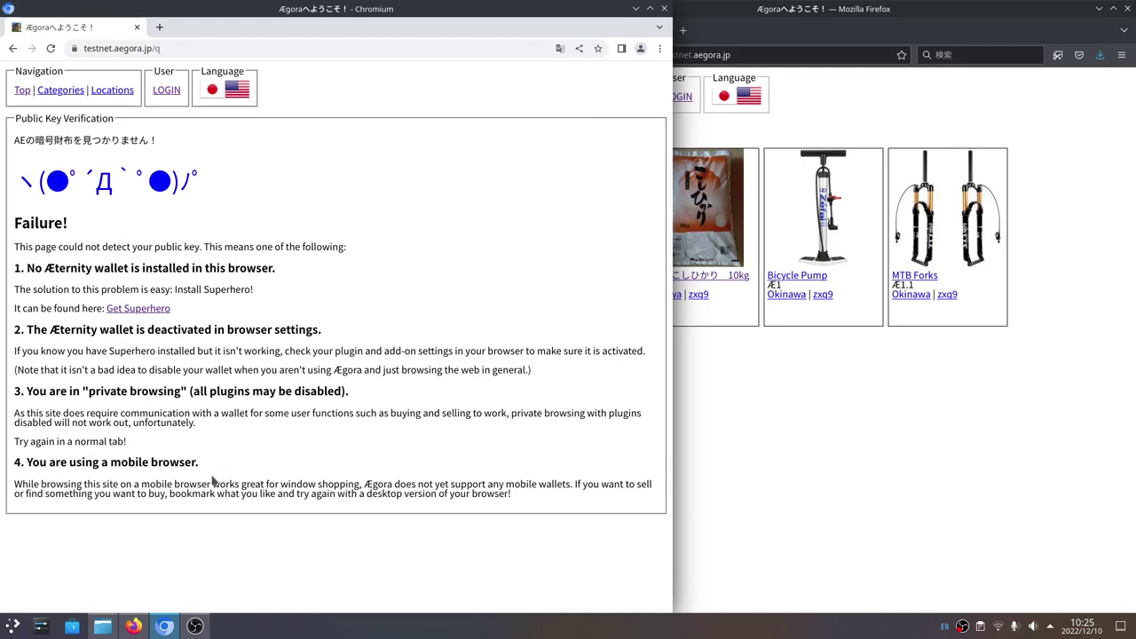
{"action": "left_click_drag", "start_coordinate": [211, 463], "coordinate": [55, 471]}
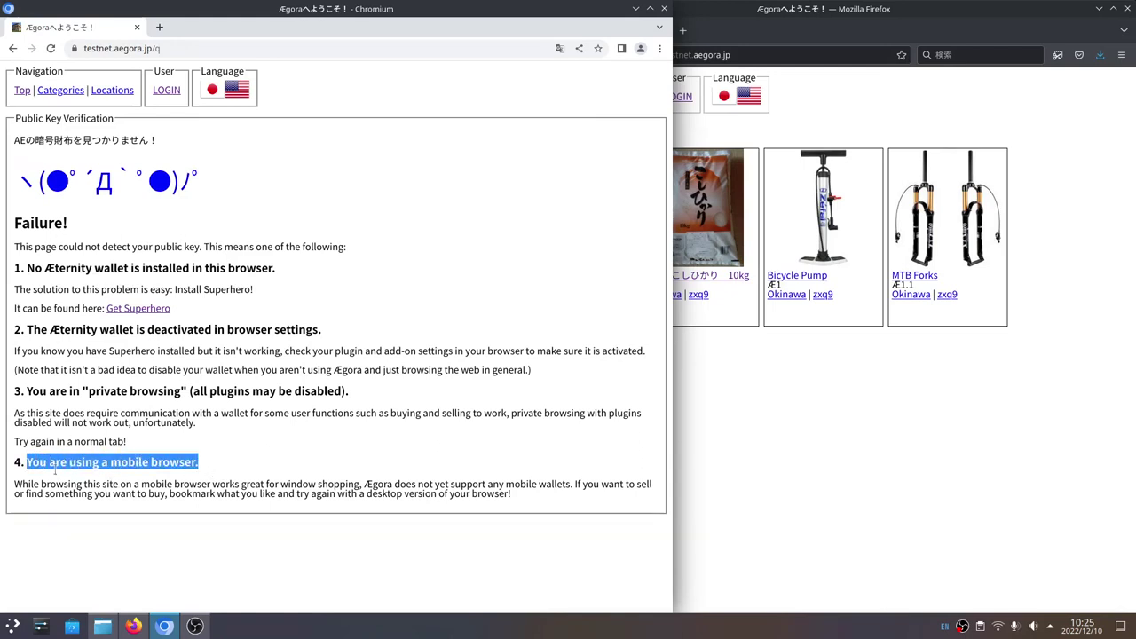
{"action": "left_click", "coordinate": [224, 465]}
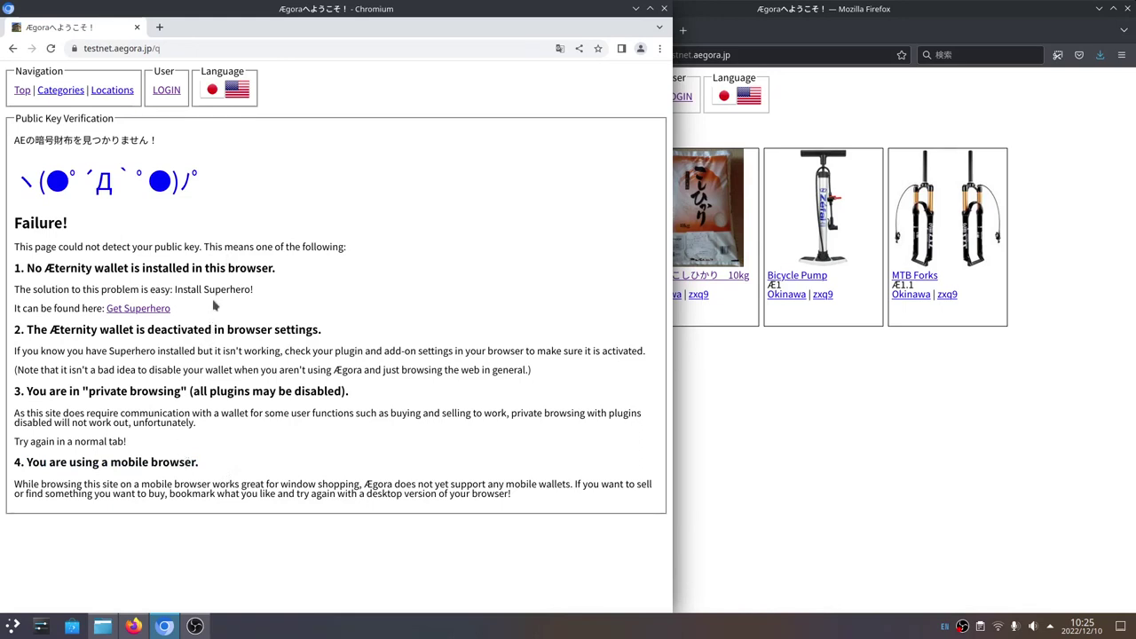
Step: Add the Superhero wallet extension to Chromium from the Chrome Web Store, then close the store tab
{"action": "left_click", "coordinate": [161, 310]}
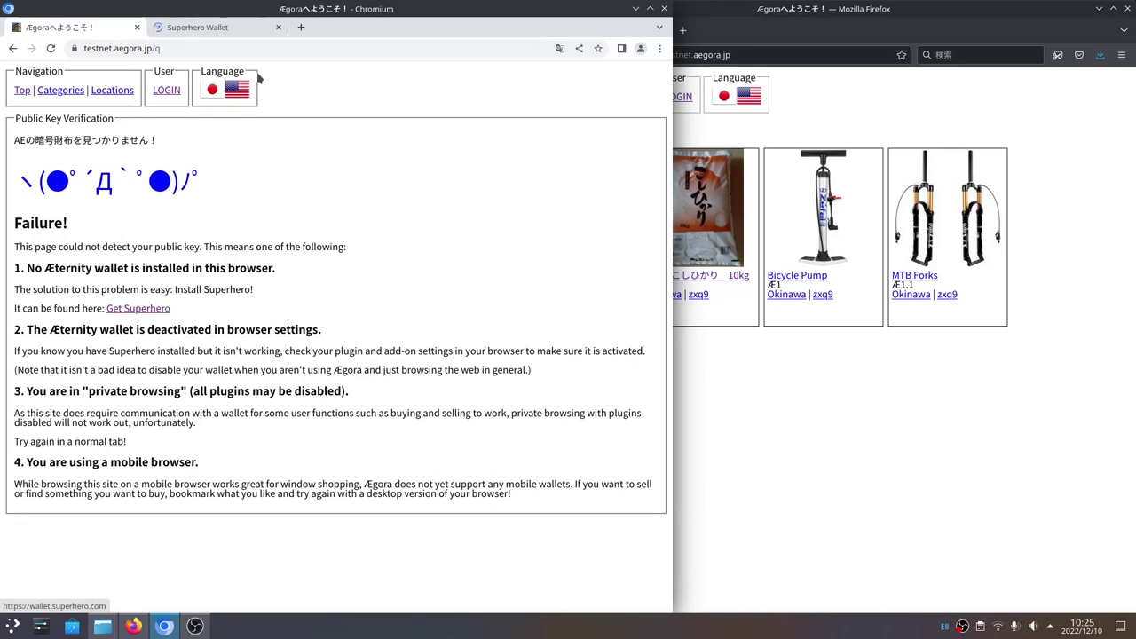
{"action": "left_click", "coordinate": [236, 27]}
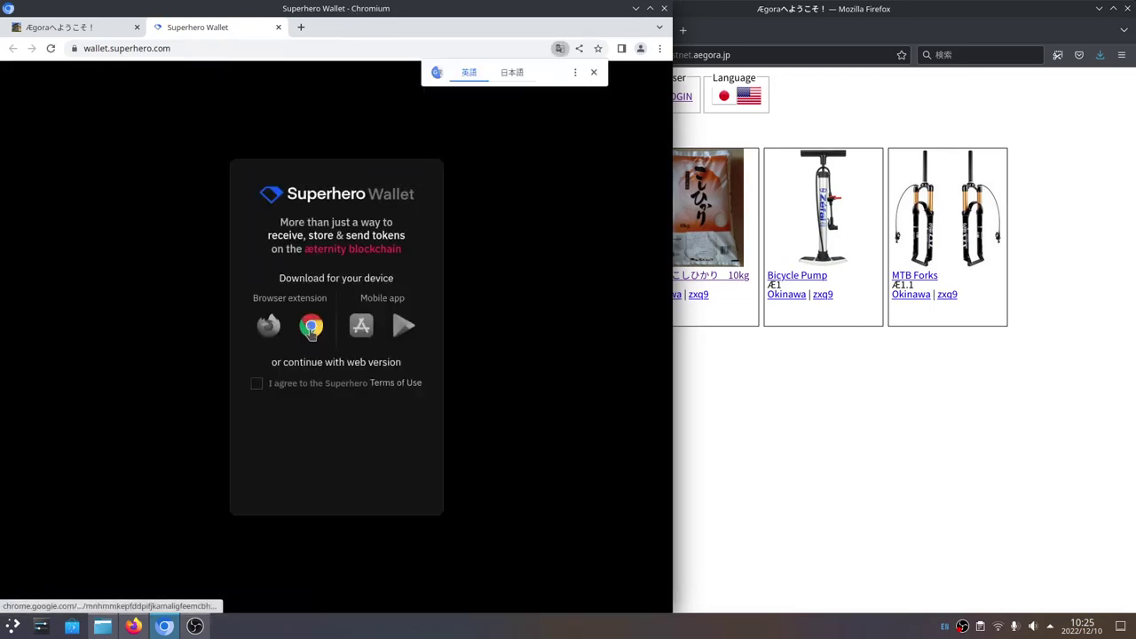
{"action": "left_click", "coordinate": [311, 326]}
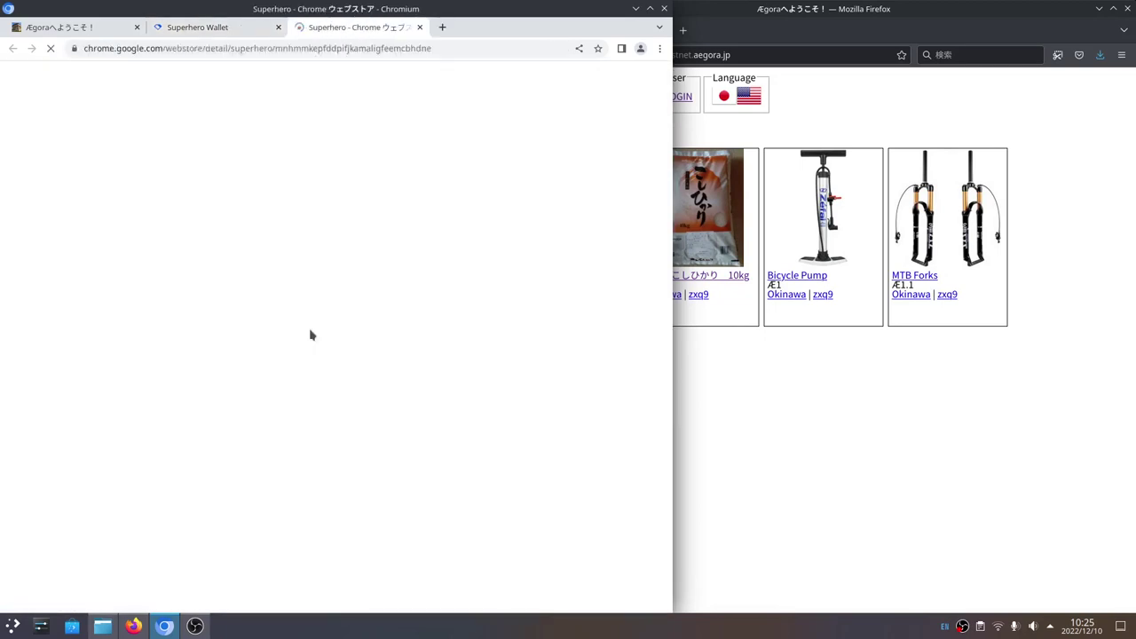
{"action": "left_click", "coordinate": [278, 27]}
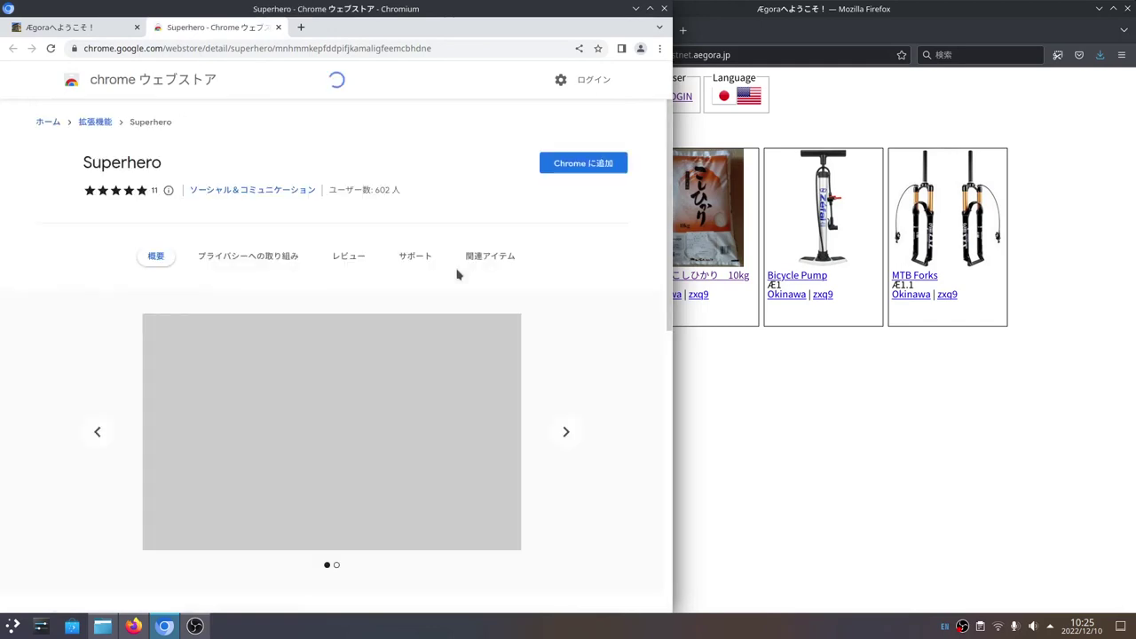
{"action": "left_click", "coordinate": [622, 170]}
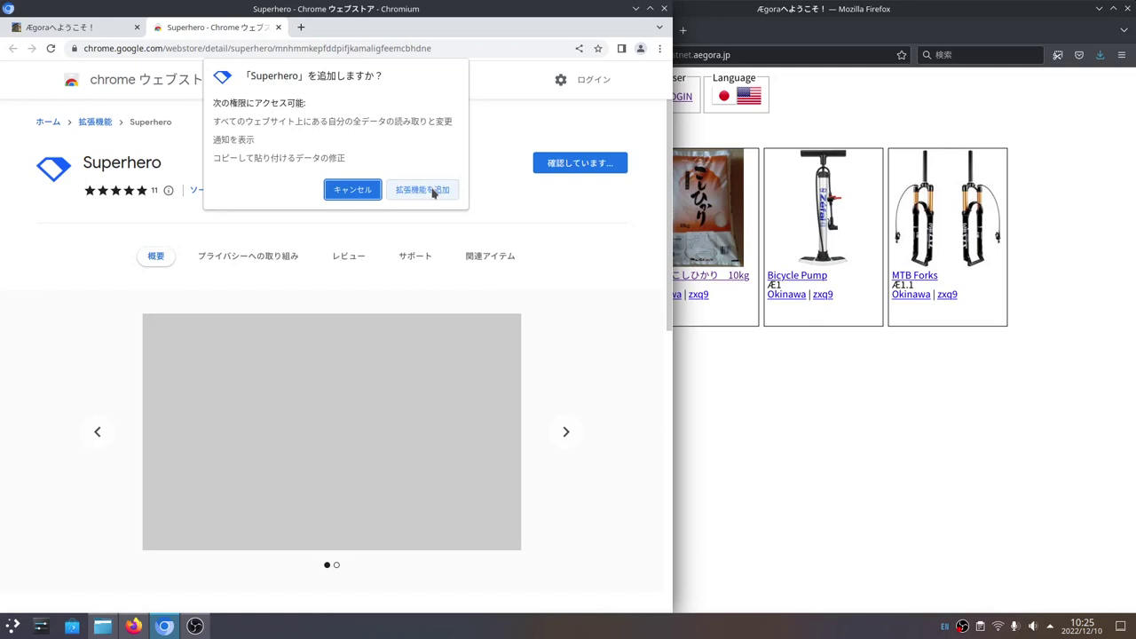
{"action": "left_click", "coordinate": [434, 191]}
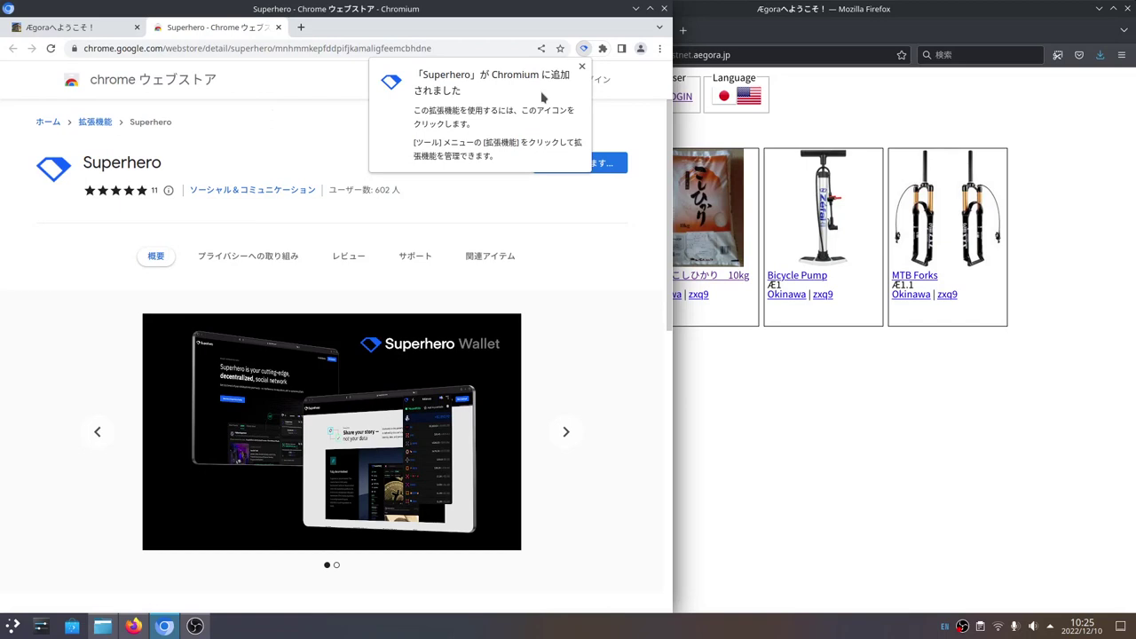
{"action": "key", "text": "ctrl+w"}
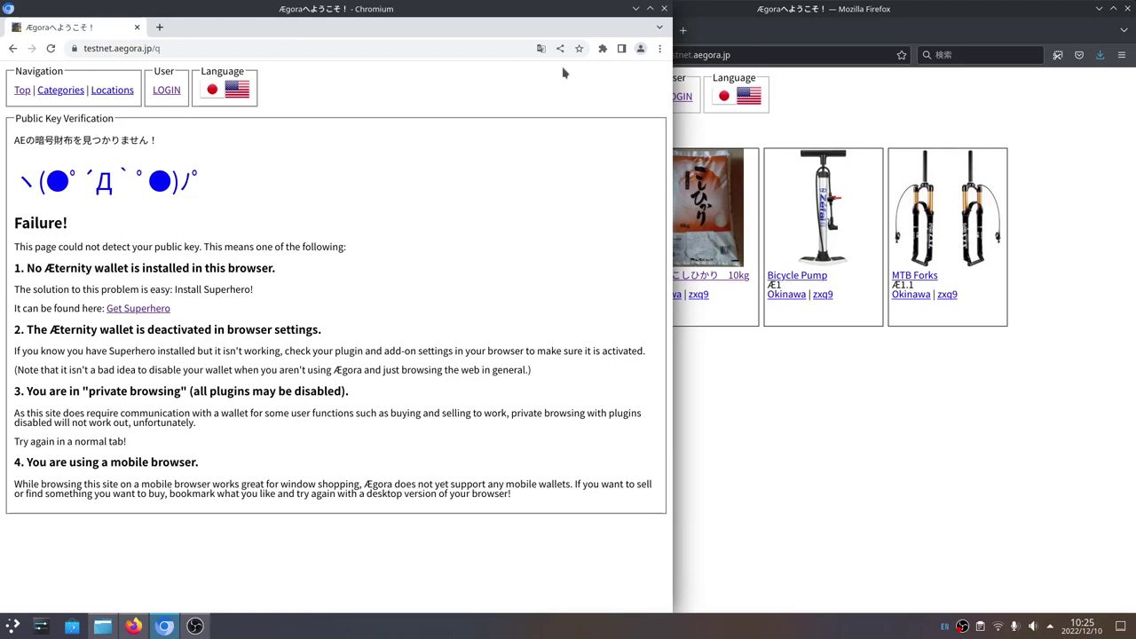
Step: Pin the Superhero extension, then create a new wallet after accepting its Terms of Use
{"action": "left_click", "coordinate": [602, 48]}
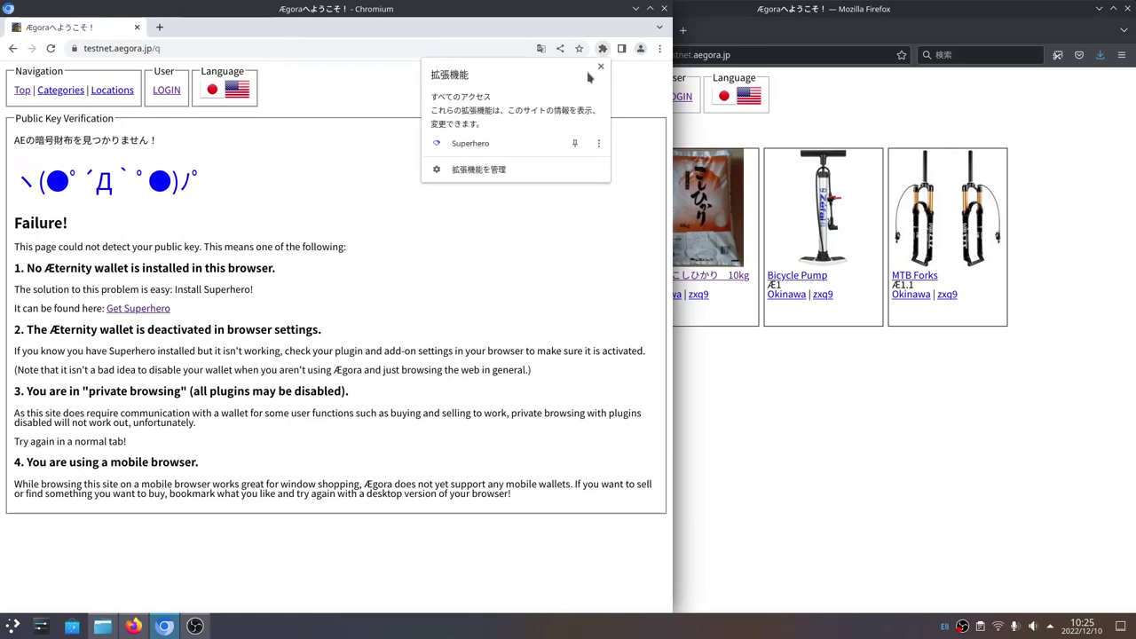
{"action": "left_click", "coordinate": [574, 145]}
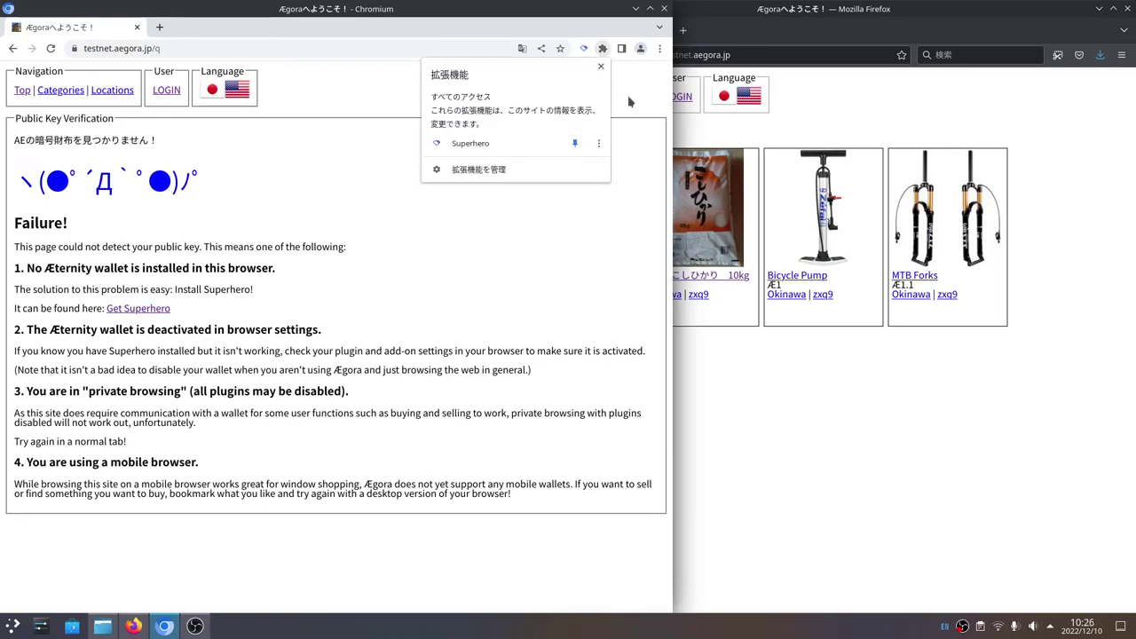
{"action": "left_click", "coordinate": [584, 49]}
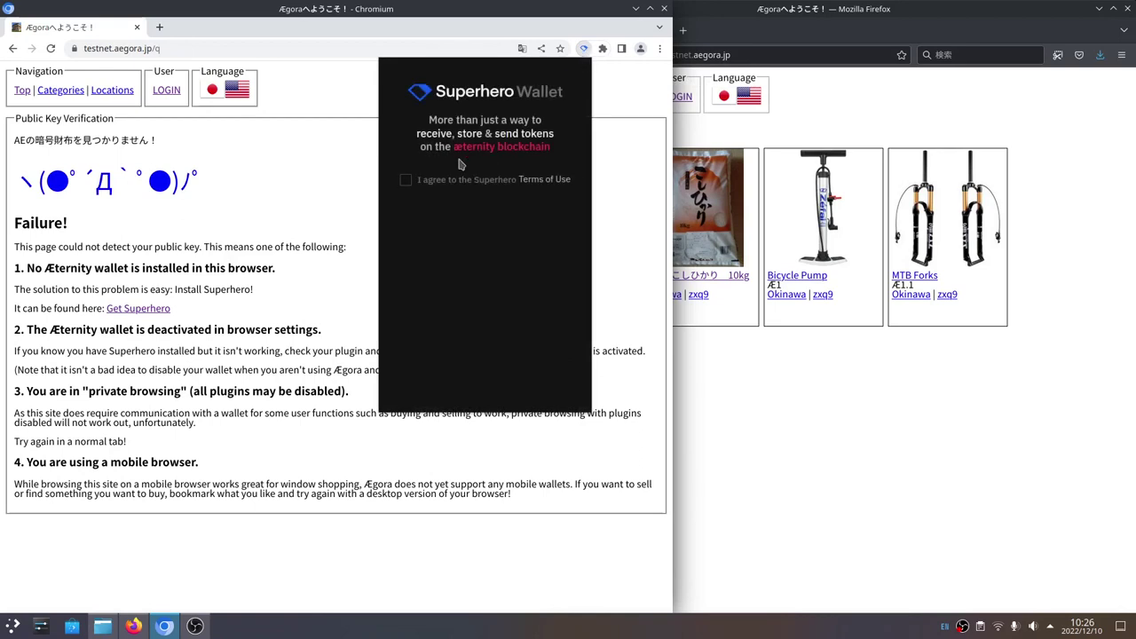
{"action": "left_click", "coordinate": [405, 183]}
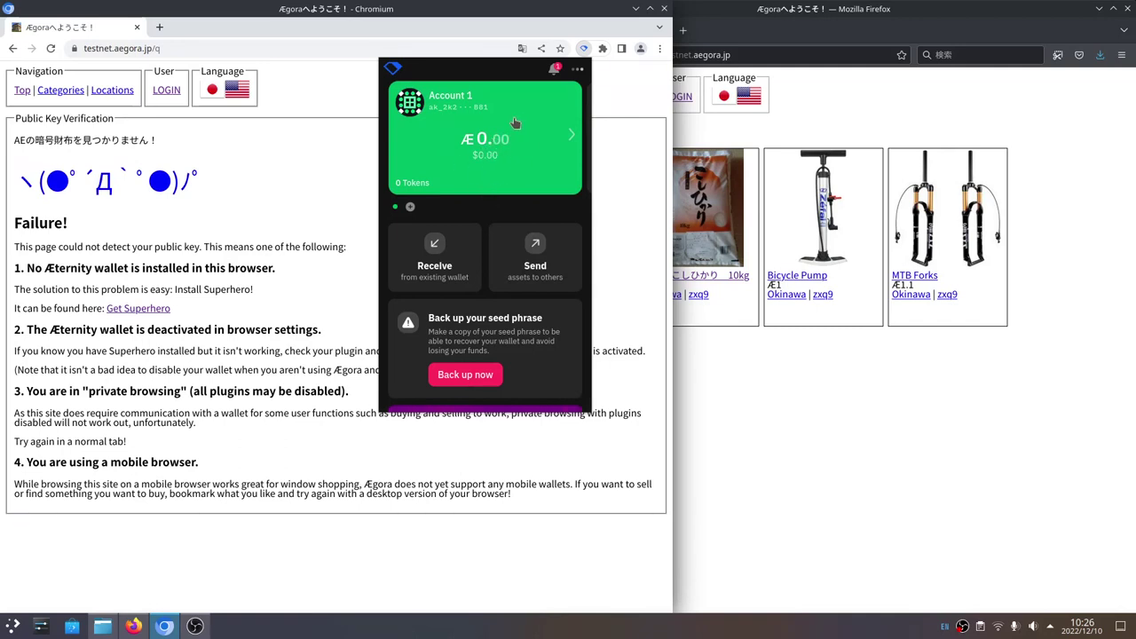
Step: Change the wallet's network from Mainnet to Testnet in Wallet settings
{"action": "left_click", "coordinate": [576, 71]}
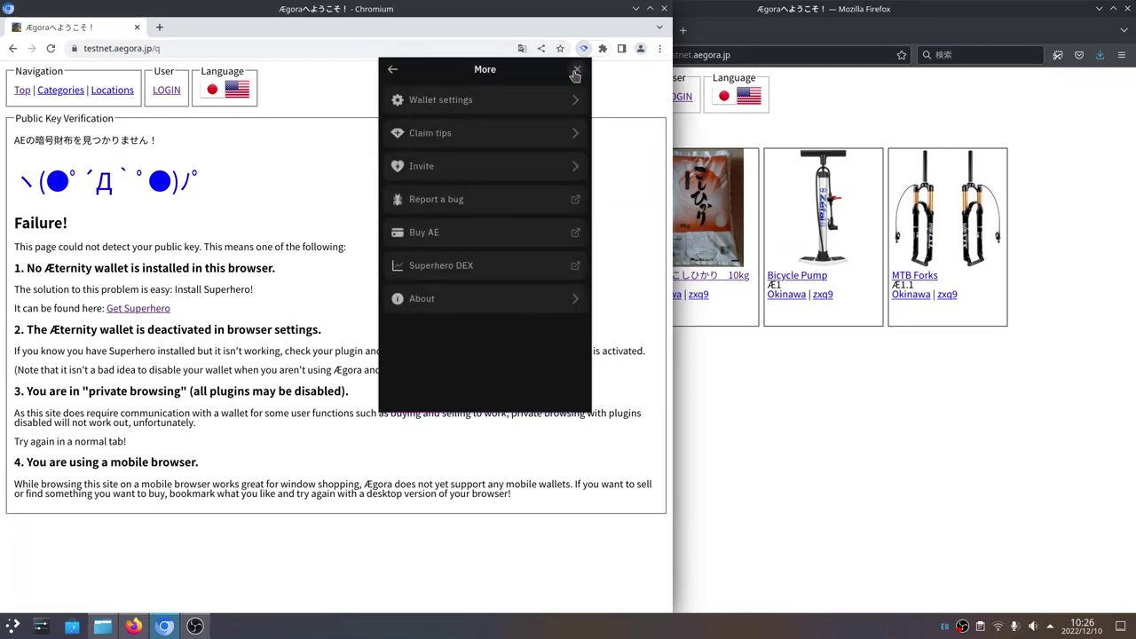
{"action": "left_click", "coordinate": [543, 105]}
{"action": "left_click", "coordinate": [534, 135]}
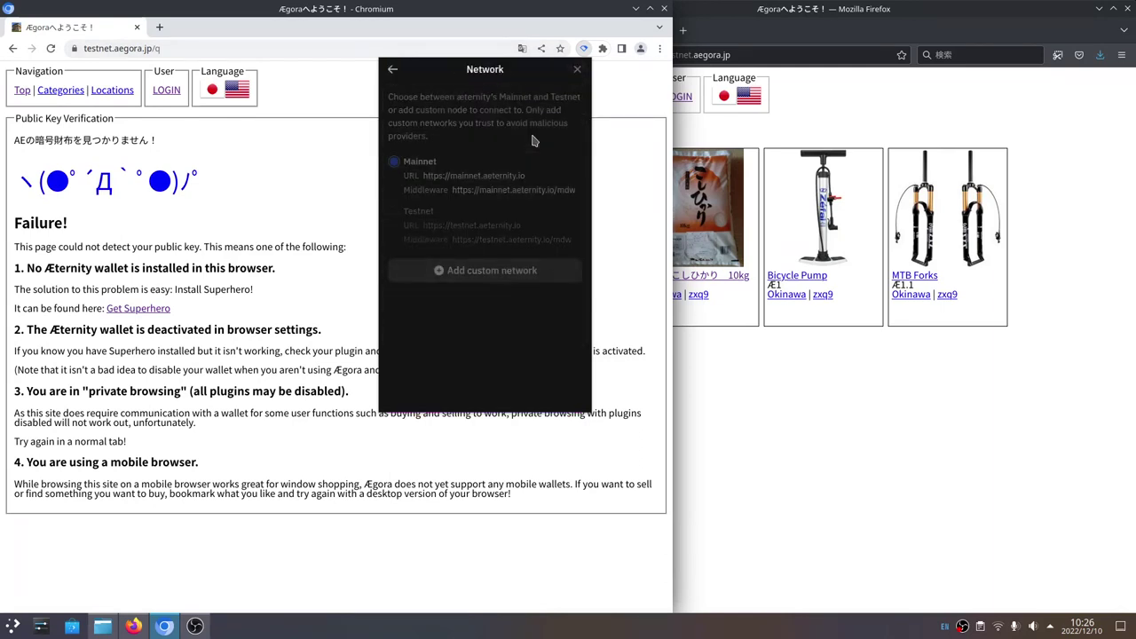
{"action": "left_click", "coordinate": [396, 213]}
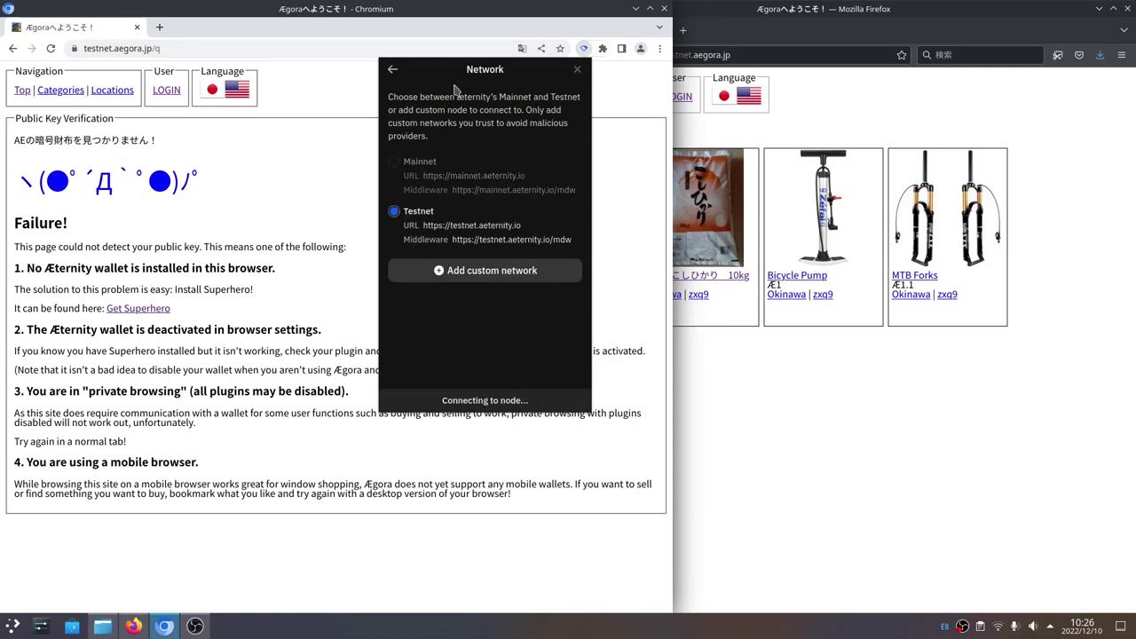
{"action": "left_click", "coordinate": [393, 71]}
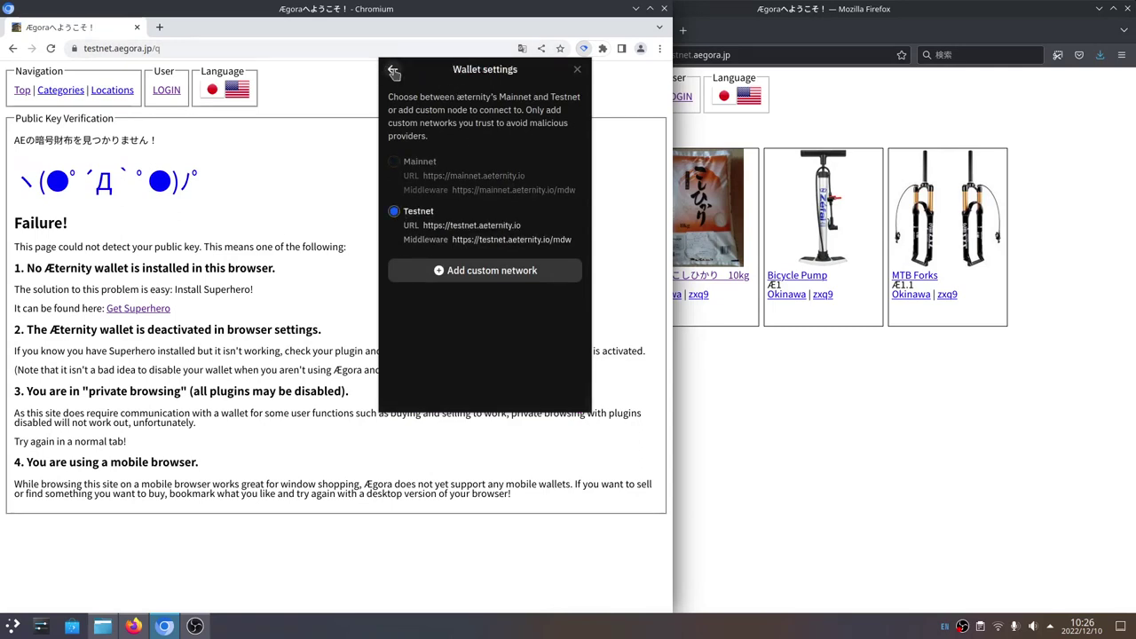
{"action": "left_click", "coordinate": [355, 100]}
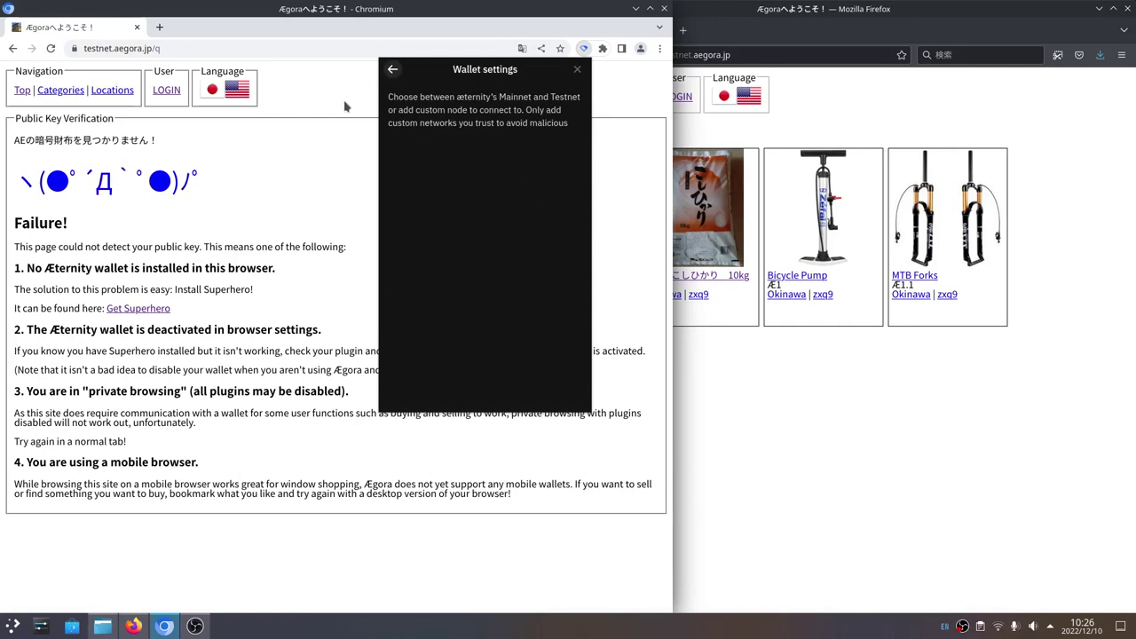
Step: Open the Faucet Aepp in a new tab and copy Account 1's address from Superhero
{"action": "left_click", "coordinate": [159, 29]}
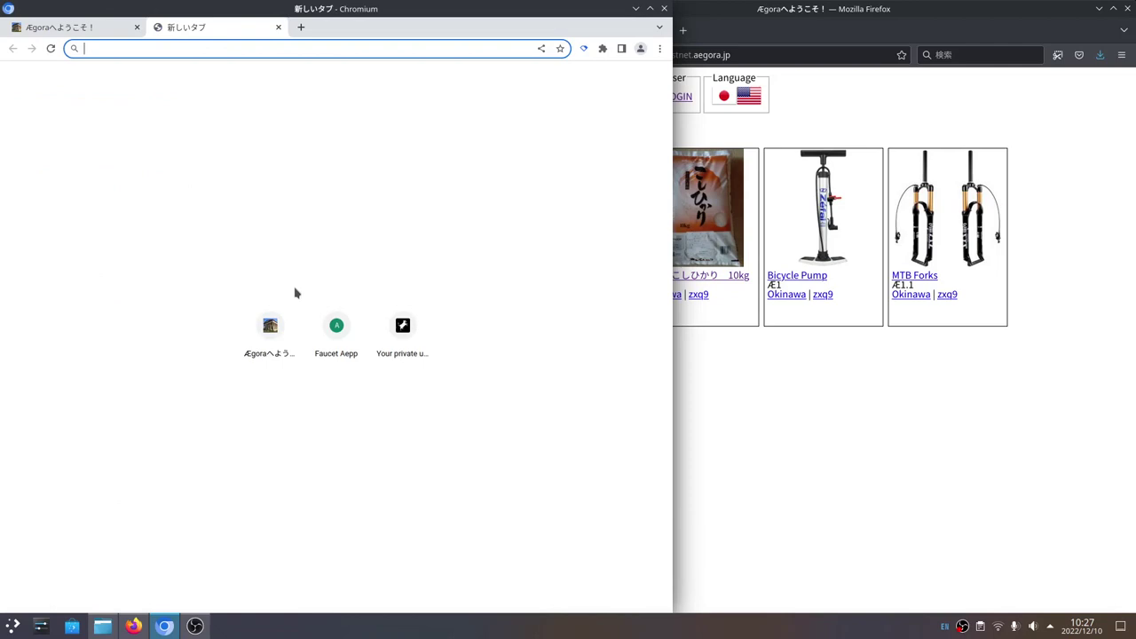
{"action": "left_click", "coordinate": [327, 332]}
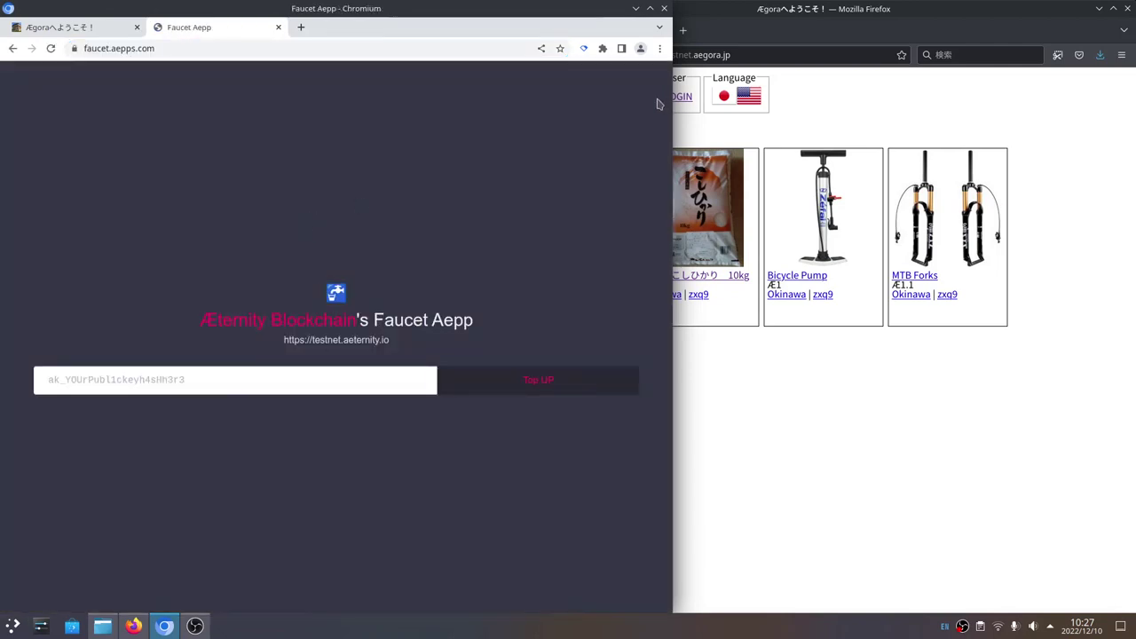
{"action": "left_click", "coordinate": [584, 49]}
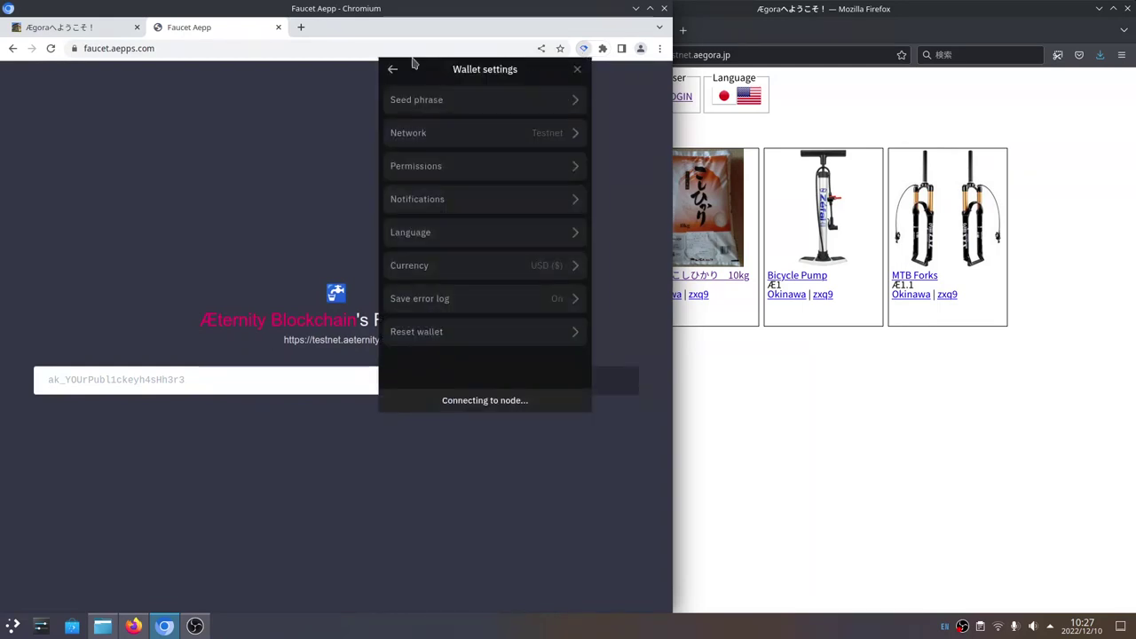
{"action": "left_click", "coordinate": [393, 70]}
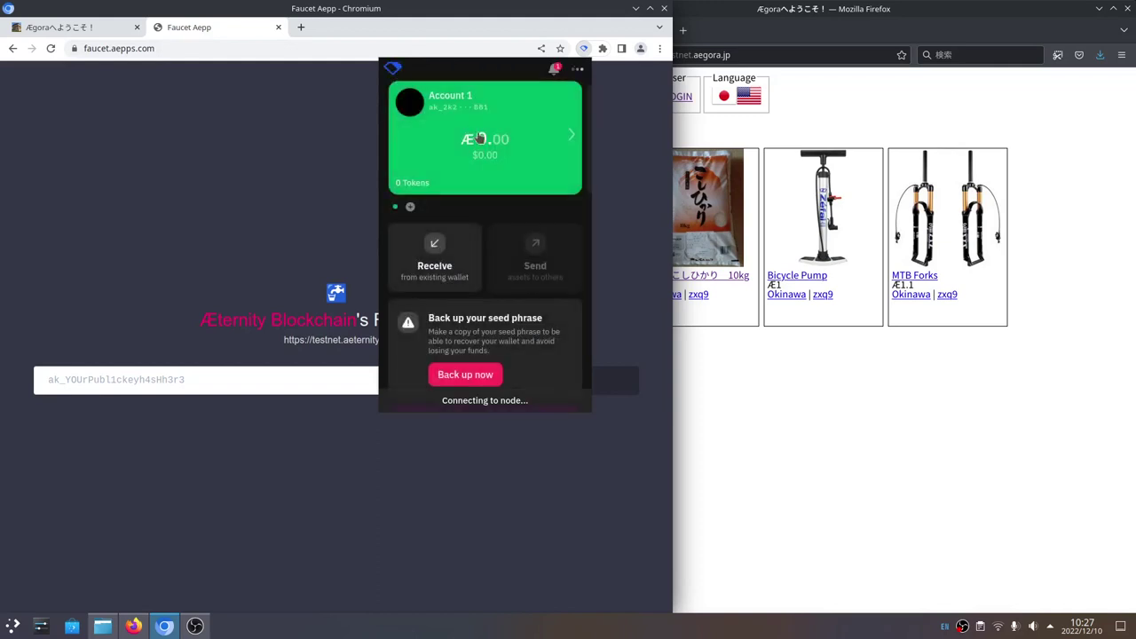
{"action": "left_click", "coordinate": [468, 142]}
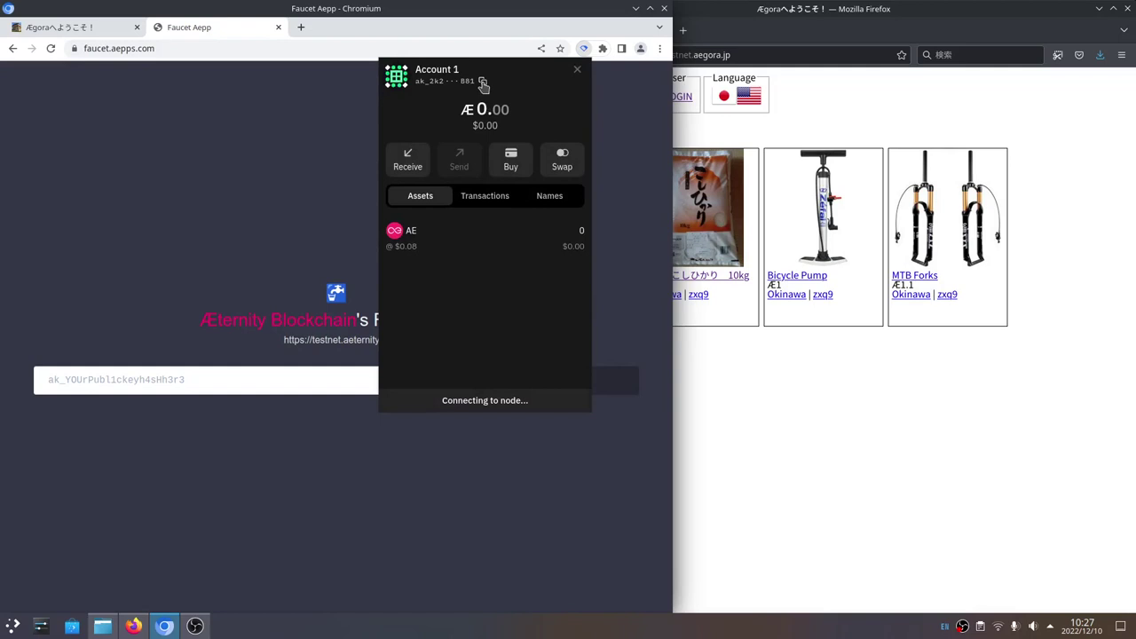
{"action": "left_click", "coordinate": [483, 82]}
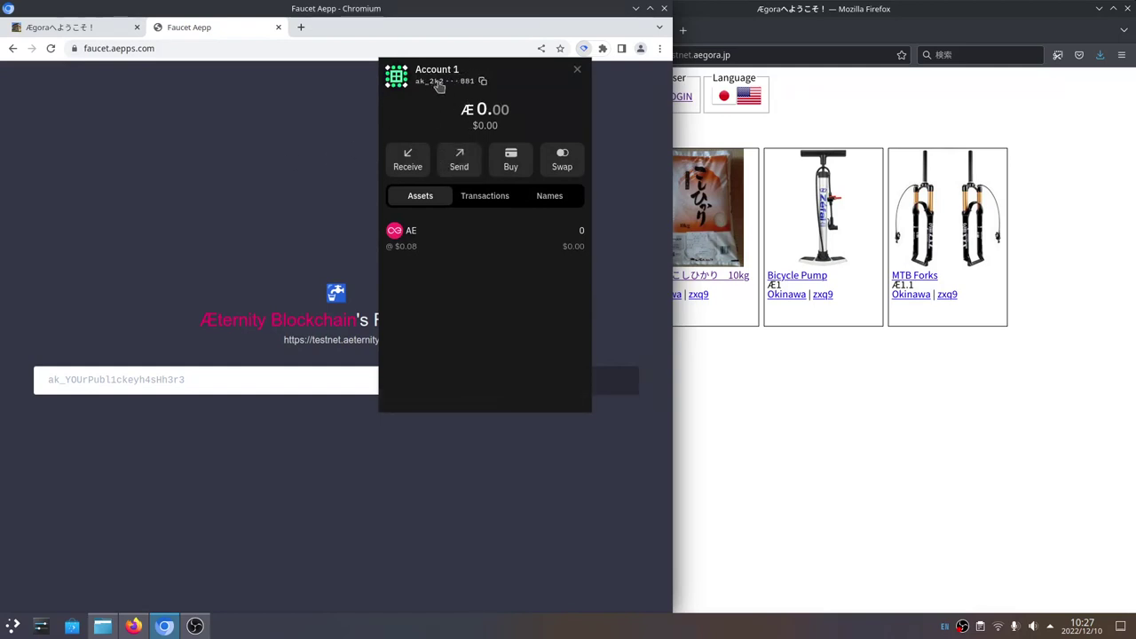
{"action": "left_click", "coordinate": [200, 169]}
Step: Paste the address into the faucet, request 5 AE, and confirm the wallet balance
{"action": "left_click", "coordinate": [182, 380]}
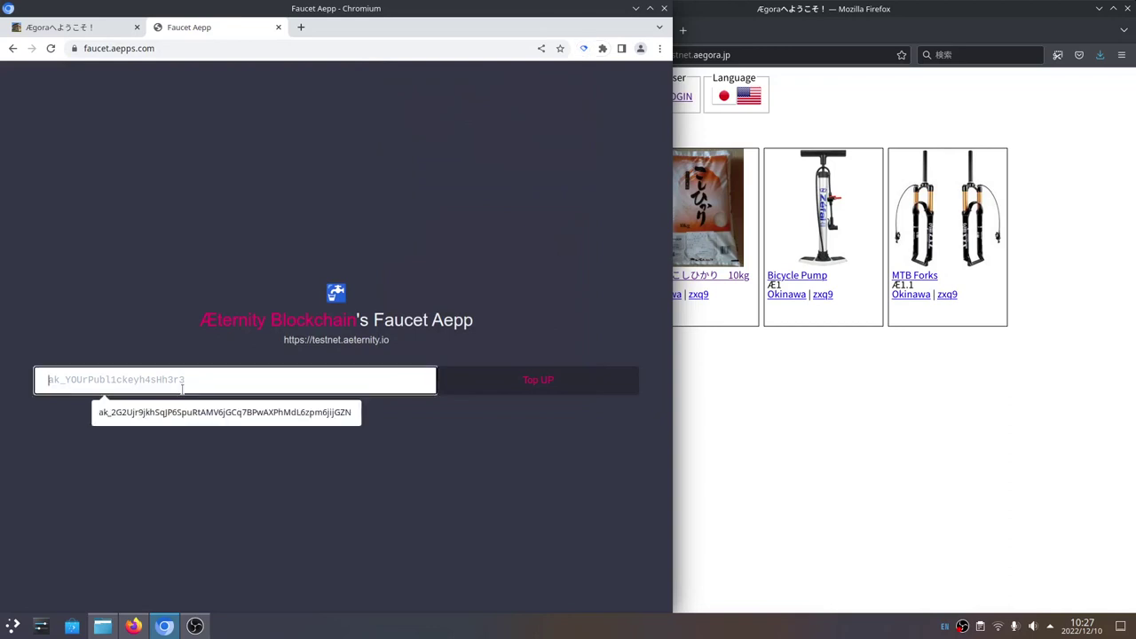
{"action": "key", "text": "ctrl+v"}
{"action": "left_click", "coordinate": [173, 261]}
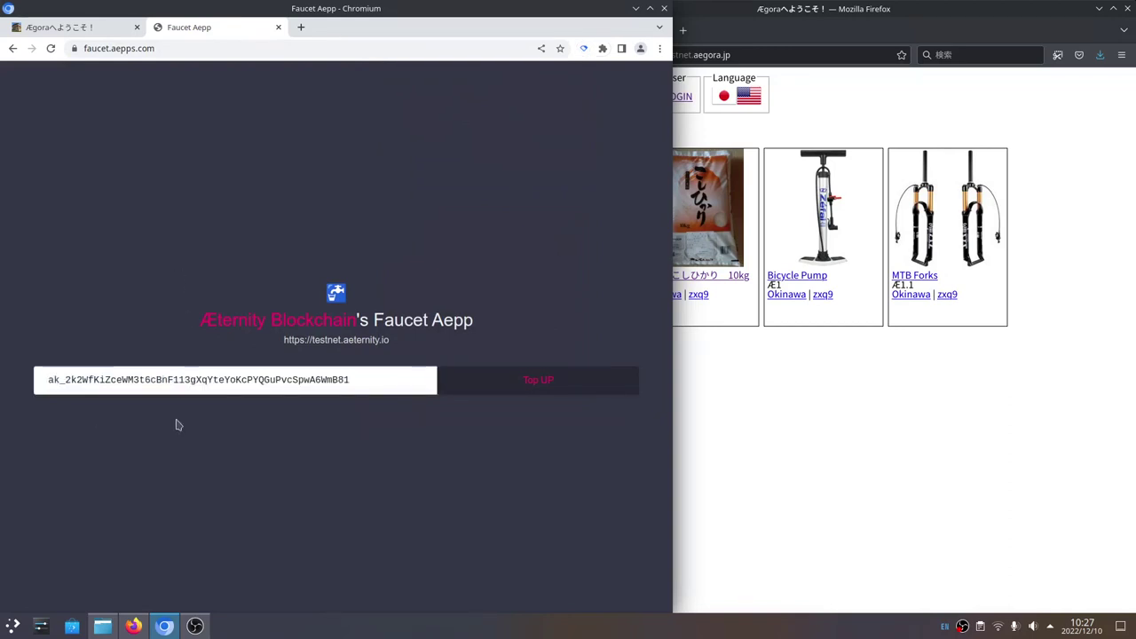
{"action": "left_click", "coordinate": [530, 390]}
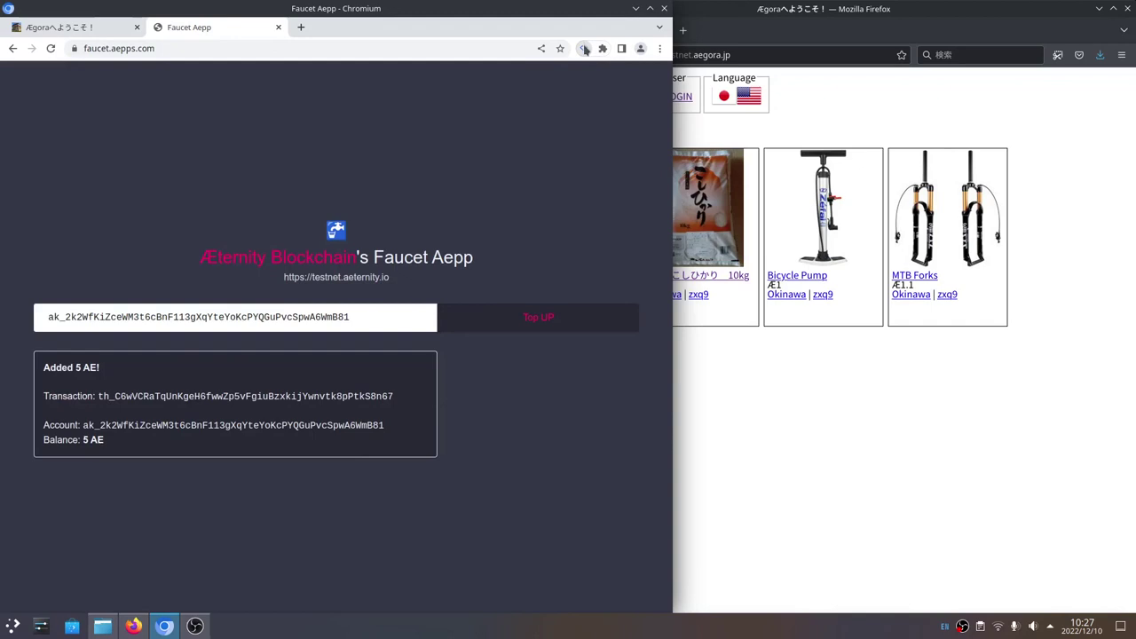
{"action": "left_click", "coordinate": [583, 49]}
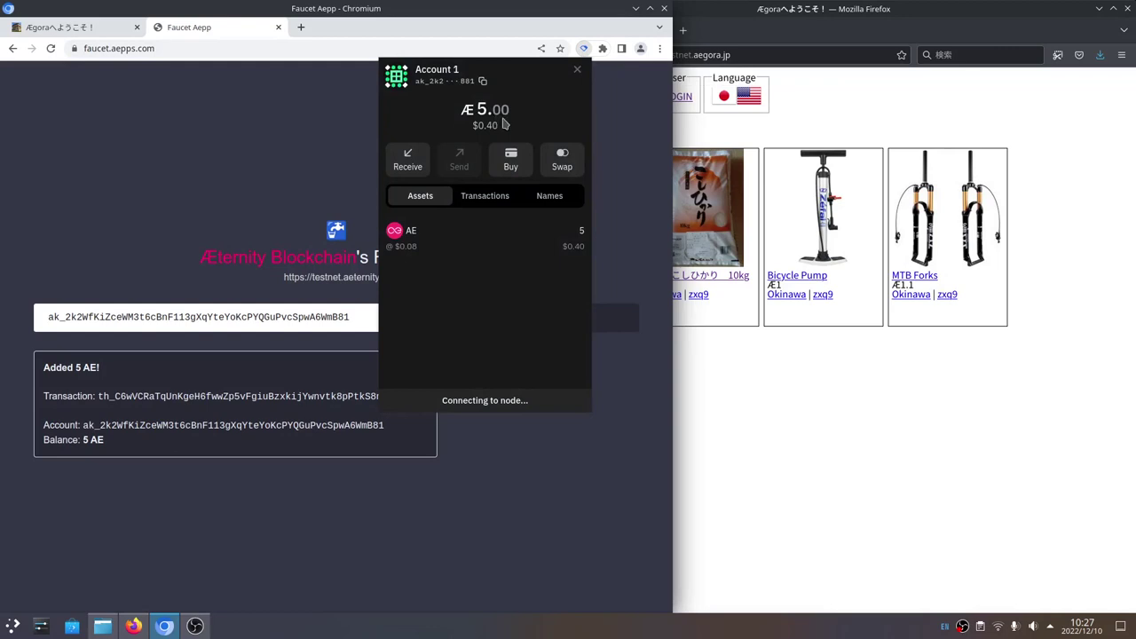
{"action": "left_click", "coordinate": [302, 116]}
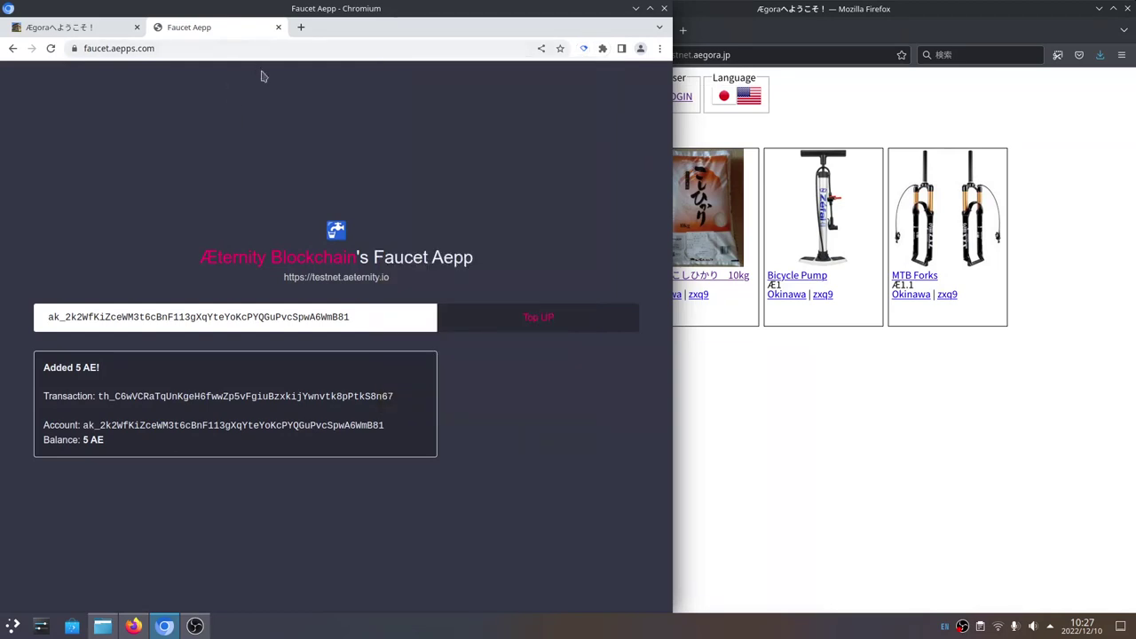
Step: Close the faucet tab, start the Ægora login, and let Ægora access the account address
{"action": "left_click", "coordinate": [277, 27]}
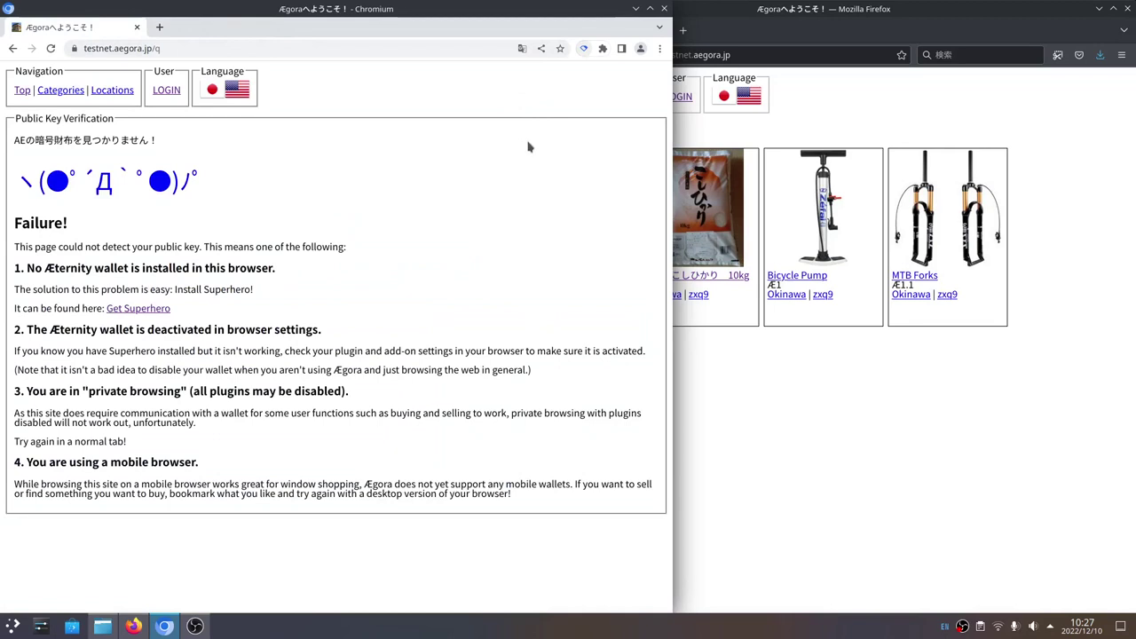
{"action": "left_click", "coordinate": [166, 92]}
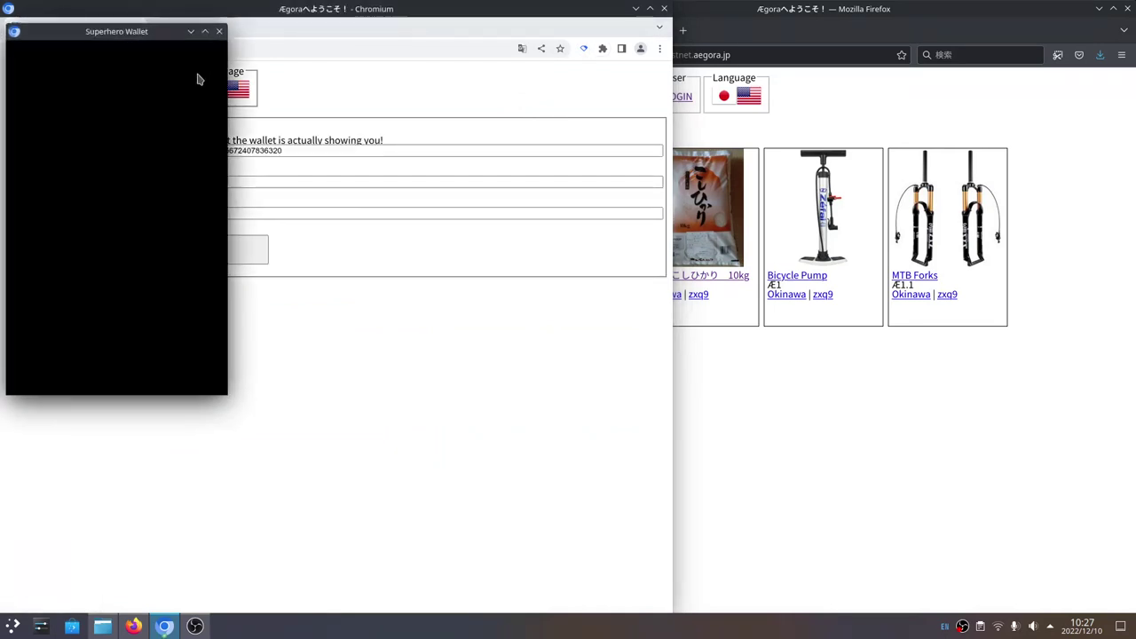
{"action": "left_click_drag", "start_coordinate": [164, 40], "coordinate": [448, 99]}
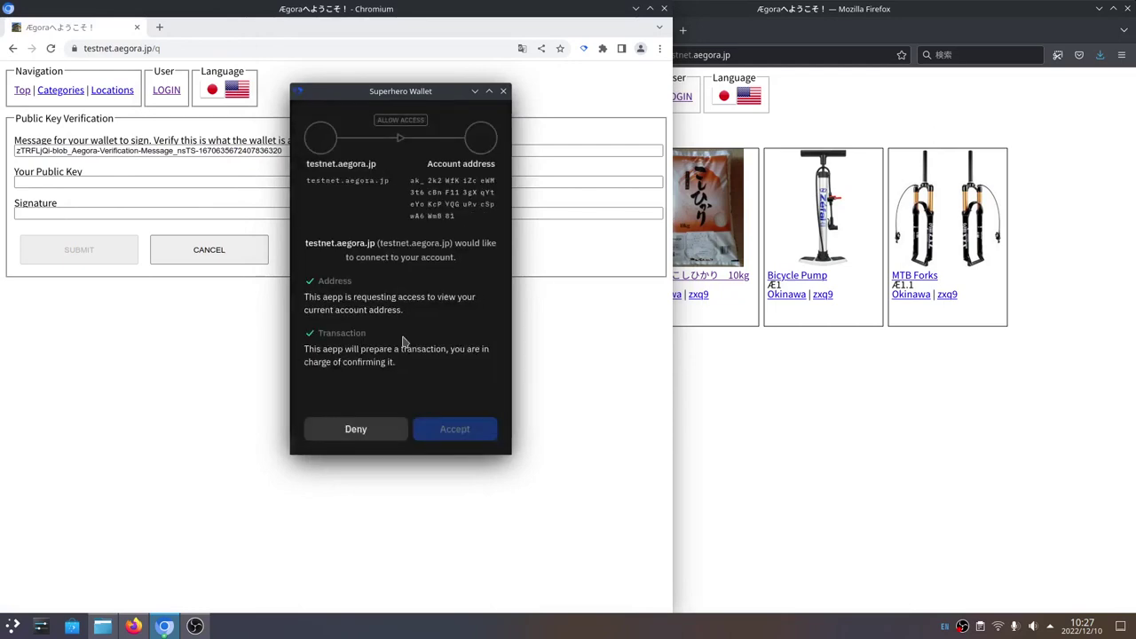
{"action": "left_click_drag", "start_coordinate": [405, 96], "coordinate": [492, 77]}
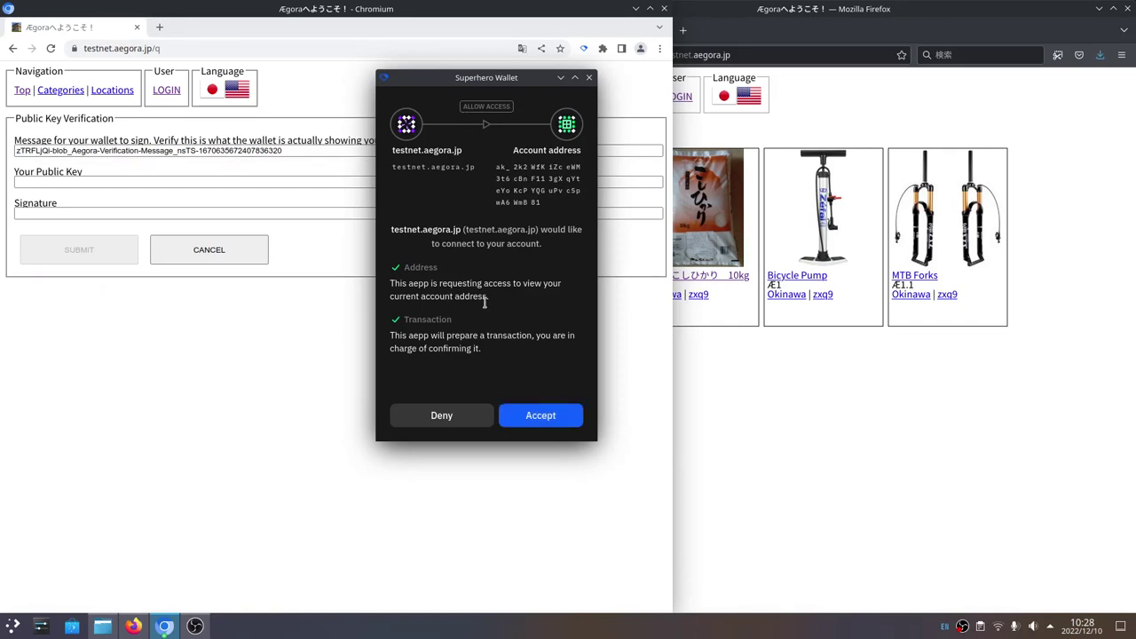
{"action": "left_click", "coordinate": [523, 414]}
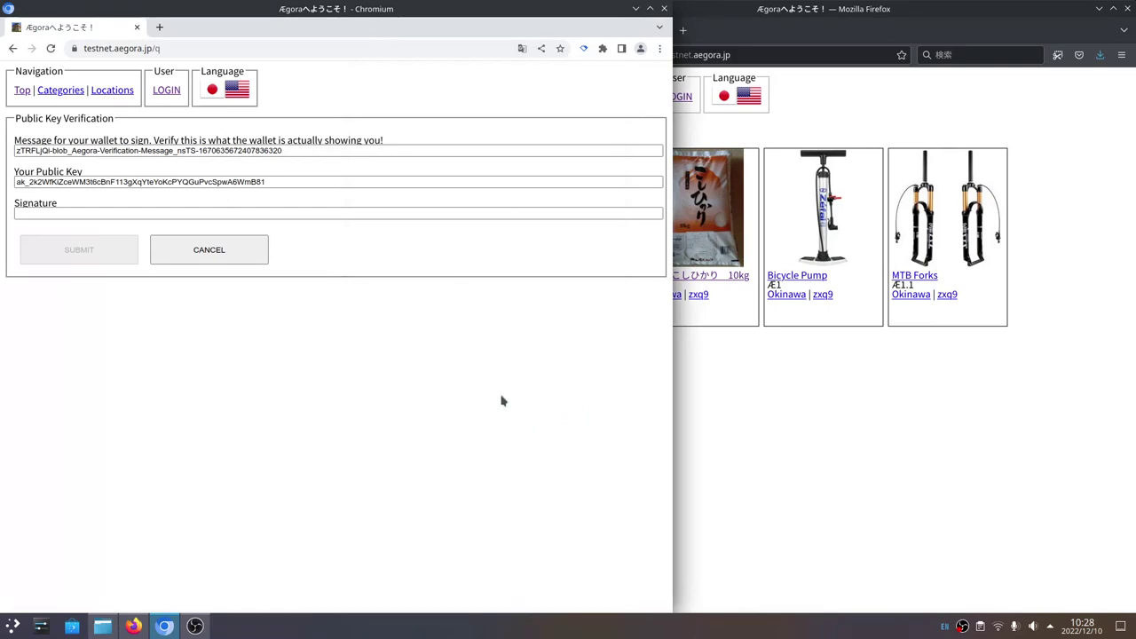
Step: Confirm signing testnet.aegora.jp's verification message in Superhero Wallet
{"action": "left_click_drag", "start_coordinate": [148, 32], "coordinate": [570, 78]}
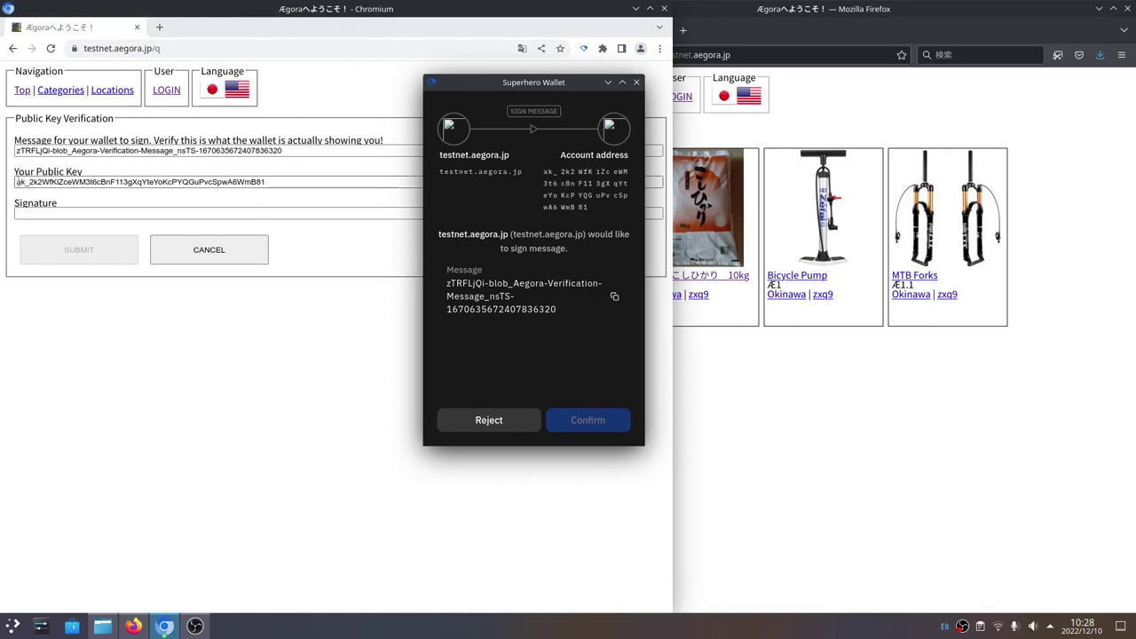
{"action": "left_click", "coordinate": [268, 181]}
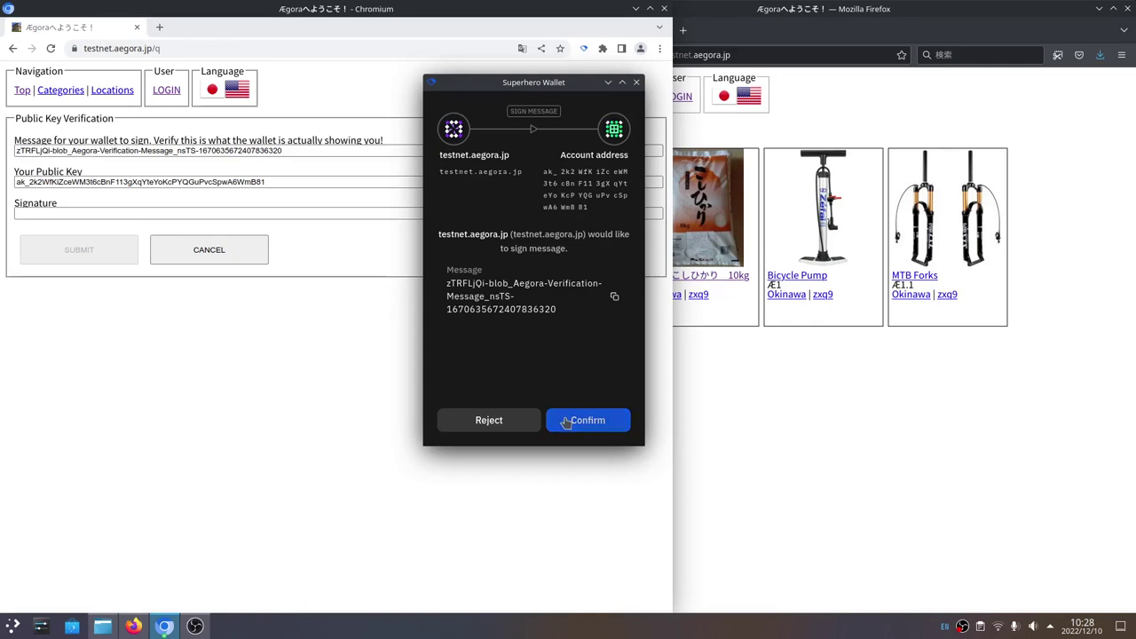
{"action": "left_click", "coordinate": [567, 422]}
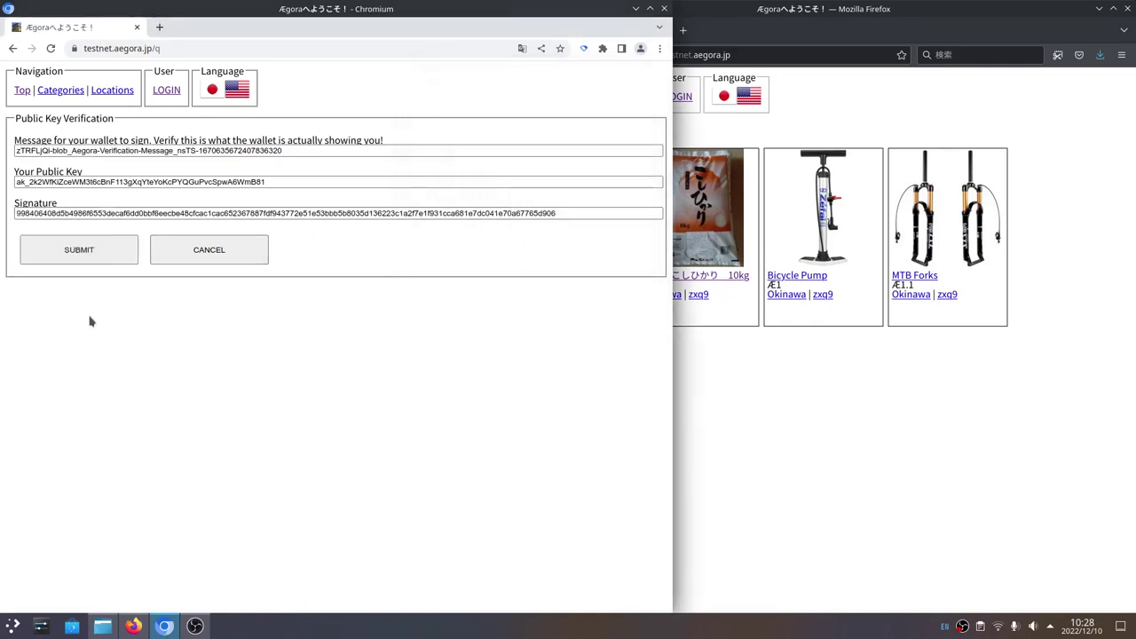
Step: Submit the signed Public Key Verification form to open the Account Information page
{"action": "left_click", "coordinate": [81, 256]}
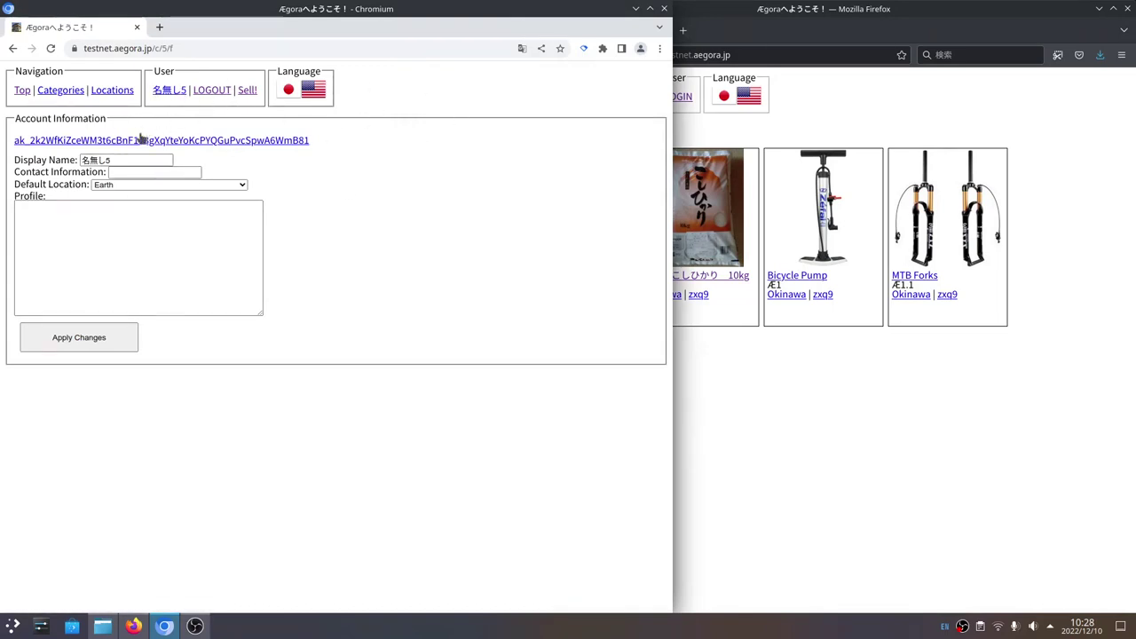
{"action": "left_click_drag", "start_coordinate": [149, 96], "coordinate": [185, 92]}
{"action": "left_click", "coordinate": [171, 105]}
Step: Rename the display name to JustSomeGuy and fill Contact Information with the suggested e-mail
{"action": "triple_click", "coordinate": [133, 161]}
{"action": "type", "text": "ä"}
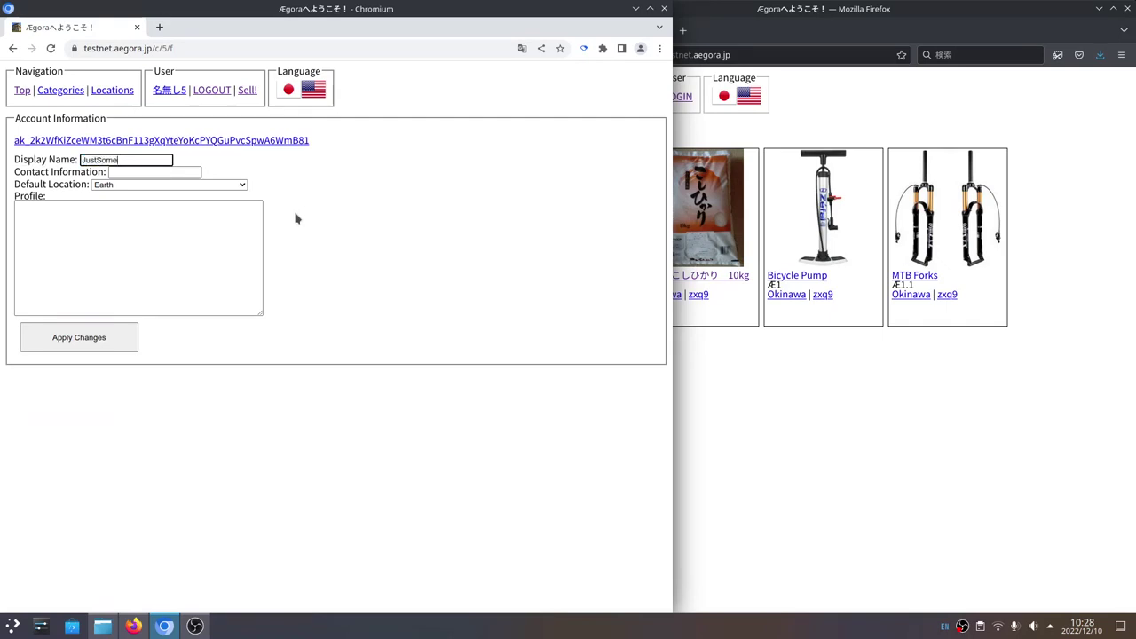
{"action": "left_click", "coordinate": [186, 171]}
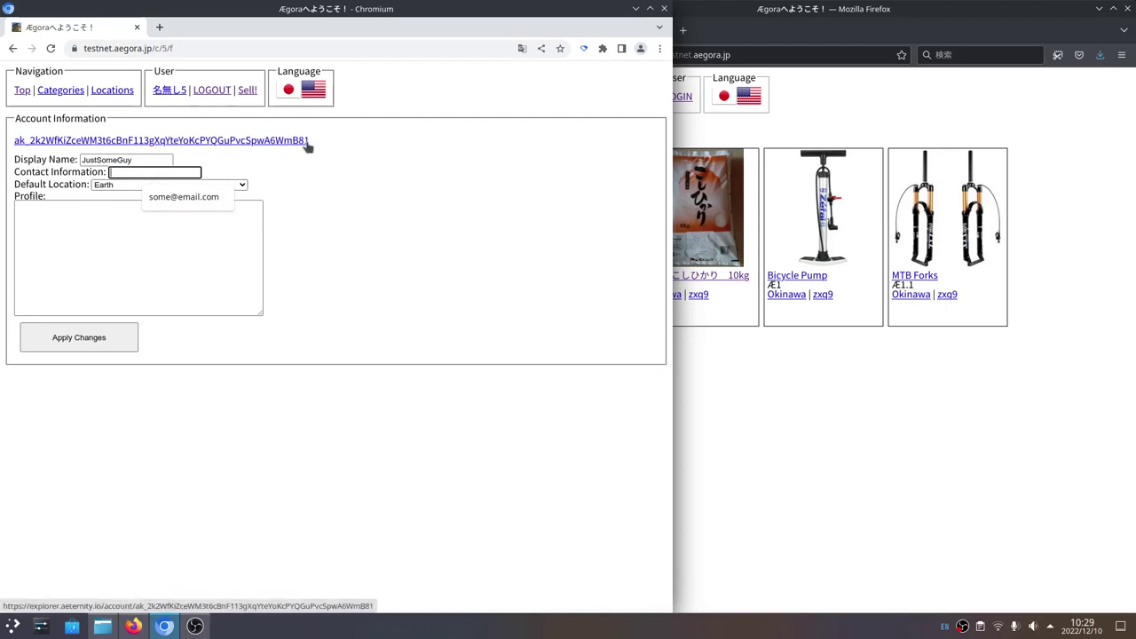
{"action": "left_click", "coordinate": [131, 161]}
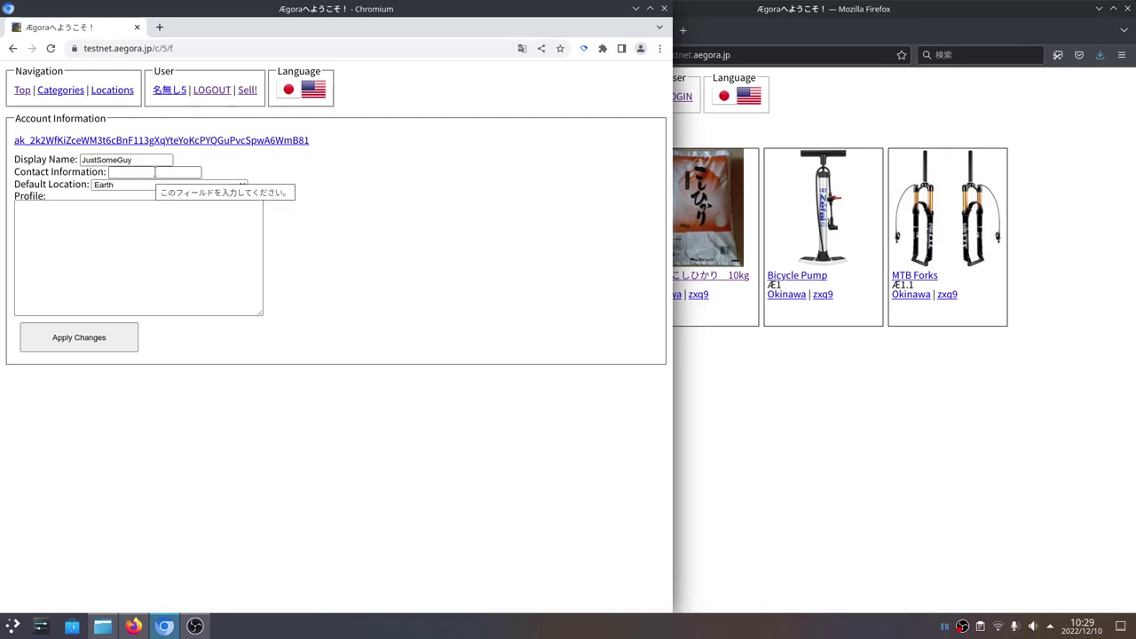
{"action": "left_click", "coordinate": [155, 172]}
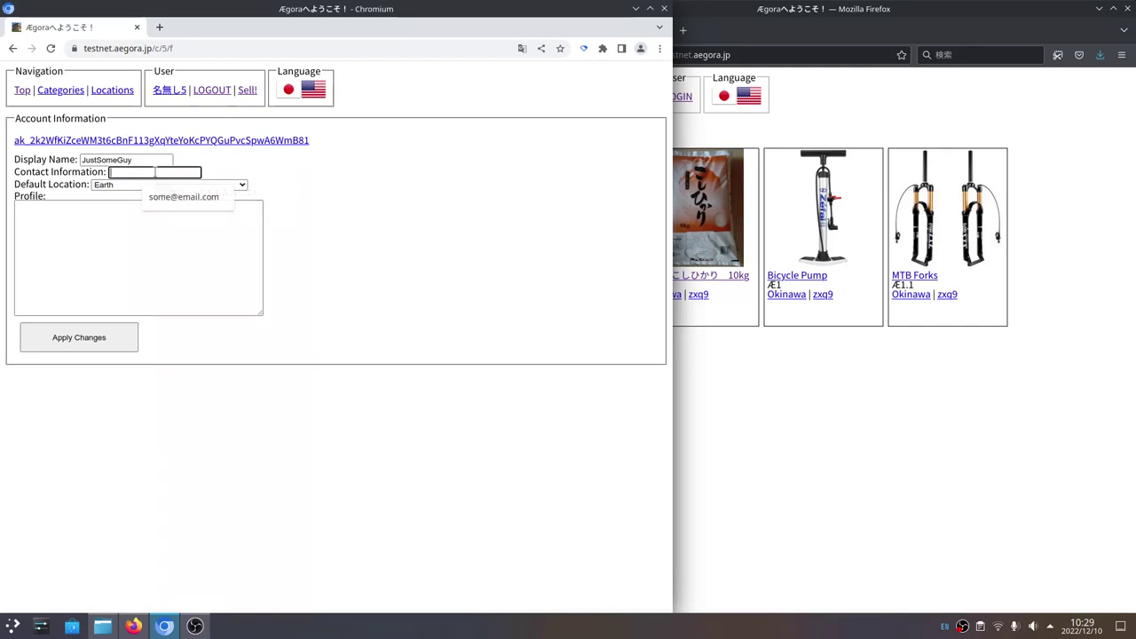
{"action": "left_click", "coordinate": [205, 198]}
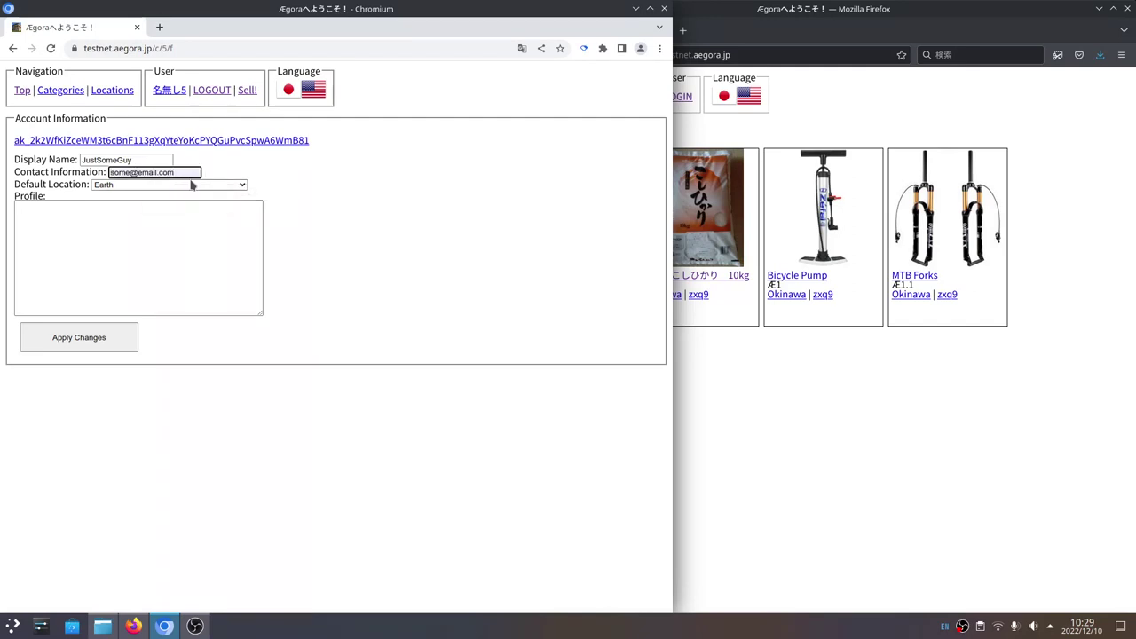
Step: Choose Osaka from the Default Location list
{"action": "left_click", "coordinate": [189, 186]}
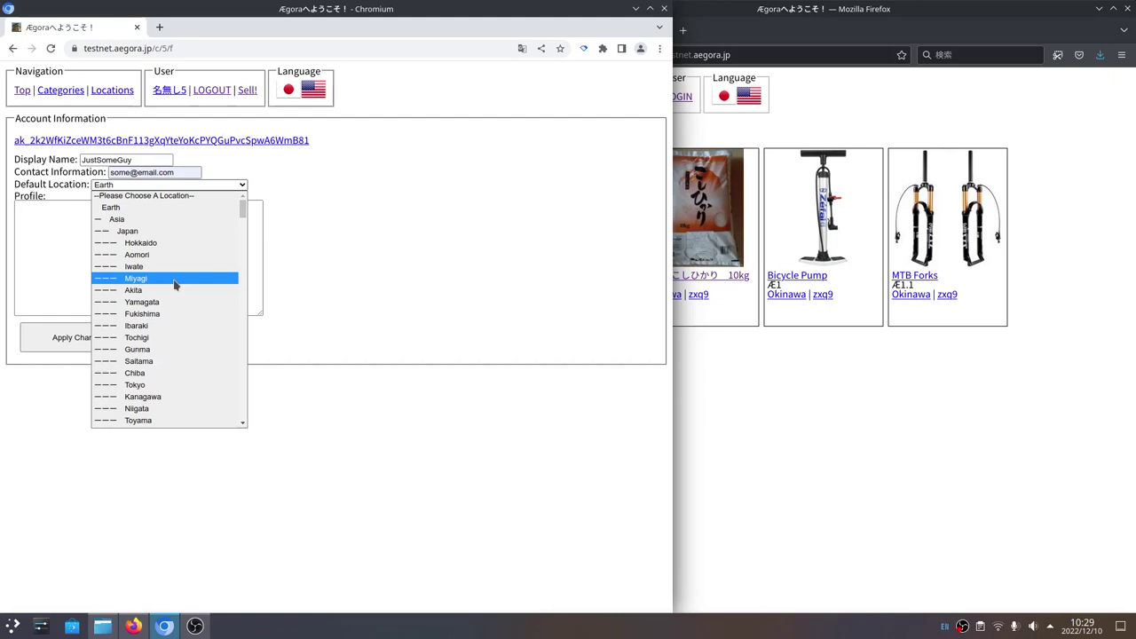
{"action": "scroll", "coordinate": [195, 267], "scroll_direction": "down", "scroll_amount": 6}
{"action": "mouse_move", "coordinate": [245, 222]}
{"action": "left_mouse_down"}
{"action": "mouse_move", "coordinate": [244, 312]}
{"action": "mouse_move", "coordinate": [246, 224]}
{"action": "left_mouse_up"}
{"action": "scroll", "coordinate": [173, 275], "scroll_direction": "down", "scroll_amount": 3}
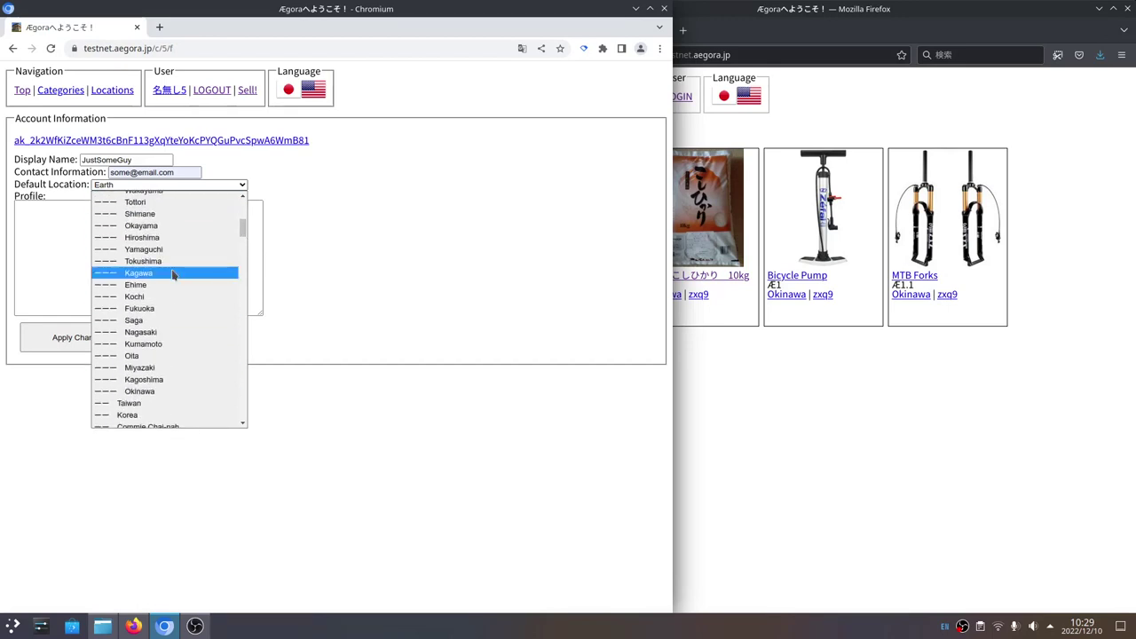
{"action": "scroll", "coordinate": [178, 266], "scroll_direction": "up", "scroll_amount": 4}
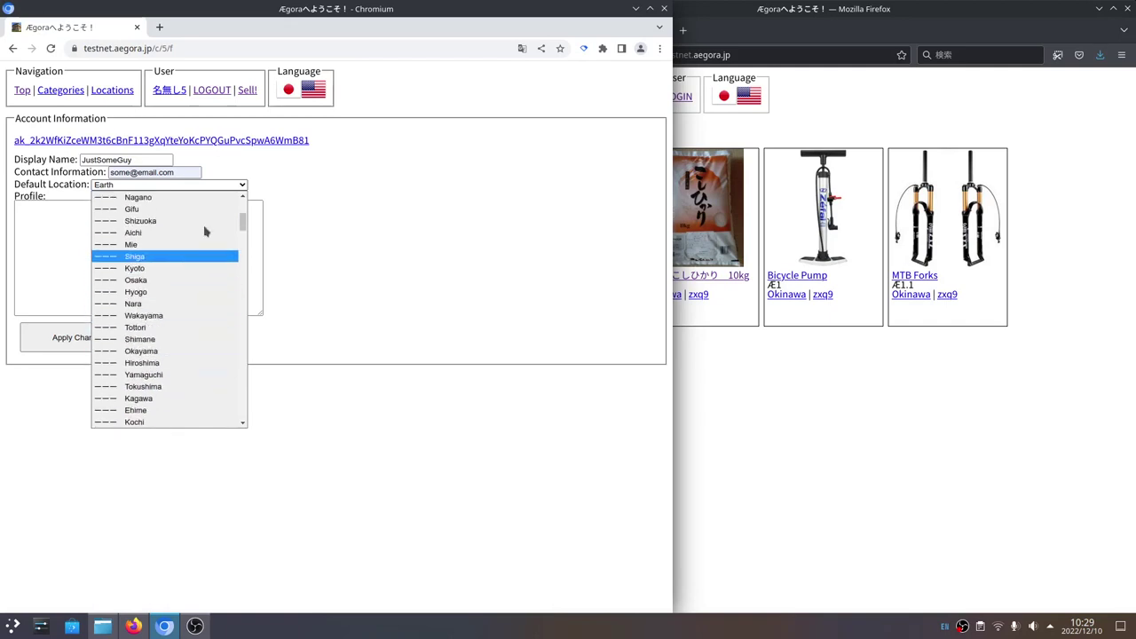
{"action": "left_click", "coordinate": [176, 284]}
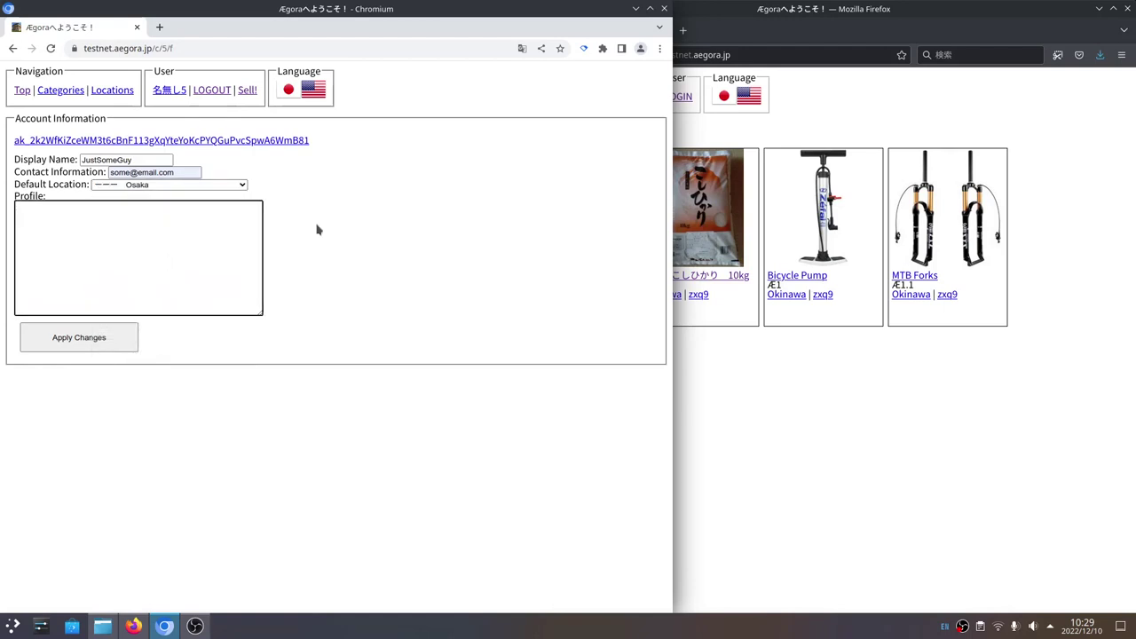
Step: Enter the profile 'Just some guy on the internet selling things.' and apply the changes
{"action": "key", "text": "BackSpace"}
{"action": "type", "text": "some guy on the internet selling things."}
{"action": "left_click", "coordinate": [91, 336]}
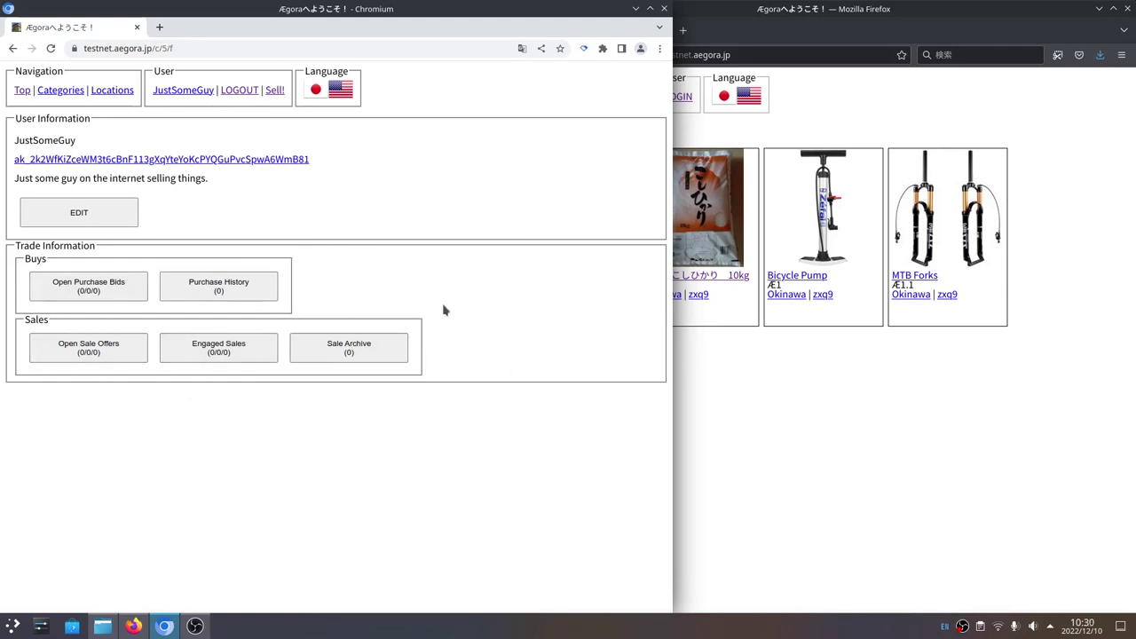
{"action": "left_click", "coordinate": [849, 347]}
Step: Log in to Ægora from Firefox, then open Superhero's Firefox extension page after the wallet failure
{"action": "left_click", "coordinate": [678, 98]}
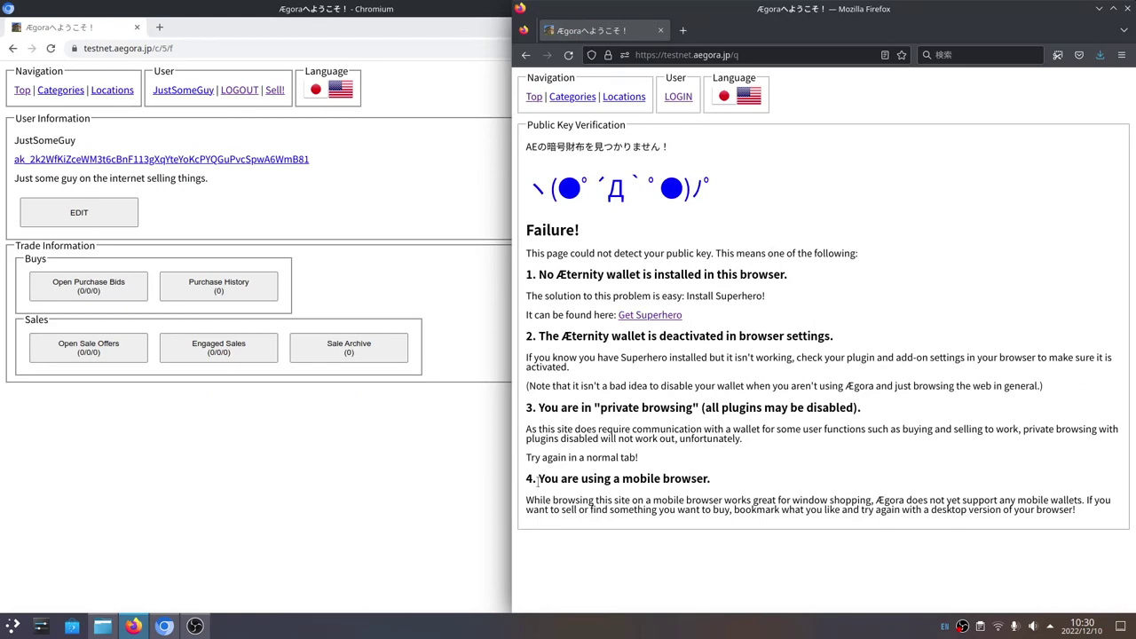
{"action": "middle_click", "coordinate": [641, 319]}
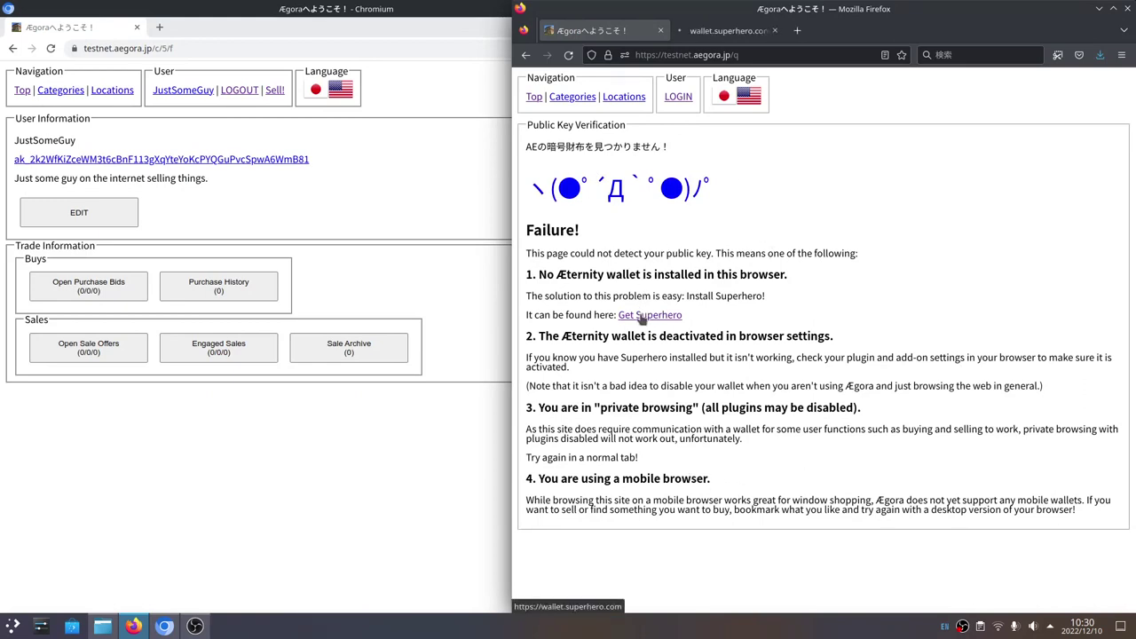
{"action": "left_click", "coordinate": [744, 32]}
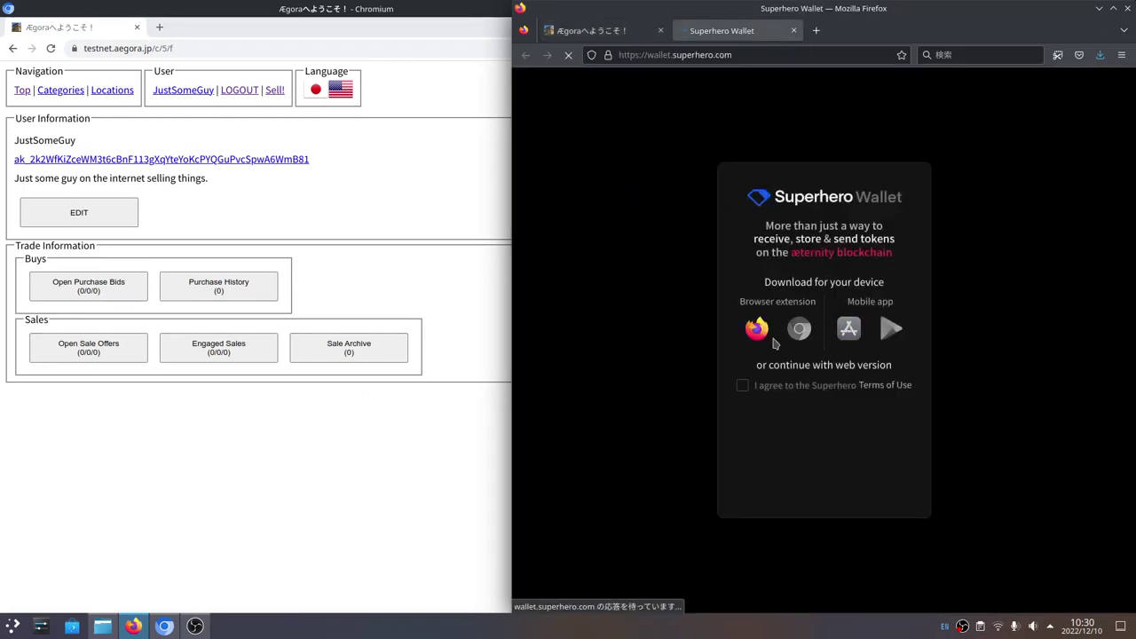
{"action": "left_click", "coordinate": [754, 343]}
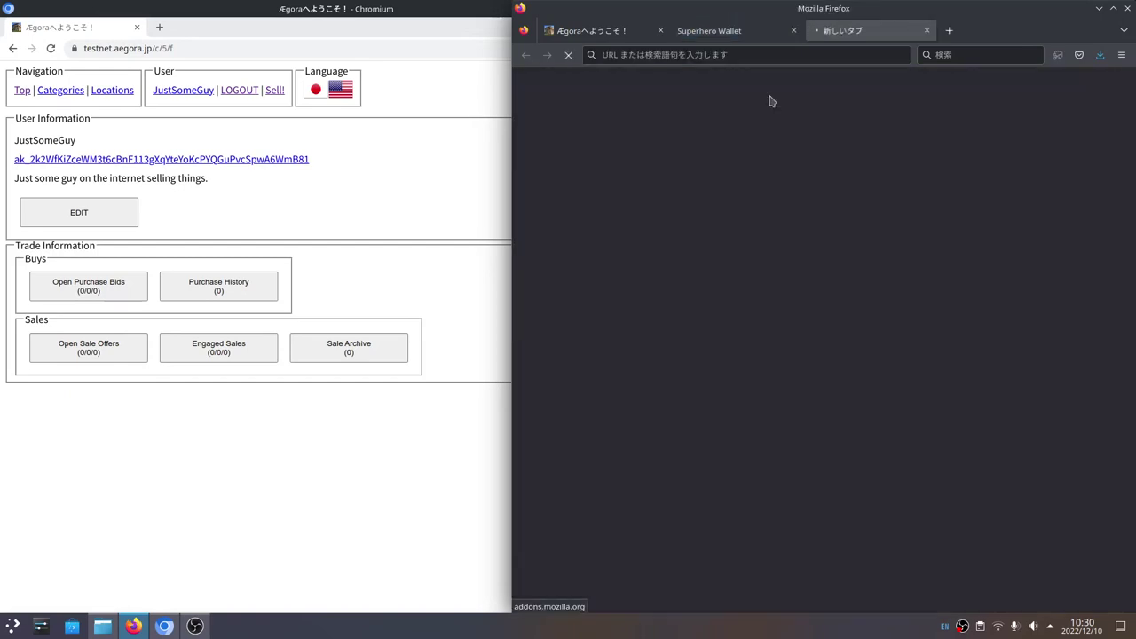
Step: Close the leftover Superhero Wallet tab and add the Superhero extension, granting its permissions
{"action": "left_click", "coordinate": [793, 31]}
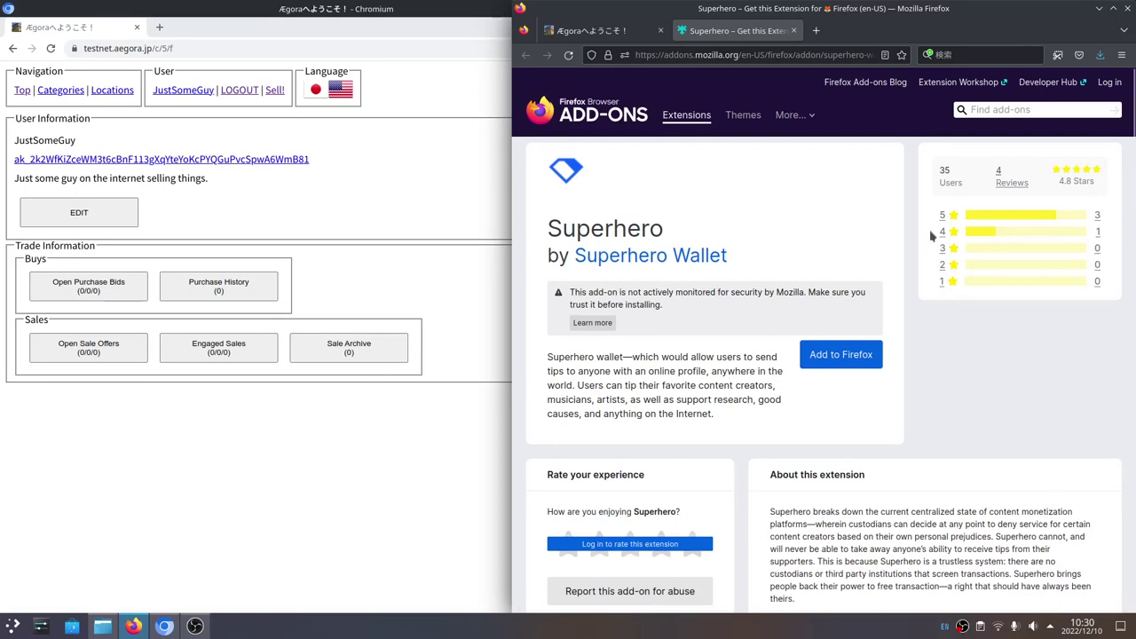
{"action": "left_click", "coordinate": [850, 355]}
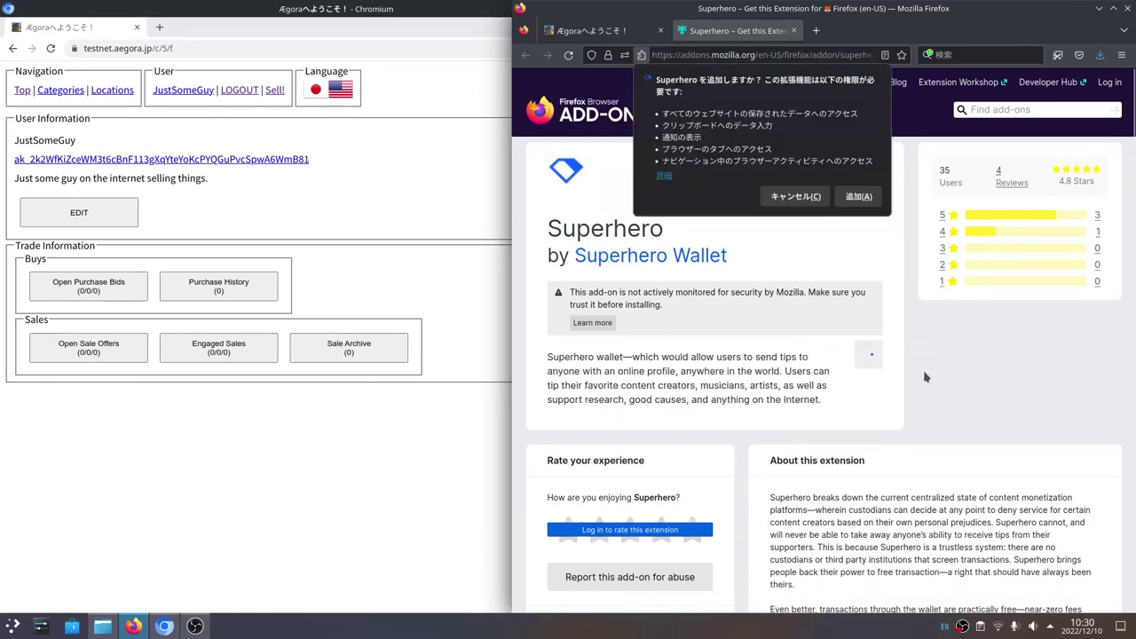
{"action": "left_click", "coordinate": [865, 201]}
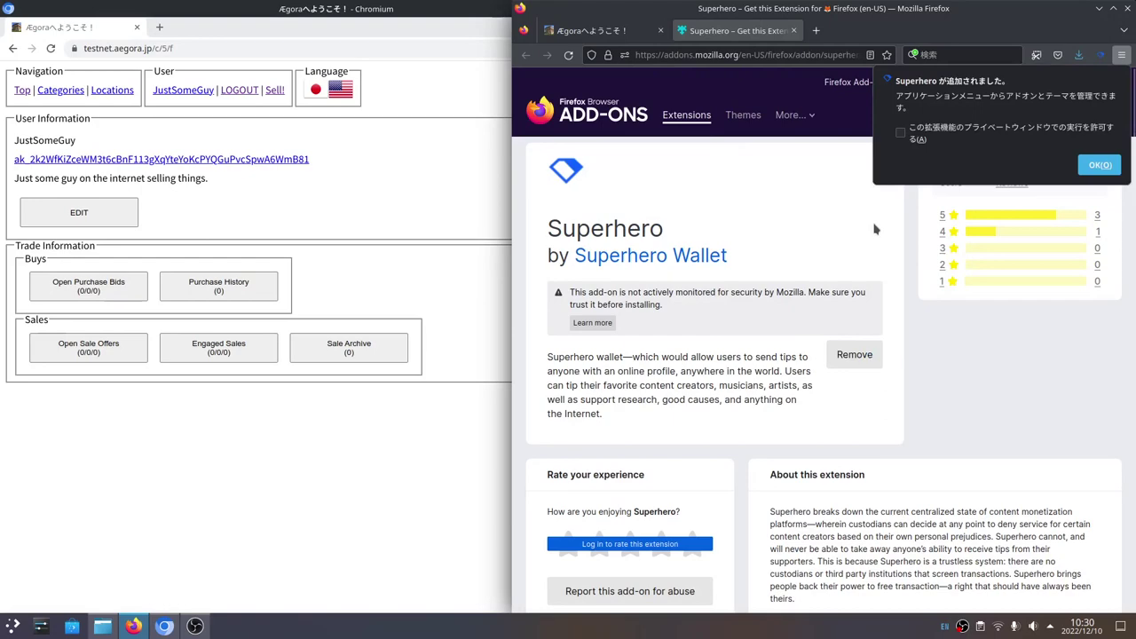
Step: Dismiss the extension-added notice, close the add-ons page, and open the Superhero wallet
{"action": "left_click", "coordinate": [1098, 165]}
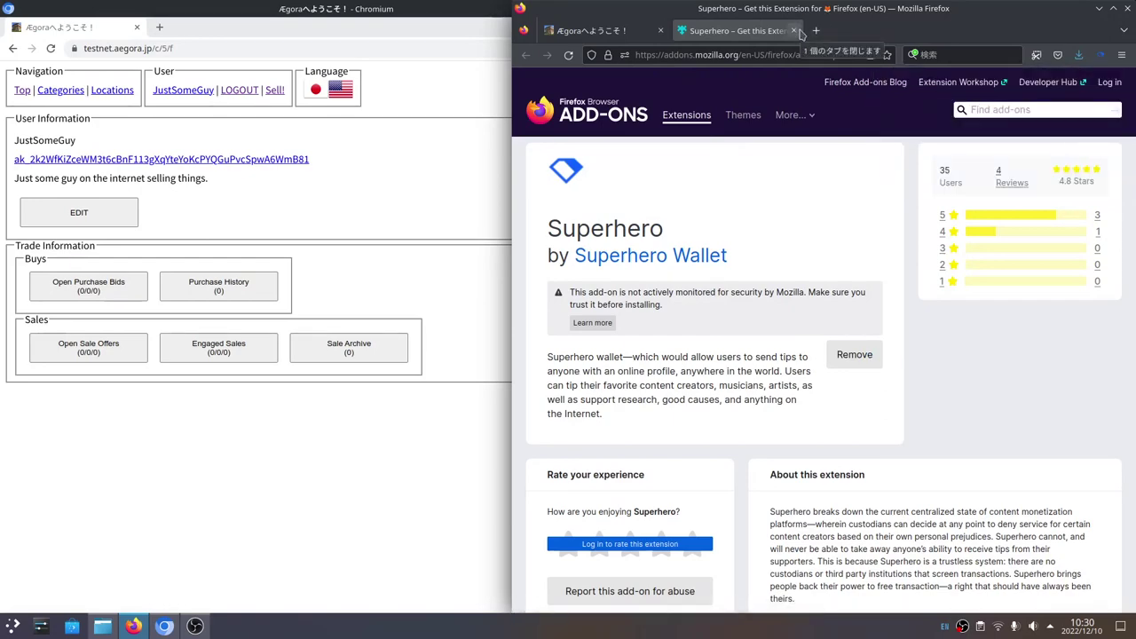
{"action": "left_click", "coordinate": [794, 31]}
{"action": "left_click", "coordinate": [1097, 61]}
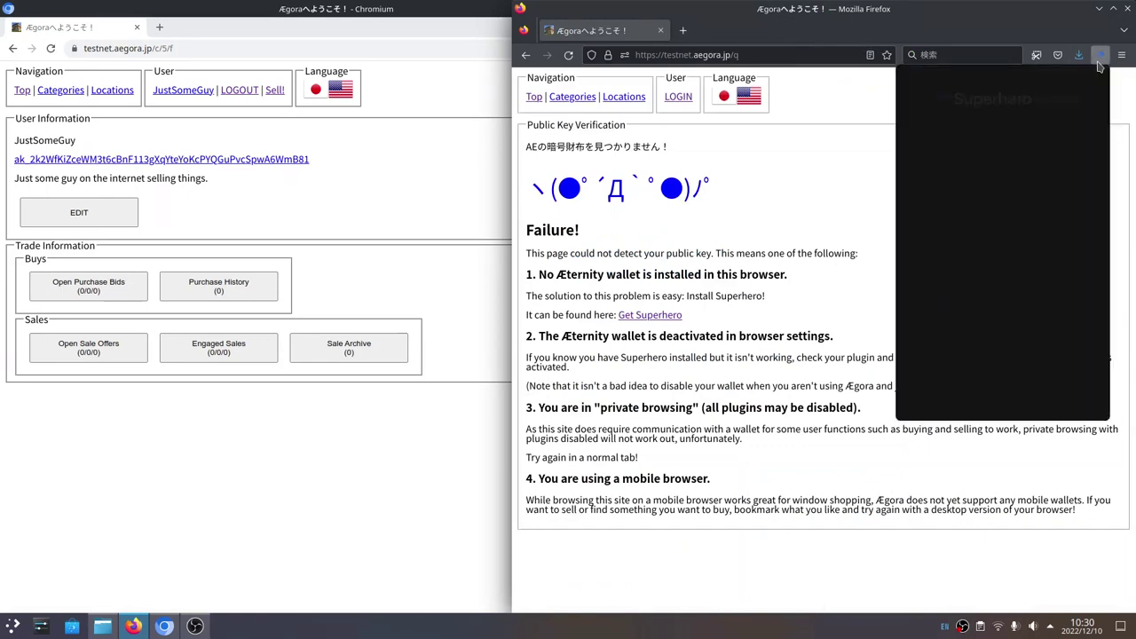
Step: Accept the terms, create a new wallet account, and switch its network from Mainnet to Testnet
{"action": "left_click", "coordinate": [923, 188]}
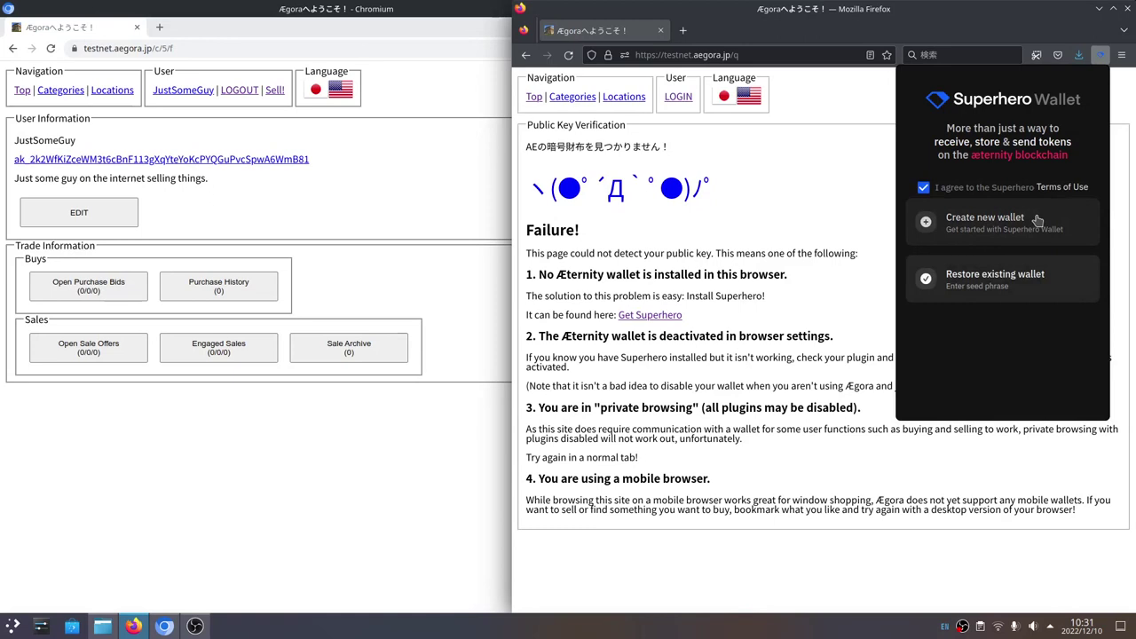
{"action": "left_click", "coordinate": [1037, 219]}
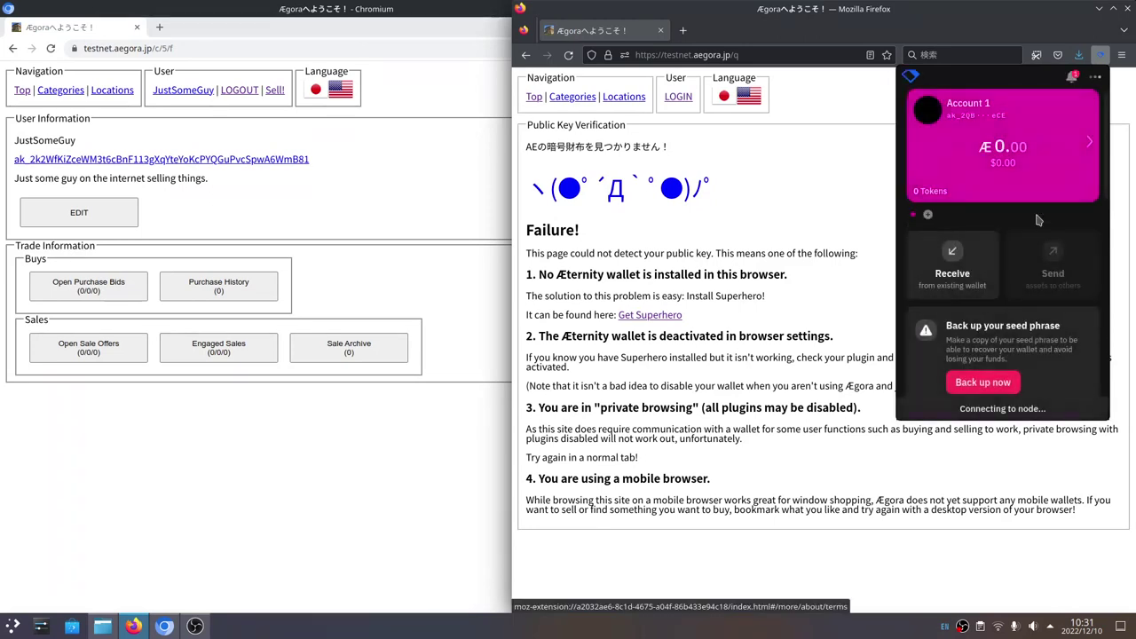
{"action": "left_click", "coordinate": [1097, 81]}
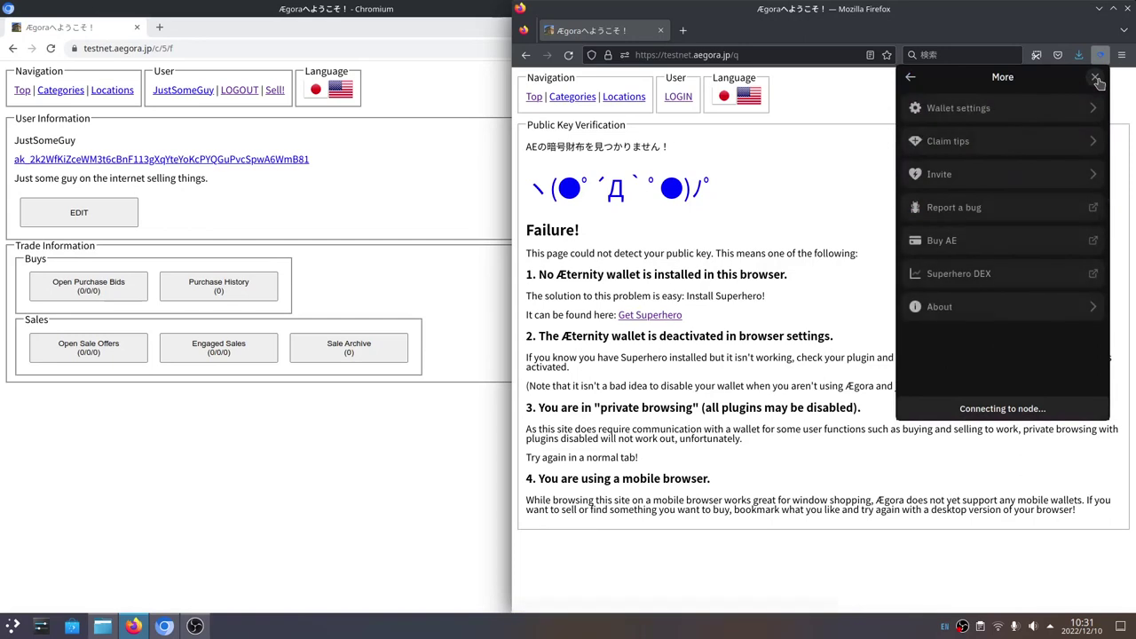
{"action": "left_click", "coordinate": [1039, 114]}
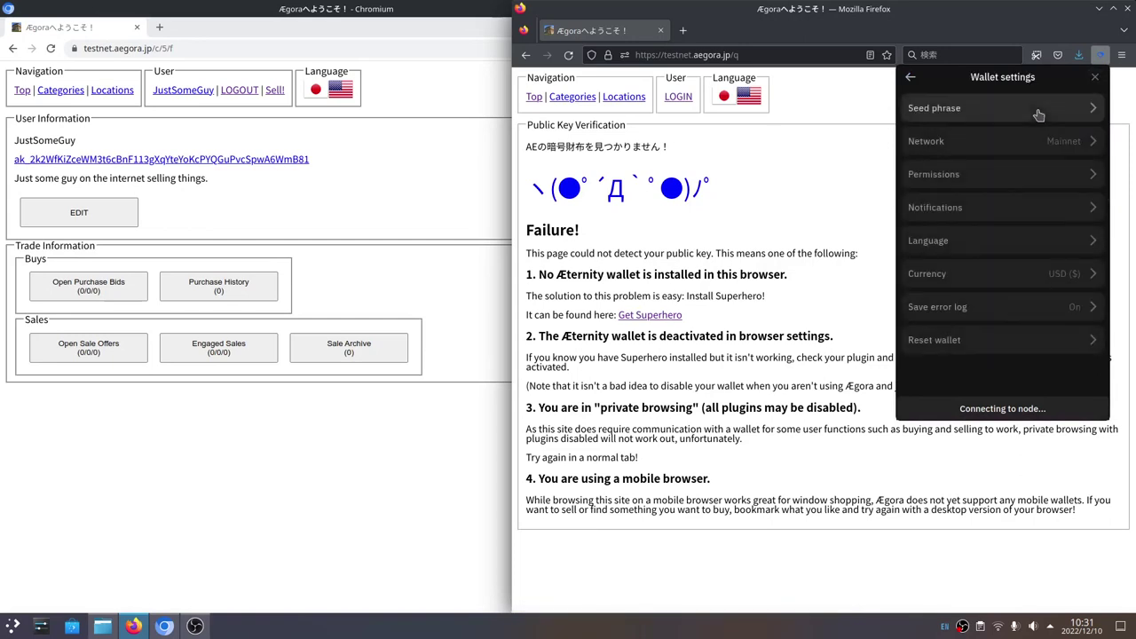
{"action": "left_click", "coordinate": [938, 142]}
{"action": "left_click", "coordinate": [914, 222]}
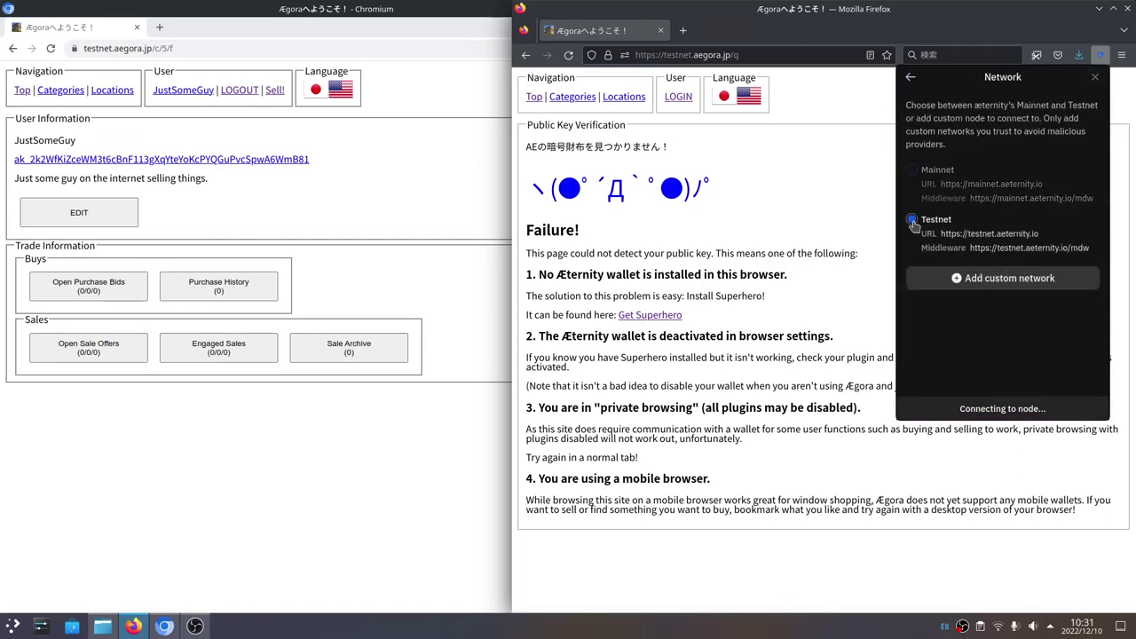
{"action": "left_click", "coordinate": [911, 81]}
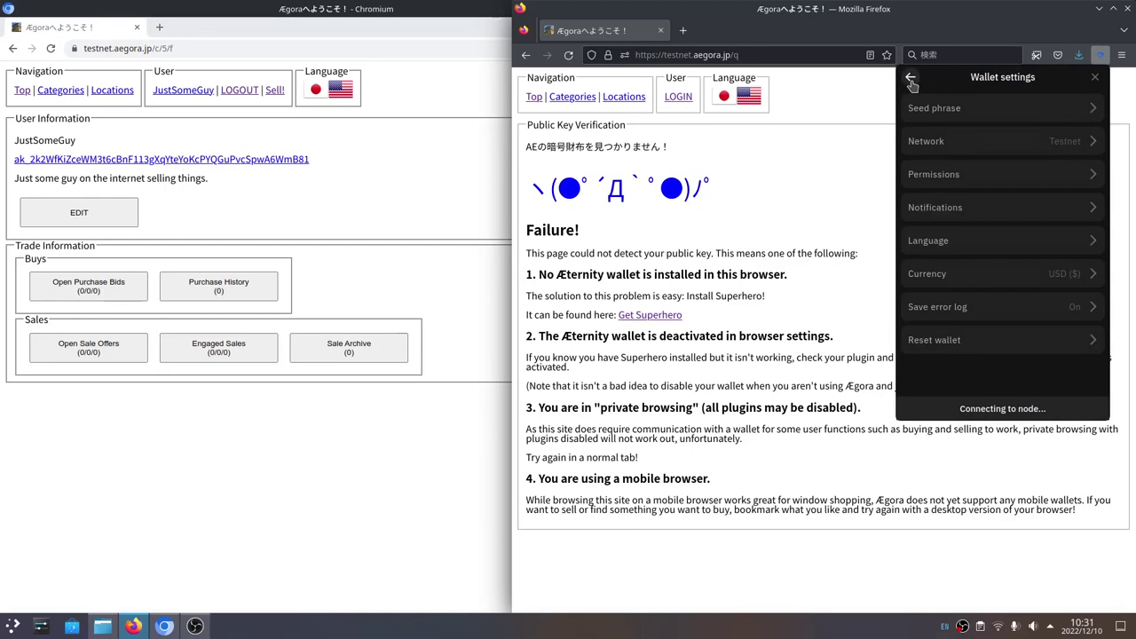
{"action": "left_click", "coordinate": [909, 80]}
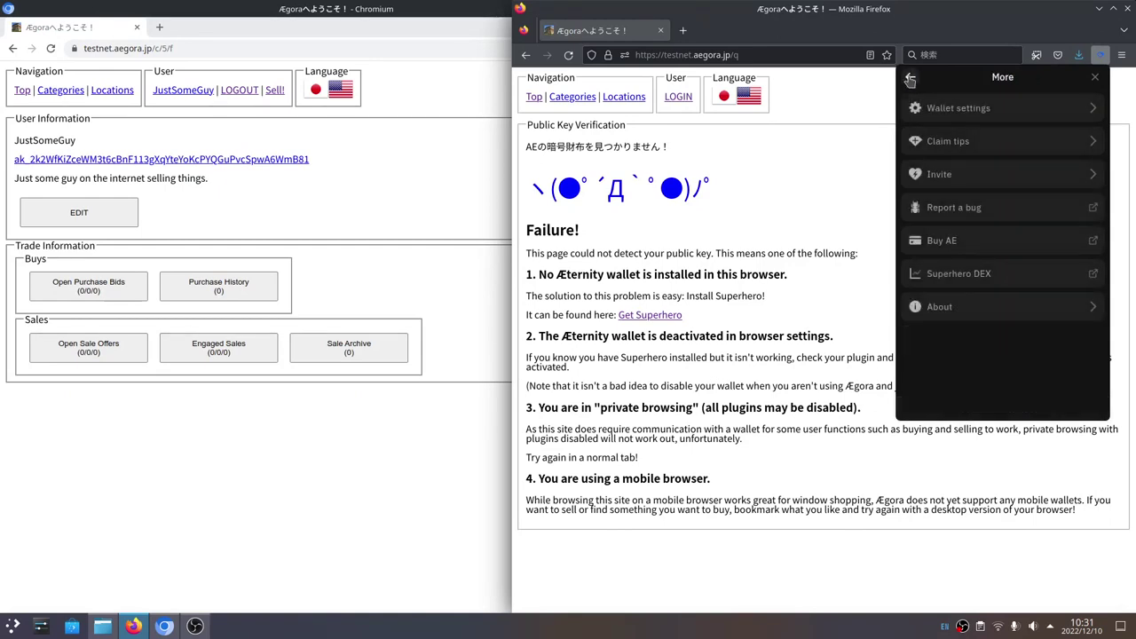
{"action": "left_click", "coordinate": [910, 81]}
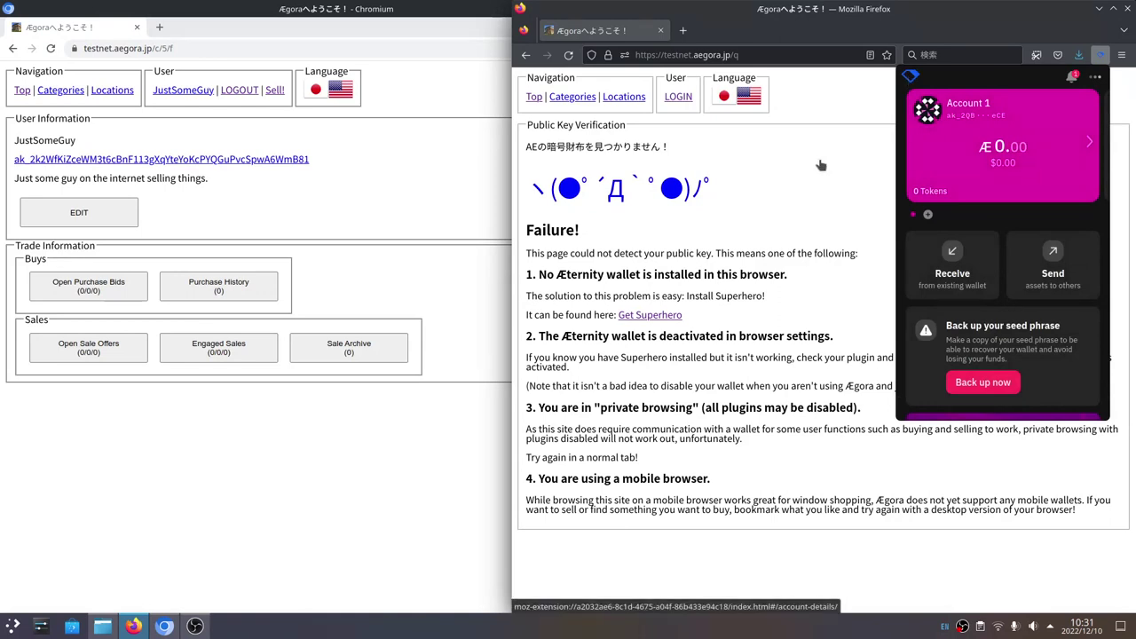
{"action": "left_click", "coordinate": [820, 166]}
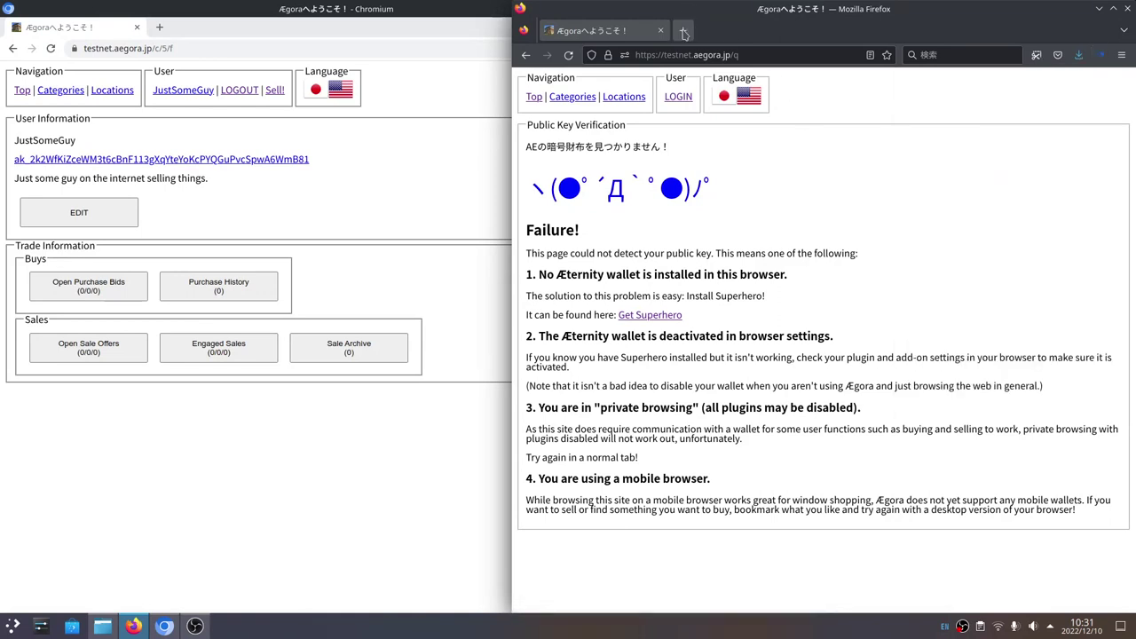
Step: Load faucet.aepps.com in a new tab and copy Account 1's address from Superhero
{"action": "left_click", "coordinate": [683, 30]}
{"action": "type", "text": "fau"}
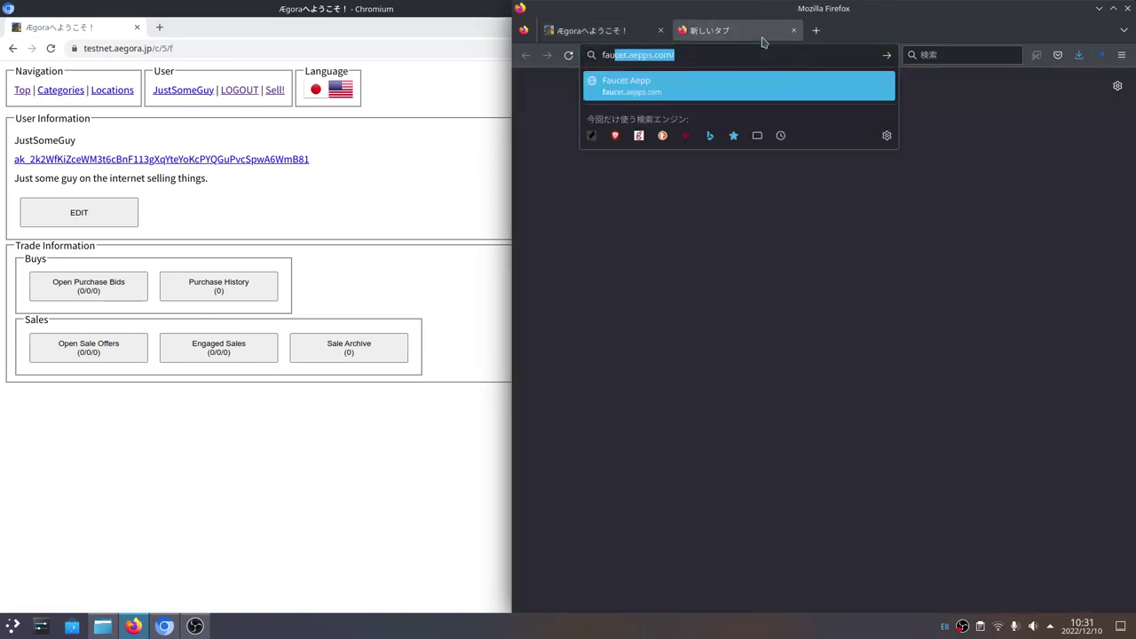
{"action": "key", "text": "Return"}
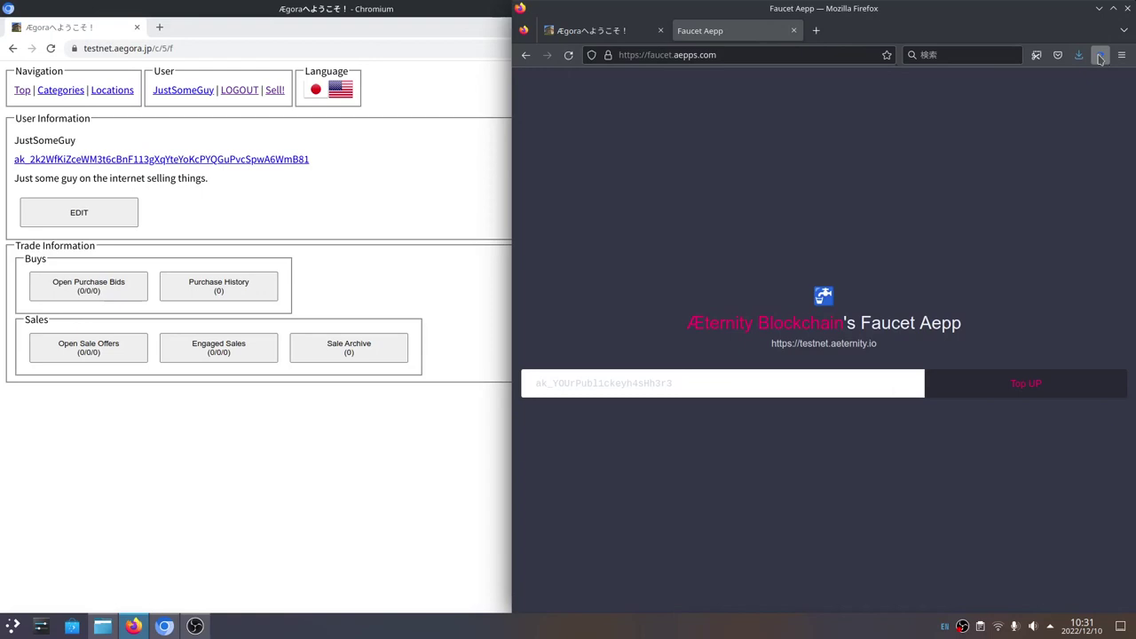
{"action": "left_click", "coordinate": [1099, 56]}
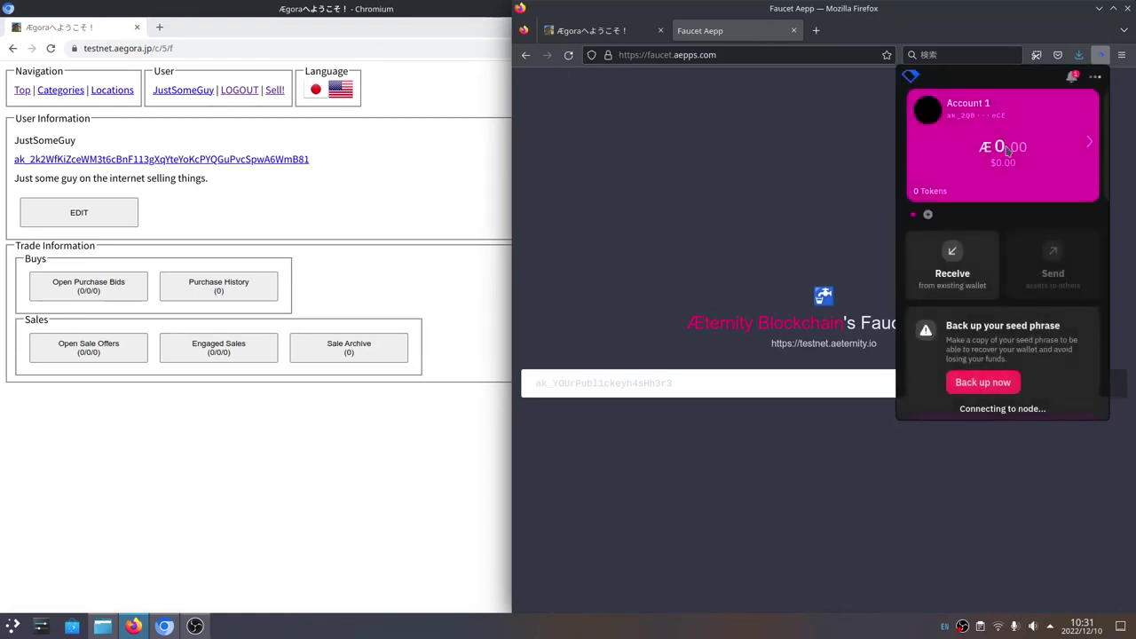
{"action": "left_click", "coordinate": [1008, 151]}
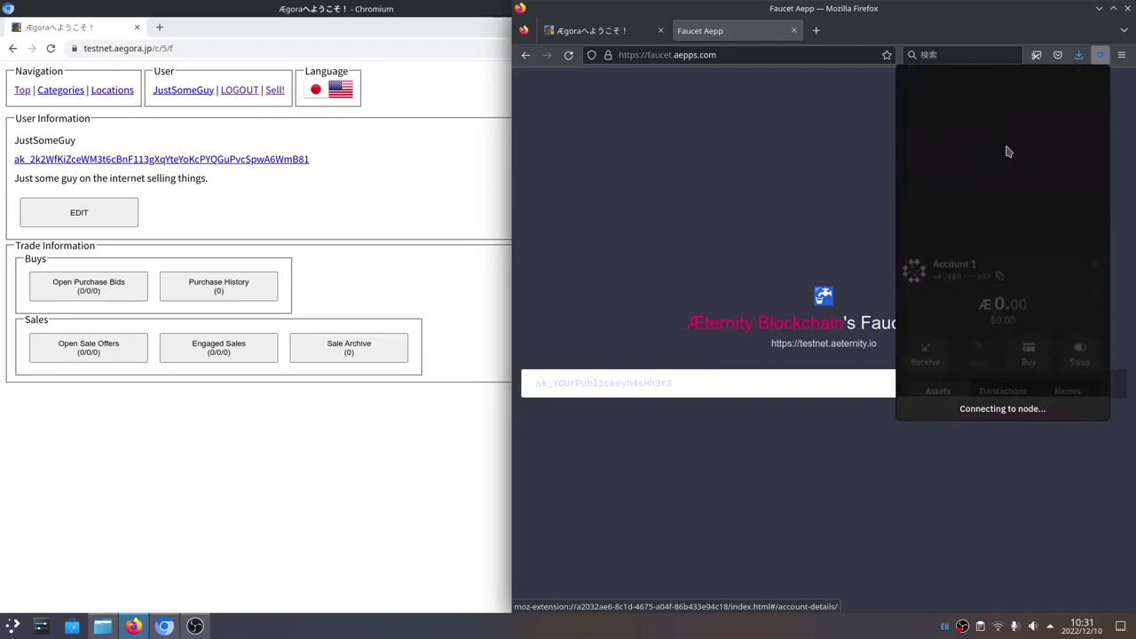
{"action": "left_click", "coordinate": [999, 92]}
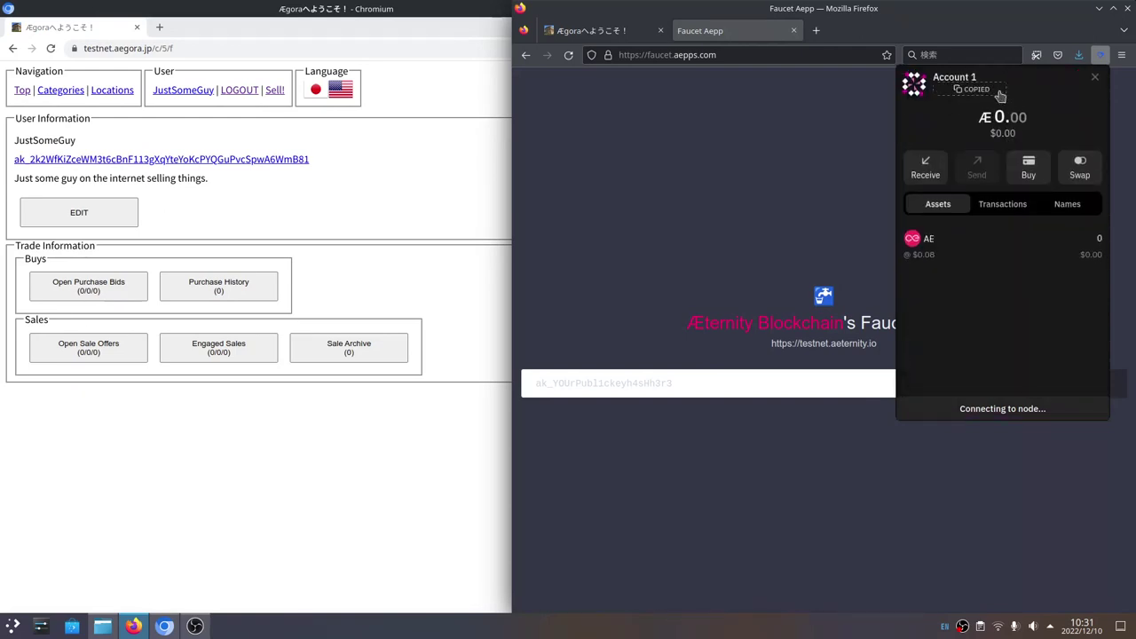
Step: Paste the address into the faucet, request 5 AE, and check the wallet balance
{"action": "left_click", "coordinate": [751, 387]}
{"action": "key", "text": "ctrl+v"}
{"action": "left_click", "coordinate": [1024, 384]}
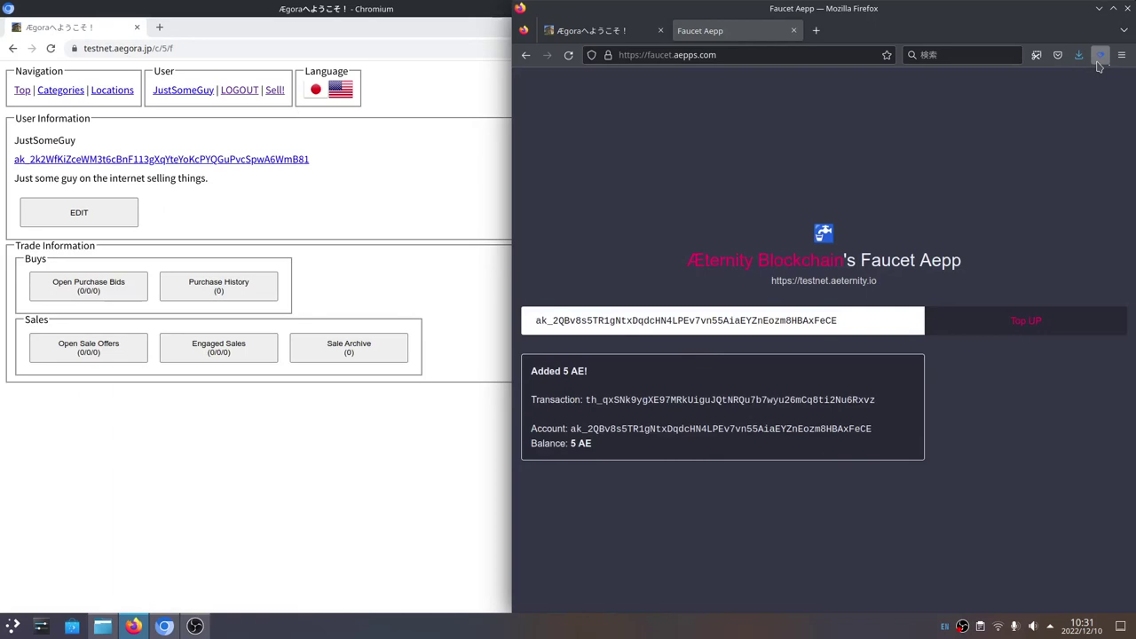
{"action": "left_click", "coordinate": [1099, 56]}
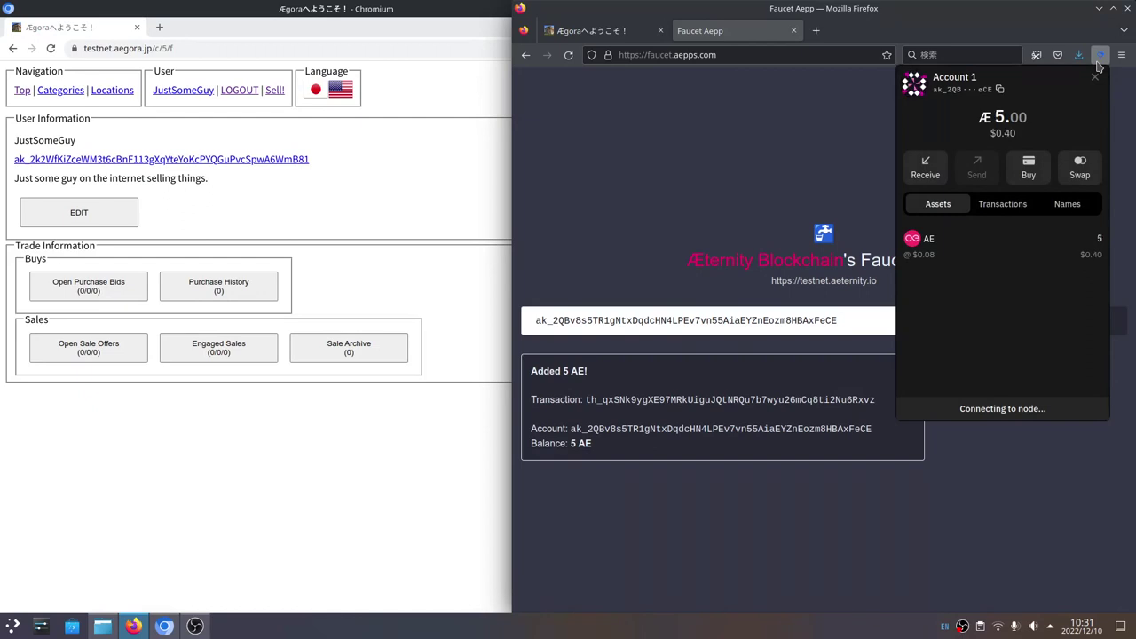
{"action": "left_click", "coordinate": [711, 113]}
Step: Close the faucet tab, approve Ægora's wallet access, sign the verification message and submit
{"action": "left_click", "coordinate": [794, 31]}
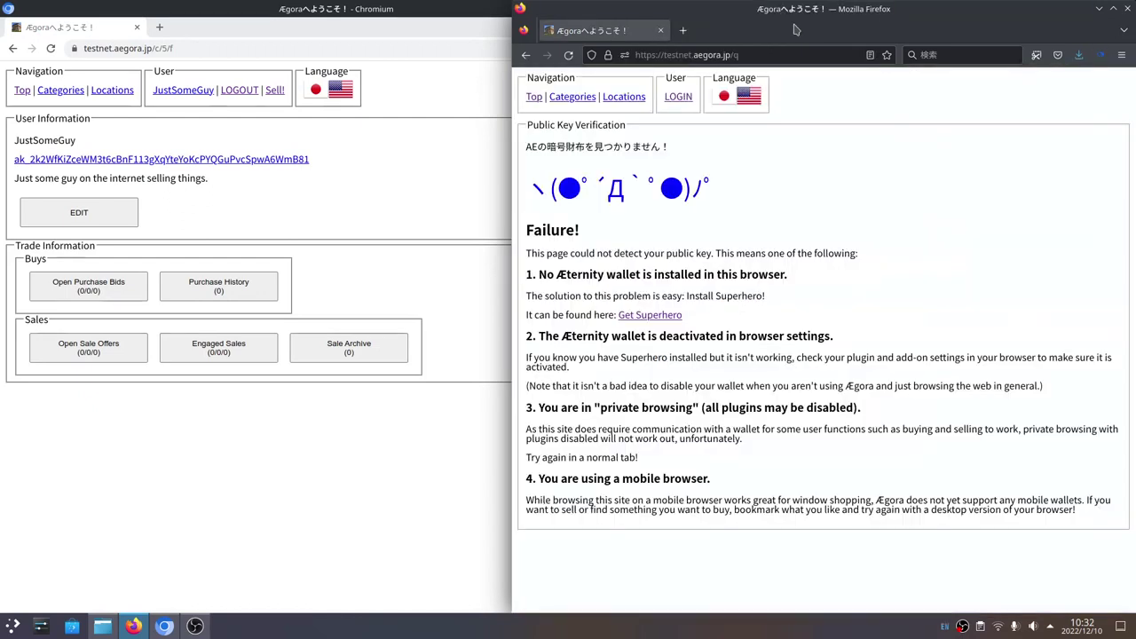
{"action": "left_click", "coordinate": [691, 100]}
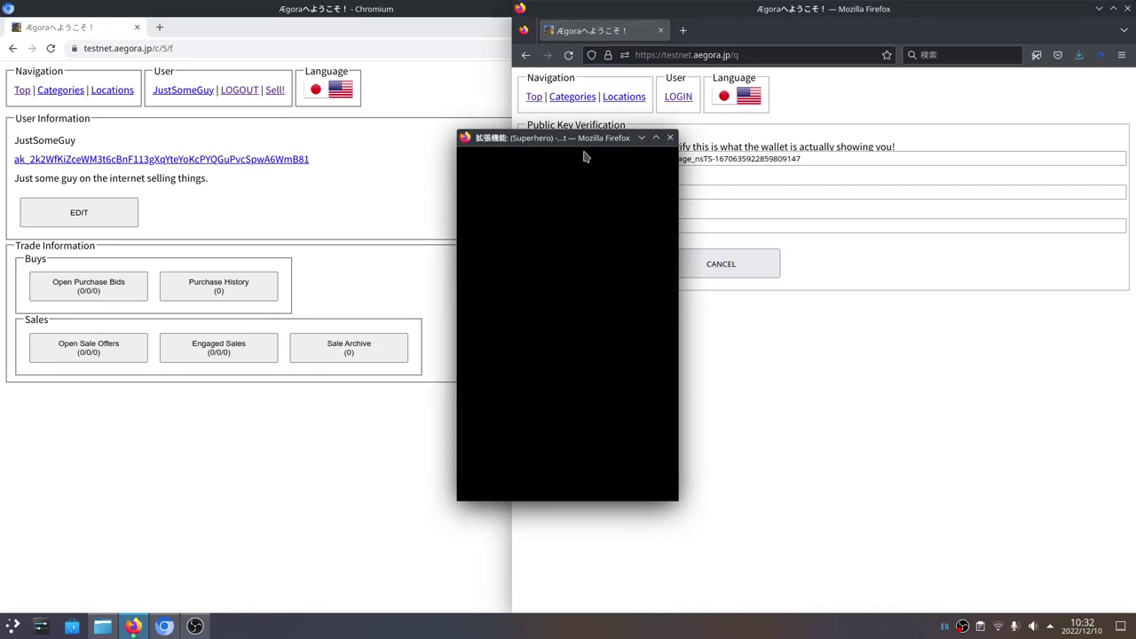
{"action": "left_click_drag", "start_coordinate": [591, 142], "coordinate": [1011, 72]}
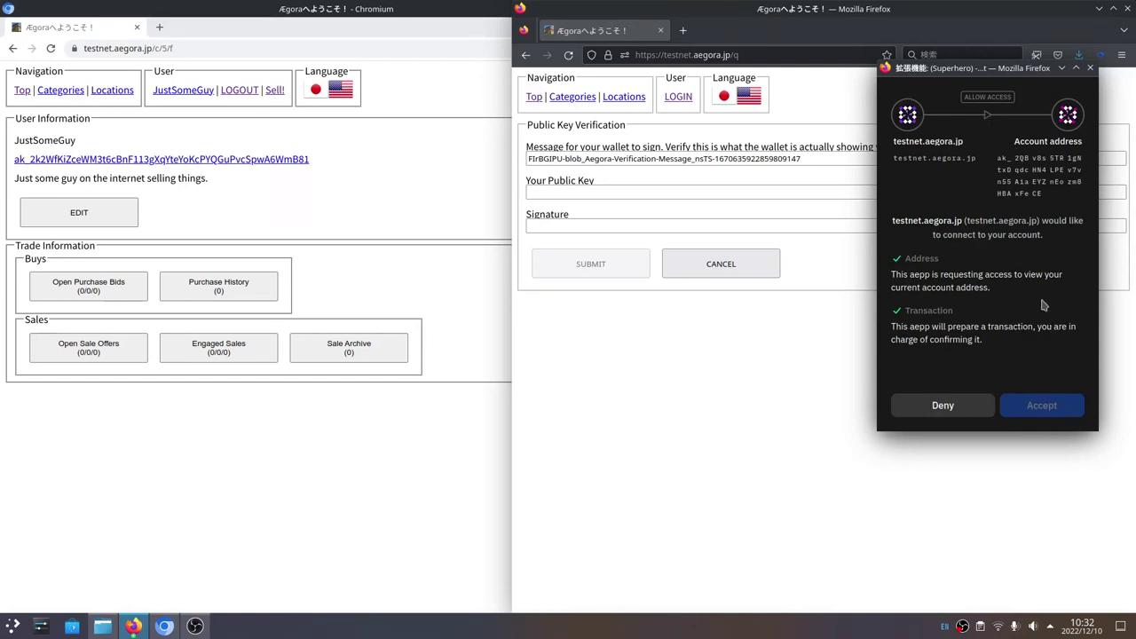
{"action": "left_click", "coordinate": [1040, 406]}
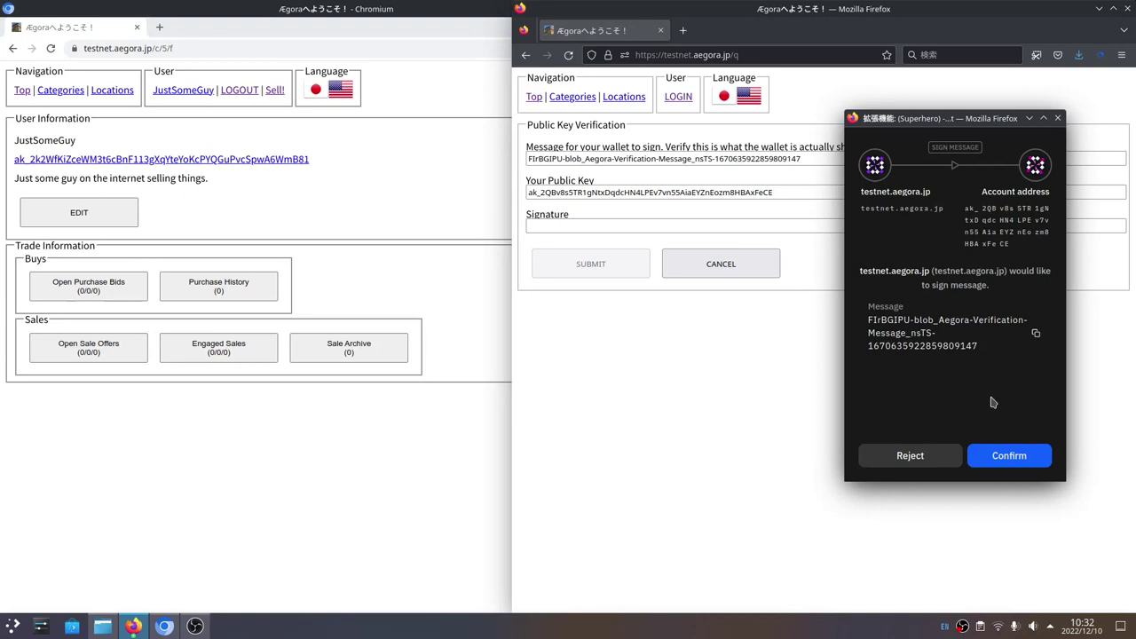
{"action": "left_click", "coordinate": [1009, 456]}
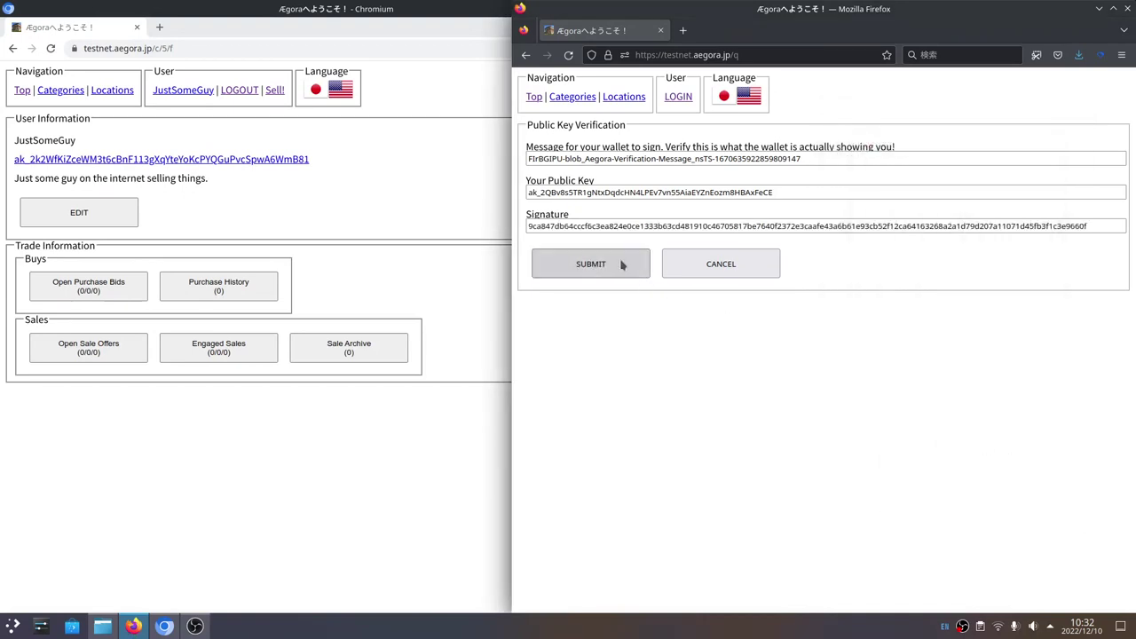
{"action": "left_click", "coordinate": [621, 264]}
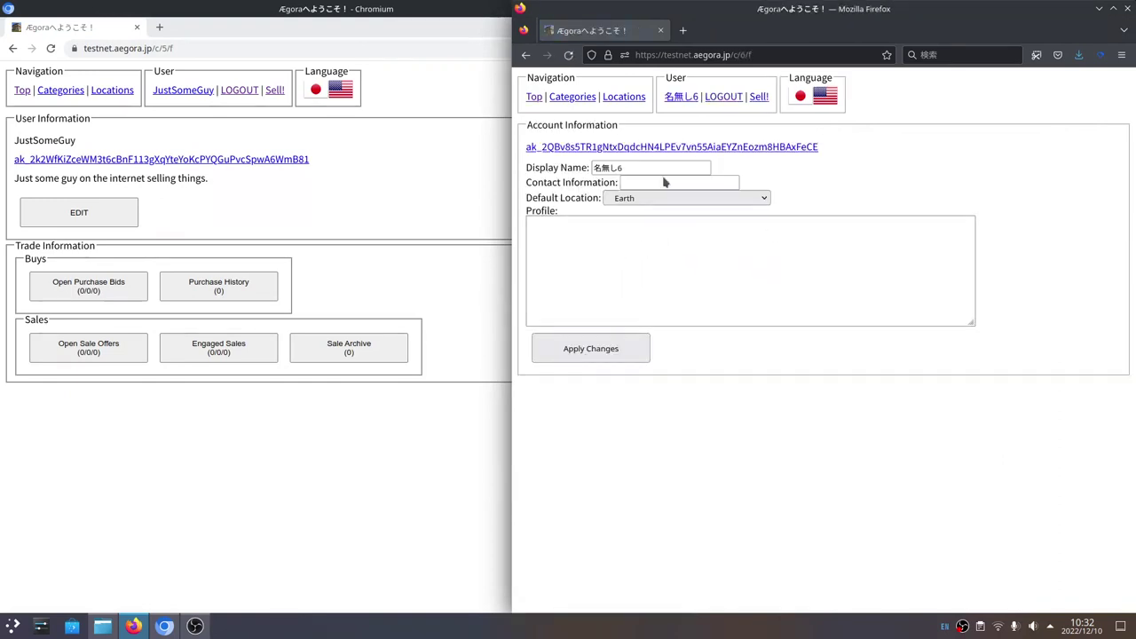
Step: Change the display name to JustSomeOtherGuy and fill in the contact e-mail
{"action": "left_click_drag", "start_coordinate": [662, 170], "coordinate": [526, 153]}
{"action": "type", "text": "JustSomeOtherGuy"}
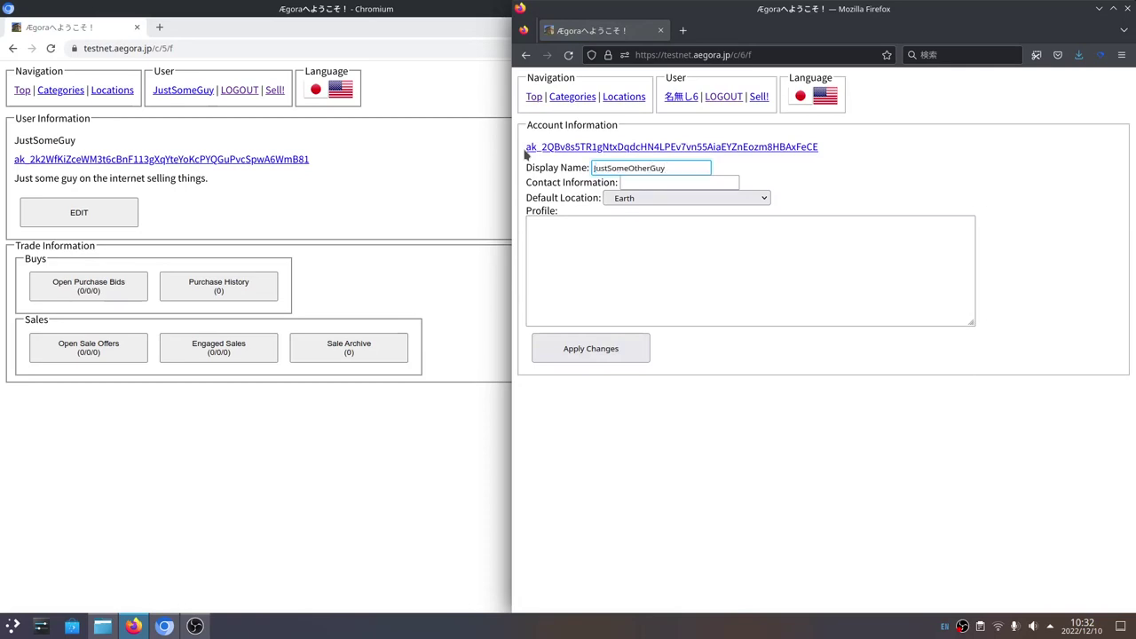
{"action": "key", "text": "Tab"}
{"action": "type", "text": "some"}
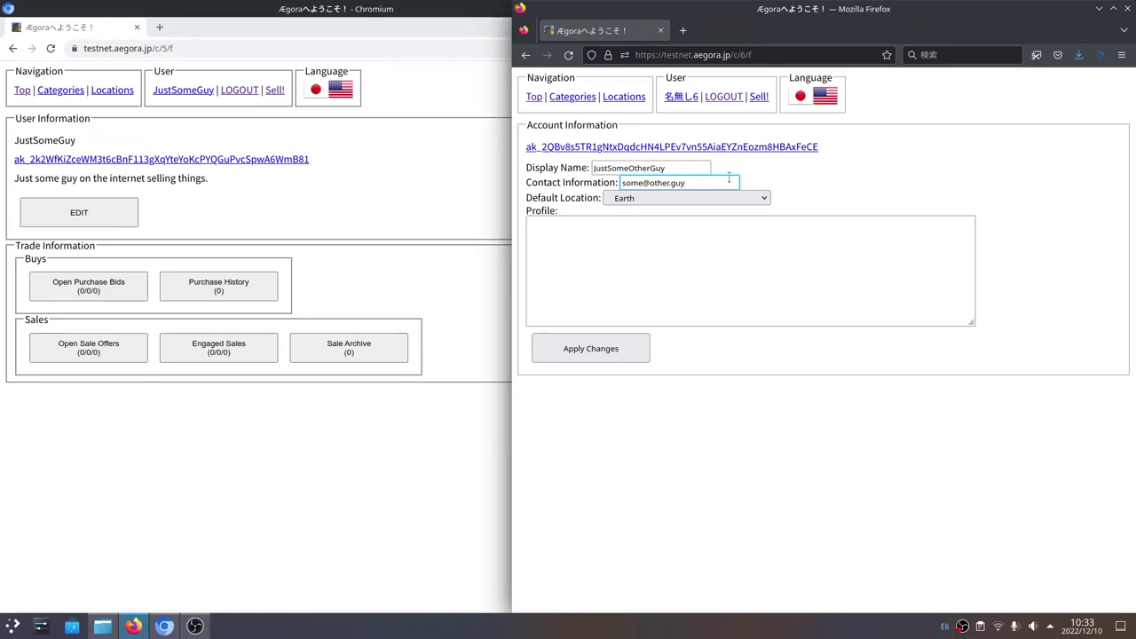
Step: Set location American Samoa, profile text 'Just some guy on an island near the IDL', save, go to Top
{"action": "left_click", "coordinate": [765, 199]}
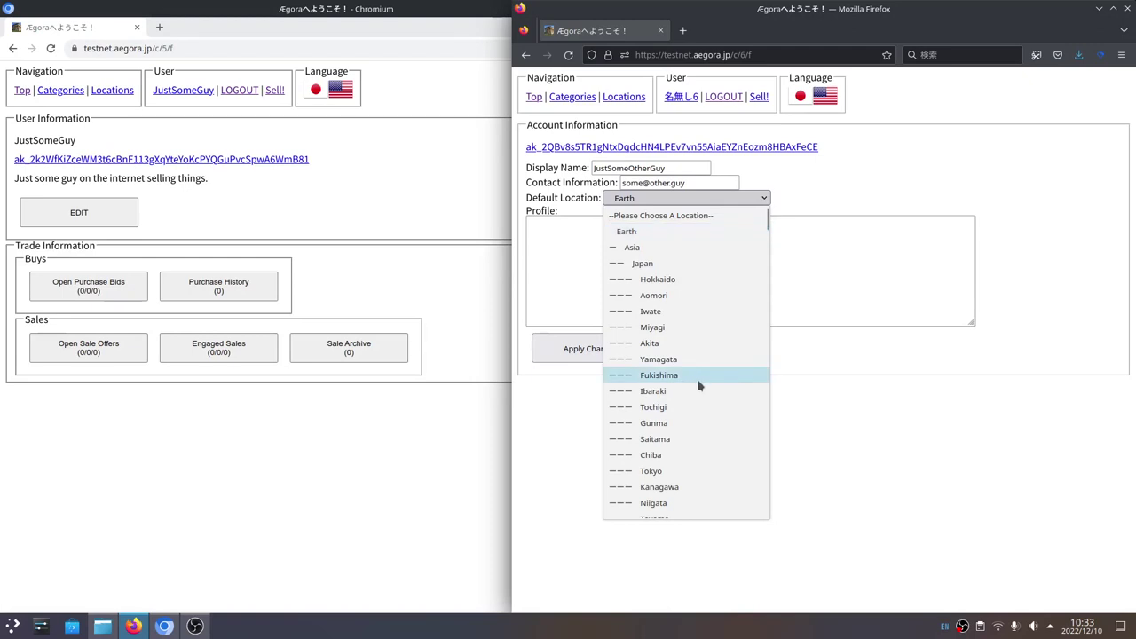
{"action": "scroll", "coordinate": [699, 386], "scroll_direction": "down", "scroll_amount": 20}
{"action": "scroll", "coordinate": [699, 386], "scroll_direction": "up", "scroll_amount": 5}
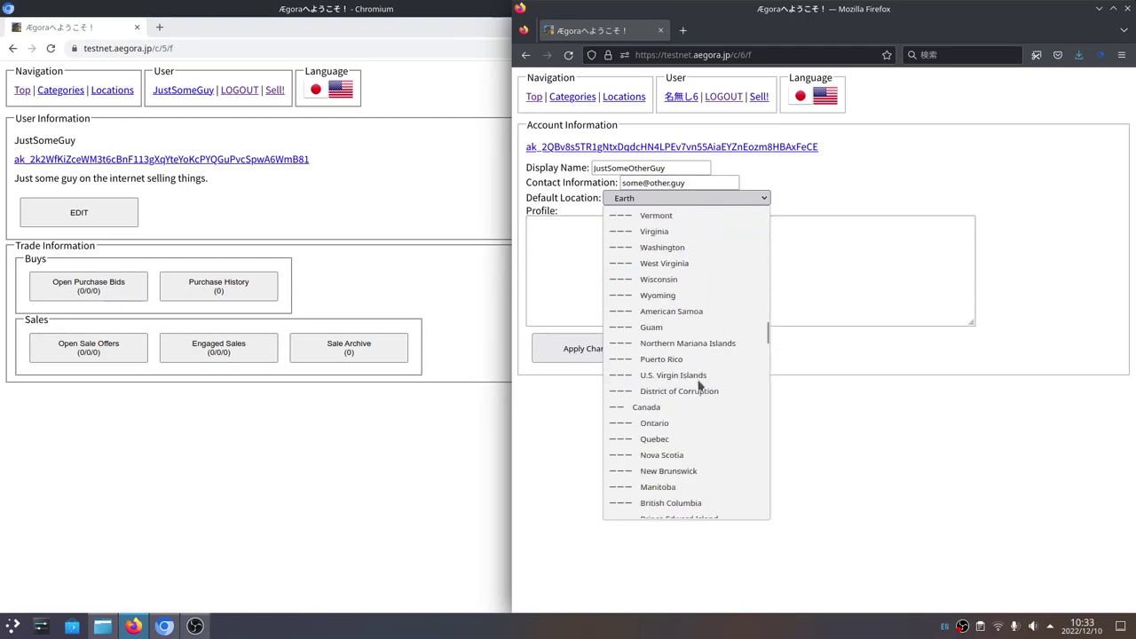
{"action": "left_click", "coordinate": [700, 311]}
{"action": "left_click", "coordinate": [741, 270]}
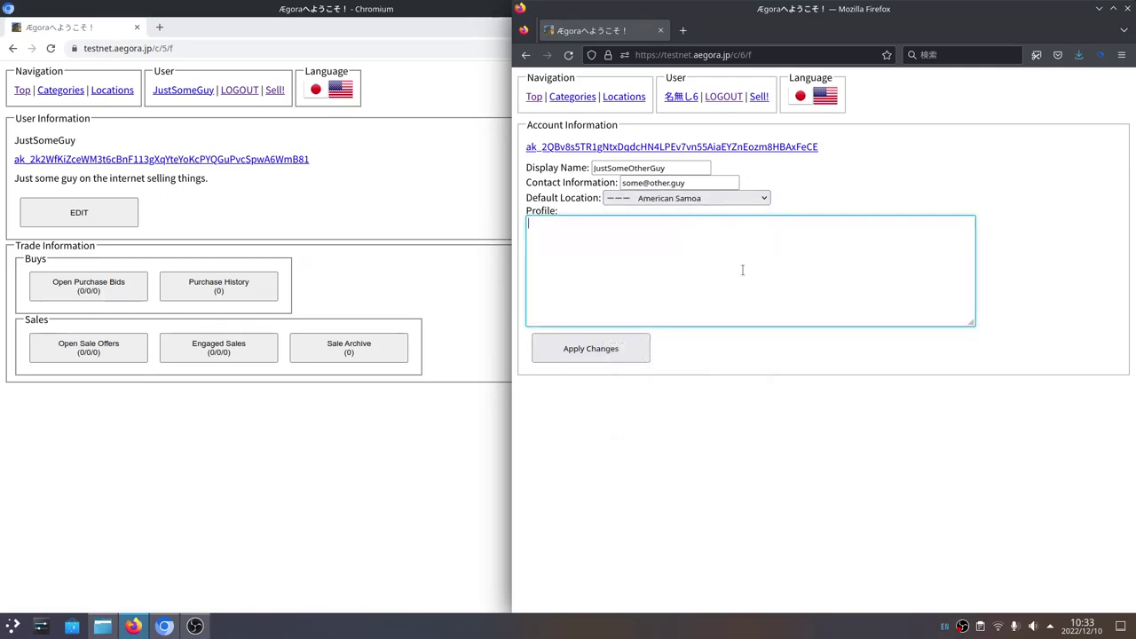
{"action": "type", "text": "Just some guy on an island near the IDL"}
{"action": "left_click", "coordinate": [631, 351]}
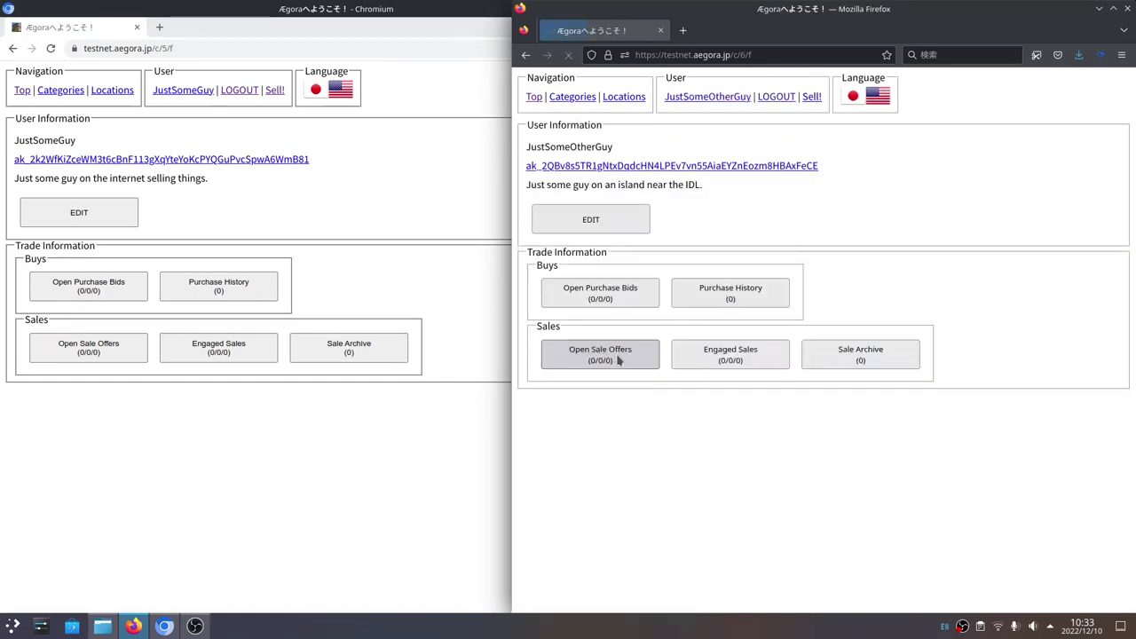
{"action": "left_click", "coordinate": [533, 97]}
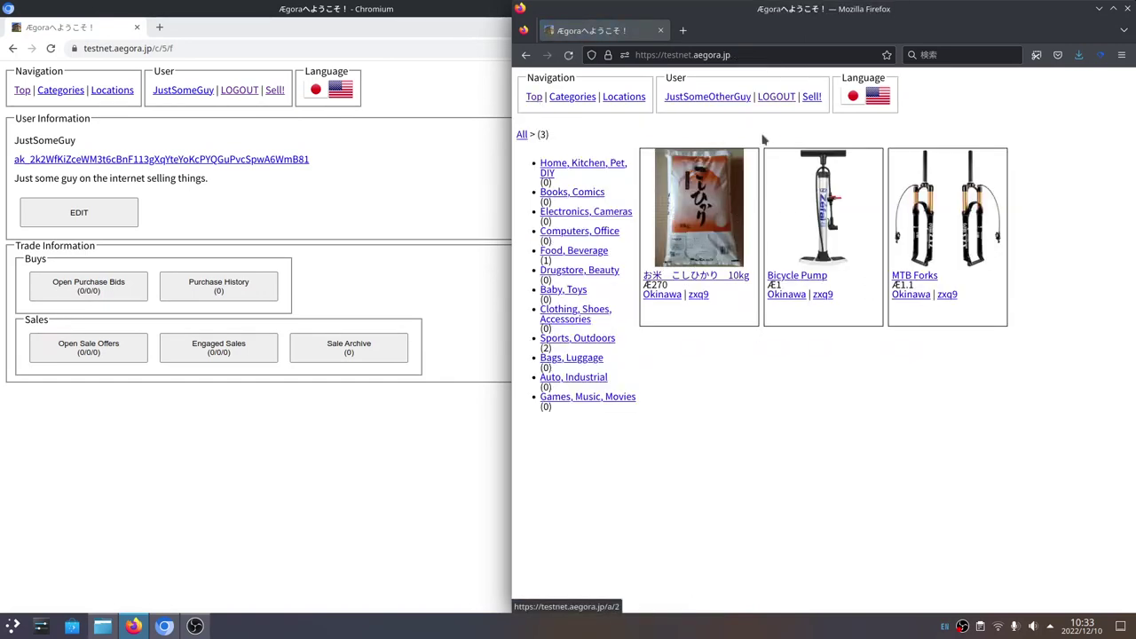
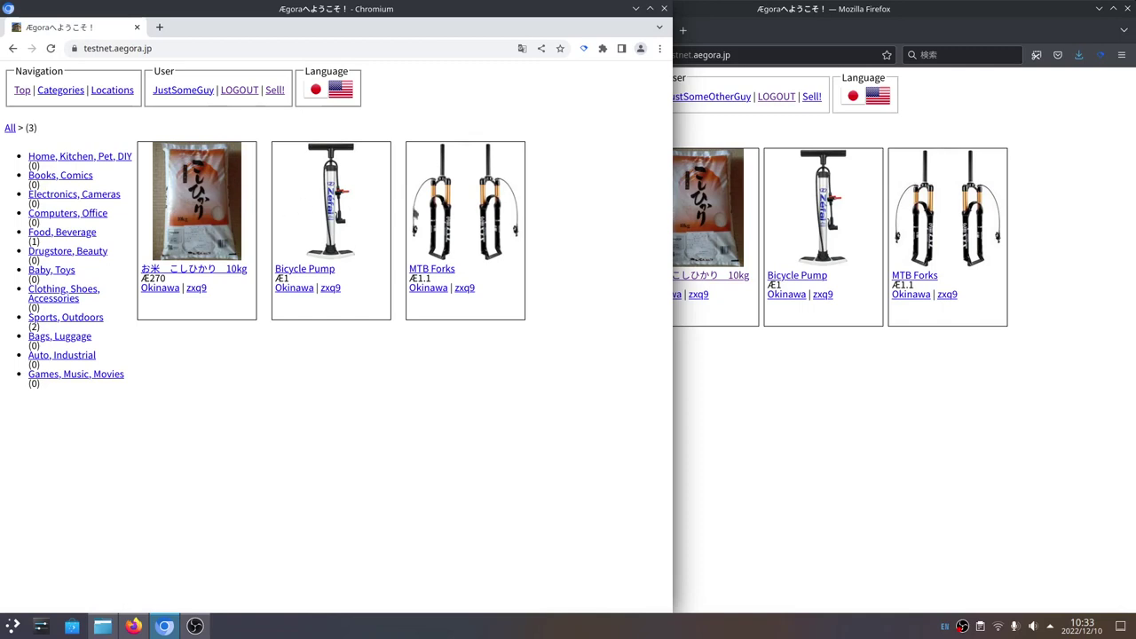
Step: Start a new sale listing named Kid's Bicycle Helmet priced at Æ2
{"action": "left_click", "coordinate": [927, 408]}
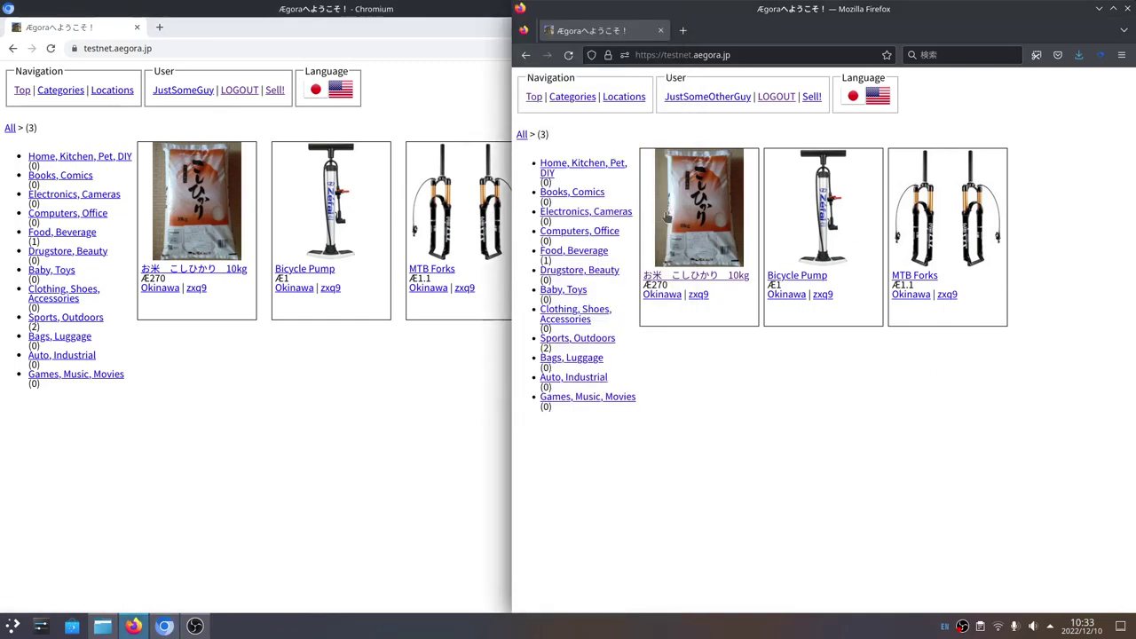
{"action": "left_click", "coordinate": [326, 334]}
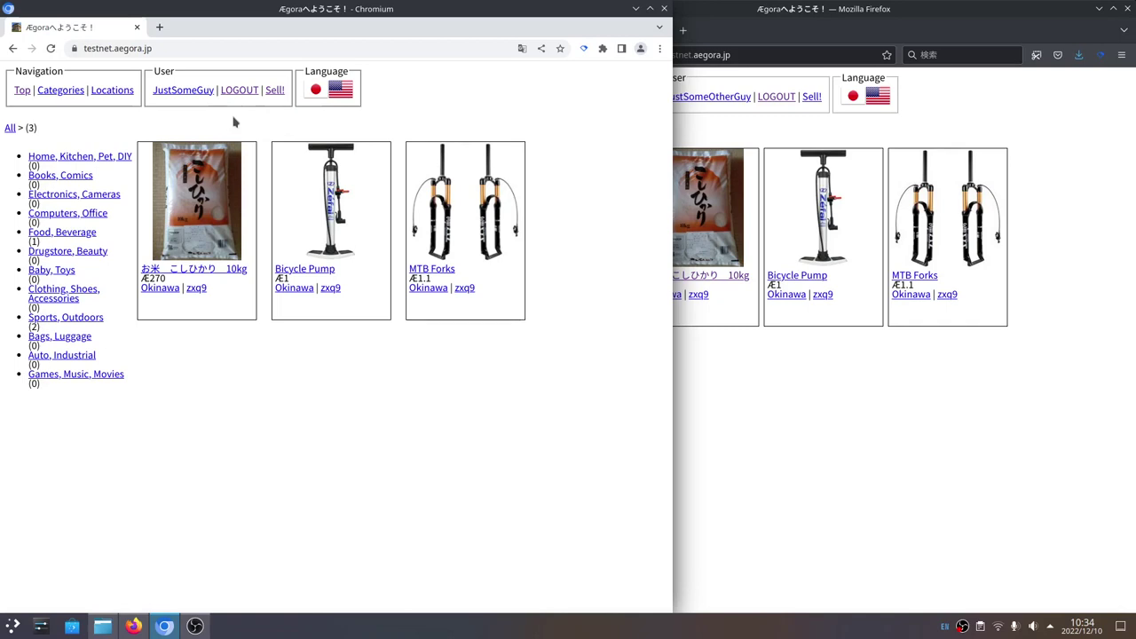
{"action": "left_click", "coordinate": [277, 90]}
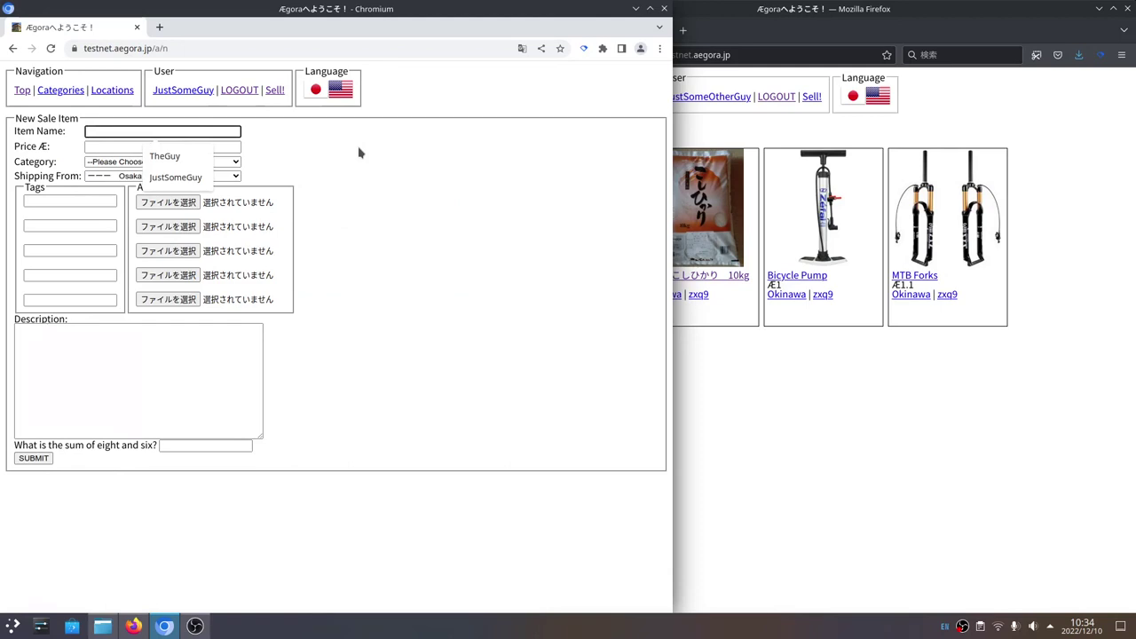
{"action": "type", "text": "Bicycle Hel"}
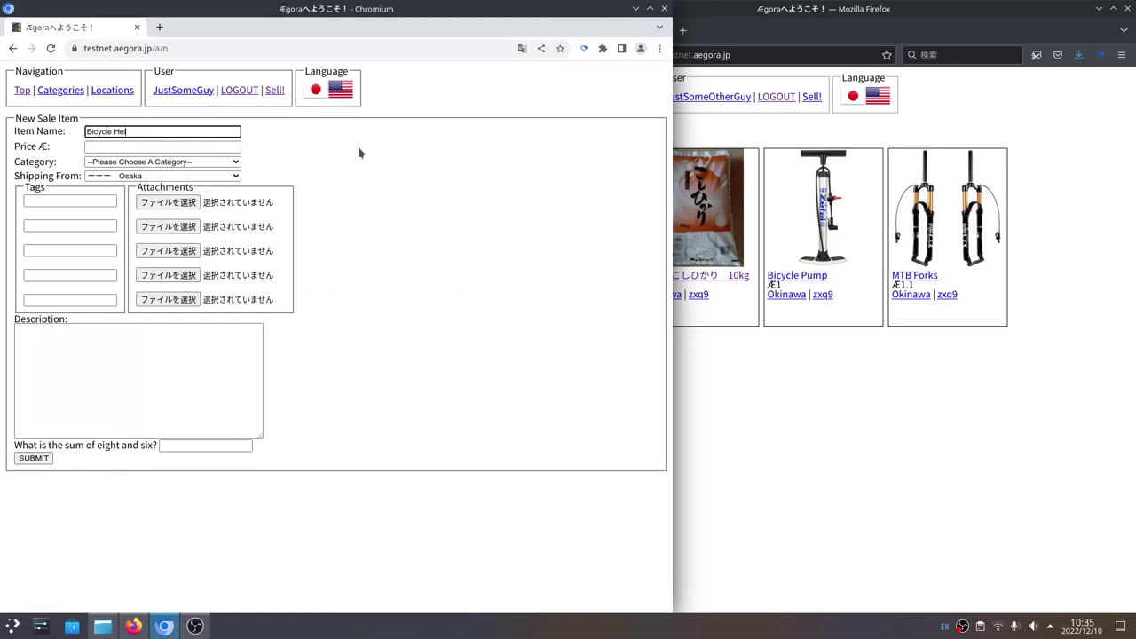
{"action": "type", "text": "m"}
{"action": "type", "text": "Kid"}
{"action": "type", "text": "'s"}
{"action": "key", "text": "Tab"}
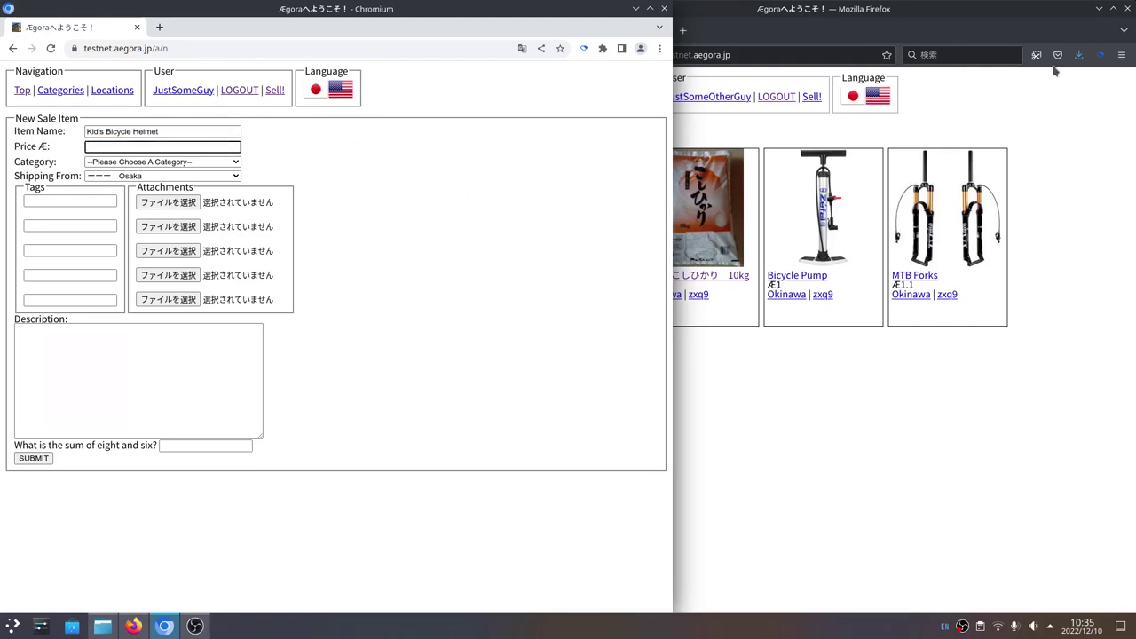
{"action": "type", "text": "2"}
{"action": "left_click", "coordinate": [335, 156]}
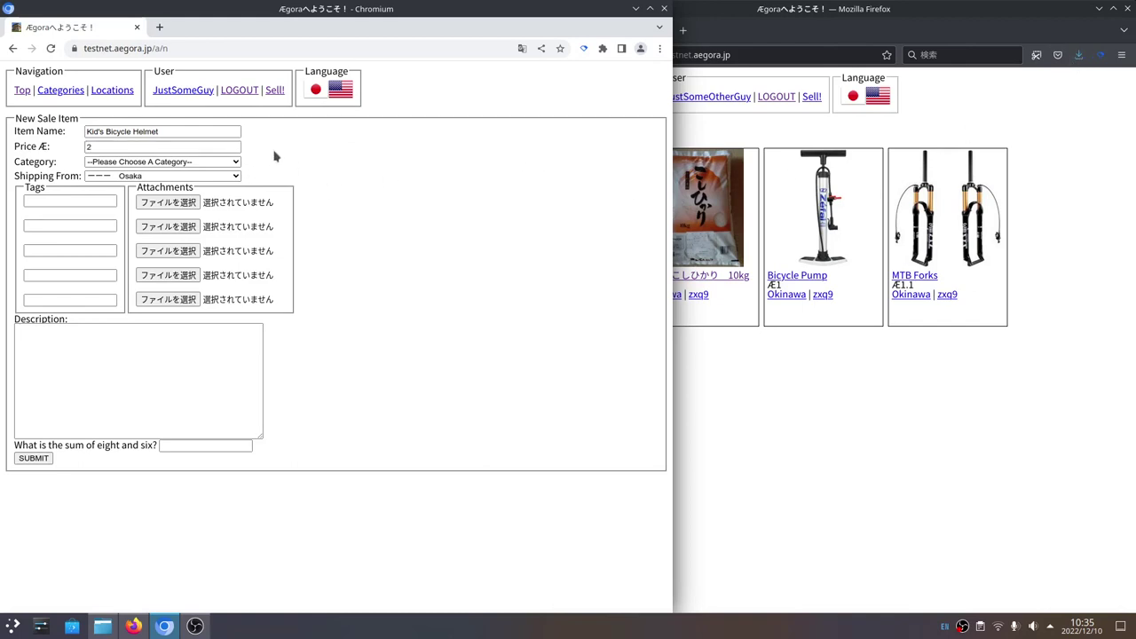
Step: Set the listing's category to Bicycle
{"action": "left_click", "coordinate": [234, 164]}
{"action": "scroll", "coordinate": [183, 281], "scroll_direction": "down", "scroll_amount": 10}
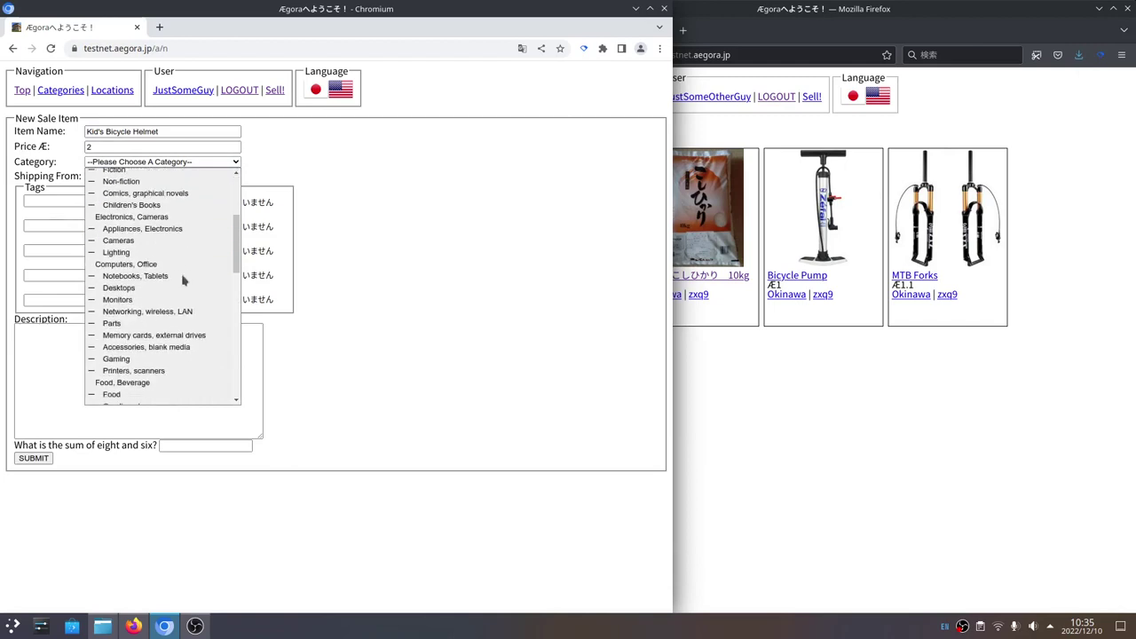
{"action": "scroll", "coordinate": [160, 266], "scroll_direction": "down", "scroll_amount": 3}
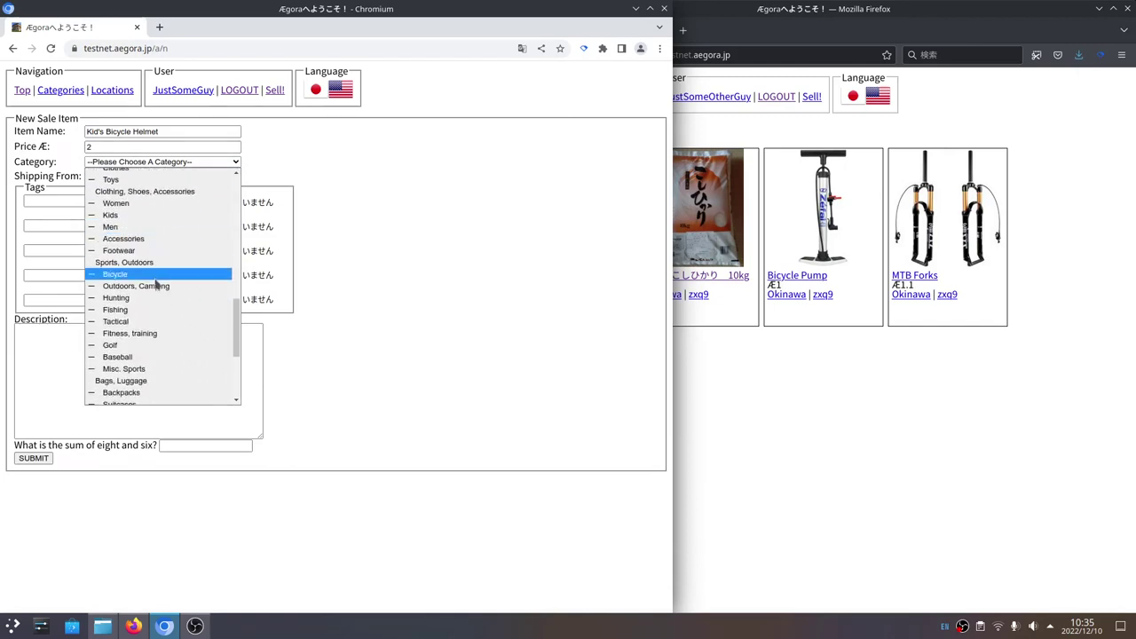
{"action": "left_click", "coordinate": [163, 276]}
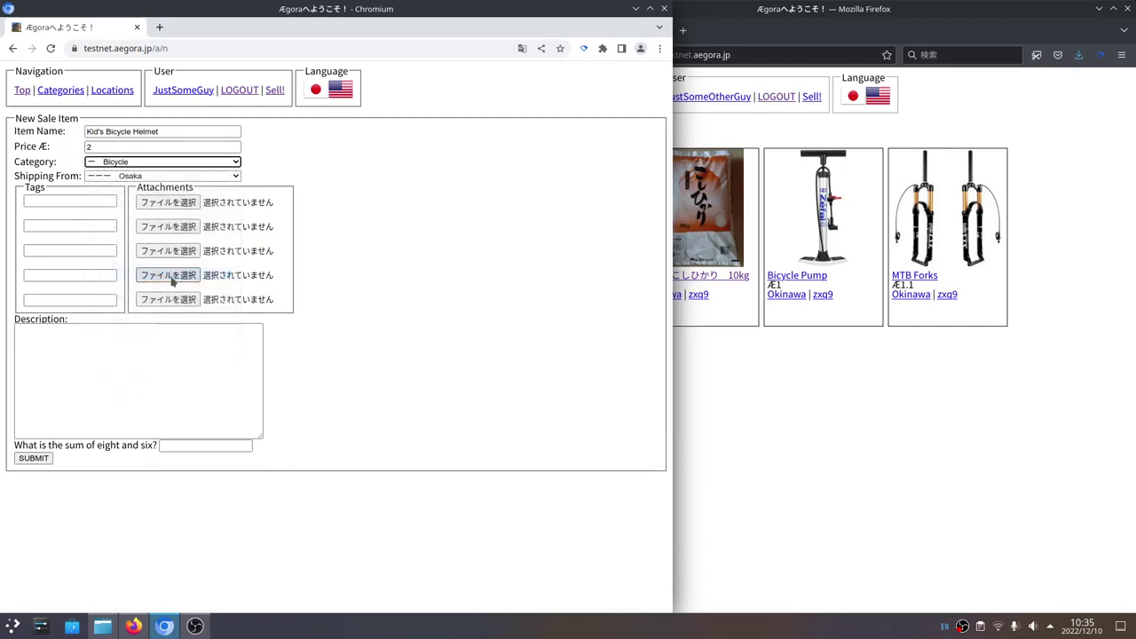
Step: Tag the listing kid's helmet, sports and bicycle
{"action": "left_click", "coordinate": [92, 202]}
{"action": "type", "text": "bicyc"}
{"action": "key", "text": "BackSpace"}
{"action": "key", "text": "BackSpace"}
{"action": "key", "text": "BackSpace"}
{"action": "key", "text": "BackSpace"}
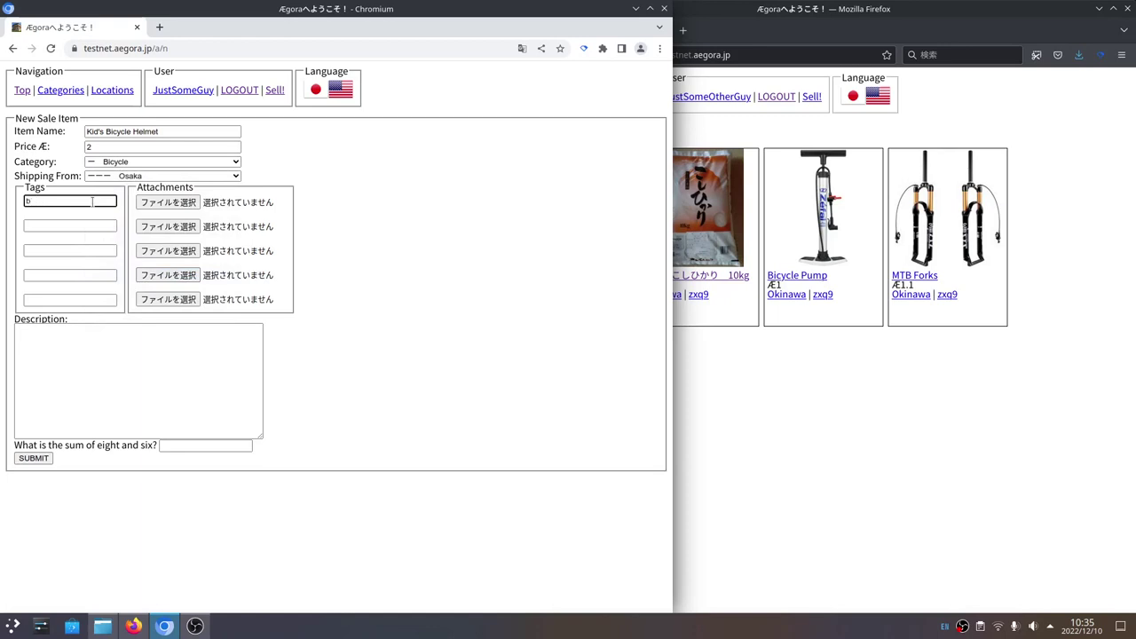
{"action": "type", "text": "kid's helmet"}
{"action": "key", "text": "Tab"}
{"action": "type", "text": "sports"}
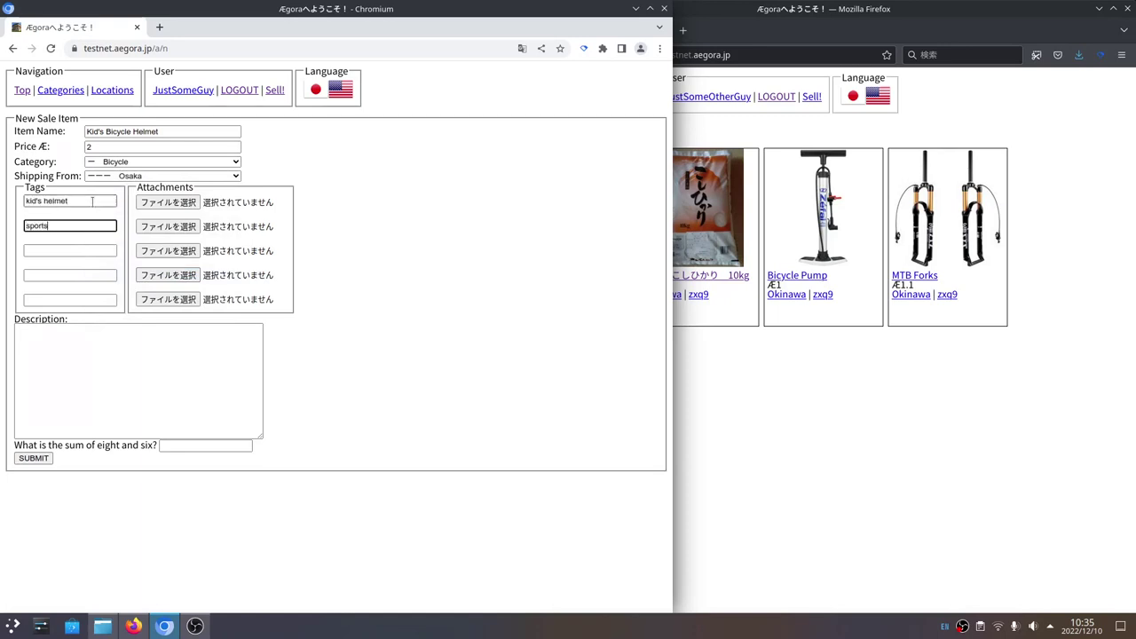
{"action": "key", "text": "Tab"}
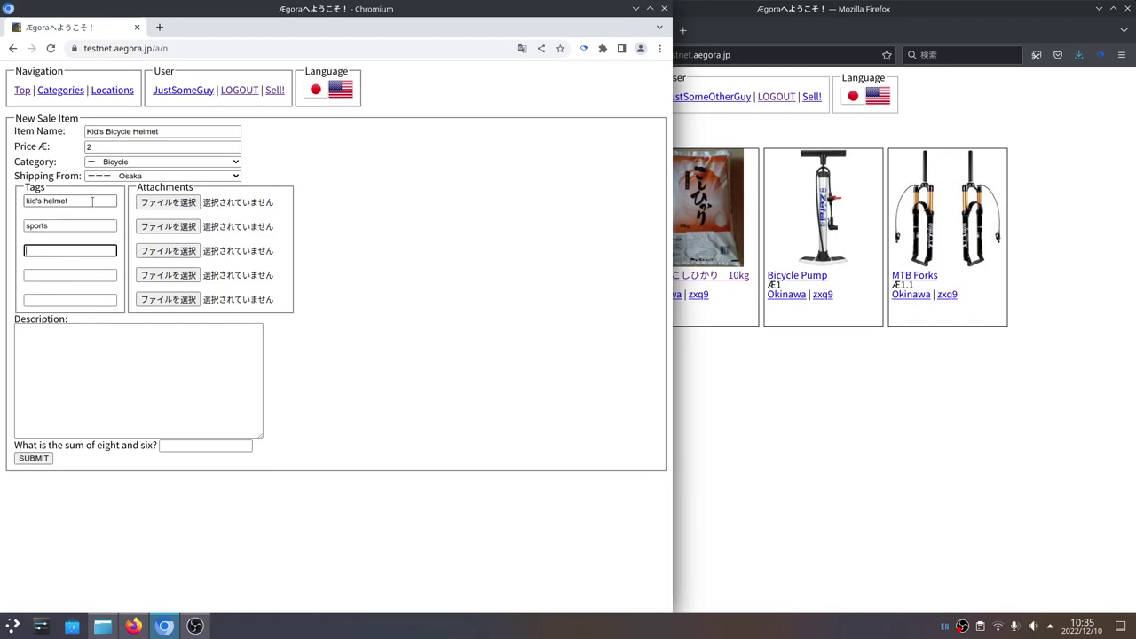
{"action": "type", "text": "bicycle"}
{"action": "left_click", "coordinate": [329, 226]}
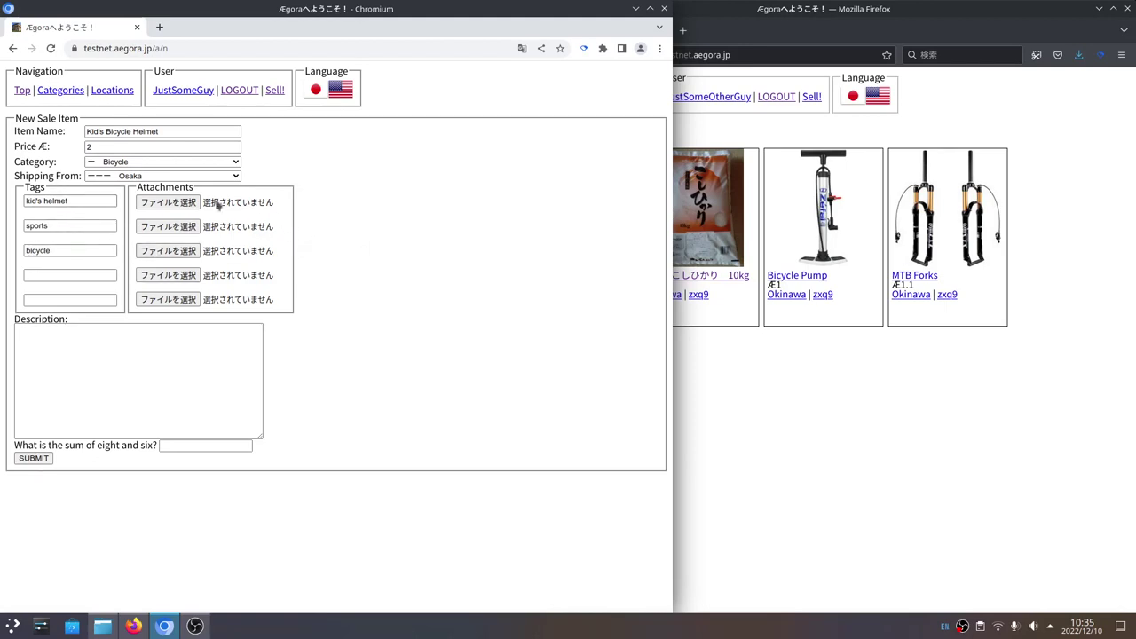
Step: Attach SharkHelmet1.jpeg and SharkHelmet2.jpeg as the listing's two photos
{"action": "left_click", "coordinate": [168, 202]}
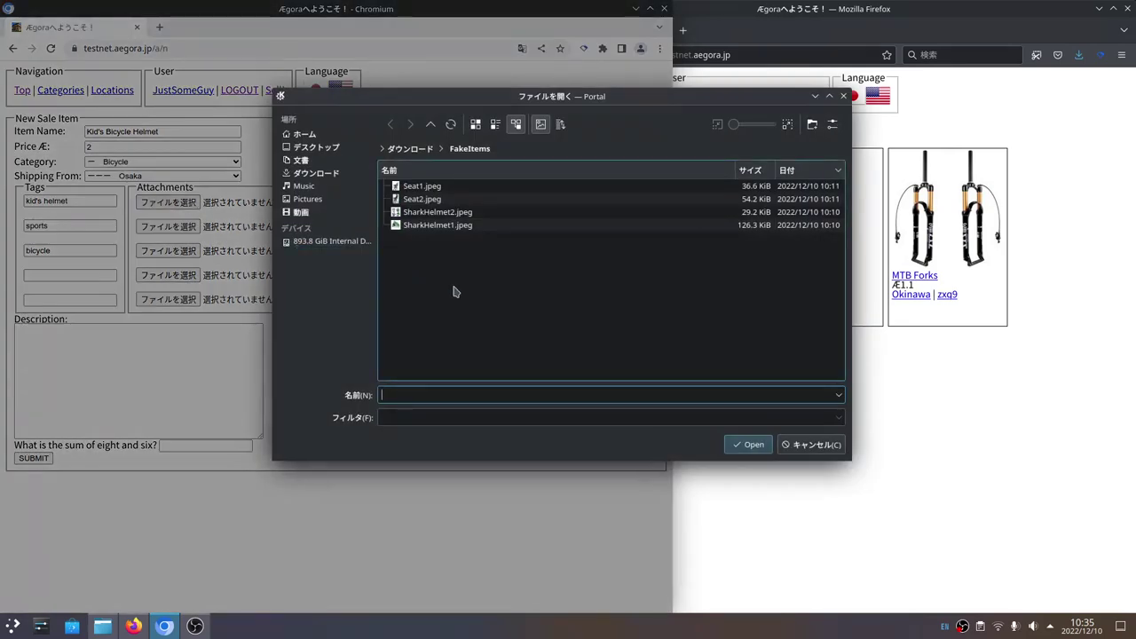
{"action": "double_click", "coordinate": [456, 229]}
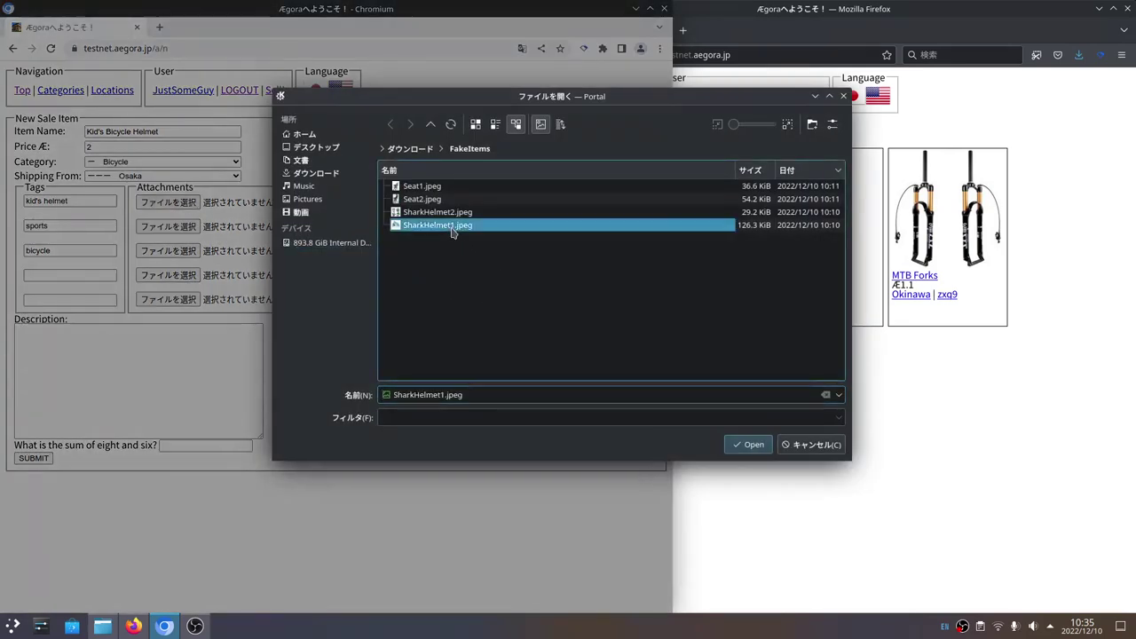
{"action": "left_click", "coordinate": [168, 227]}
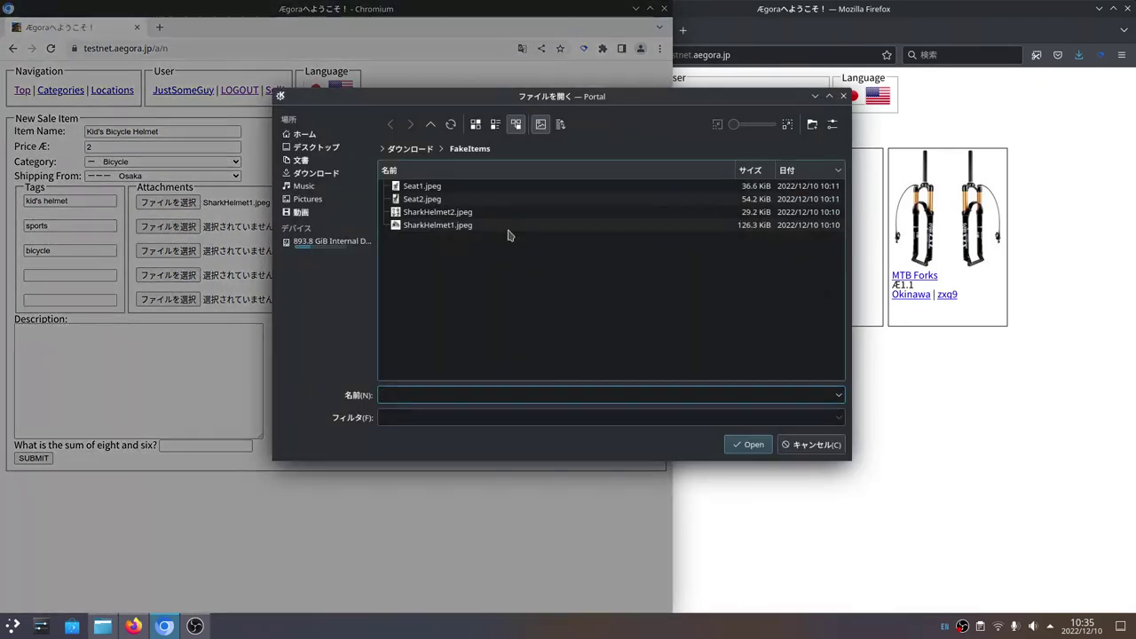
{"action": "double_click", "coordinate": [466, 216]}
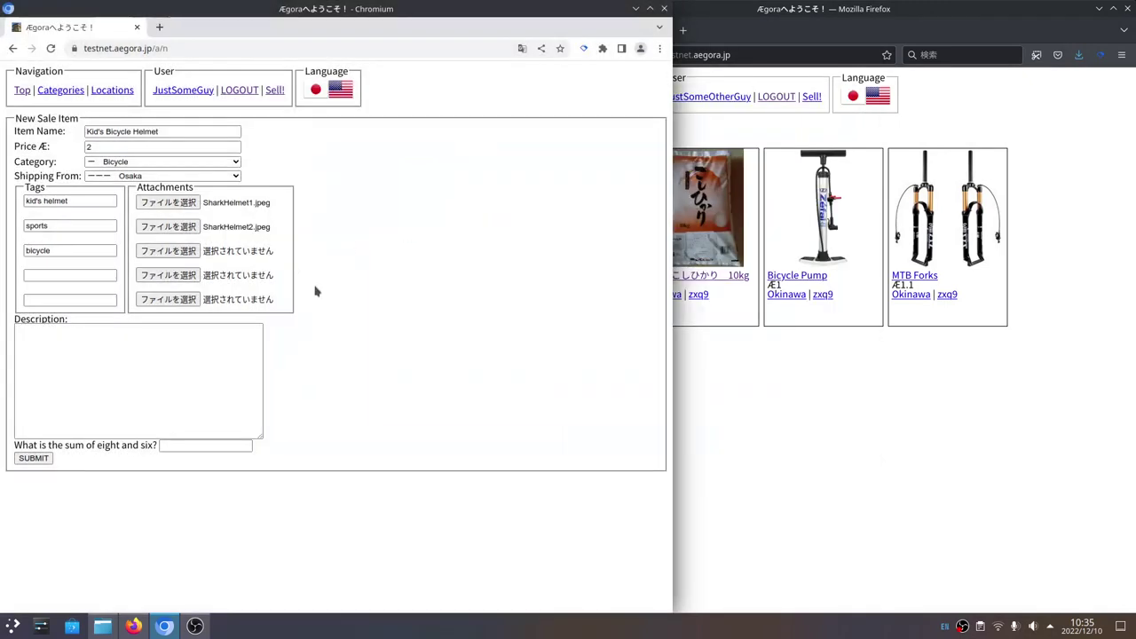
Step: Write the kid's bike helmet description noting it looks like a shark
{"action": "type", "text": "kid's bike hl"}
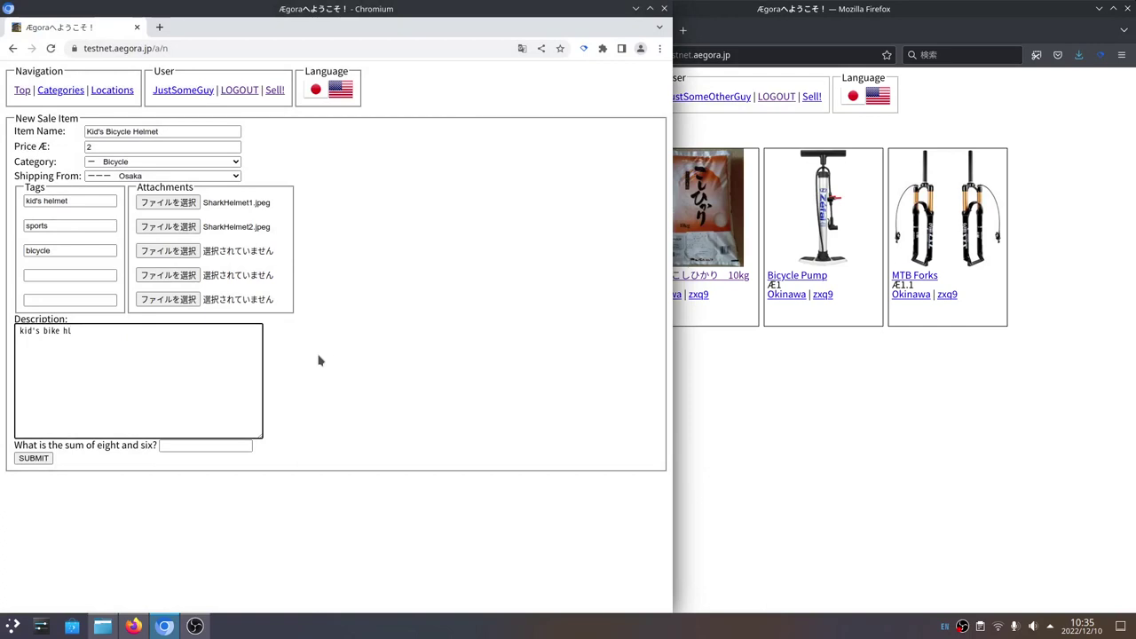
{"action": "type", "text": "lmet.A"}
{"action": "key", "text": "End"}
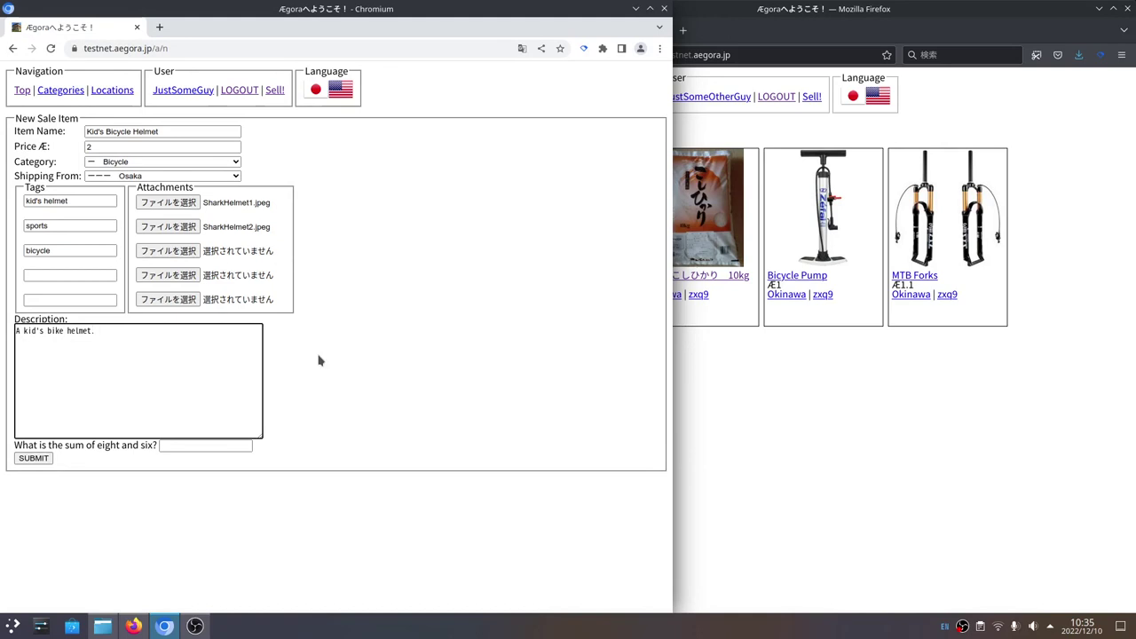
{"action": "type", "text": "Looks like a shark."}
{"action": "left_click", "coordinate": [199, 446]}
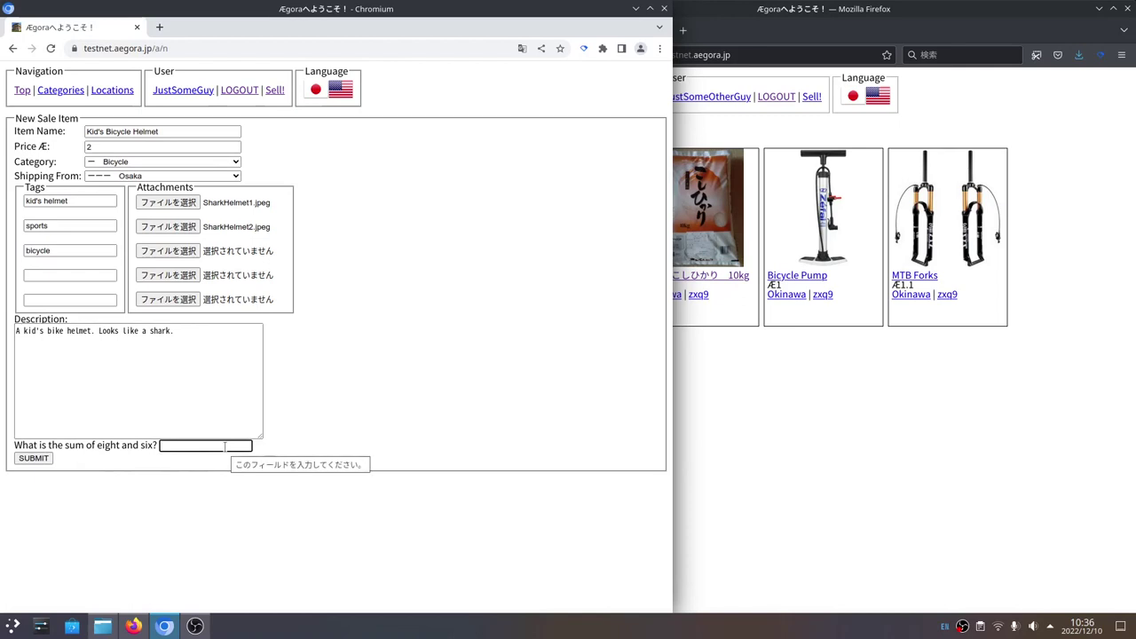
Step: Answer the sum question with 14, submit the listing, and return to Top
{"action": "type", "text": "14"}
{"action": "left_click", "coordinate": [45, 461]}
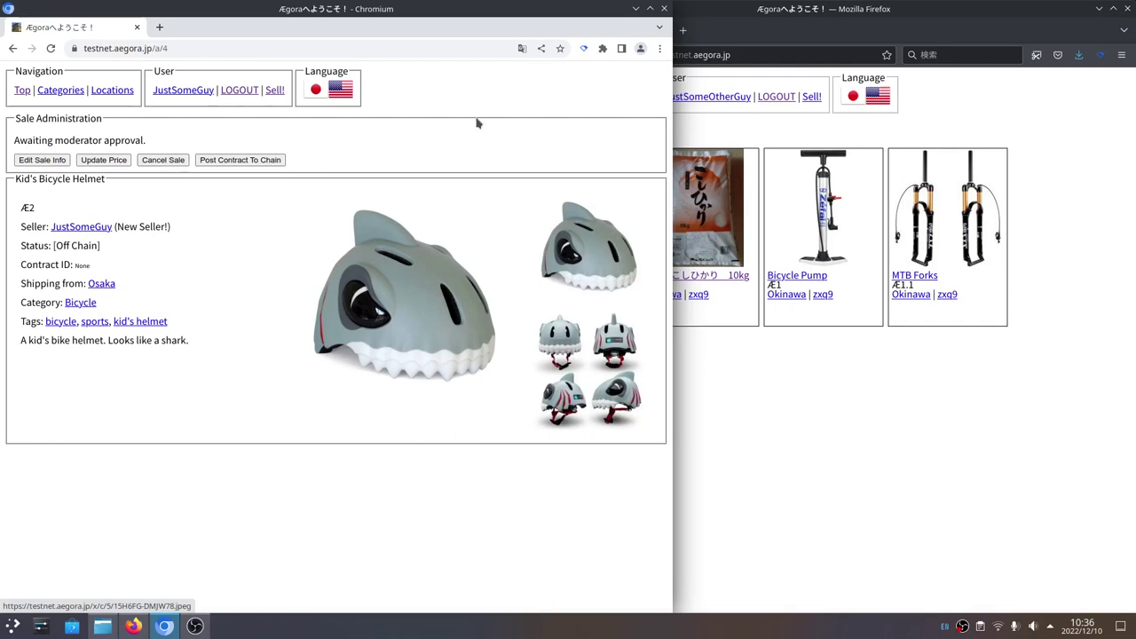
{"action": "left_click", "coordinate": [22, 91]}
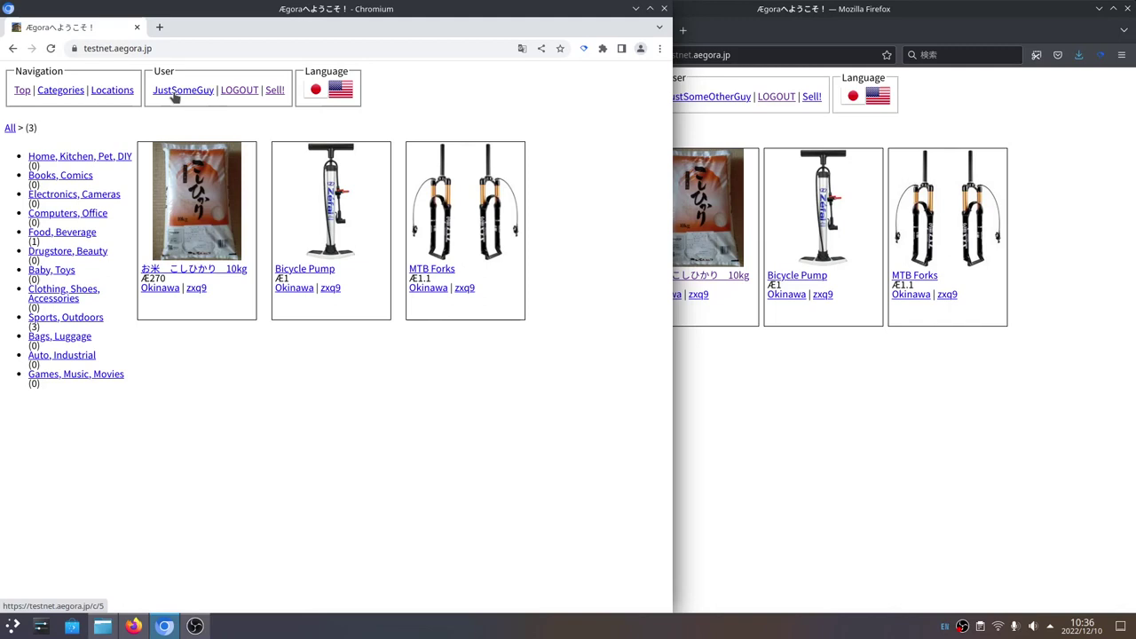
Step: Open the Kid's Bicycle Helmet item page from your Open Sale Offers
{"action": "left_click", "coordinate": [176, 94]}
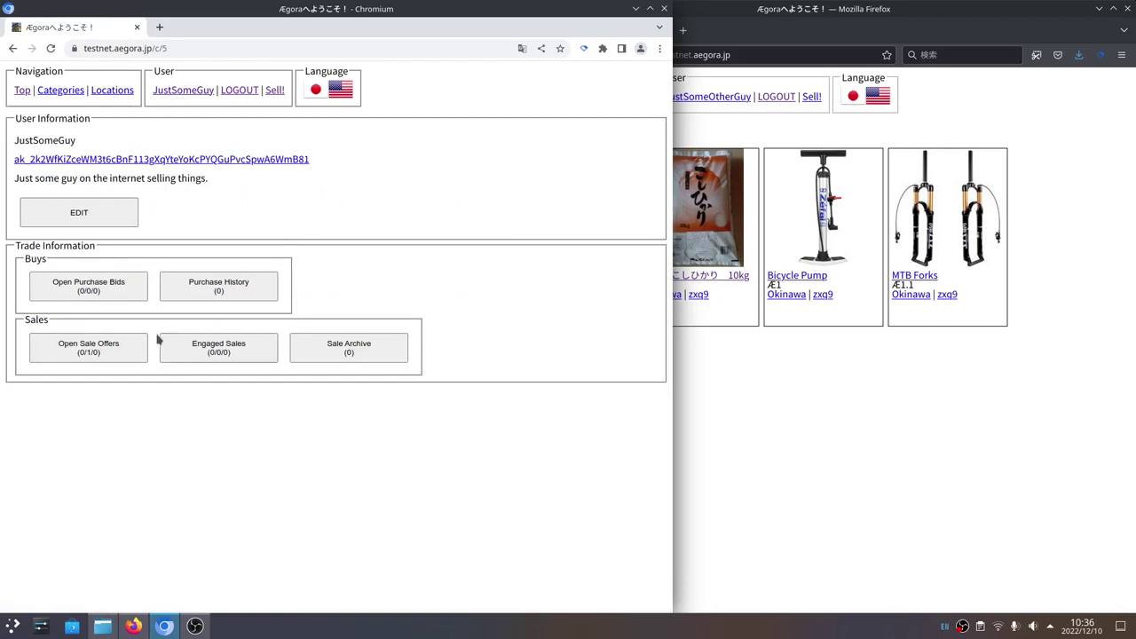
{"action": "left_click", "coordinate": [119, 350]}
{"action": "left_click", "coordinate": [84, 388]}
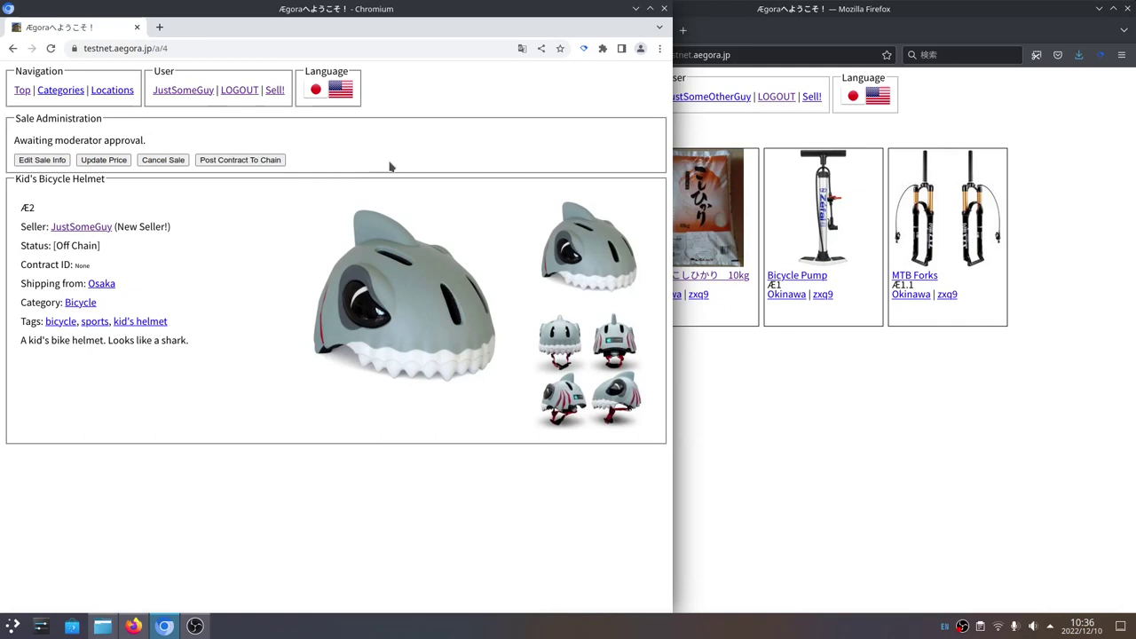
Step: Highlight the Off Chain status and Sale Administration heading, then open your user page
{"action": "left_click_drag", "start_coordinate": [19, 246], "coordinate": [109, 253]}
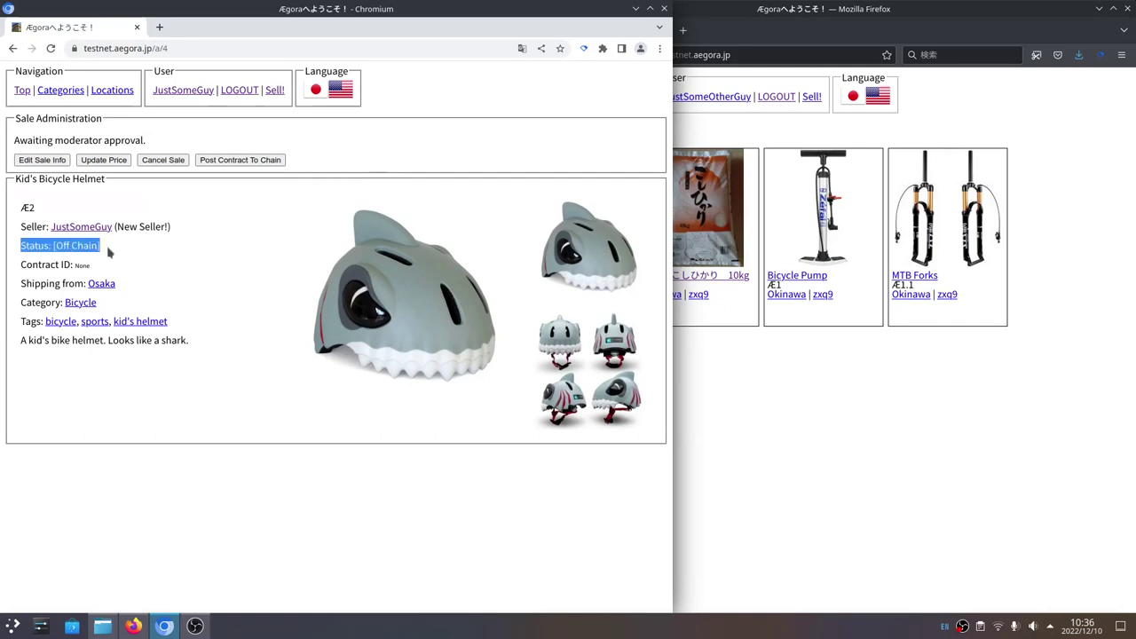
{"action": "left_click", "coordinate": [109, 253]}
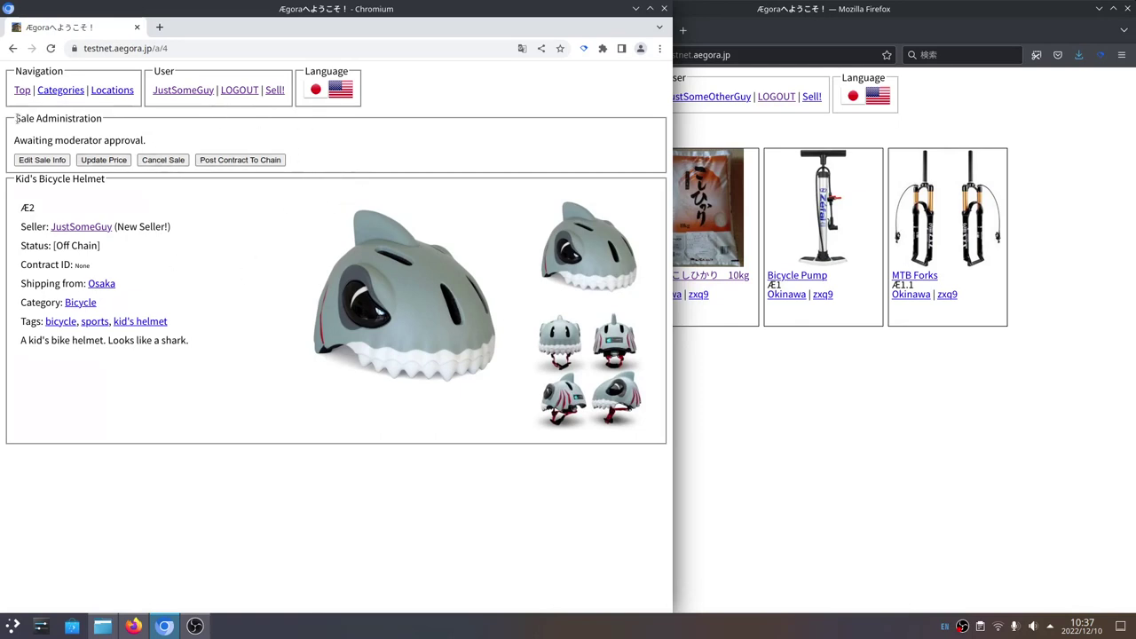
{"action": "mouse_move", "coordinate": [16, 119]}
{"action": "left_mouse_down"}
{"action": "mouse_move", "coordinate": [112, 122]}
{"action": "mouse_move", "coordinate": [15, 124]}
{"action": "left_mouse_up"}
{"action": "left_click", "coordinate": [108, 124]}
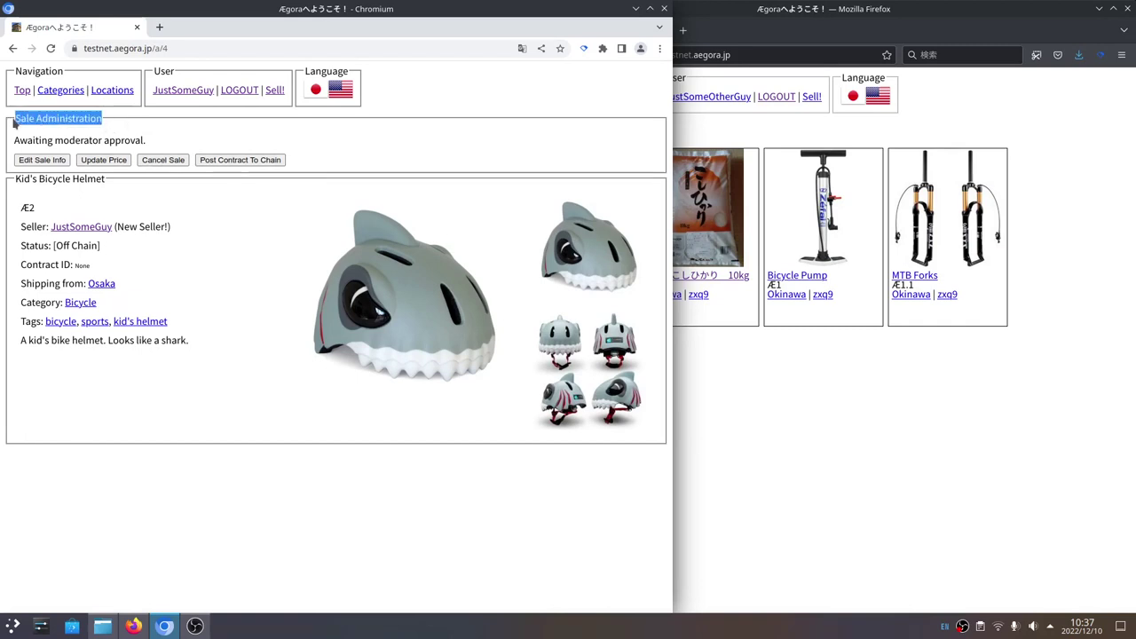
{"action": "left_click", "coordinate": [18, 120]}
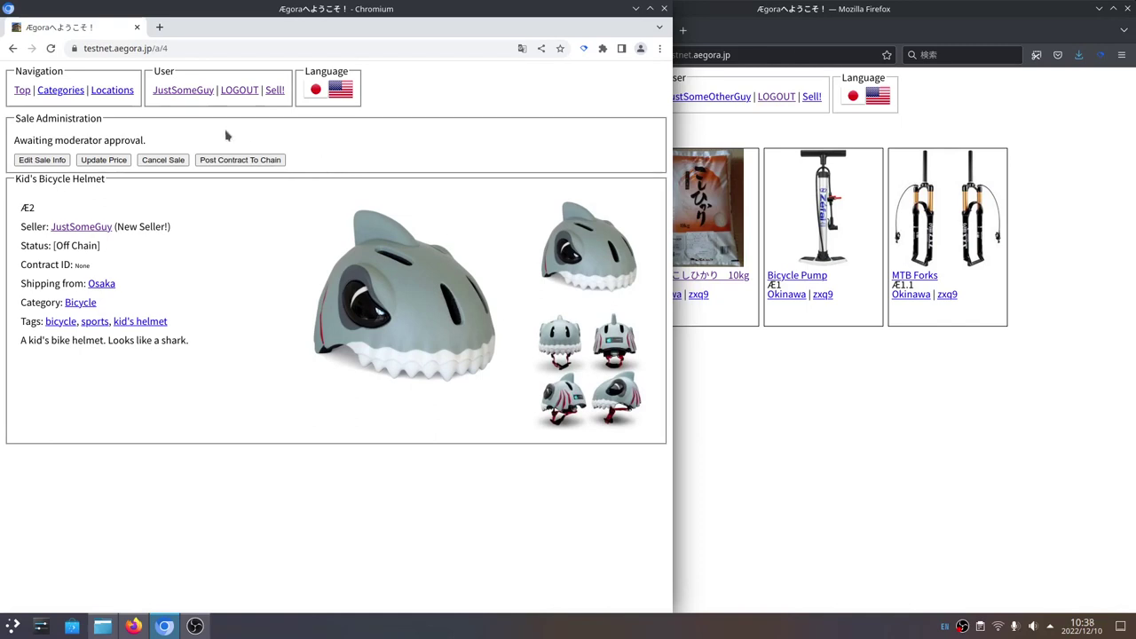
{"action": "left_click", "coordinate": [200, 92]}
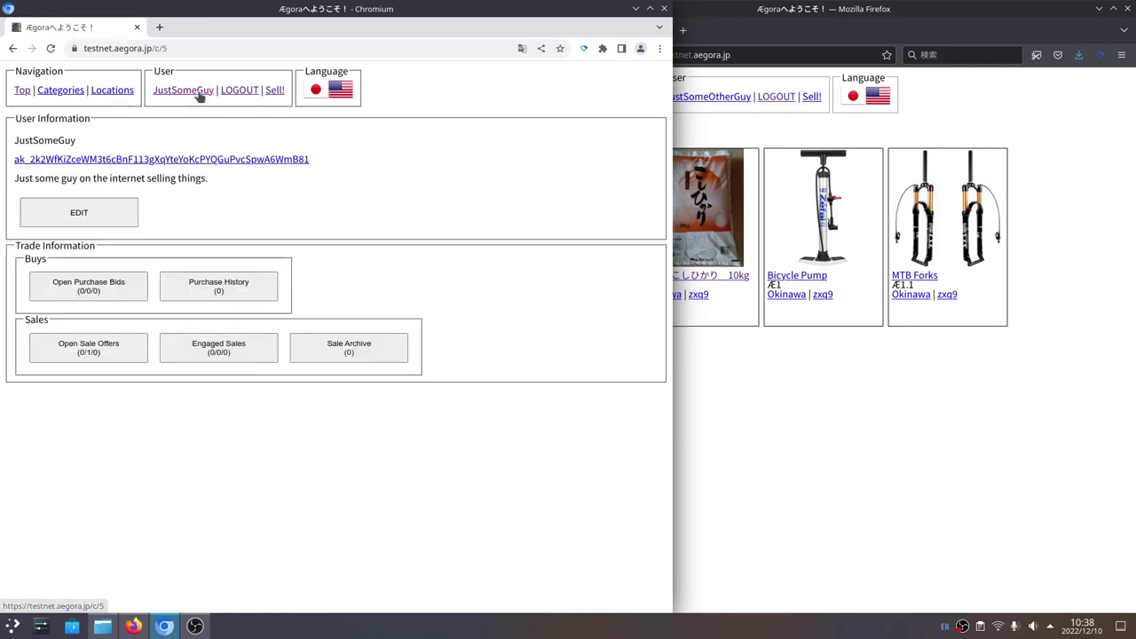
Step: Reopen the helmet from Approved Items in Open Sale Offers to see the LGTM approval
{"action": "left_click", "coordinate": [103, 362]}
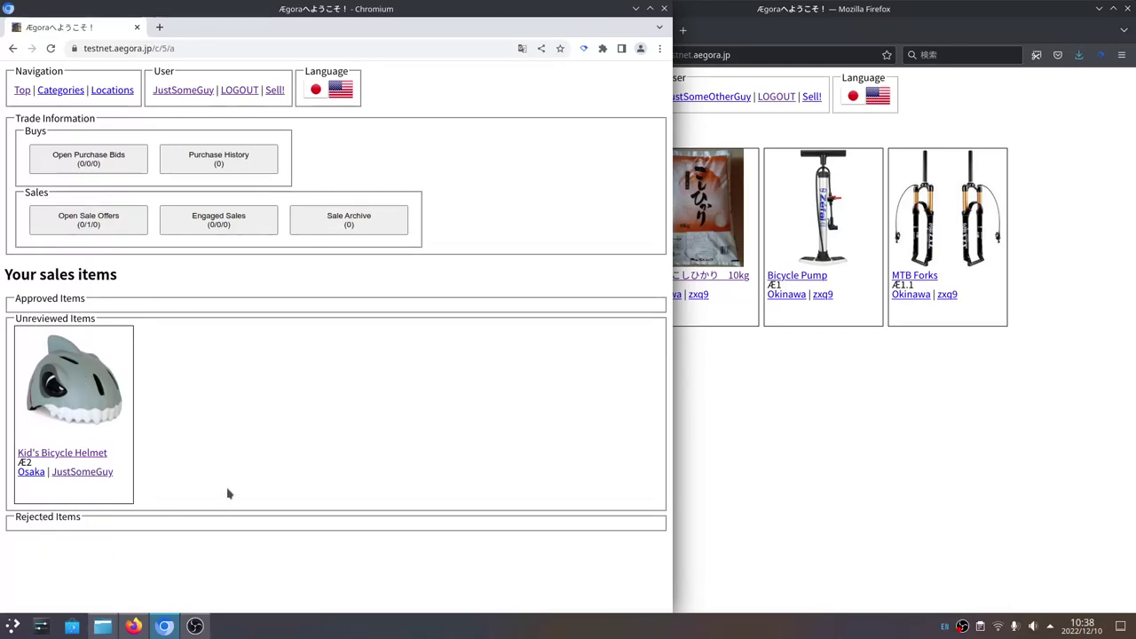
{"action": "left_click", "coordinate": [75, 390]}
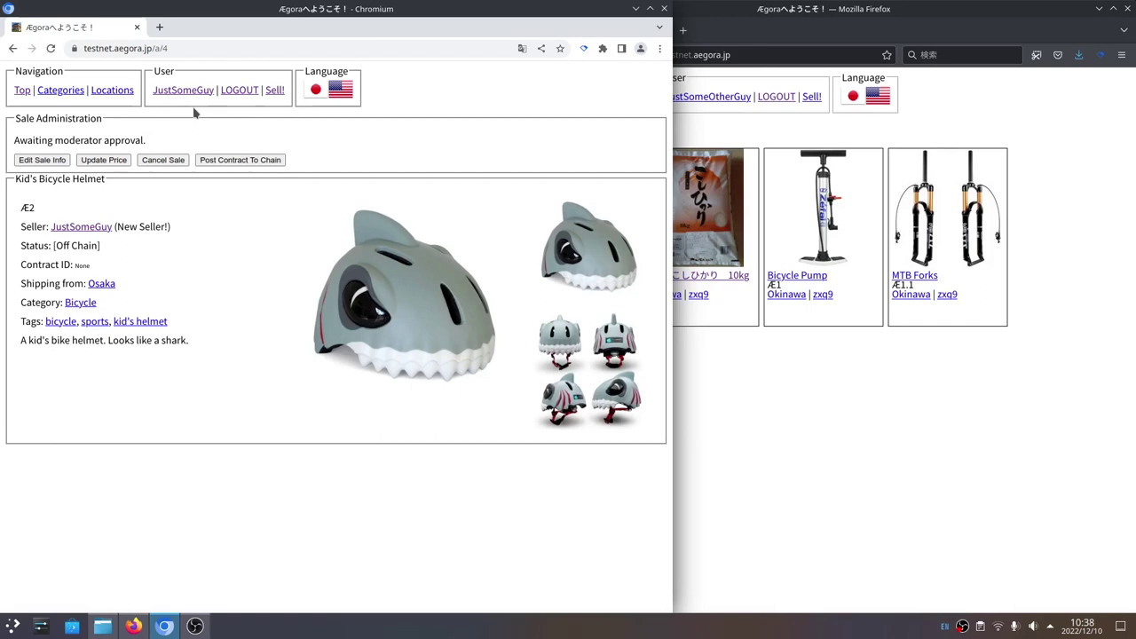
{"action": "left_click", "coordinate": [178, 92]}
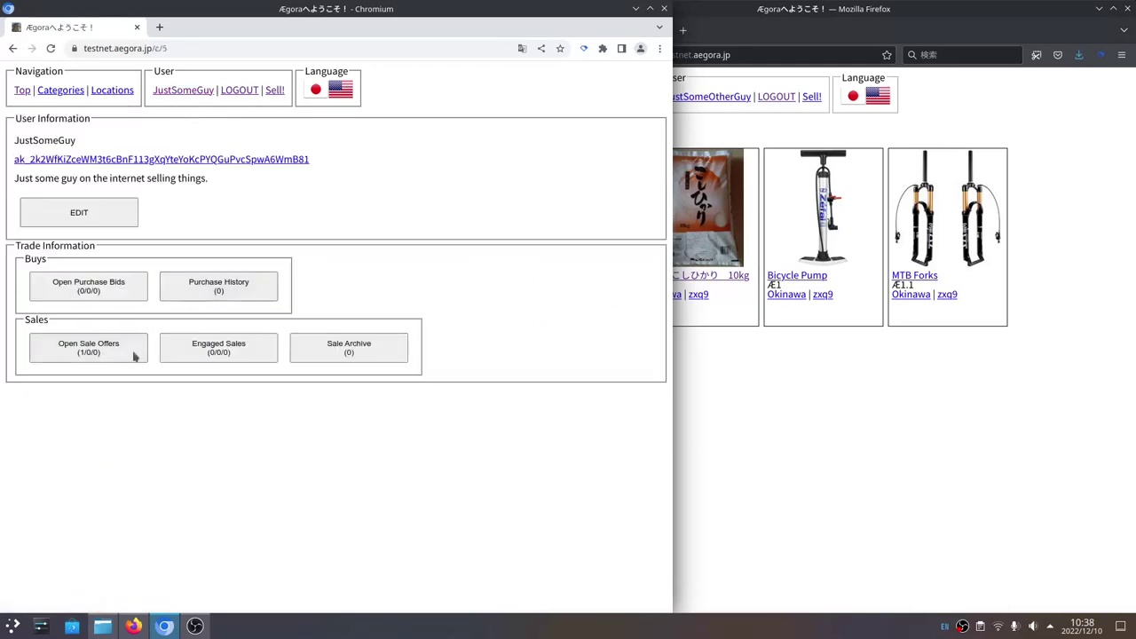
{"action": "left_click", "coordinate": [85, 356]}
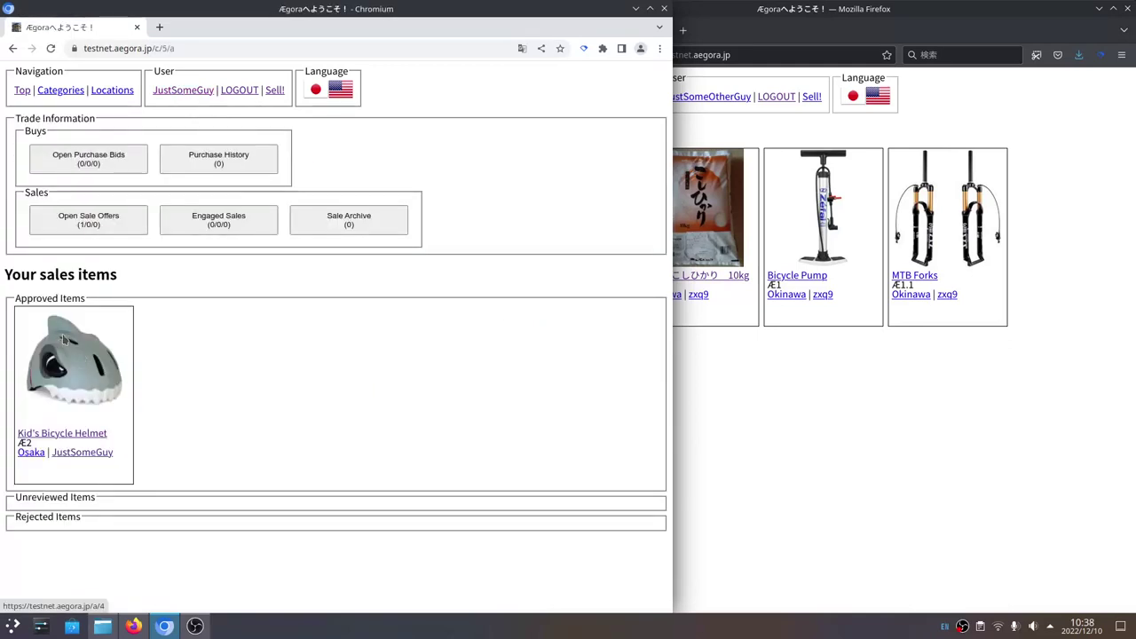
{"action": "left_click", "coordinate": [64, 338]}
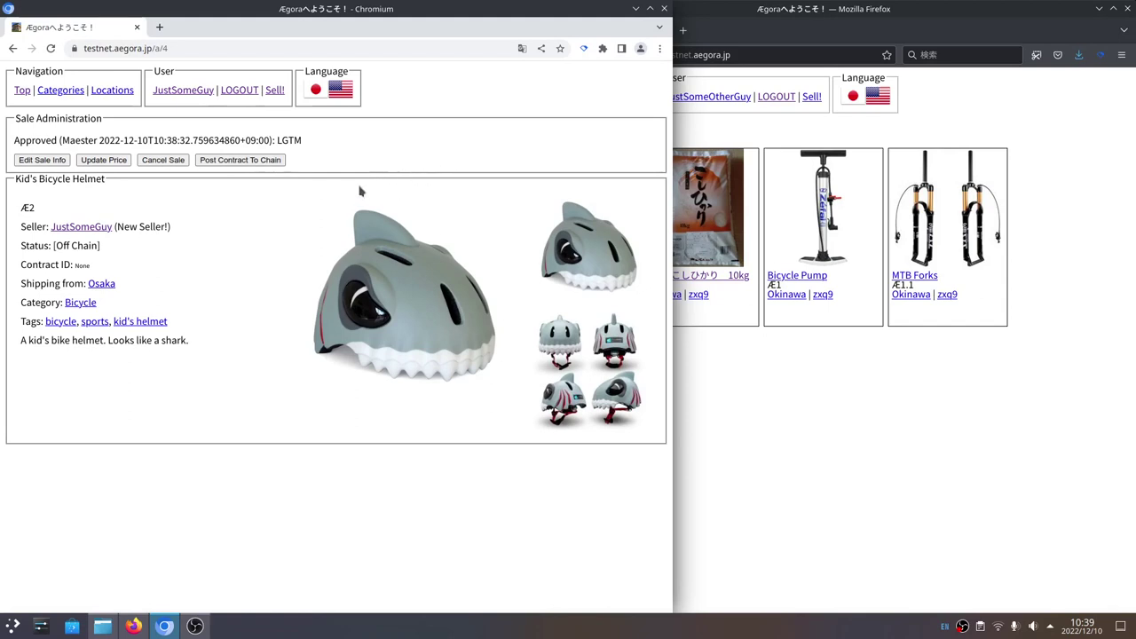
Step: Post the helmet's sale contract to chain and confirm the transaction in Superhero Wallet
{"action": "left_click", "coordinate": [275, 161]}
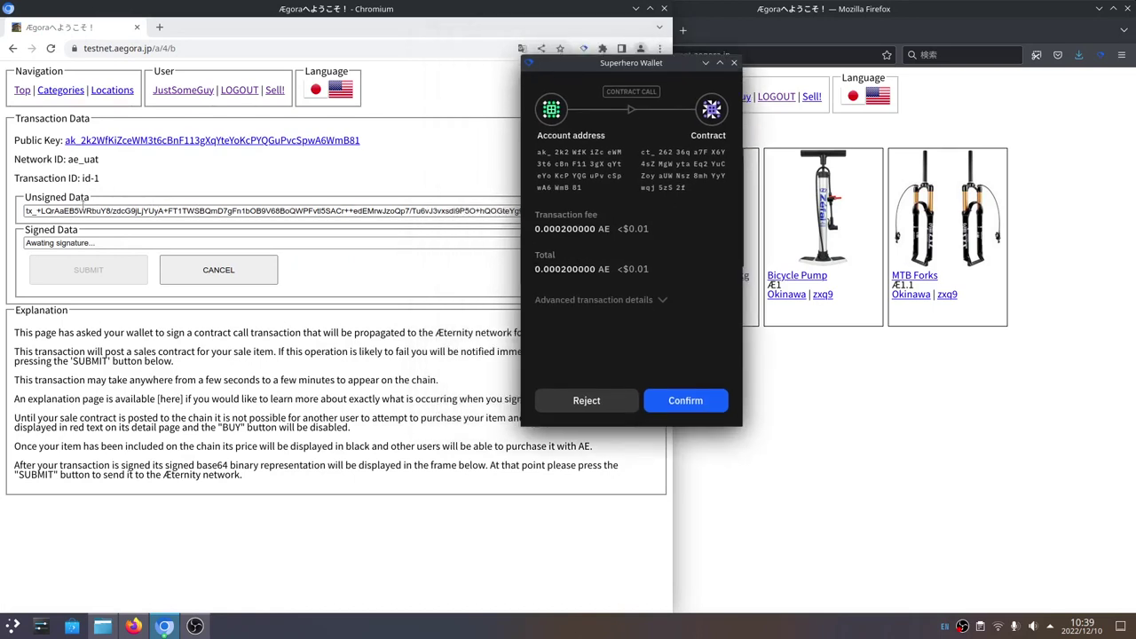
{"action": "left_click_drag", "start_coordinate": [576, 62], "coordinate": [432, 59]}
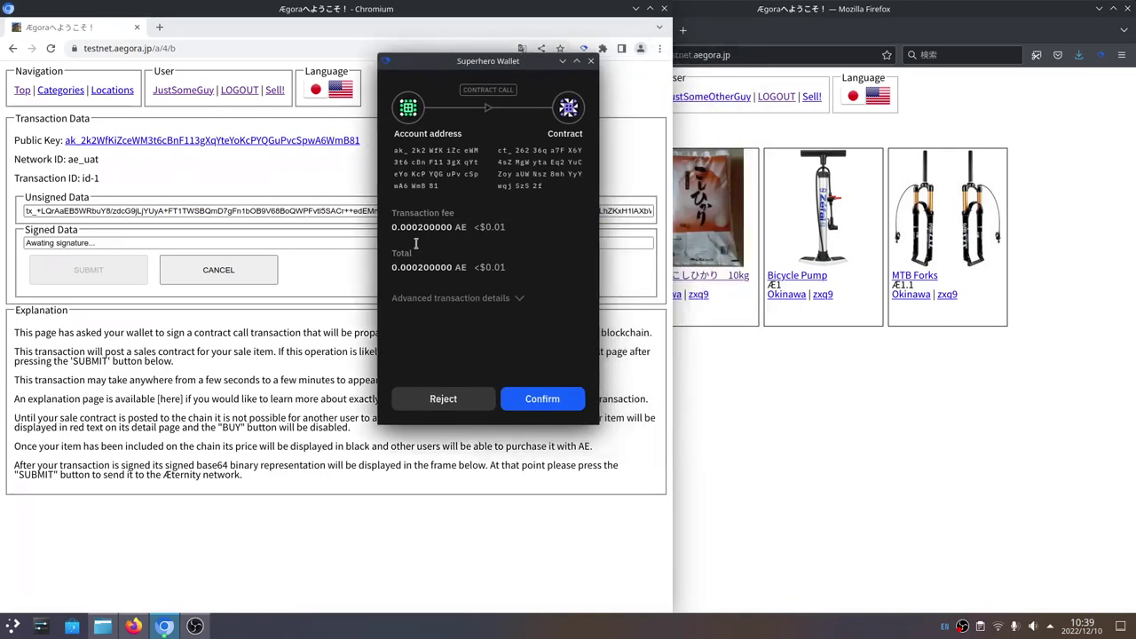
{"action": "left_click", "coordinate": [512, 300]}
{"action": "scroll", "coordinate": [528, 313], "scroll_direction": "down", "scroll_amount": 3}
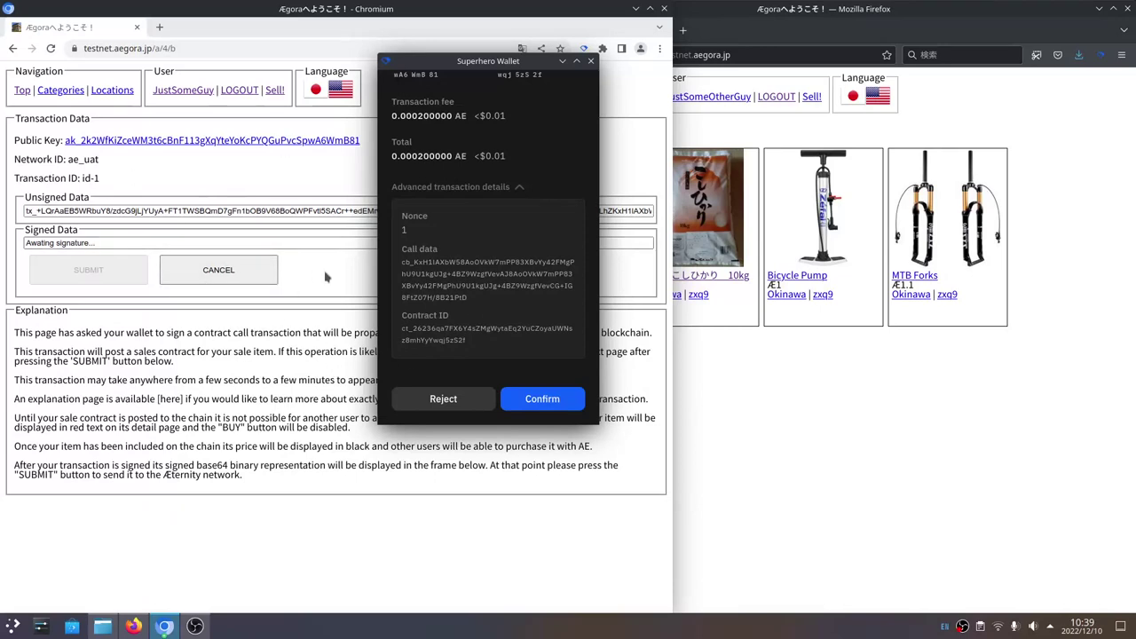
{"action": "left_click", "coordinate": [567, 399]}
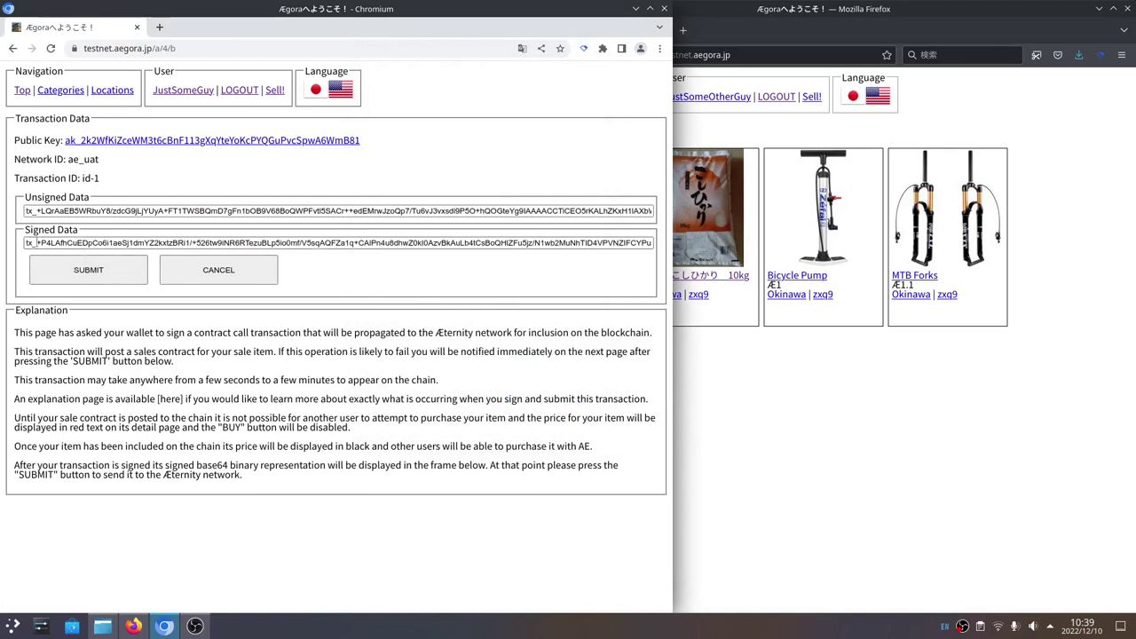
Step: Submit the signed transaction and check the helmet sale now shows OPEN
{"action": "left_click", "coordinate": [105, 276]}
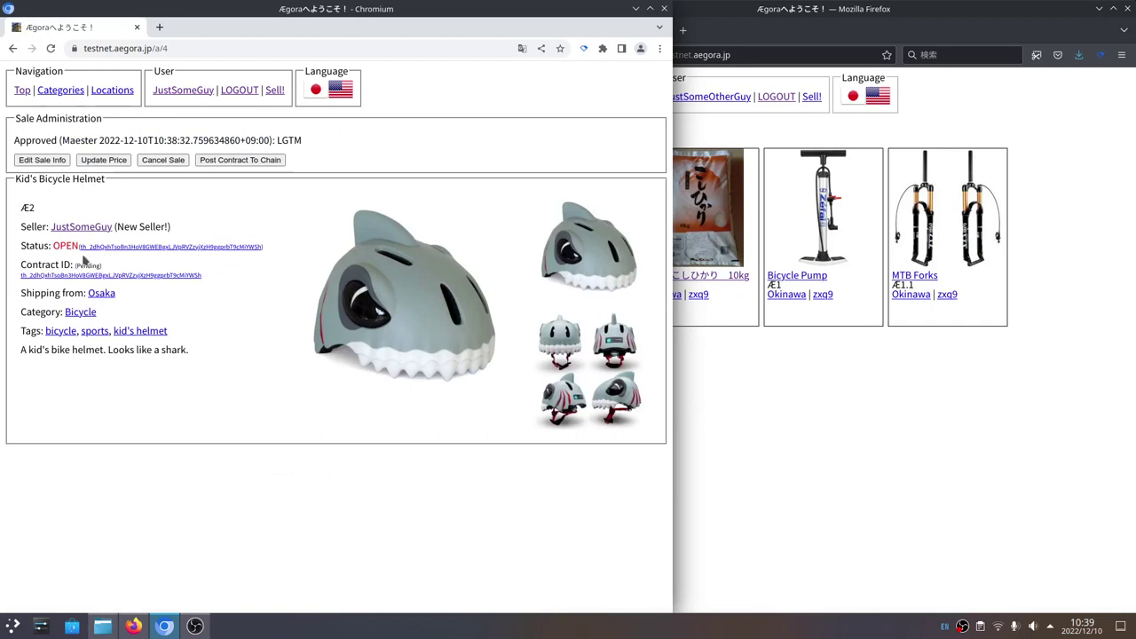
{"action": "double_click", "coordinate": [61, 247]}
{"action": "left_click", "coordinate": [53, 246]}
Step: Review the helmet's contract transaction in the blockchain explorer, then close that tab
{"action": "left_click", "coordinate": [116, 248]}
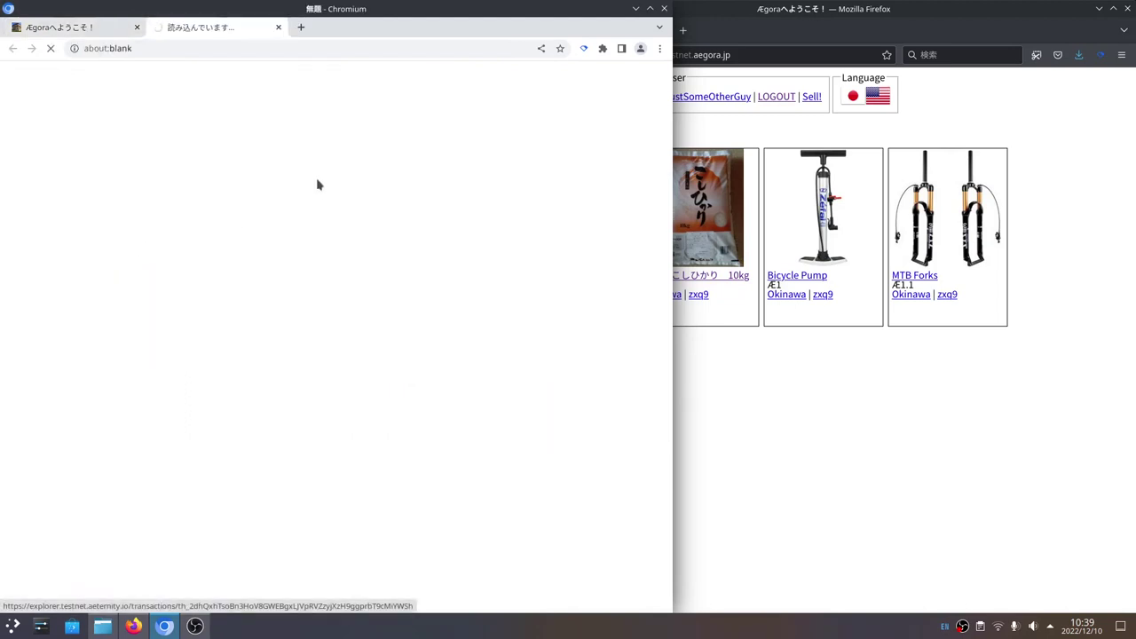
{"action": "left_click", "coordinate": [124, 28]}
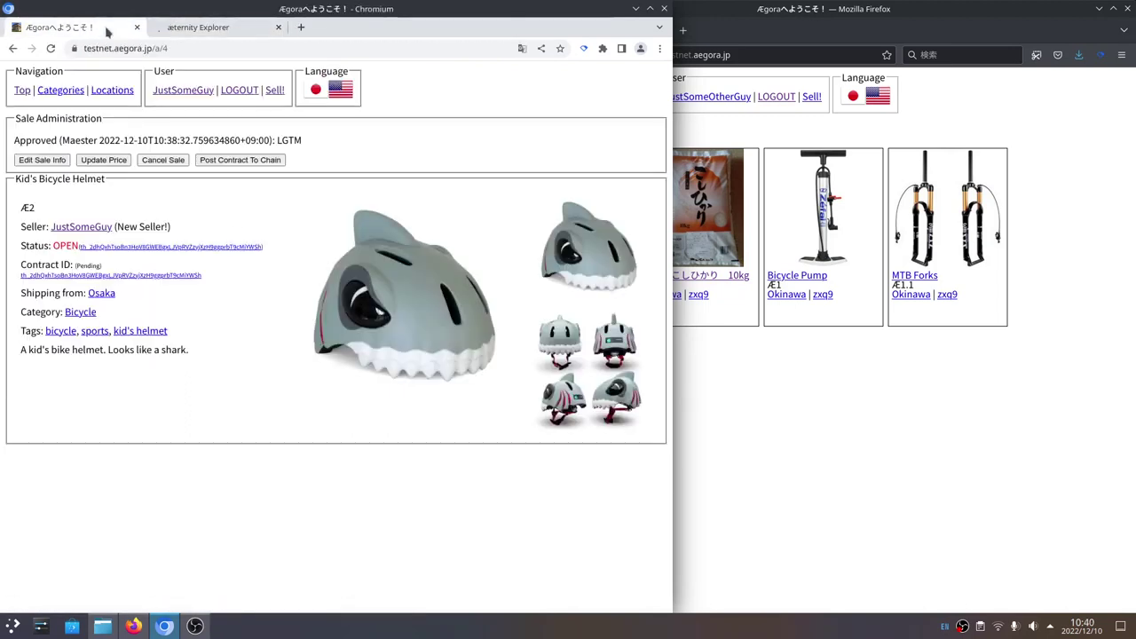
{"action": "left_click", "coordinate": [187, 29]}
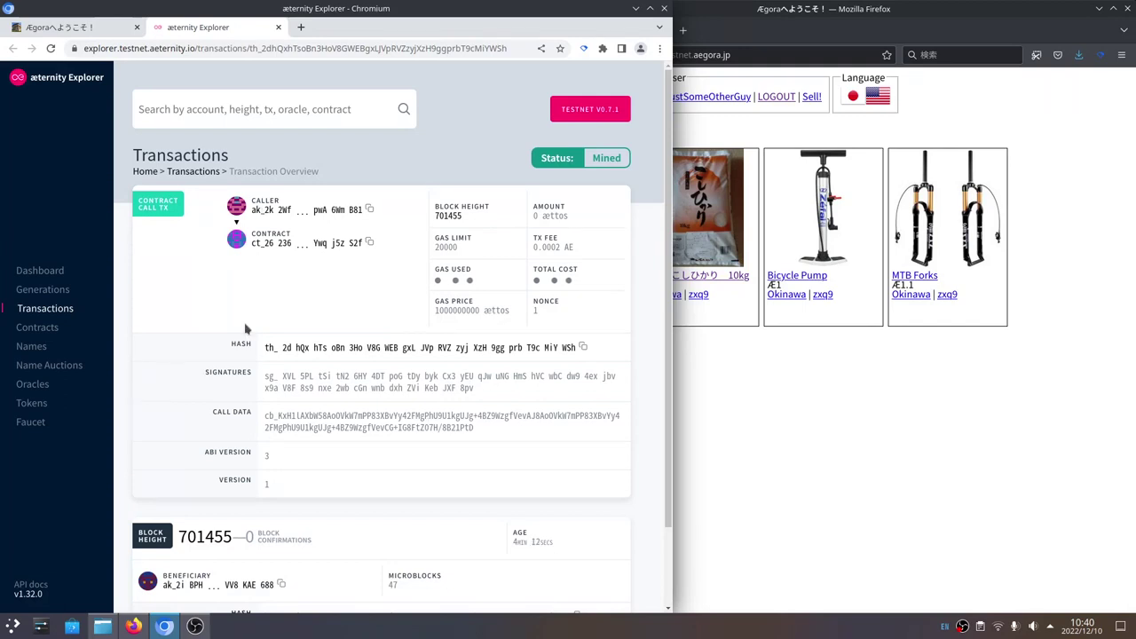
{"action": "left_click", "coordinate": [71, 27]}
{"action": "left_click", "coordinate": [266, 27]}
{"action": "left_click", "coordinate": [276, 28]}
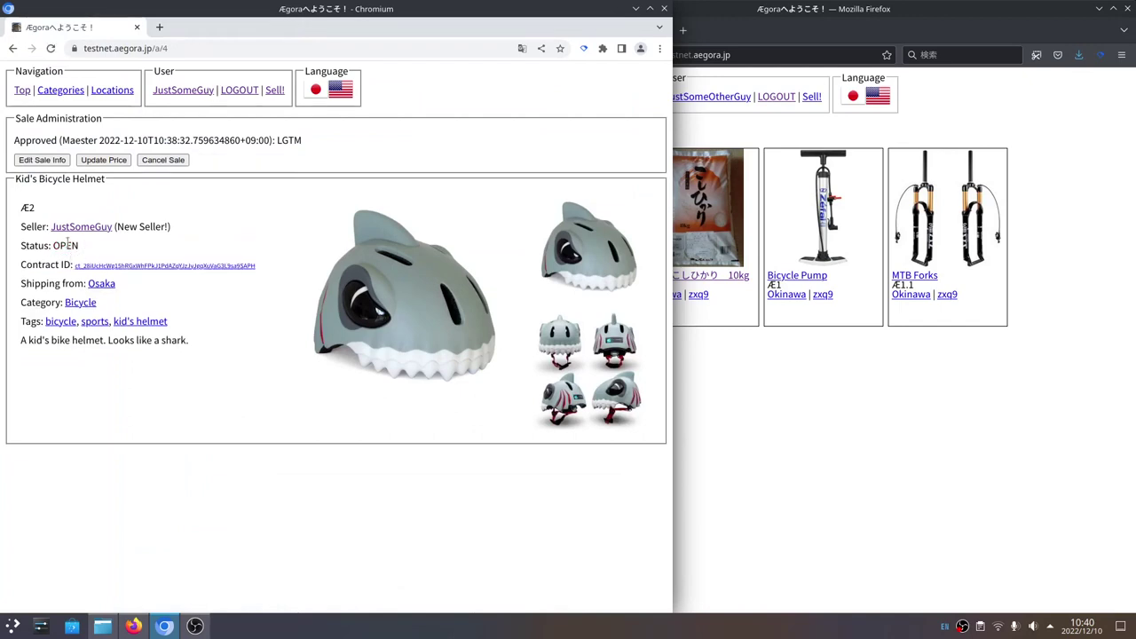
{"action": "double_click", "coordinate": [60, 248]}
{"action": "left_click", "coordinate": [88, 249]}
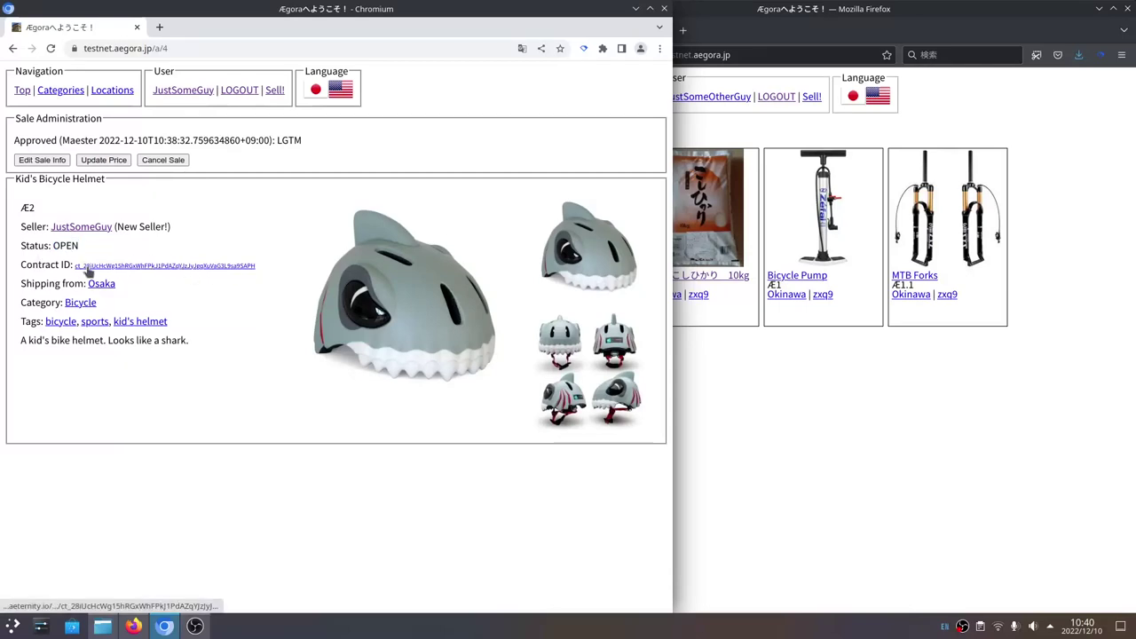
{"action": "left_click", "coordinate": [142, 270]}
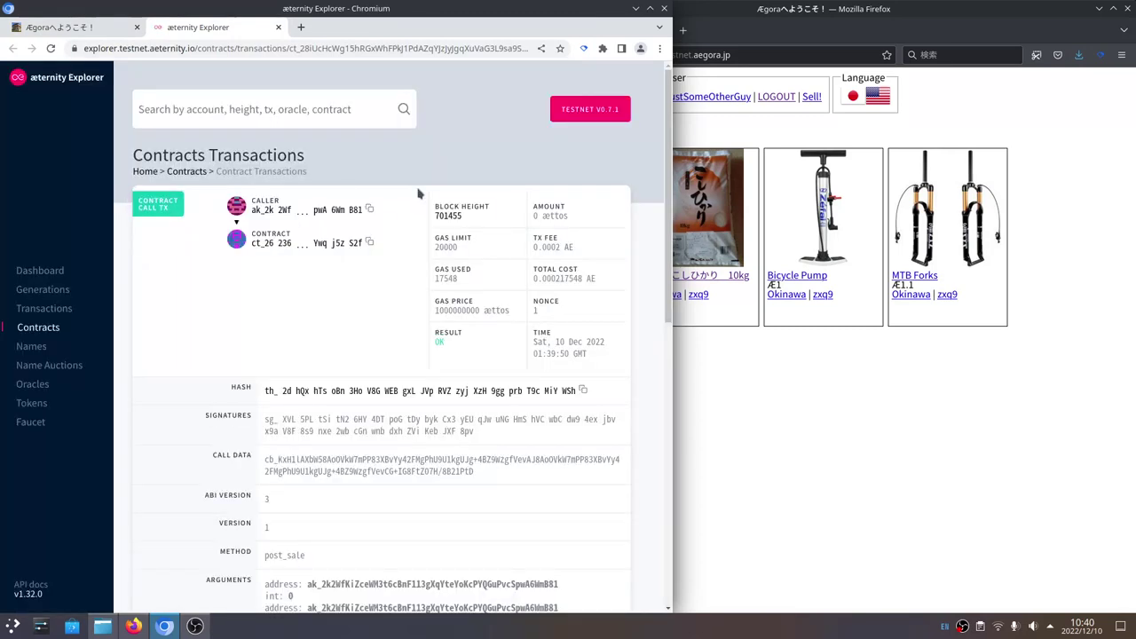
{"action": "scroll", "coordinate": [301, 521], "scroll_direction": "down", "scroll_amount": 1}
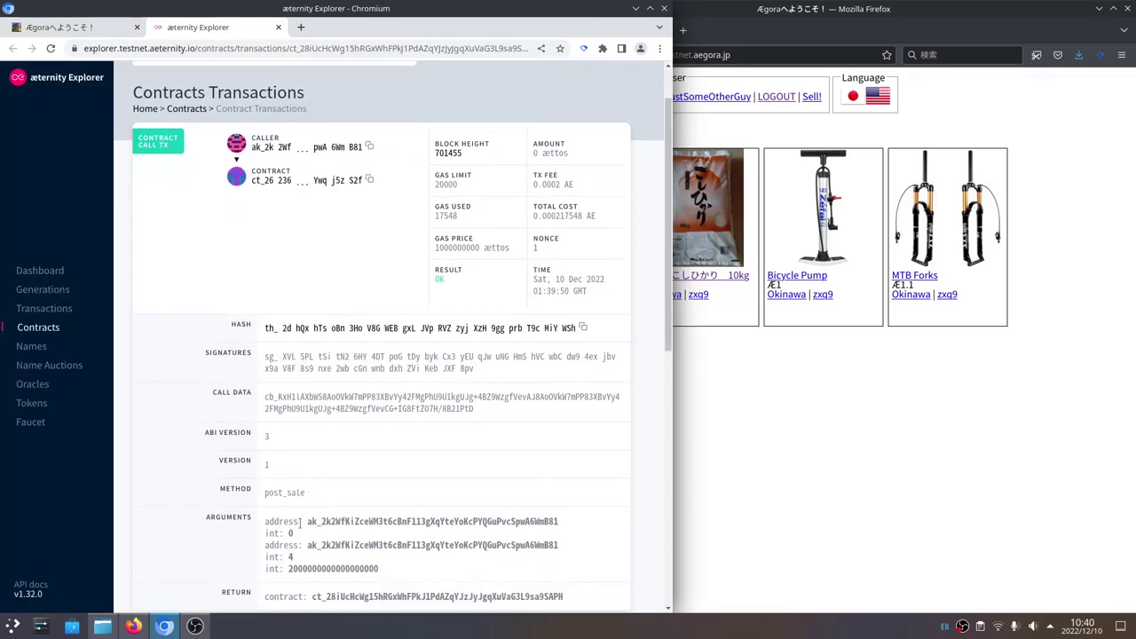
{"action": "left_click_drag", "start_coordinate": [309, 493], "coordinate": [268, 491]}
{"action": "left_click", "coordinate": [362, 507]}
{"action": "double_click", "coordinate": [326, 521]}
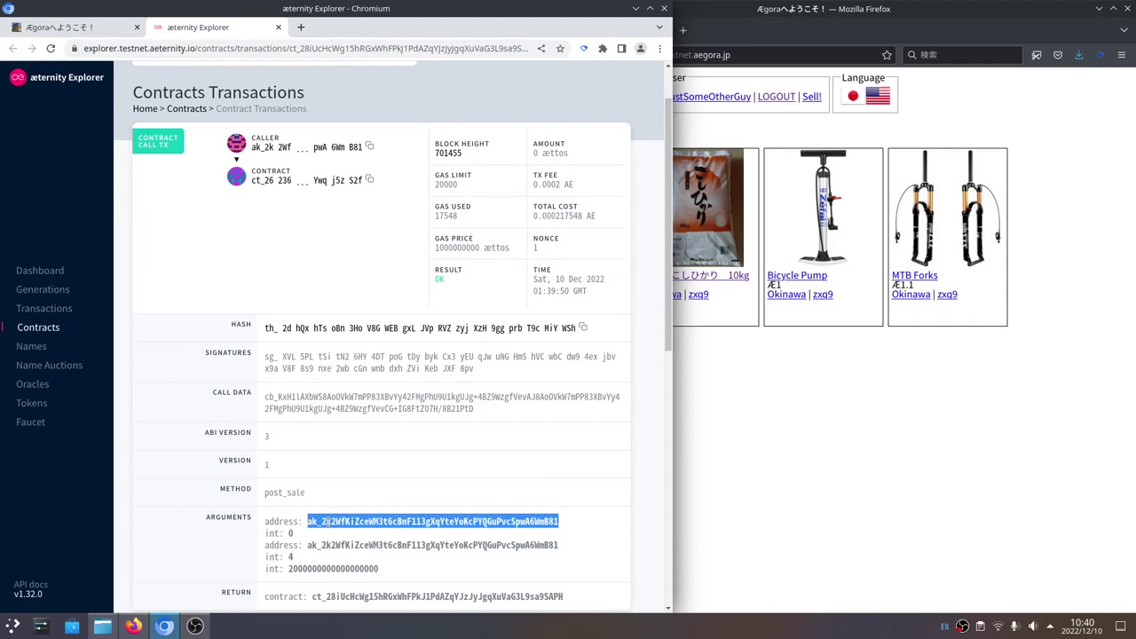
{"action": "left_click", "coordinate": [310, 284]}
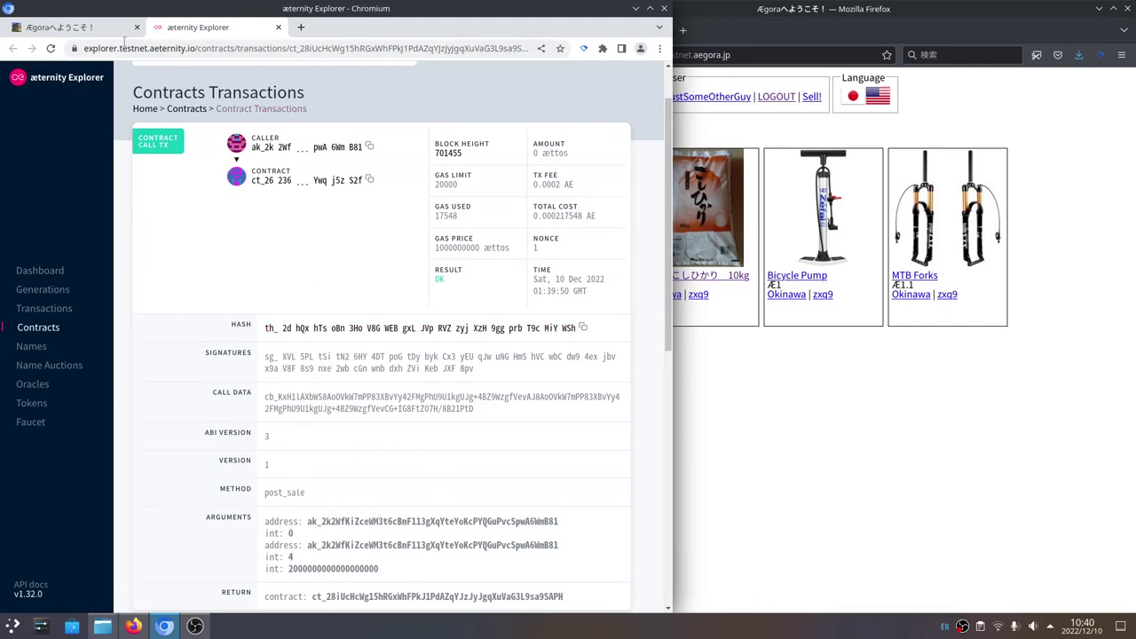
{"action": "left_click", "coordinate": [117, 28]}
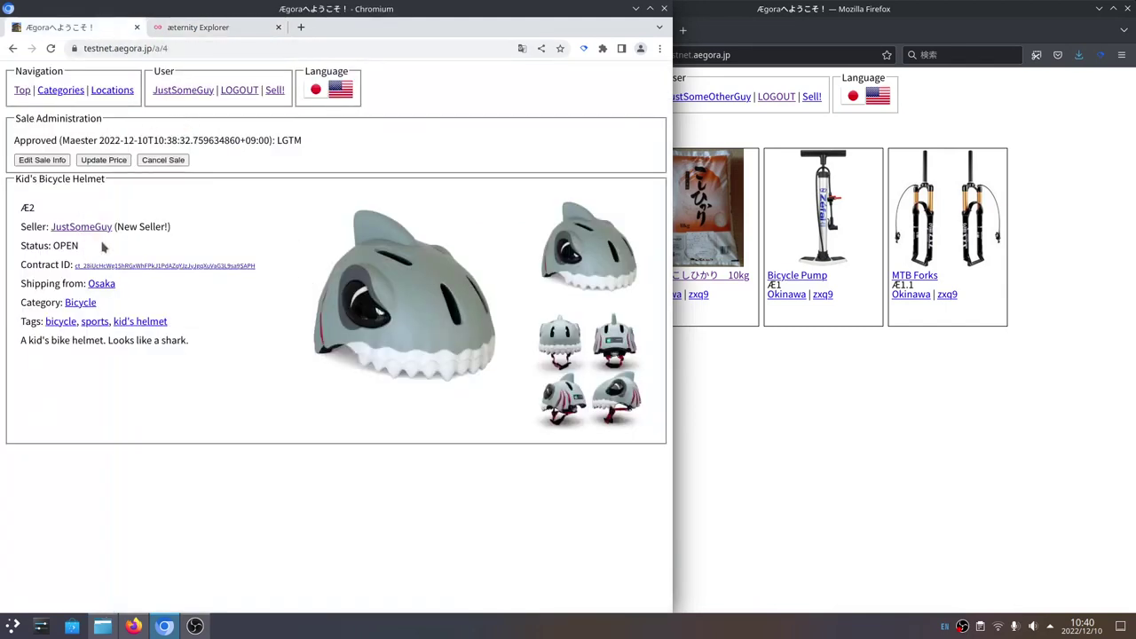
{"action": "left_click", "coordinate": [228, 25]}
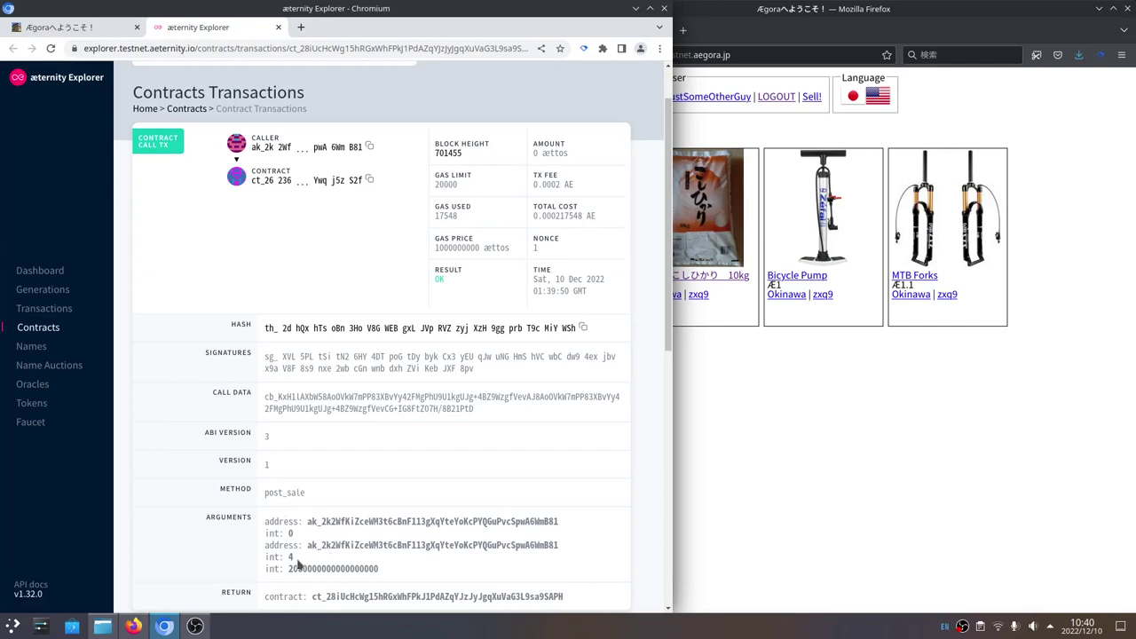
{"action": "left_click_drag", "start_coordinate": [380, 578], "coordinate": [290, 570]}
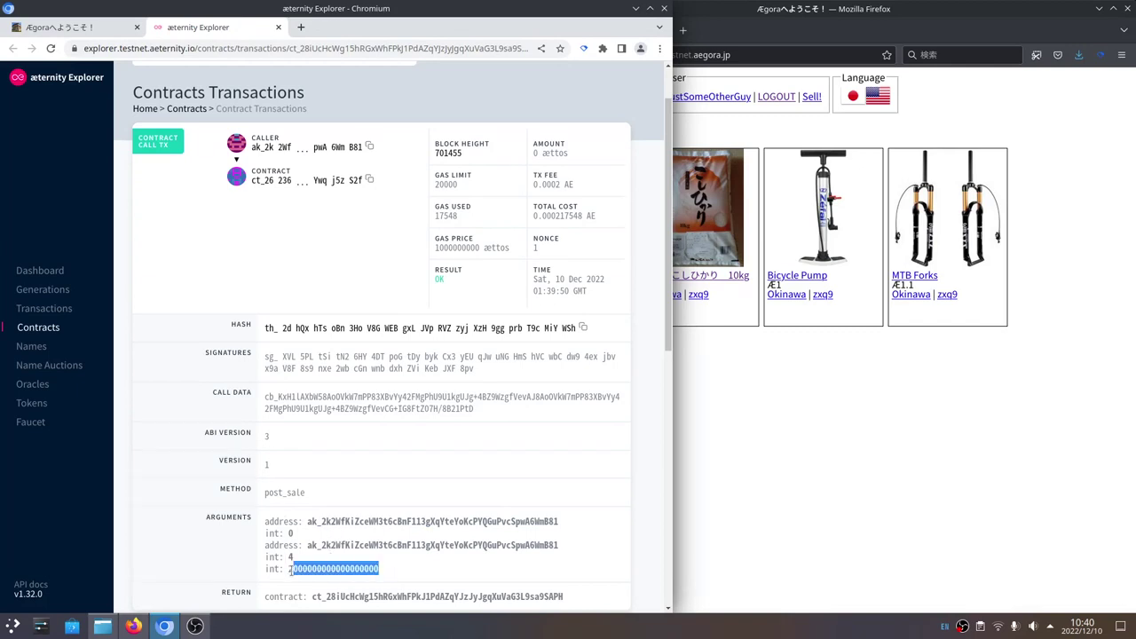
{"action": "double_click", "coordinate": [329, 568]}
{"action": "left_click", "coordinate": [110, 32]}
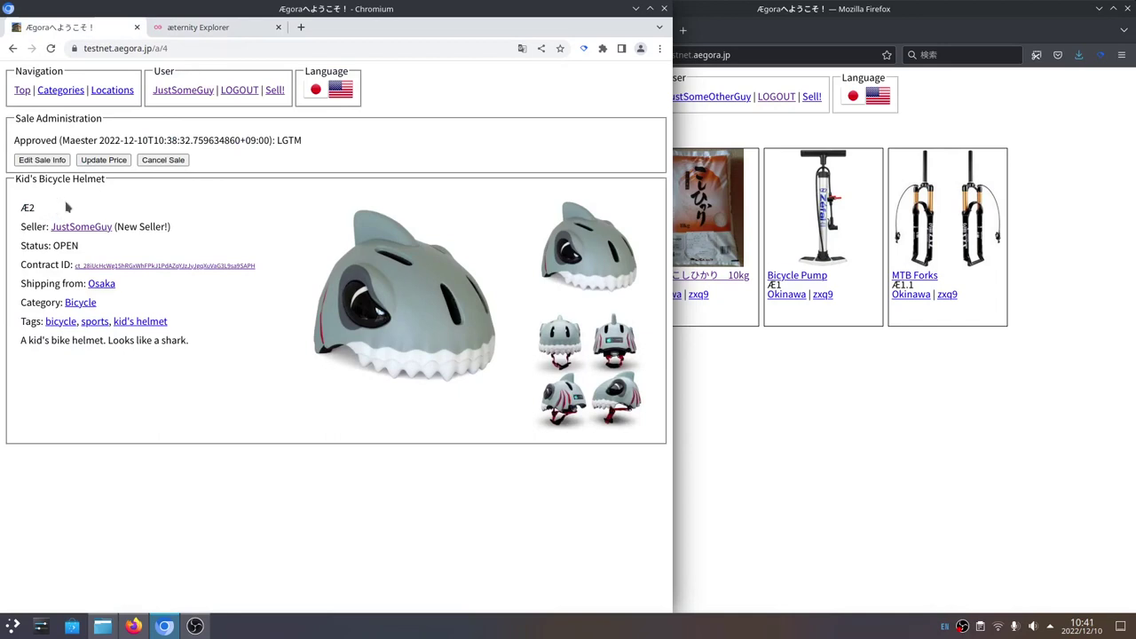
{"action": "left_click", "coordinate": [236, 35]}
{"action": "left_click", "coordinate": [375, 568]}
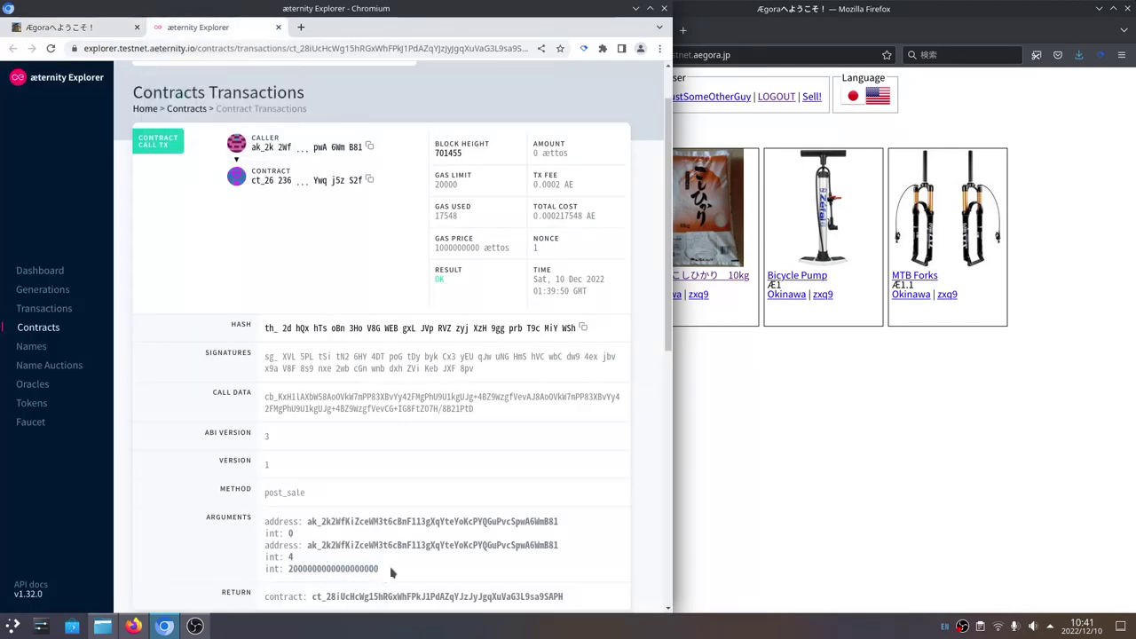
{"action": "left_click", "coordinate": [277, 27]}
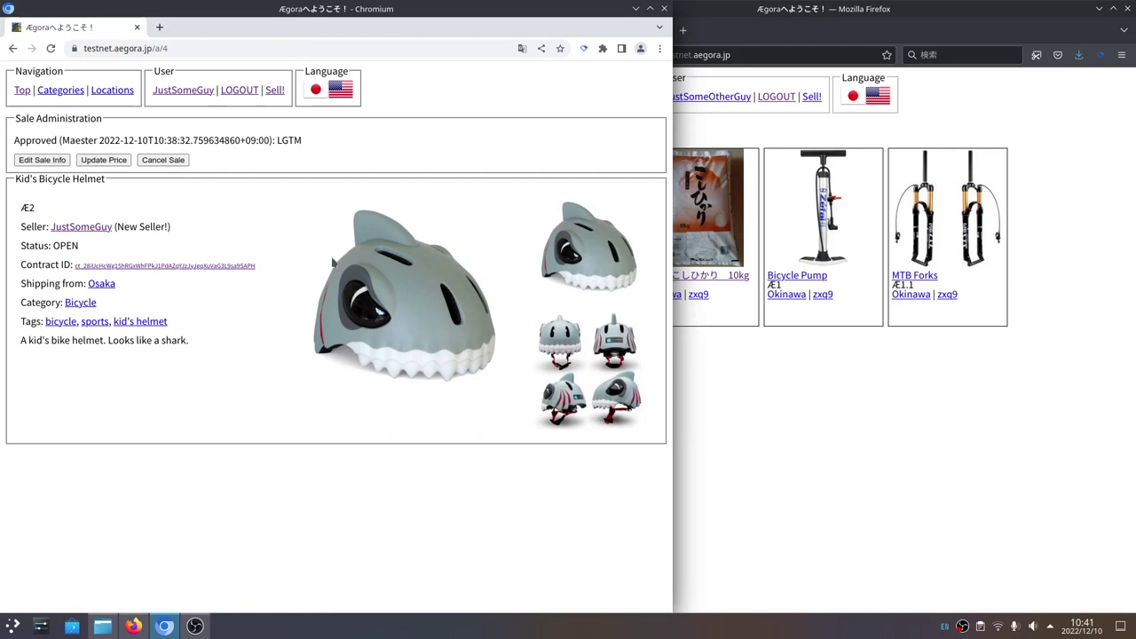
Step: Open the Kid's Bicycle Helmet sale page in both the buyer's and seller's browsers
{"action": "left_click", "coordinate": [22, 92]}
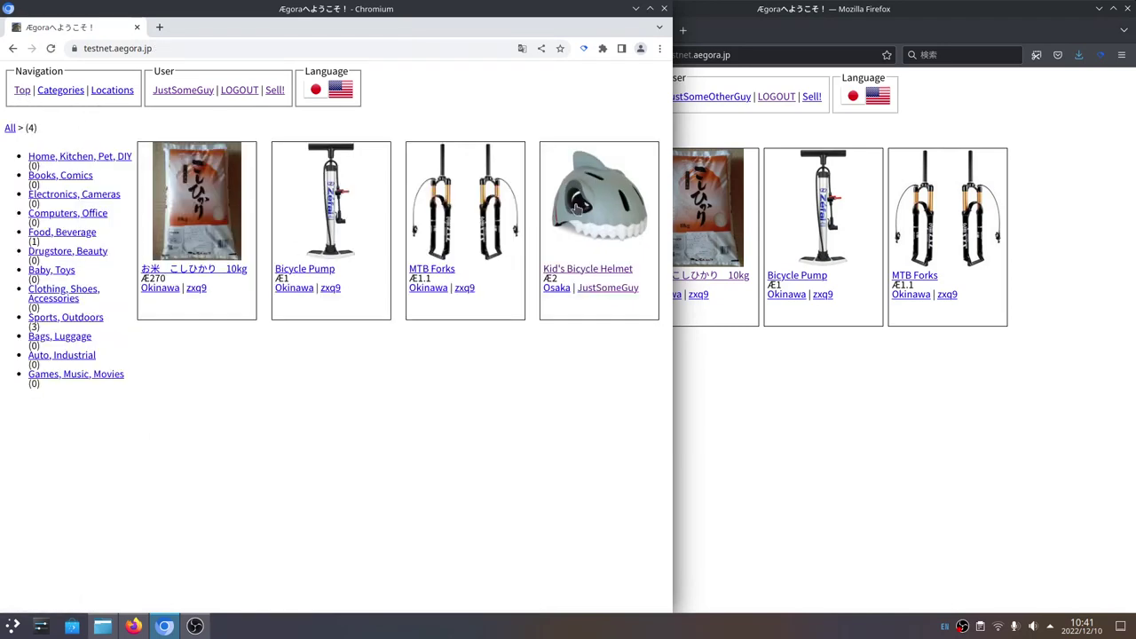
{"action": "left_click", "coordinate": [852, 390]}
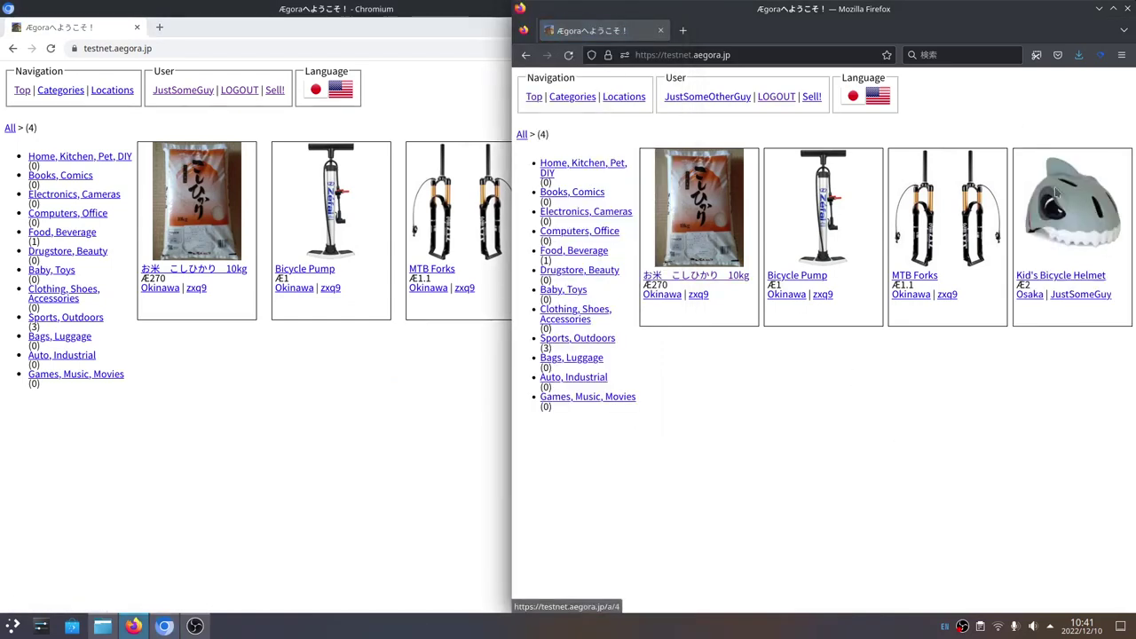
{"action": "left_click", "coordinate": [1071, 236]}
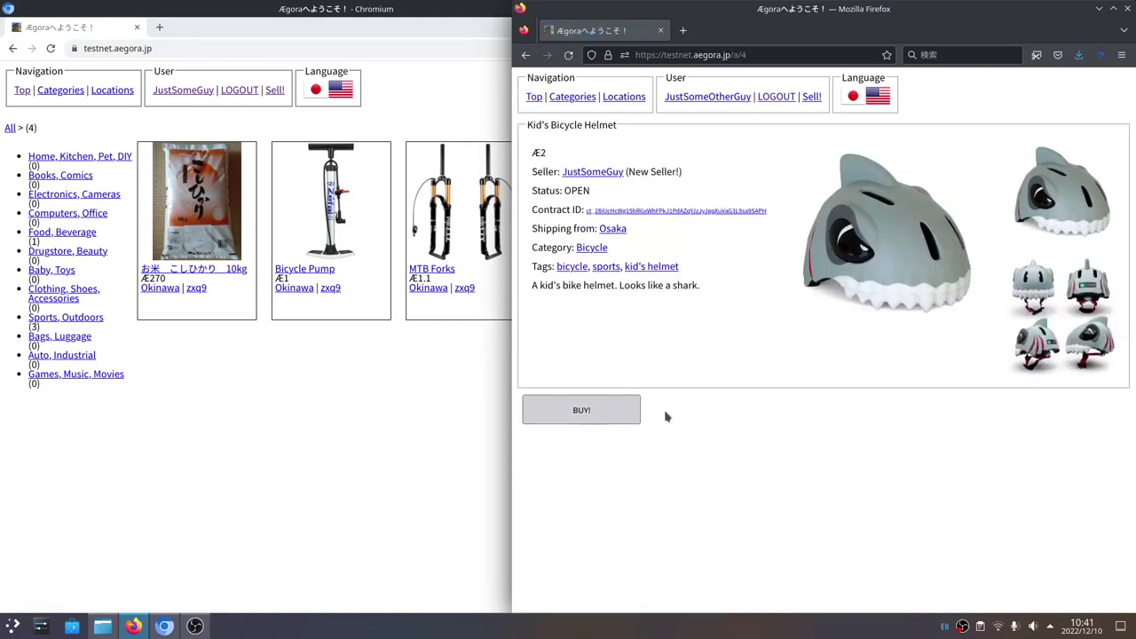
{"action": "left_click", "coordinate": [385, 413]}
{"action": "left_click", "coordinate": [617, 237]}
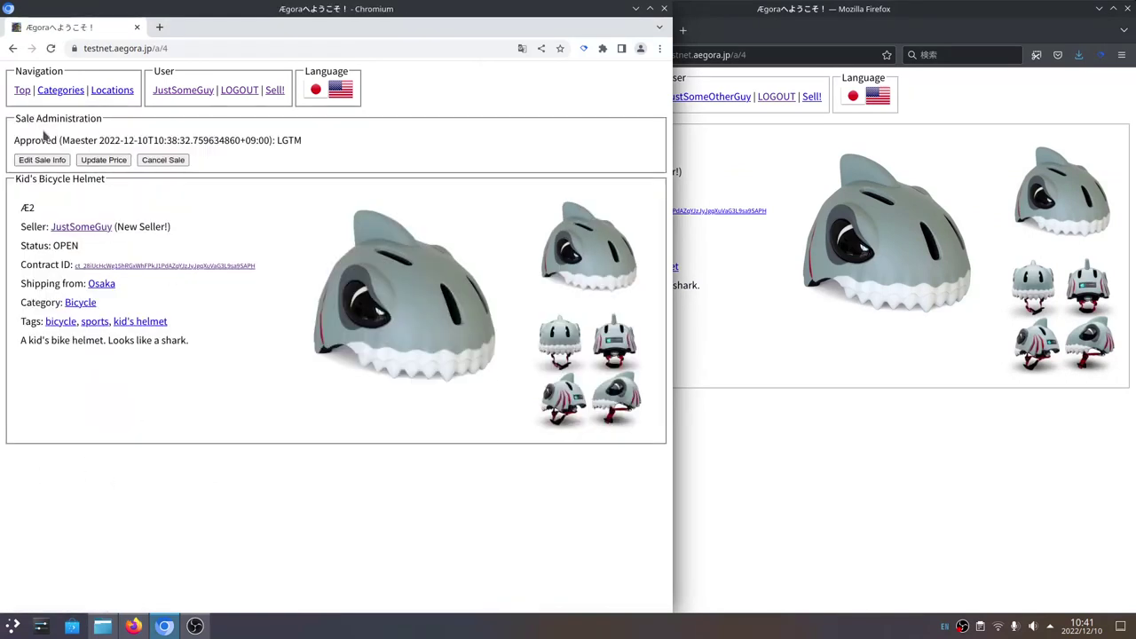
{"action": "left_click", "coordinate": [752, 360]}
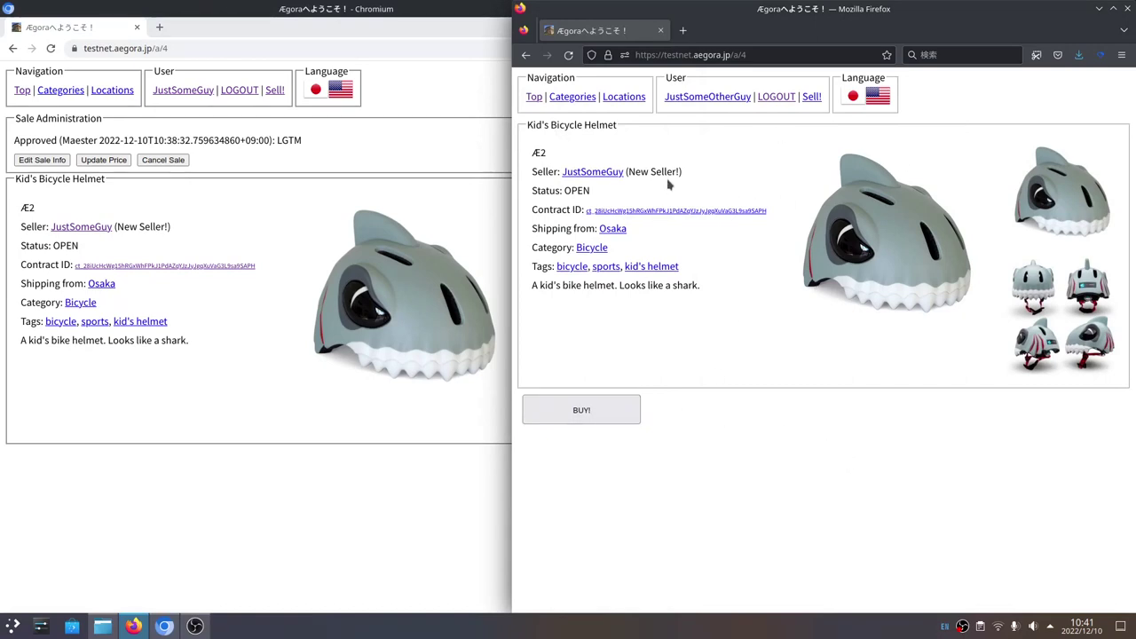
Step: Start a new listing named Bicycle Child Seat priced at Æ1.1
{"action": "left_click", "coordinate": [813, 99]}
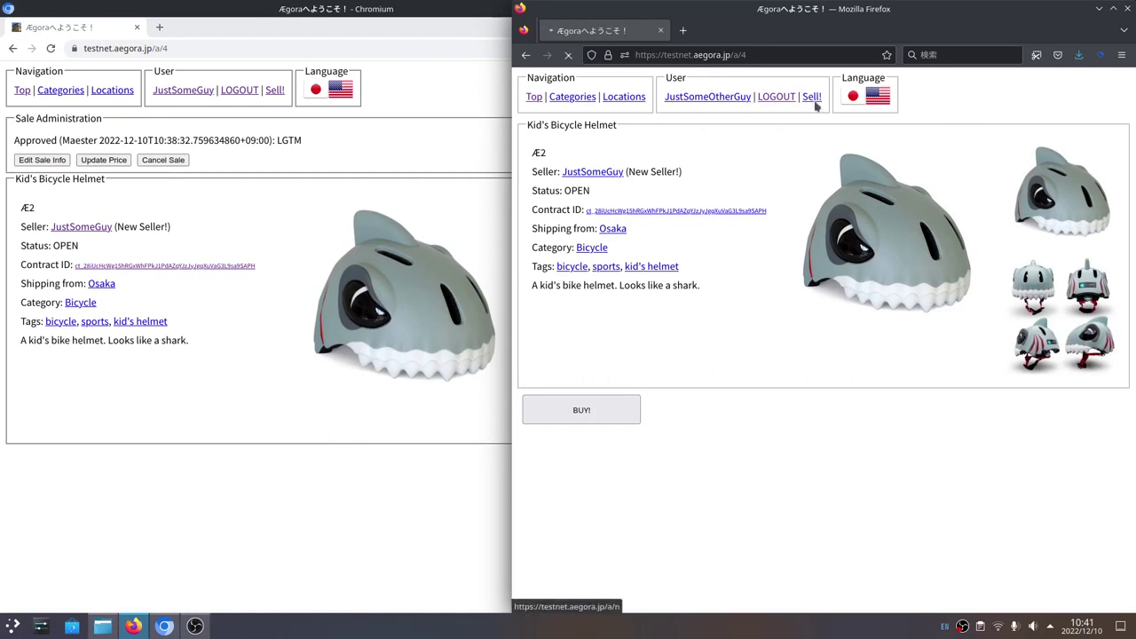
{"action": "left_click", "coordinate": [690, 140]}
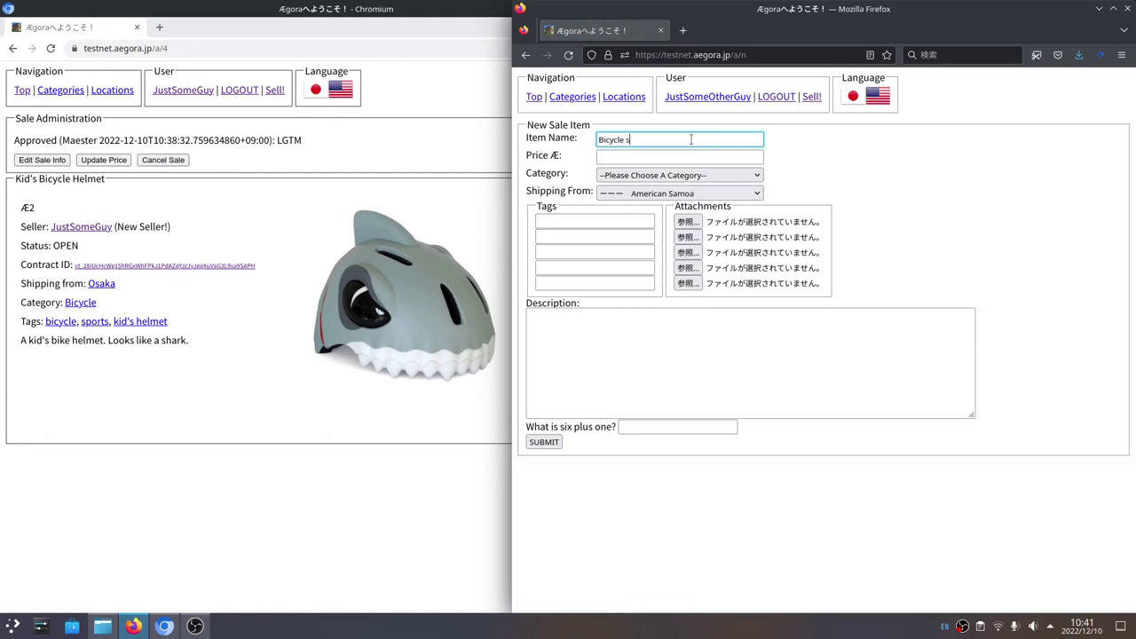
{"action": "type", "text": "Bicycle s"}
{"action": "key", "text": "BackSpace"}
{"action": "key", "text": "BackSpace"}
{"action": "key", "text": "BackSpace"}
{"action": "key", "text": "BackSpace"}
{"action": "key", "text": "BackSpace"}
{"action": "key", "text": "BackSpace"}
{"action": "key", "text": "BackSpace"}
{"action": "key", "text": "BackSpace"}
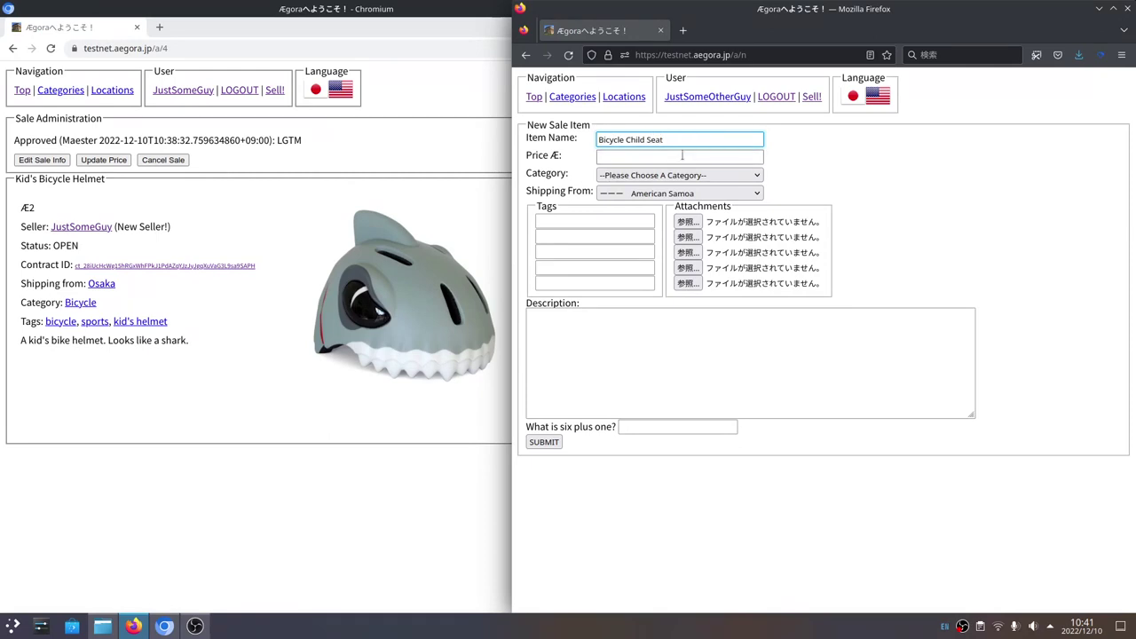
{"action": "left_click", "coordinate": [681, 155]}
{"action": "type", "text": "1"}
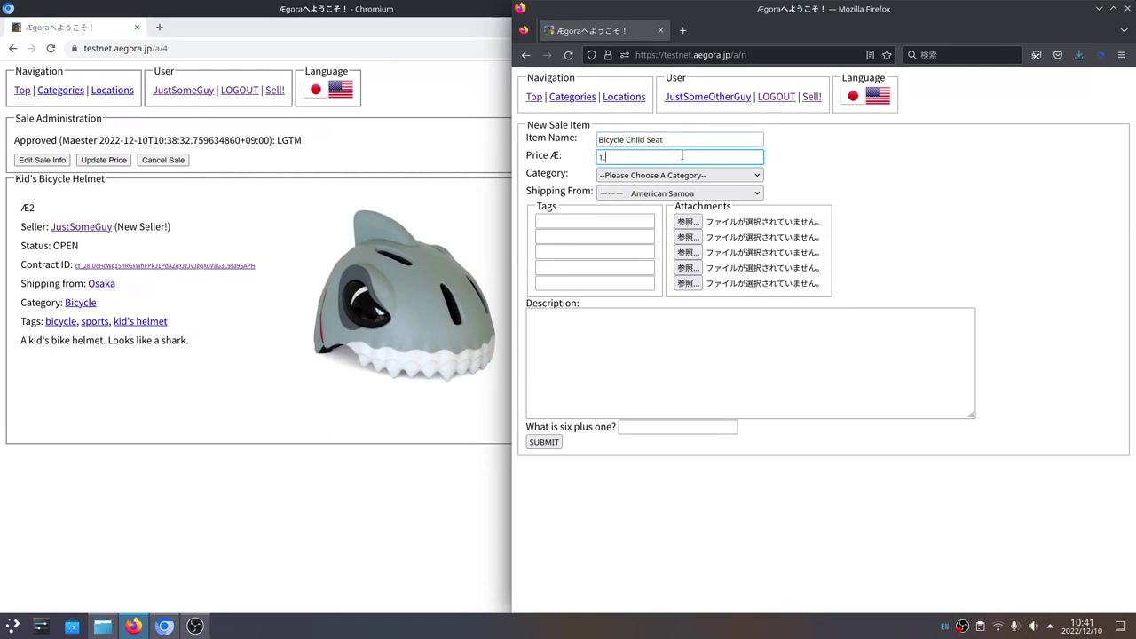
{"action": "type", "text": ".1"}
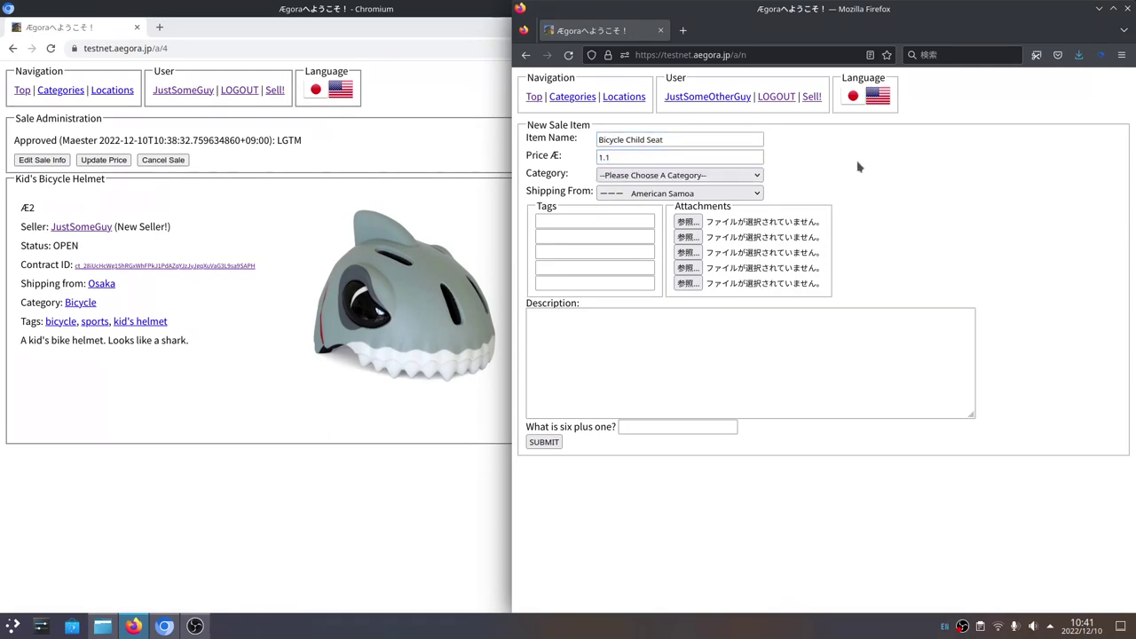
Step: Set the child seat listing's category to Bicycle
{"action": "left_click", "coordinate": [757, 176]}
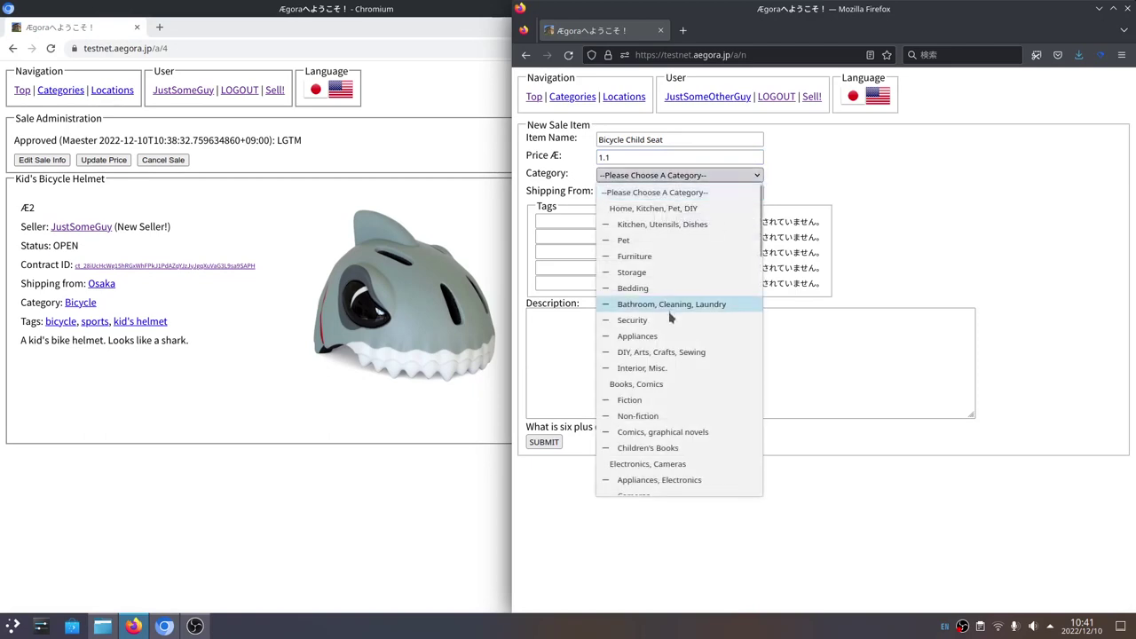
{"action": "scroll", "coordinate": [670, 311], "scroll_direction": "down", "scroll_amount": 15}
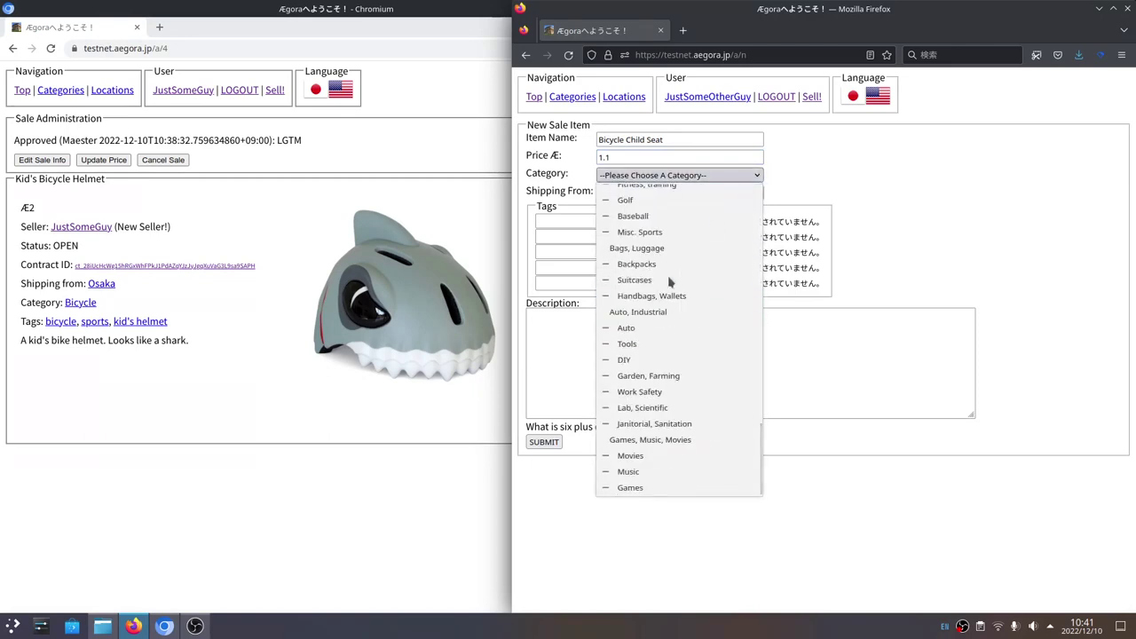
{"action": "scroll", "coordinate": [671, 302], "scroll_direction": "up", "scroll_amount": 2}
{"action": "scroll", "coordinate": [671, 303], "scroll_direction": "up", "scroll_amount": 2}
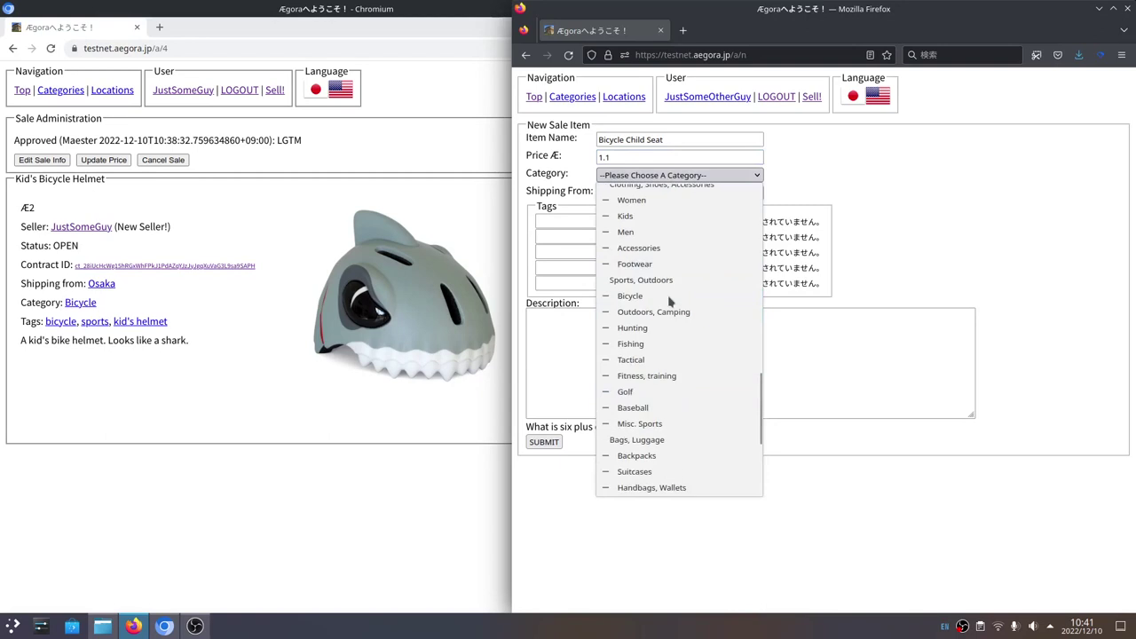
{"action": "left_click", "coordinate": [667, 299]}
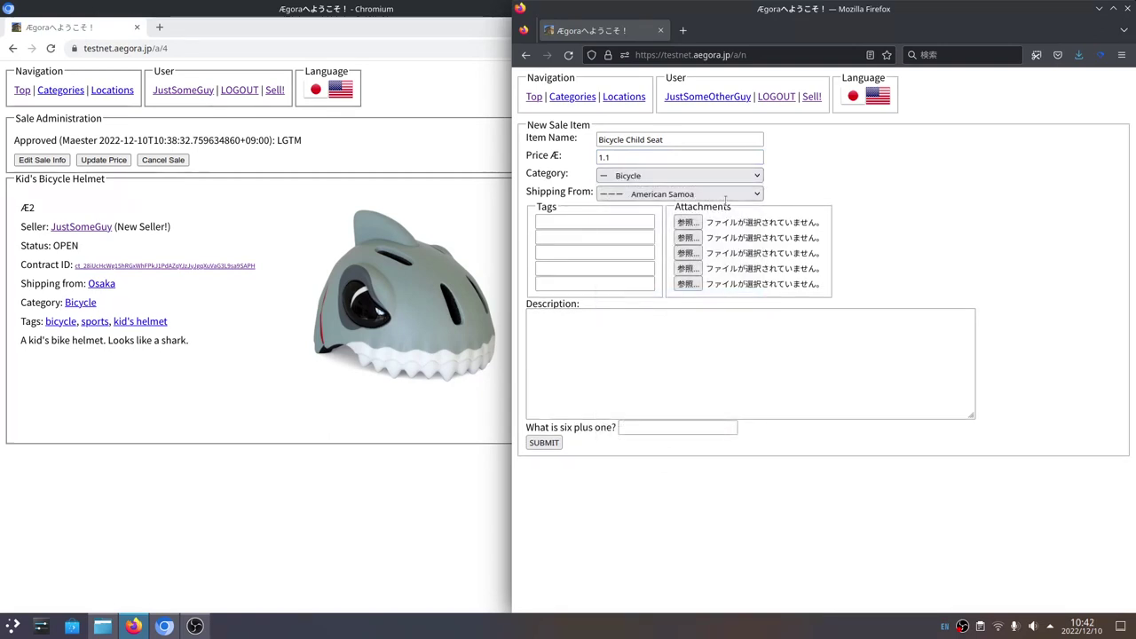
Step: Attach Seat1.jpeg and Seat2.jpeg as the listing's two photos
{"action": "left_click", "coordinate": [688, 223]}
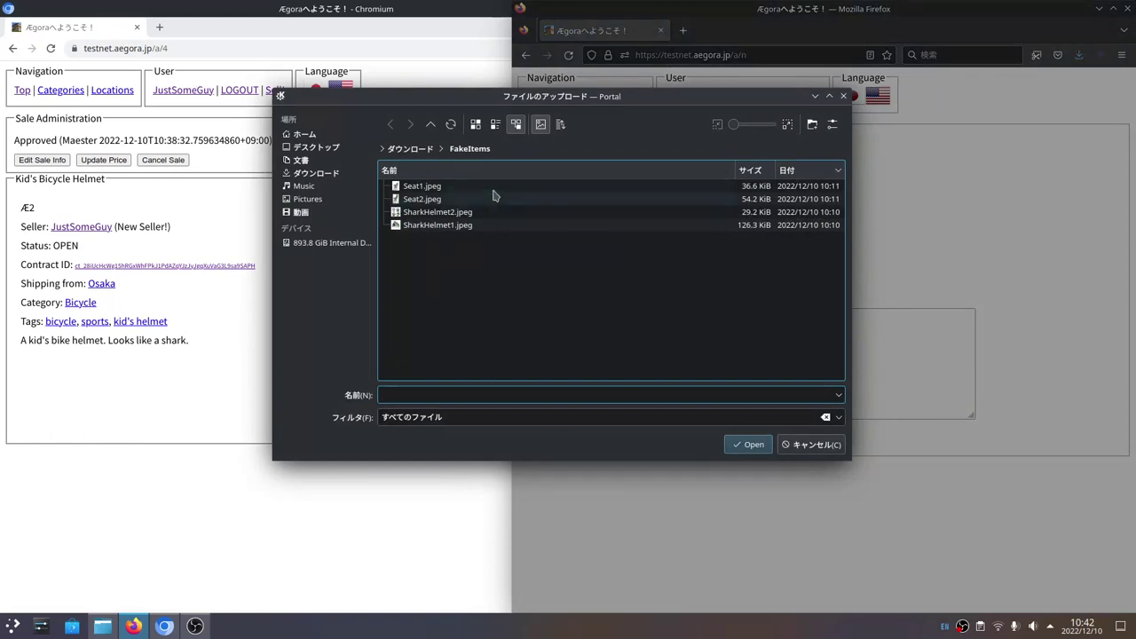
{"action": "double_click", "coordinate": [492, 187]}
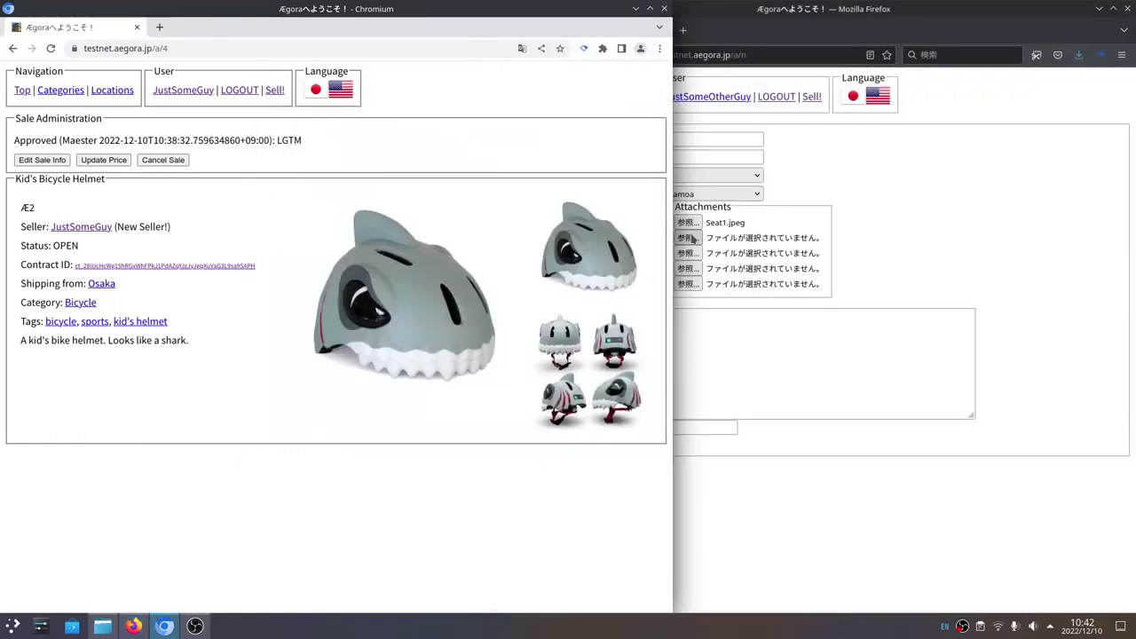
{"action": "left_click", "coordinate": [690, 237]}
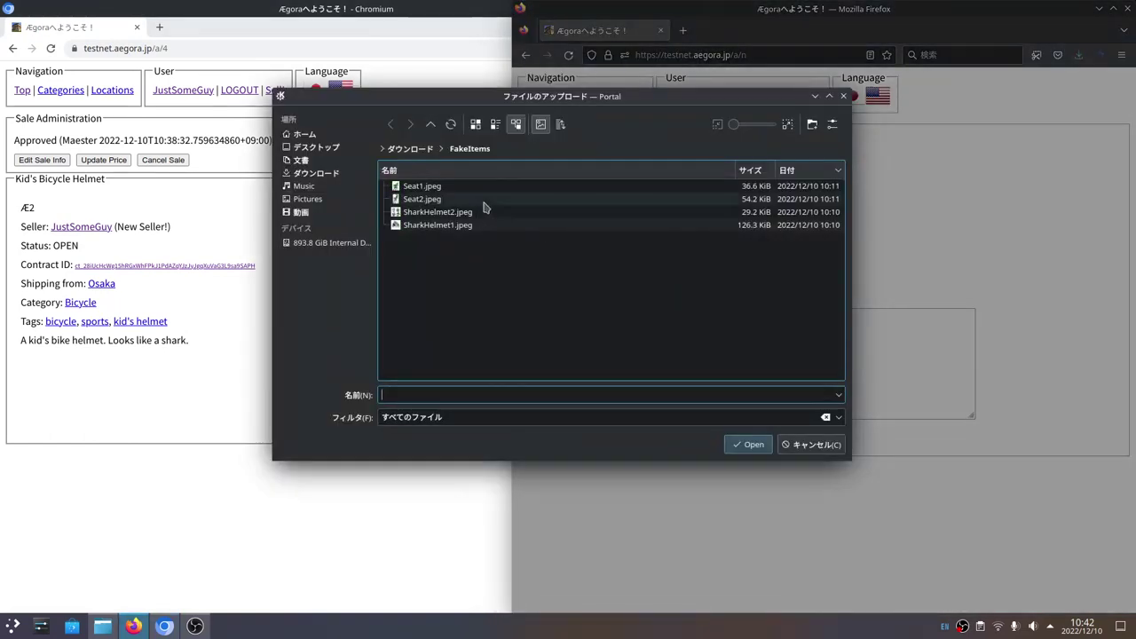
{"action": "double_click", "coordinate": [486, 210]}
{"action": "left_click", "coordinate": [781, 355]}
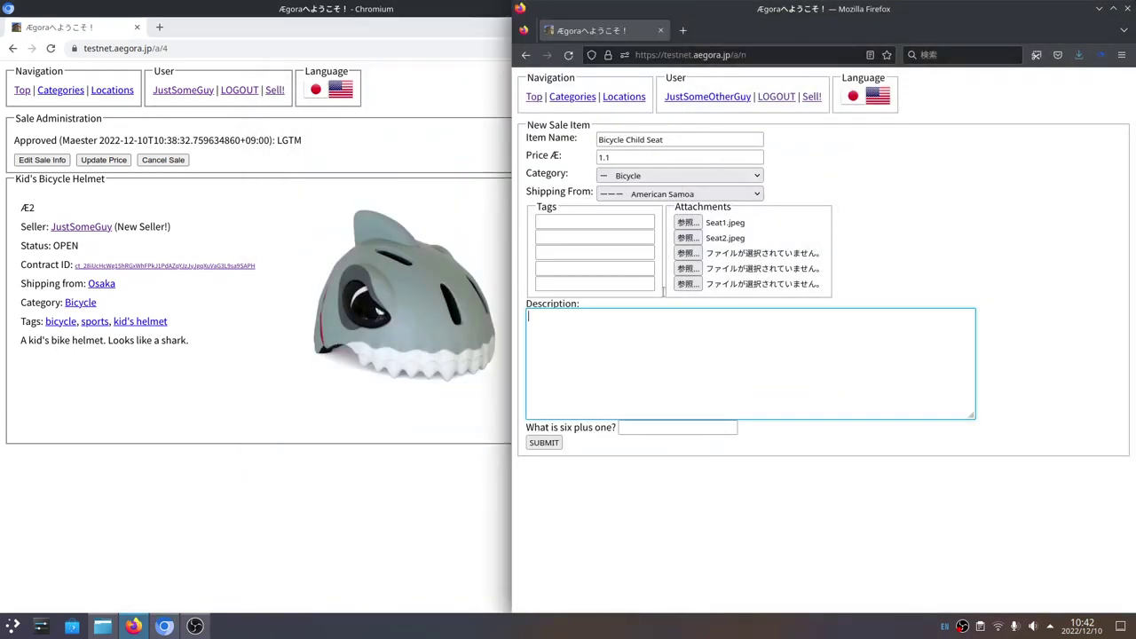
Step: Tag the listing child seat and kids
{"action": "left_click", "coordinate": [607, 222]}
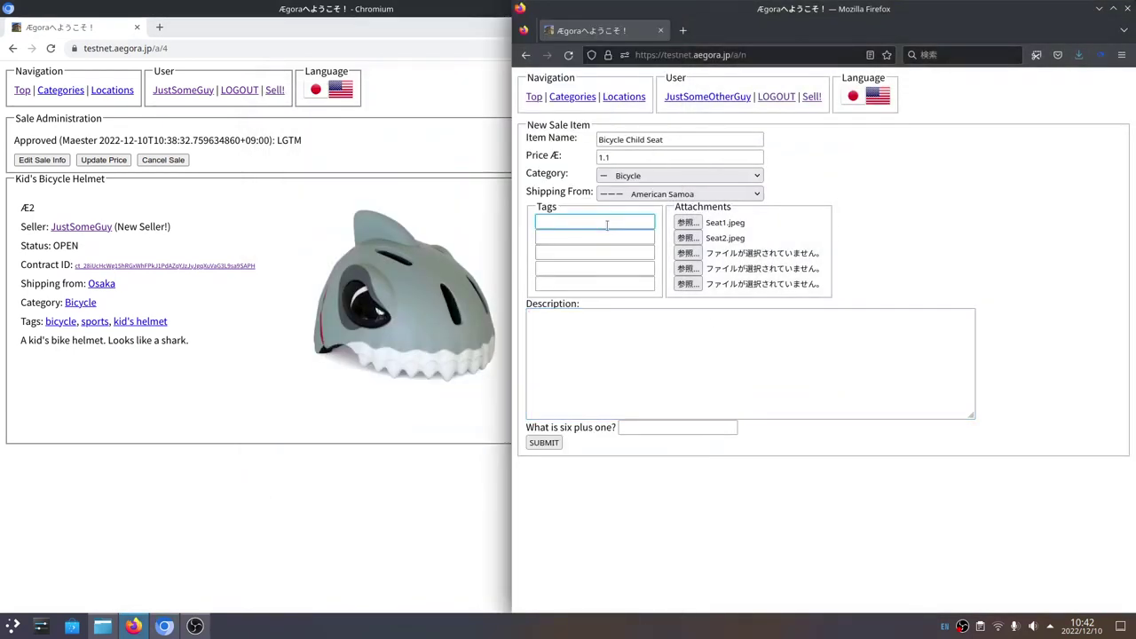
{"action": "type", "text": "child seat"}
{"action": "left_click", "coordinate": [694, 349]}
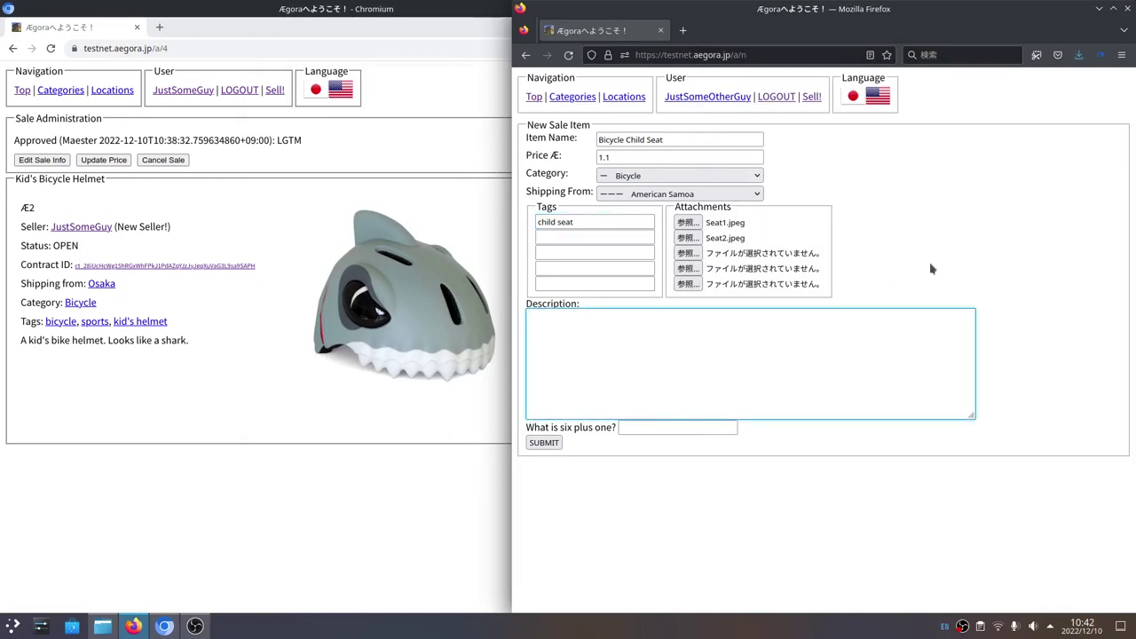
{"action": "left_click", "coordinate": [639, 237]}
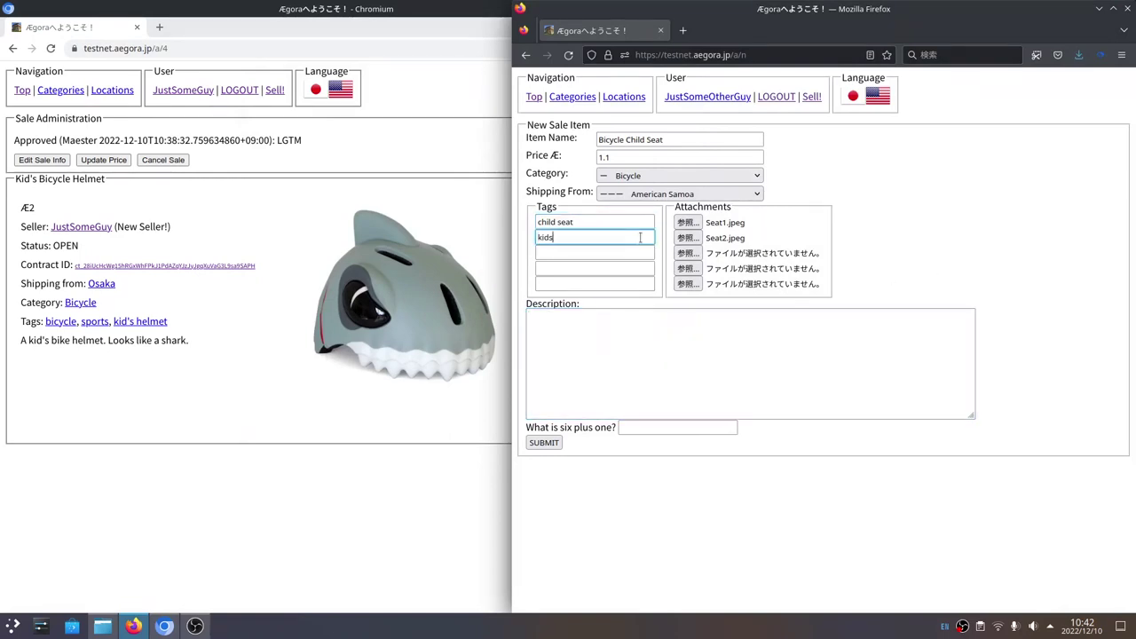
{"action": "left_click", "coordinate": [634, 317]}
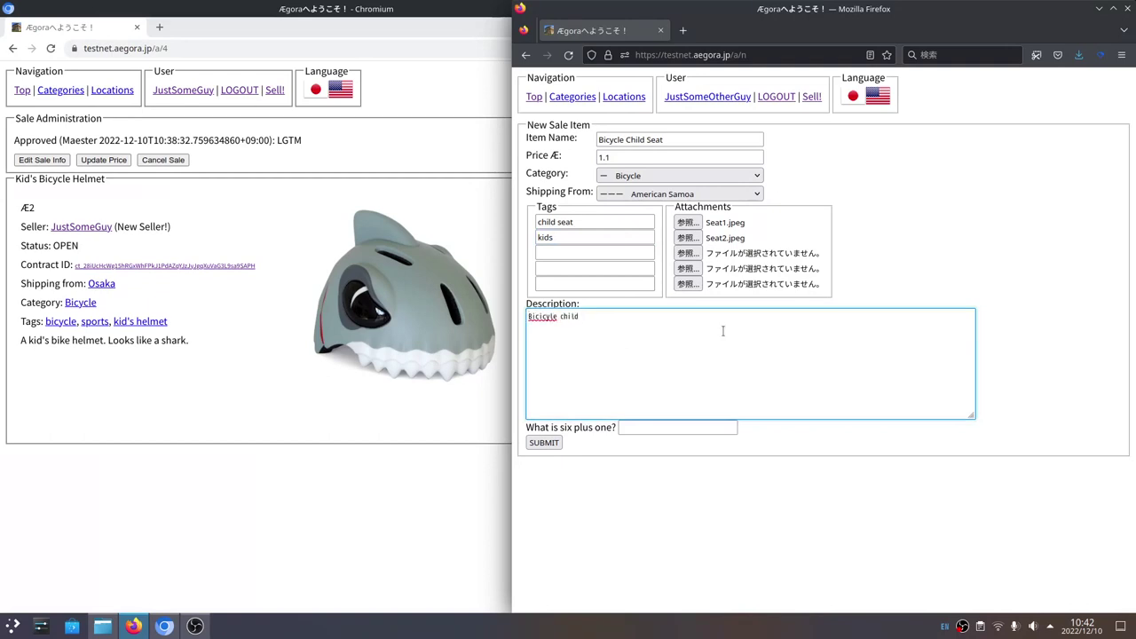
Step: Retype the description, answer the six-plus-one question with 7, and submit the listing
{"action": "key", "text": "ctrl+a"}
{"action": "type", "text": "B"}
{"action": "left_click", "coordinate": [695, 427]}
{"action": "type", "text": "7"}
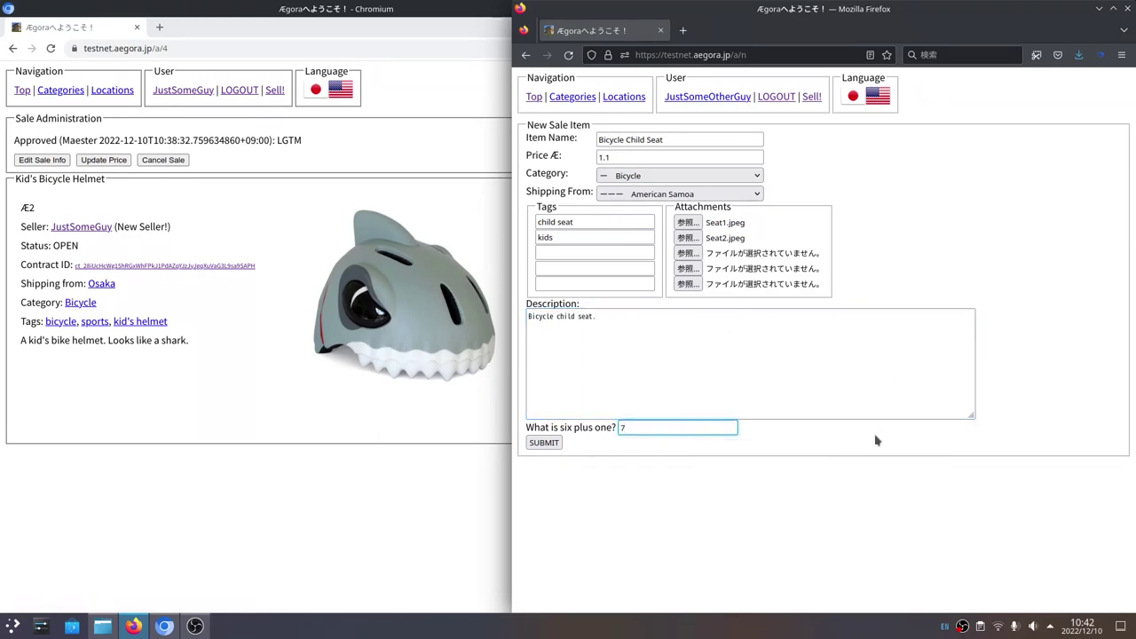
{"action": "left_click", "coordinate": [544, 442]}
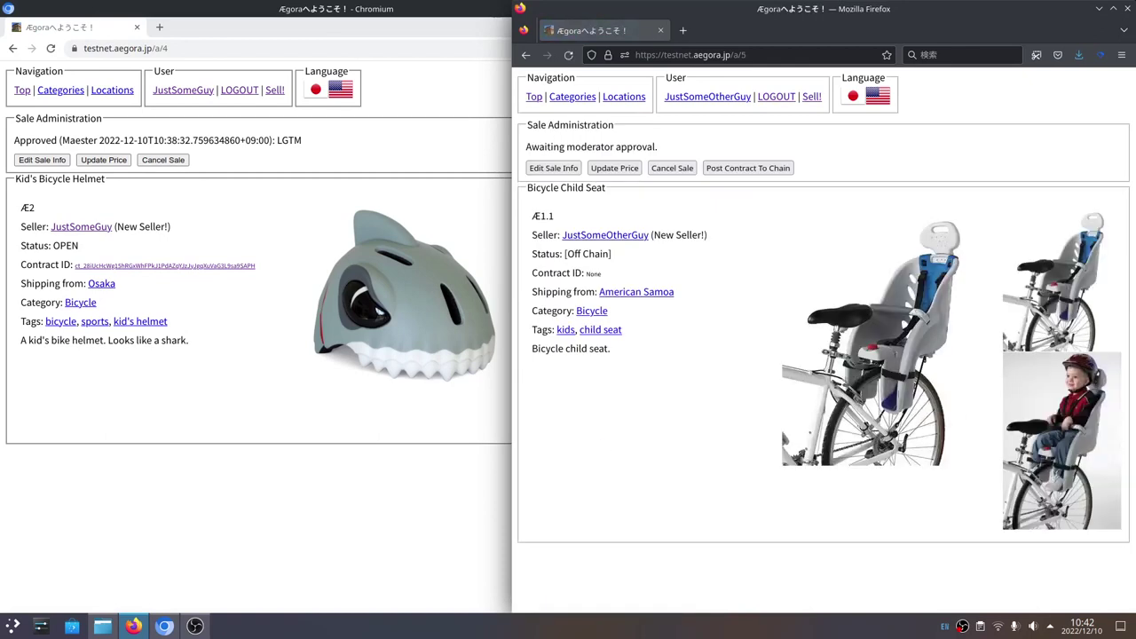
Step: Load the marketplace top page in the seller's window, then return to the Bicycle Child Seat listing
{"action": "left_click", "coordinate": [265, 459]}
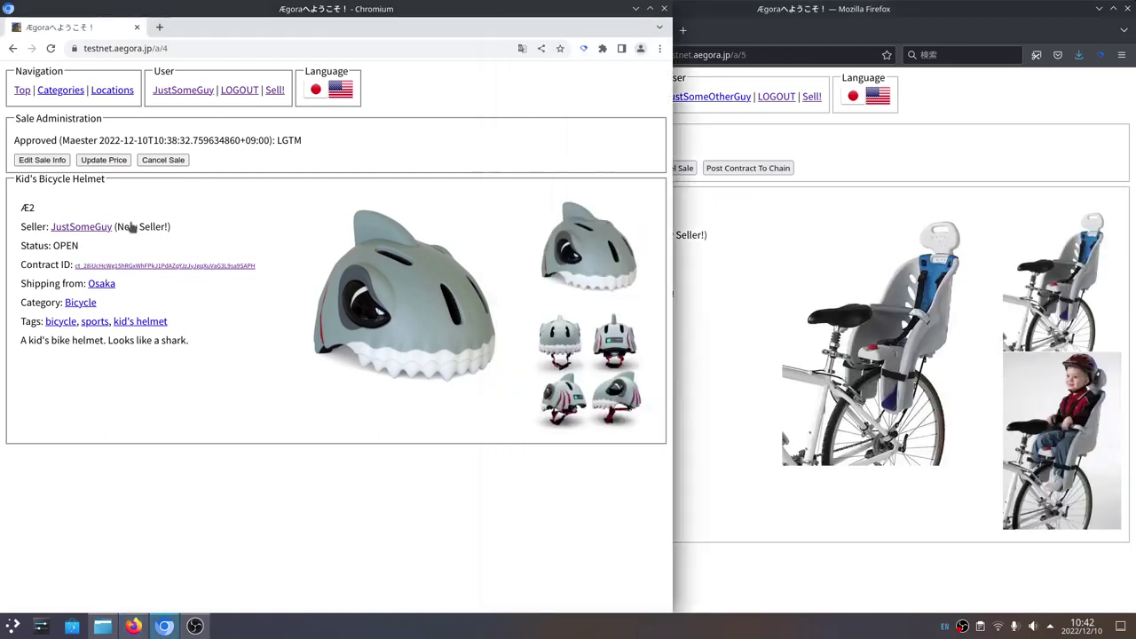
{"action": "left_click", "coordinate": [23, 90]}
{"action": "left_click", "coordinate": [824, 458]}
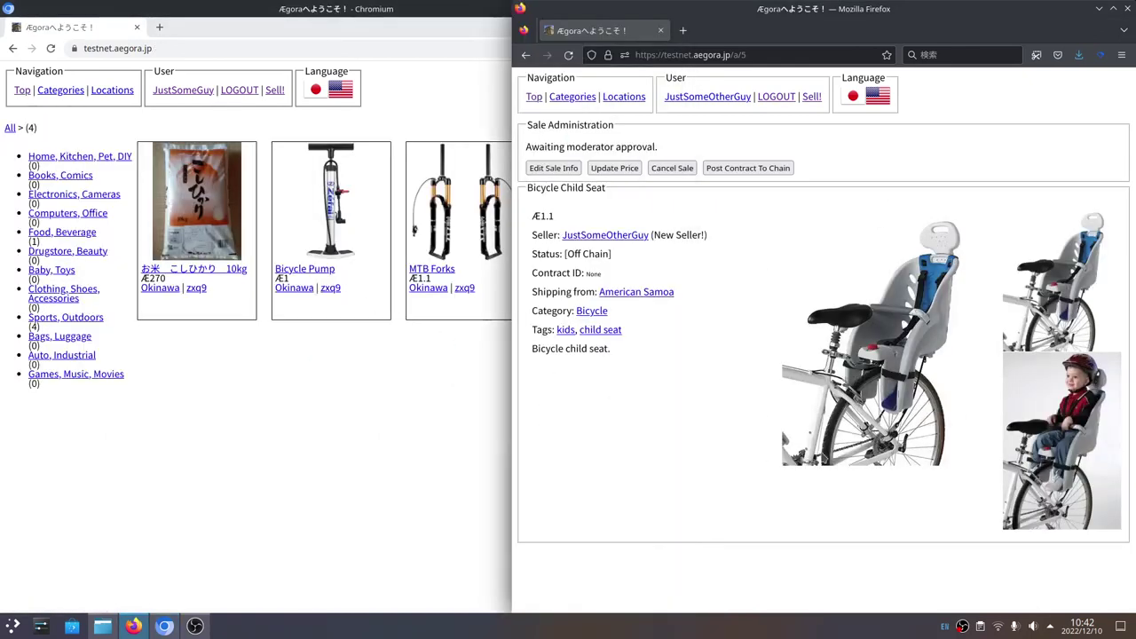
{"action": "left_click", "coordinate": [374, 371]}
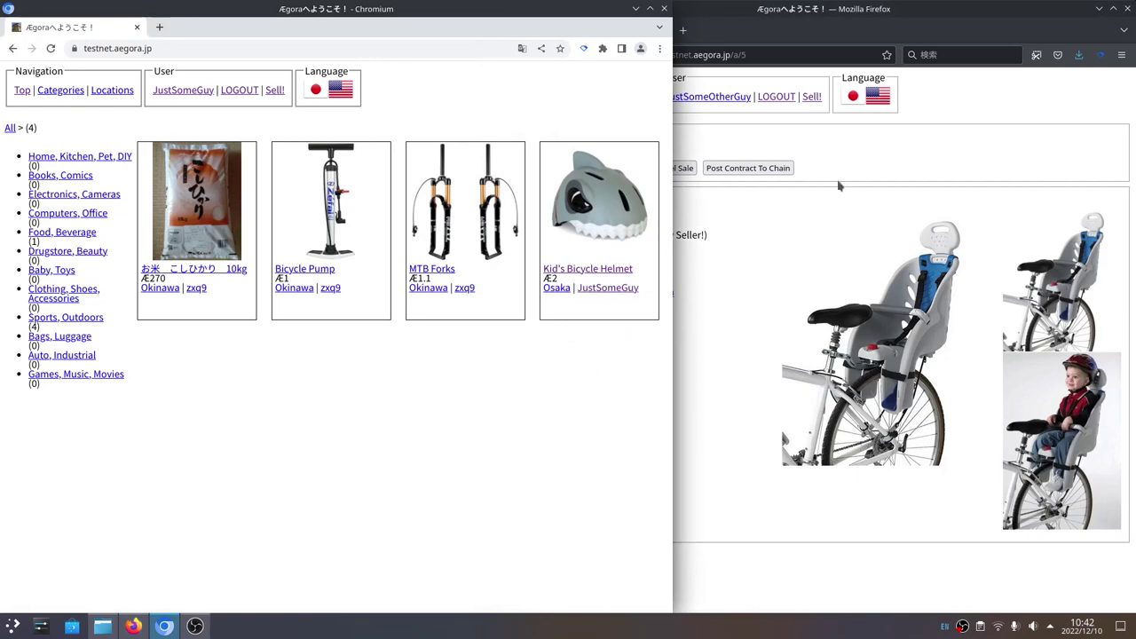
{"action": "left_click", "coordinate": [915, 149]}
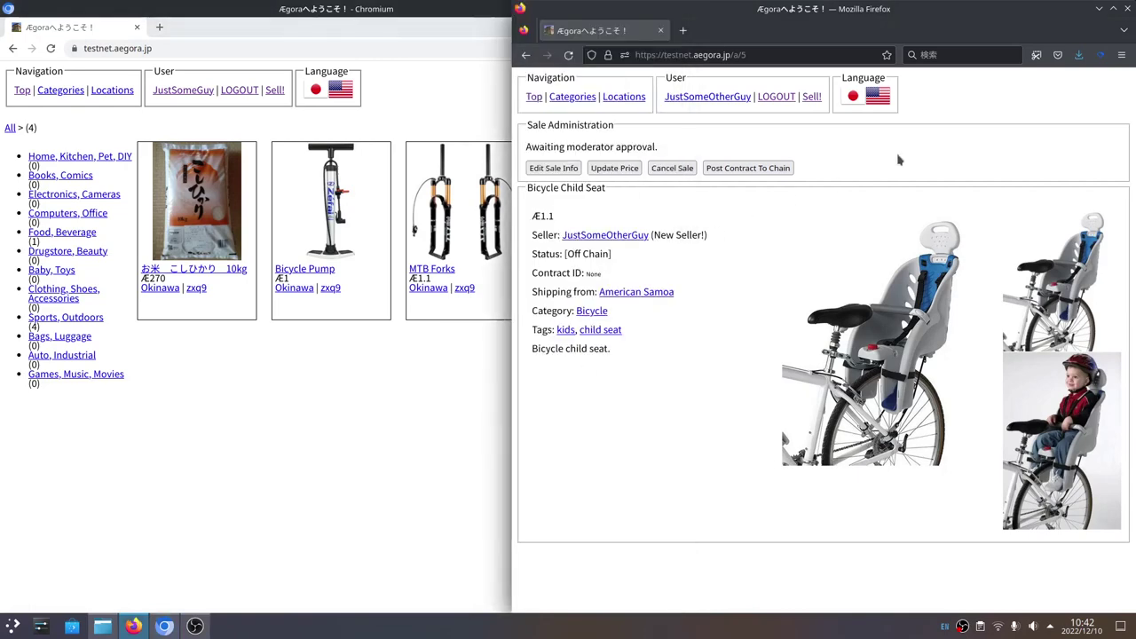
Step: Start posting the Child Seat sale contract, then inspect the wallet's network settings
{"action": "left_click", "coordinate": [735, 168]}
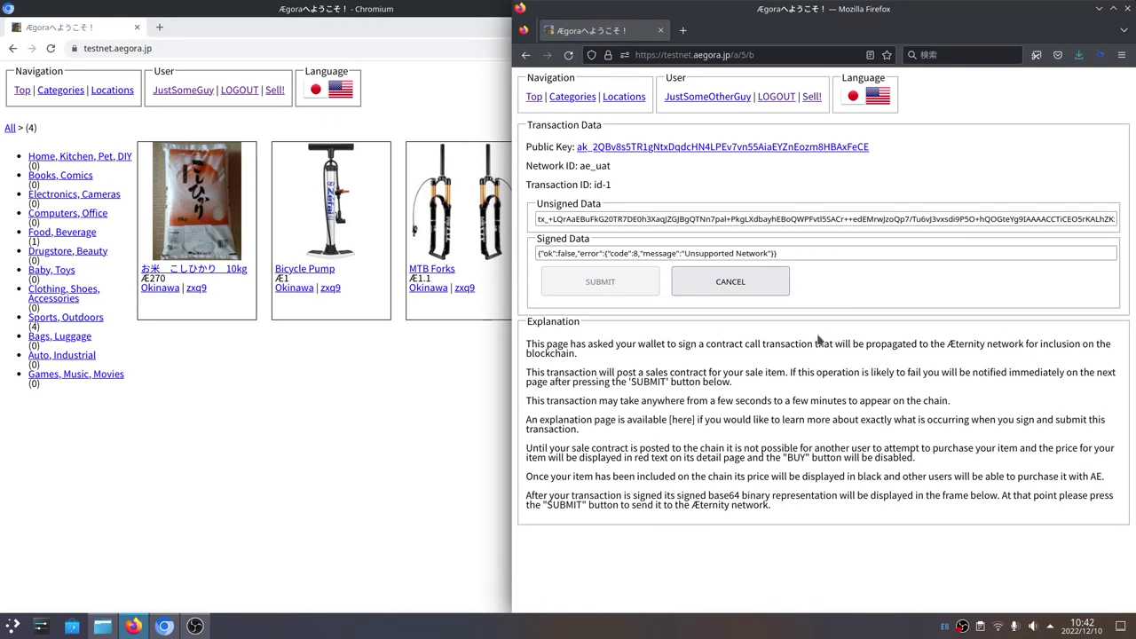
{"action": "left_click", "coordinate": [1100, 62]}
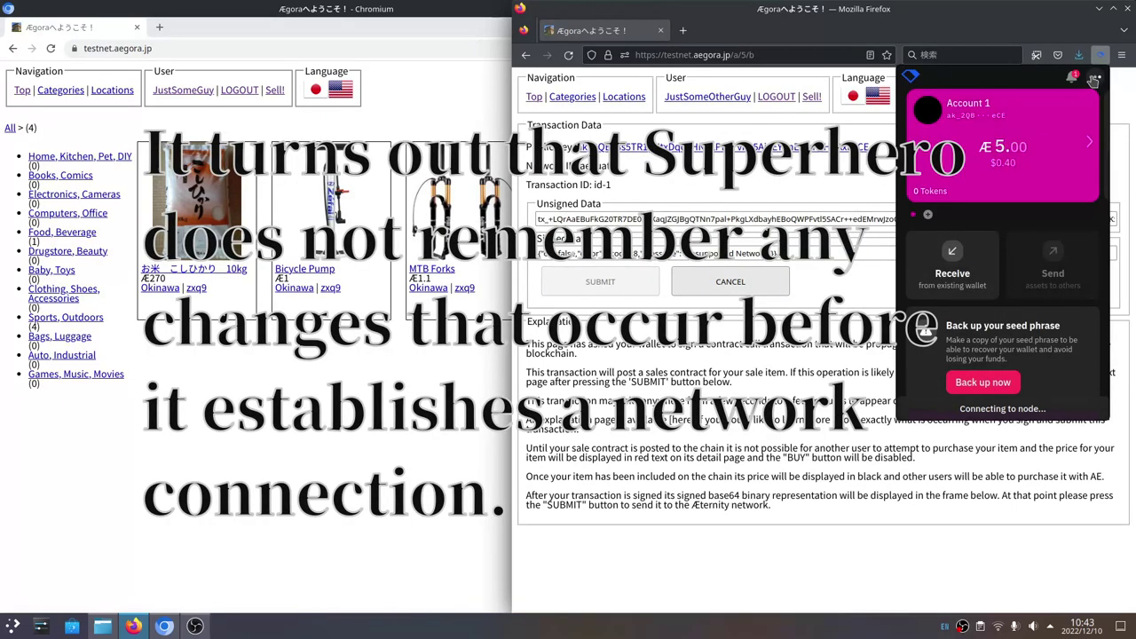
{"action": "left_click", "coordinate": [1094, 79]}
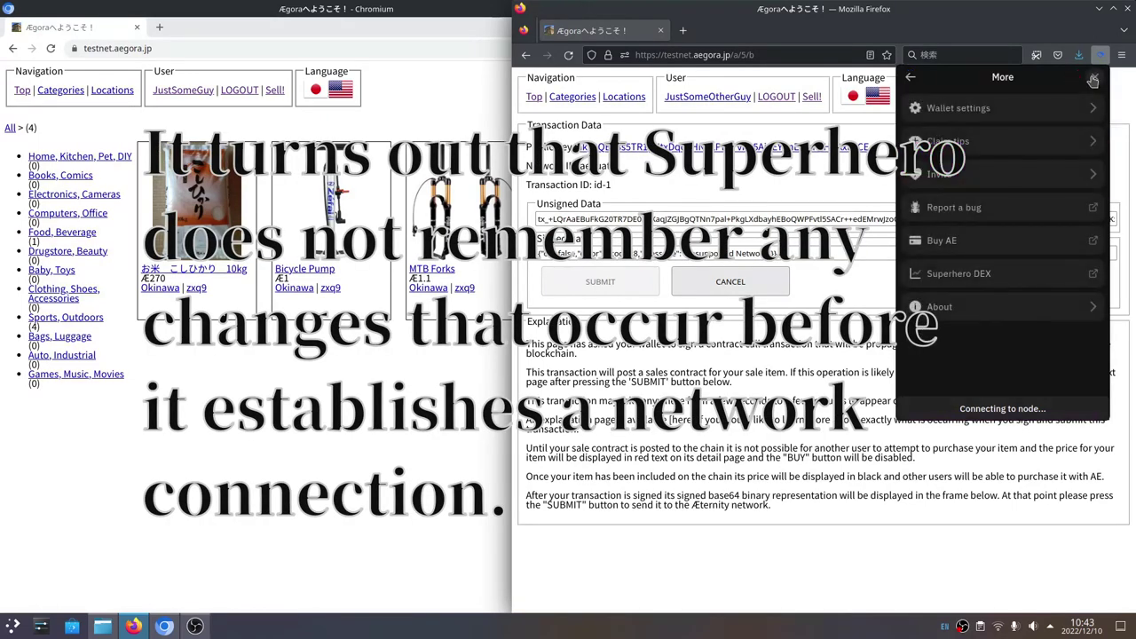
{"action": "left_click", "coordinate": [1088, 110]}
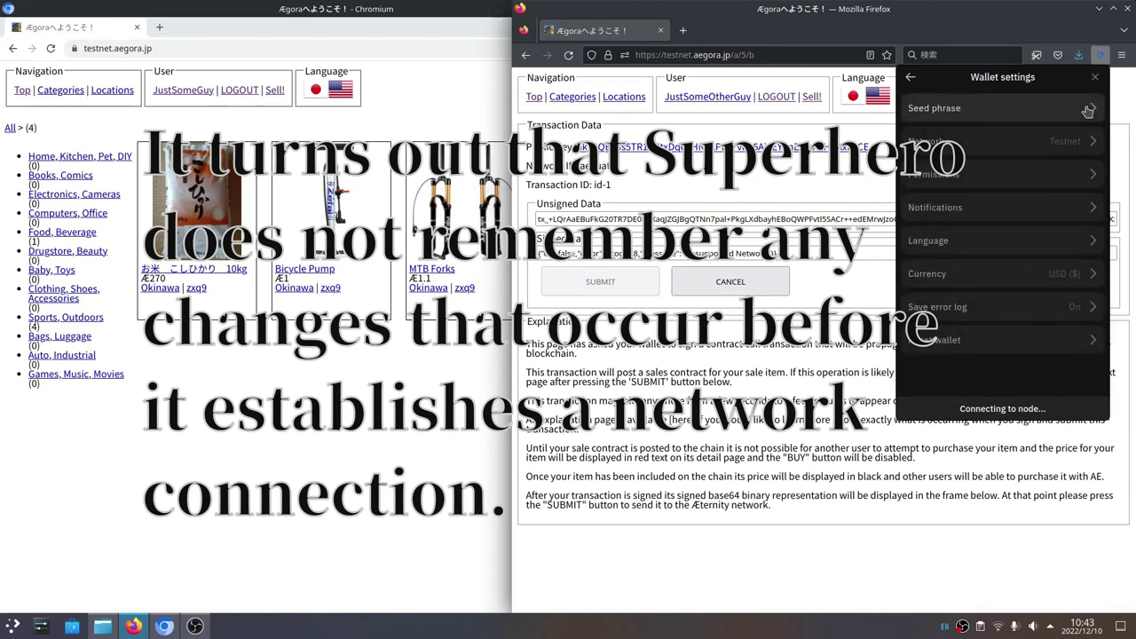
{"action": "left_click", "coordinate": [1083, 143]}
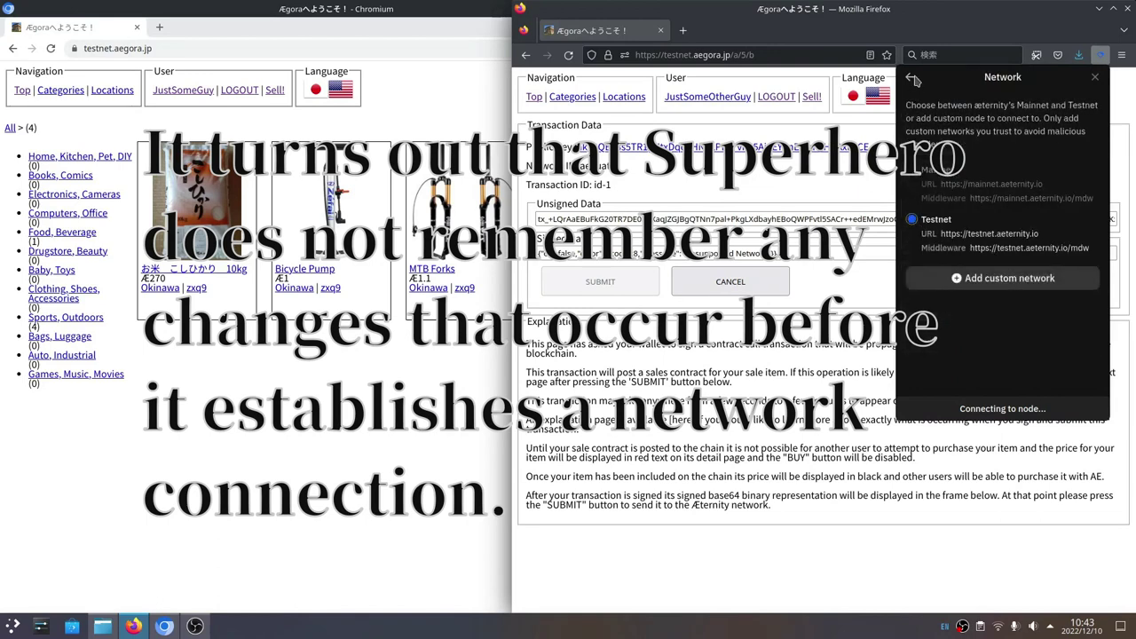
Step: Close the wallet, cancel the unsigned contract transaction and return to the Bicycle Child Seat page
{"action": "left_click", "coordinate": [830, 202]}
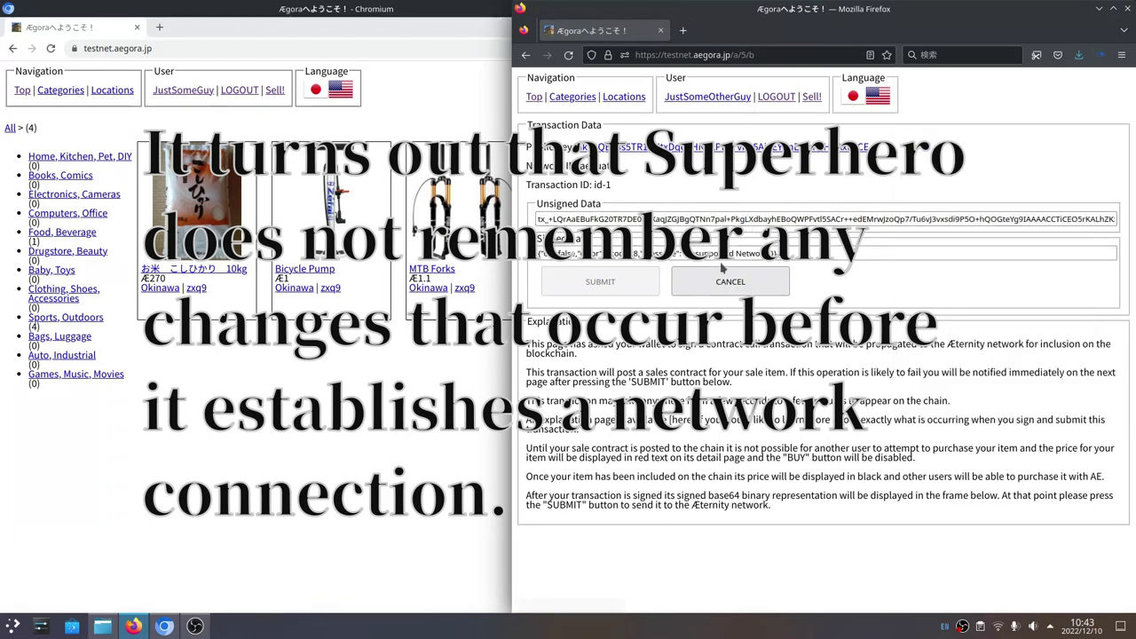
{"action": "left_click", "coordinate": [719, 280]}
{"action": "left_click", "coordinate": [755, 285]}
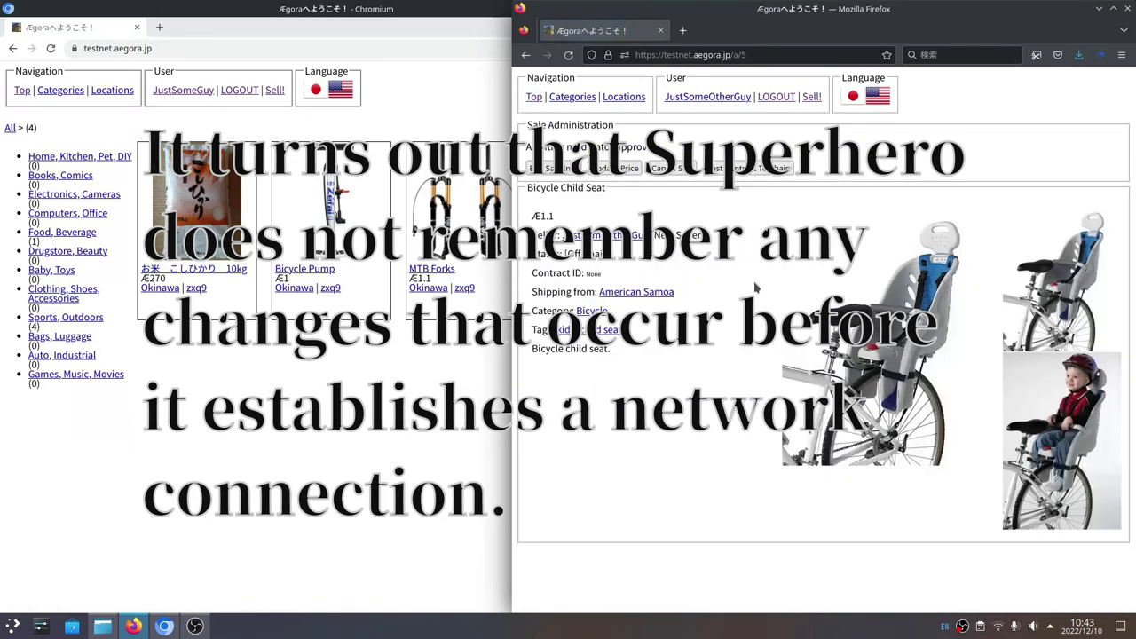
{"action": "left_click", "coordinate": [1100, 56]}
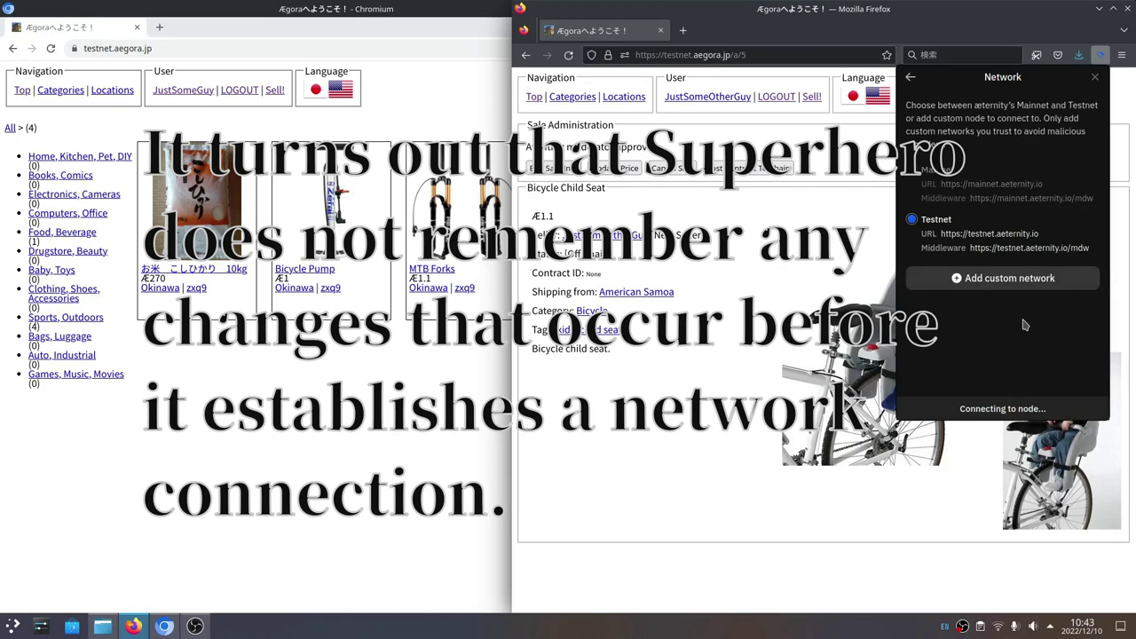
{"action": "left_click", "coordinate": [911, 83]}
{"action": "left_click", "coordinate": [859, 144]}
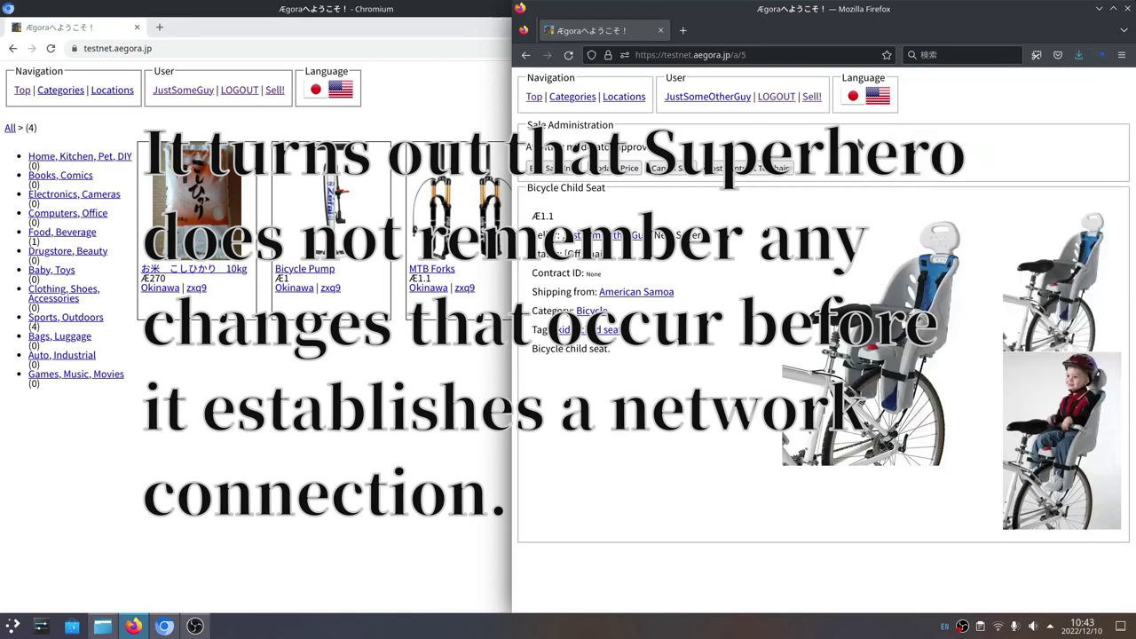
{"action": "left_click", "coordinate": [1102, 56]}
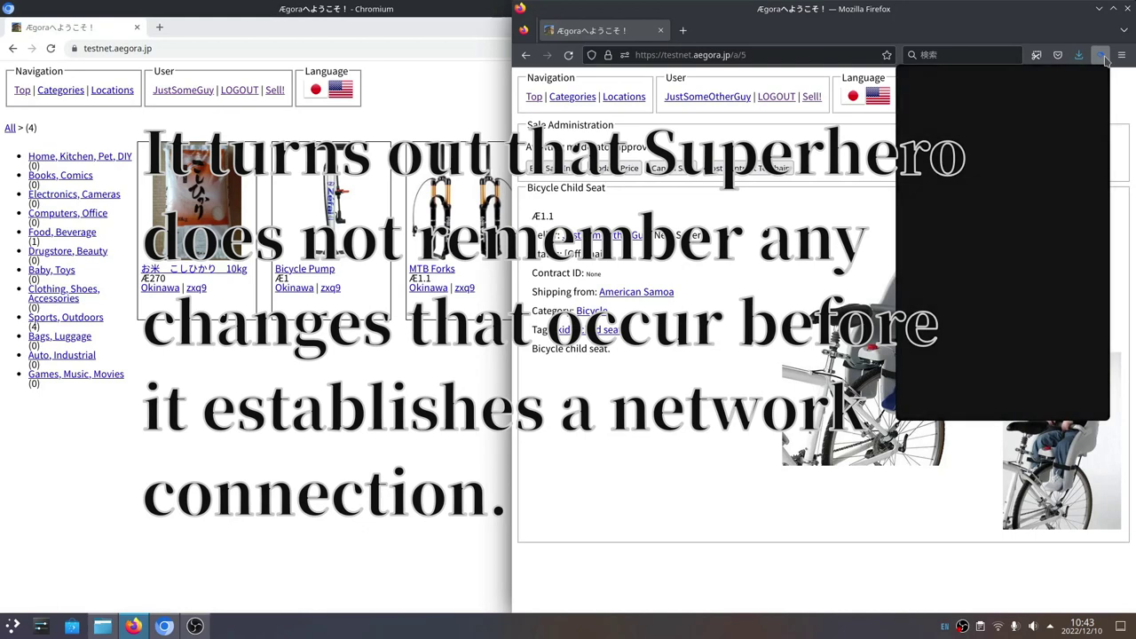
{"action": "left_click", "coordinate": [891, 138]}
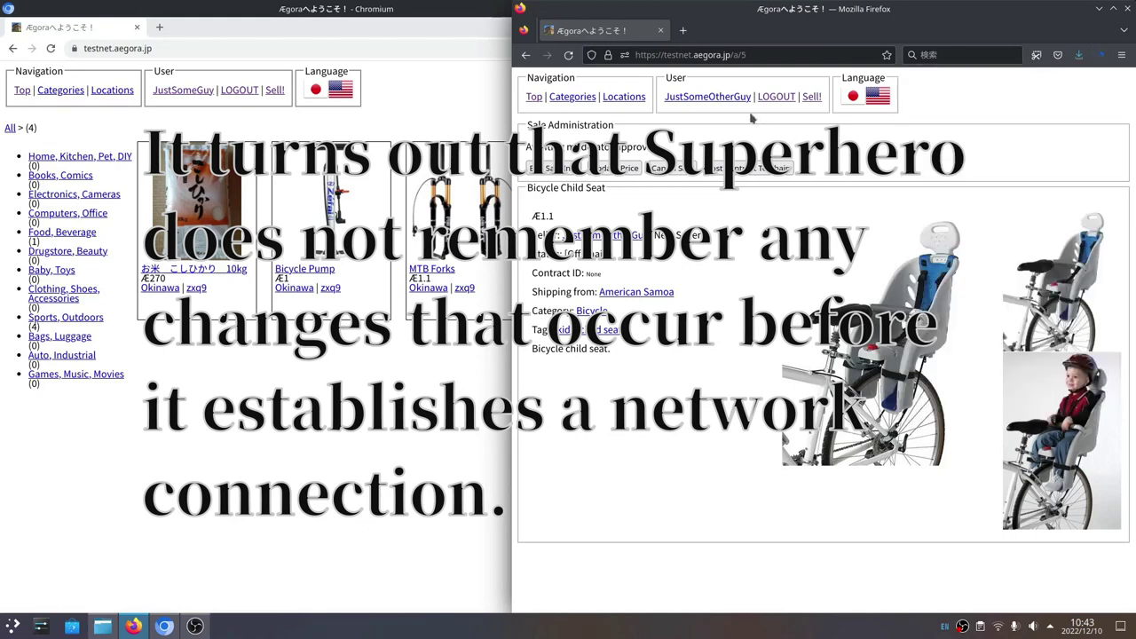
{"action": "left_click", "coordinate": [720, 98]}
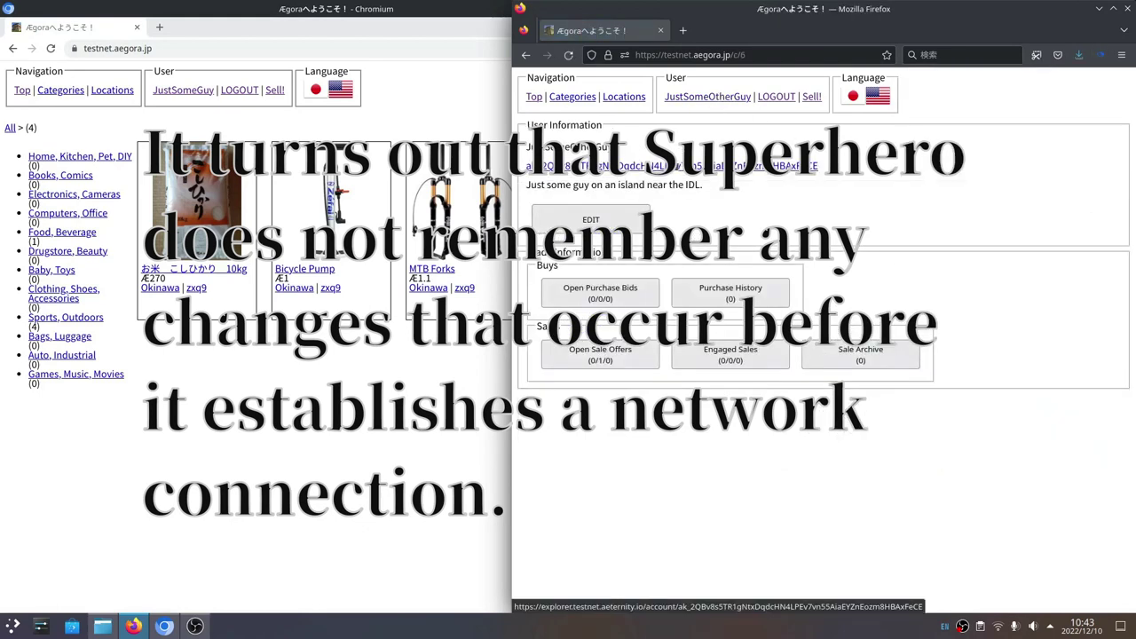
{"action": "left_click", "coordinate": [679, 151]}
{"action": "left_click", "coordinate": [590, 30]}
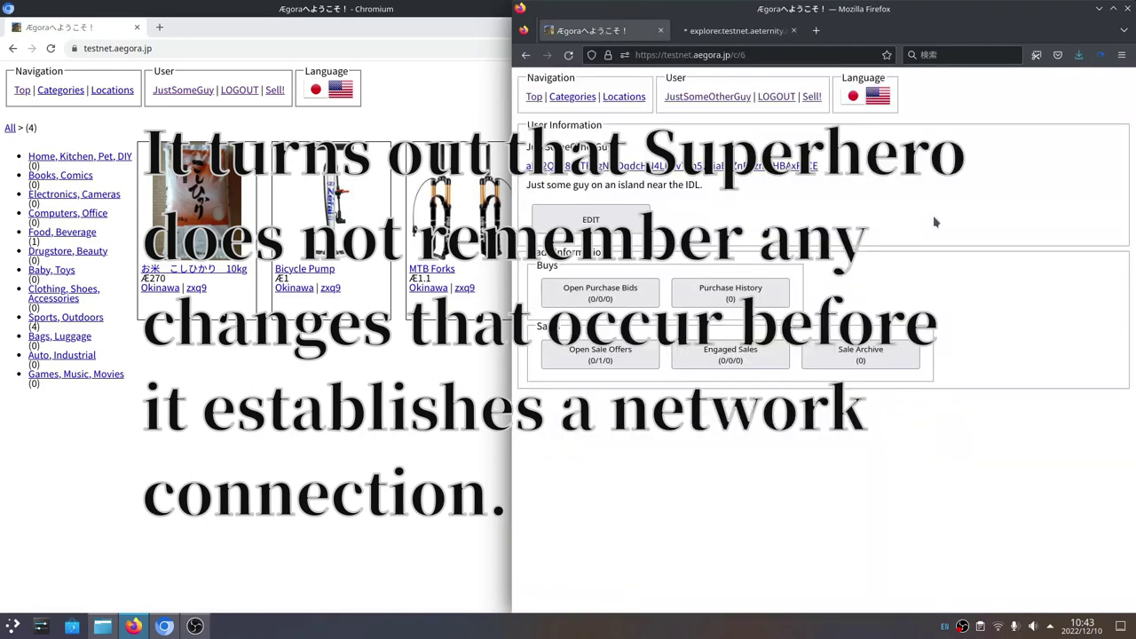
{"action": "left_click", "coordinate": [624, 365]}
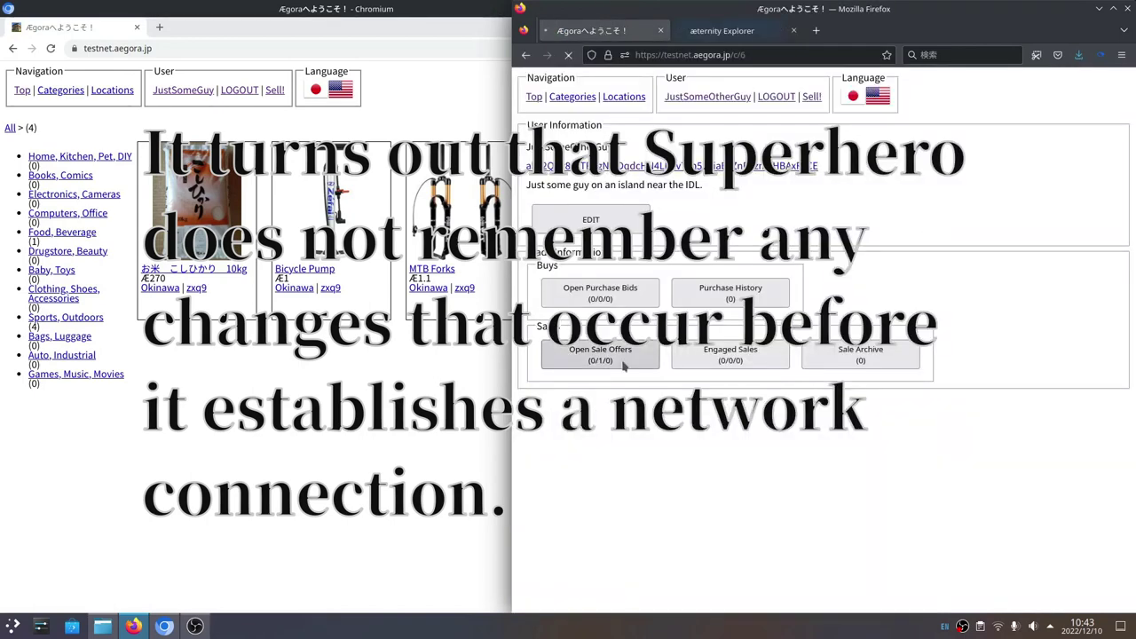
{"action": "left_click", "coordinate": [624, 346]}
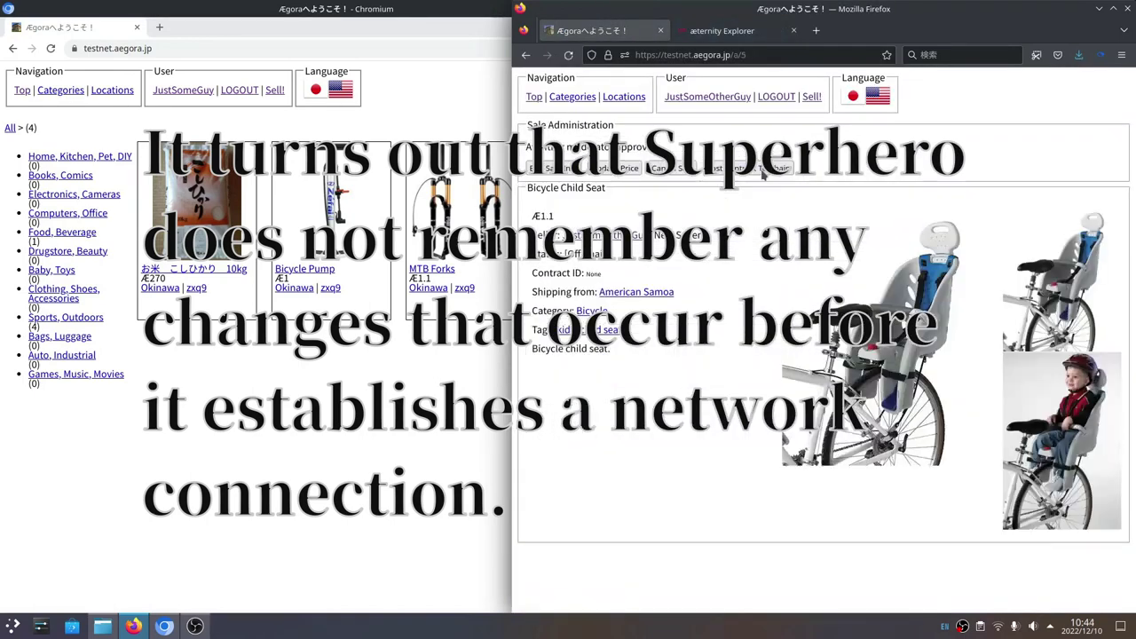
{"action": "left_click", "coordinate": [761, 175]}
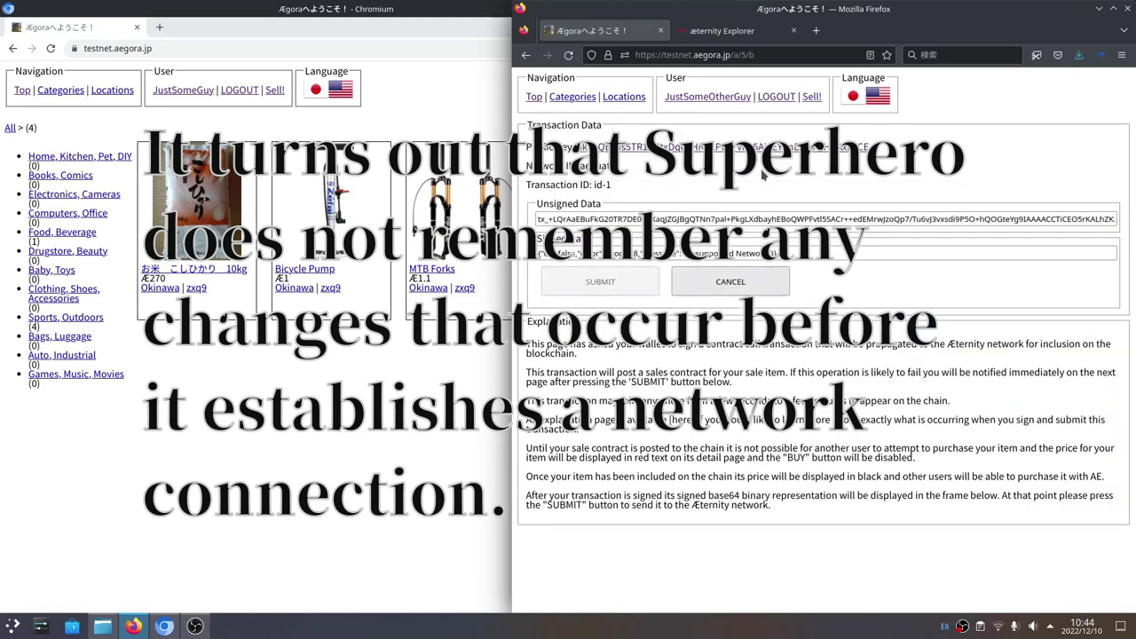
{"action": "left_click", "coordinate": [741, 33]}
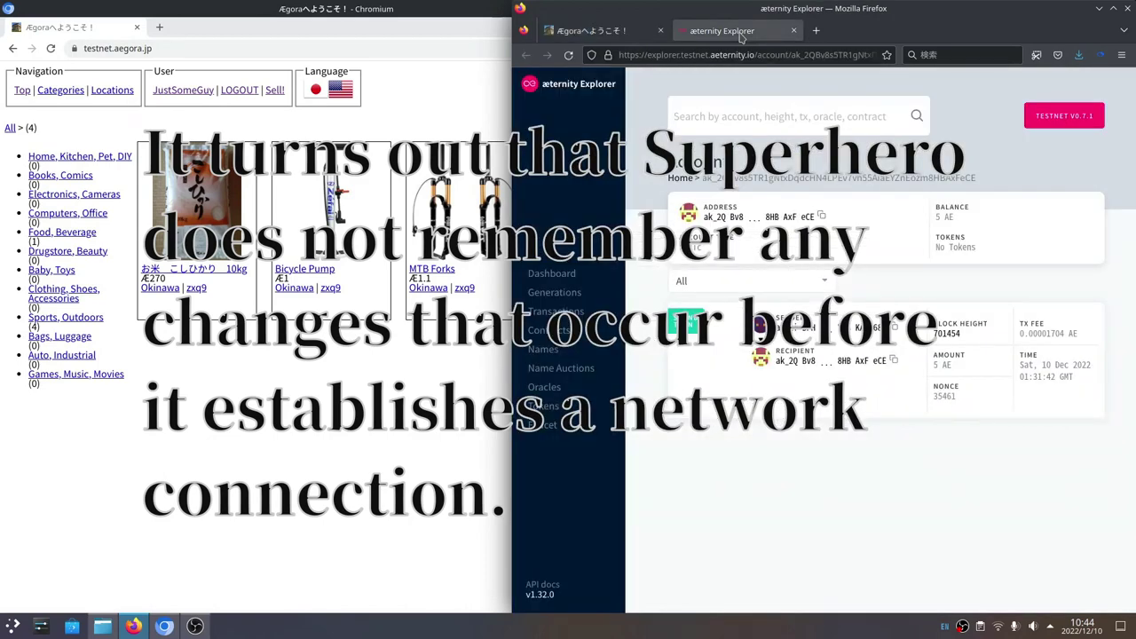
{"action": "left_click", "coordinate": [793, 32]}
{"action": "left_click", "coordinate": [1052, 197]}
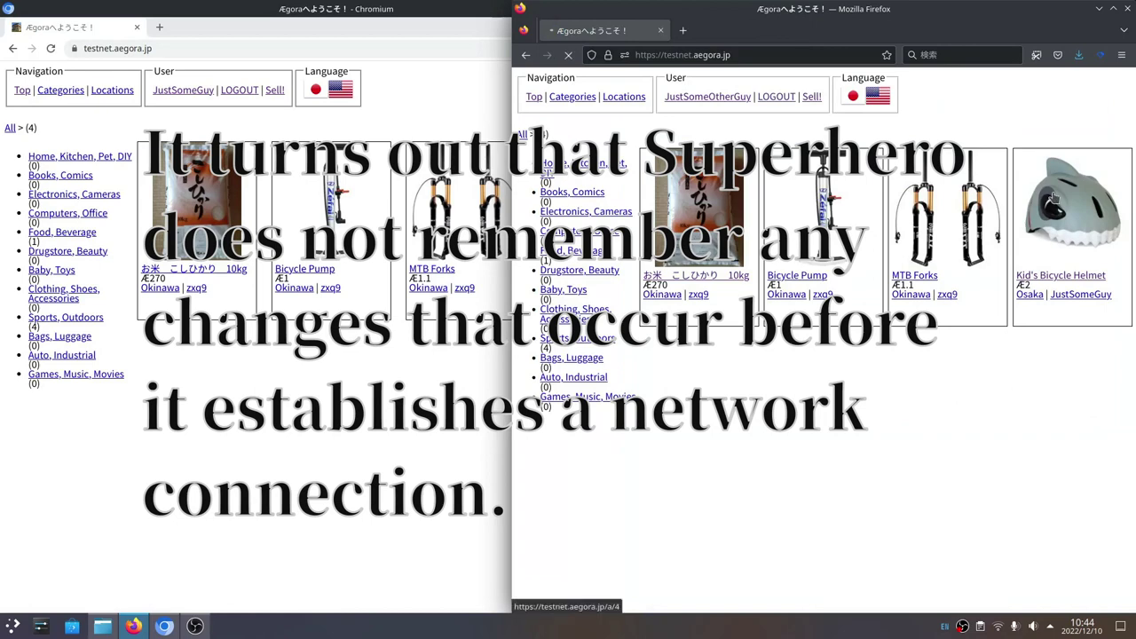
{"action": "left_click", "coordinate": [713, 97]}
{"action": "left_click", "coordinate": [626, 364]}
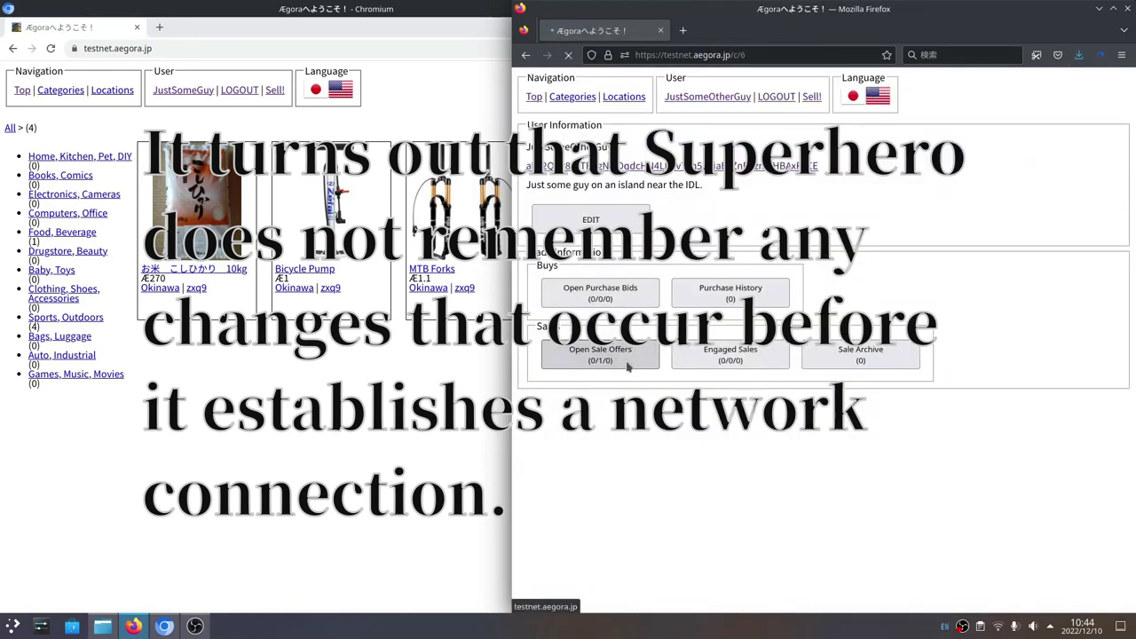
{"action": "left_click", "coordinate": [627, 366]}
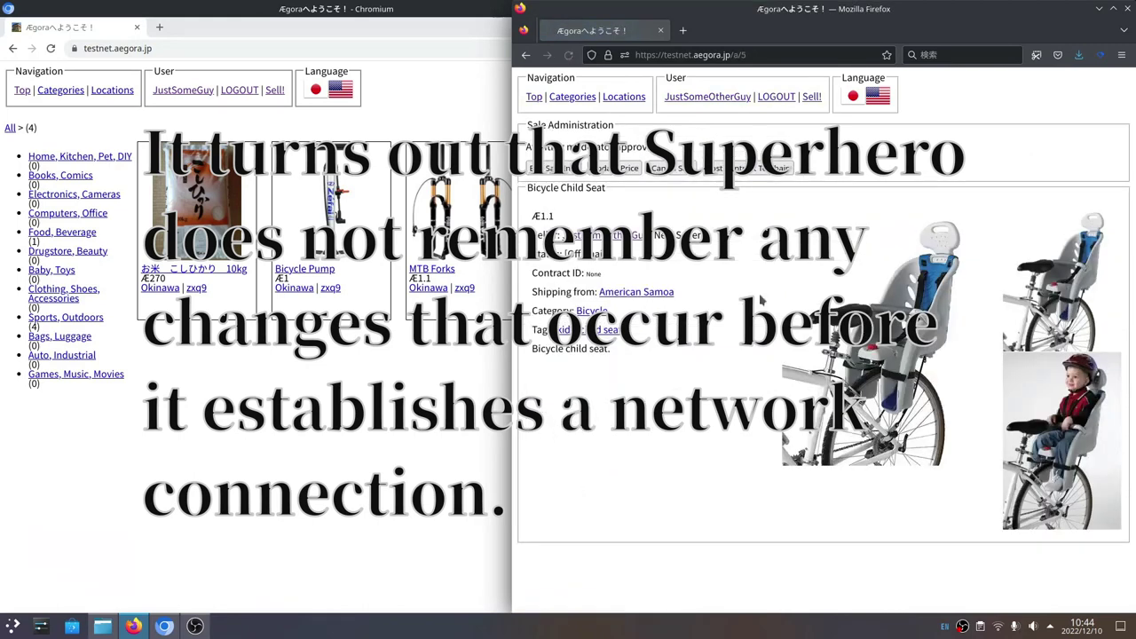
Step: Switch Superhero Wallet's network to Mainnet and back to Testnet, then close the wallet
{"action": "left_click", "coordinate": [1101, 56]}
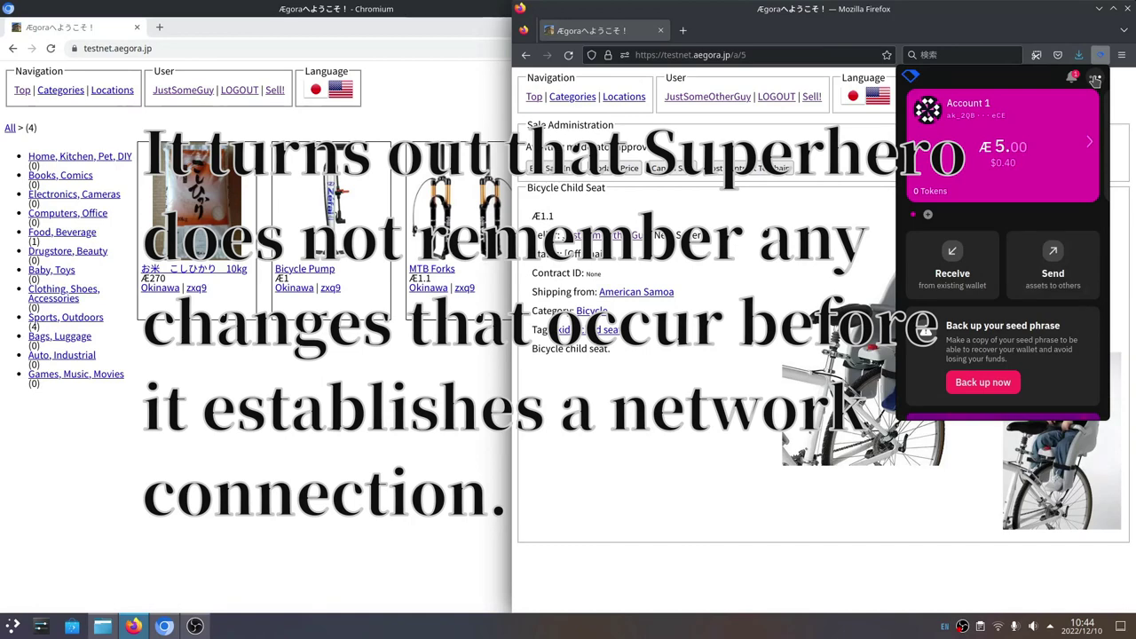
{"action": "left_click", "coordinate": [1095, 80]}
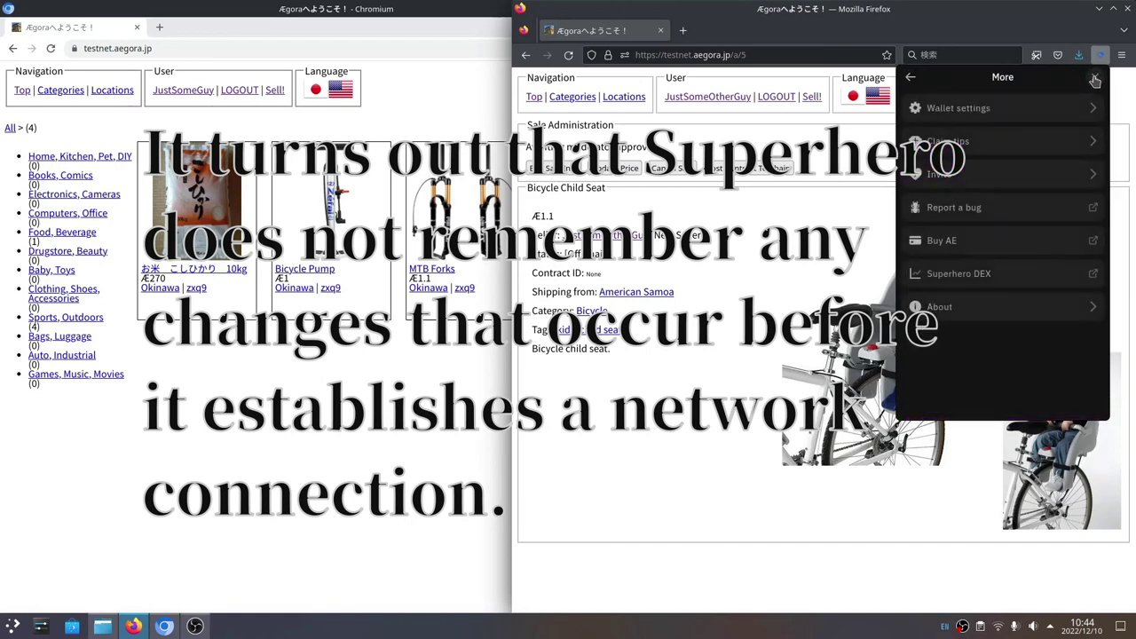
{"action": "left_click", "coordinate": [1034, 115]}
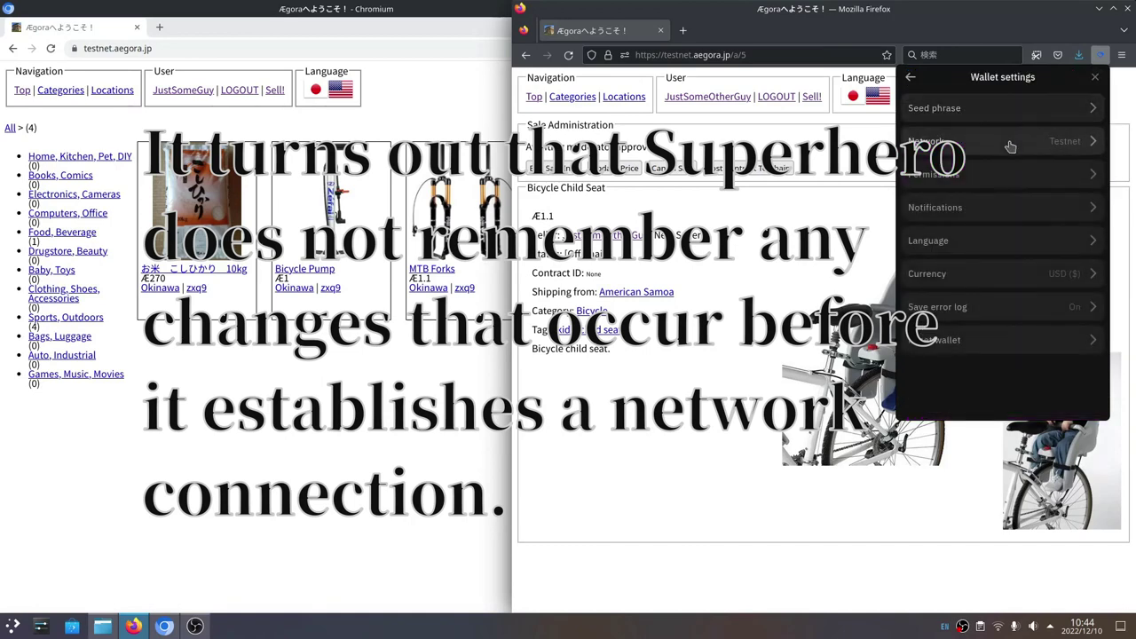
{"action": "left_click", "coordinate": [1010, 146]}
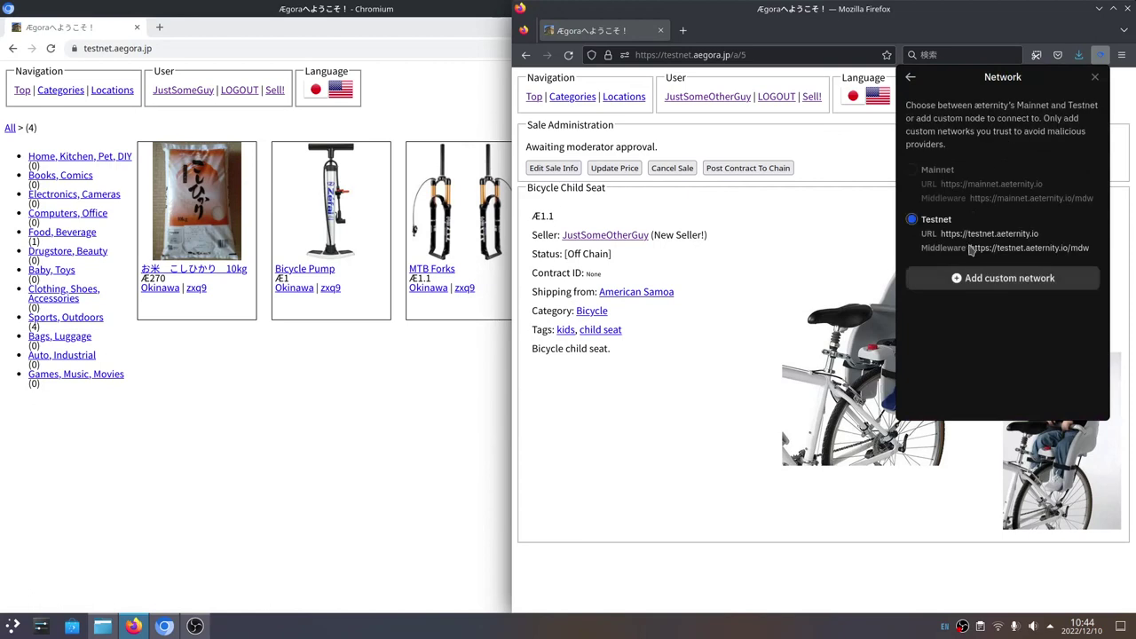
{"action": "left_click", "coordinate": [911, 170]}
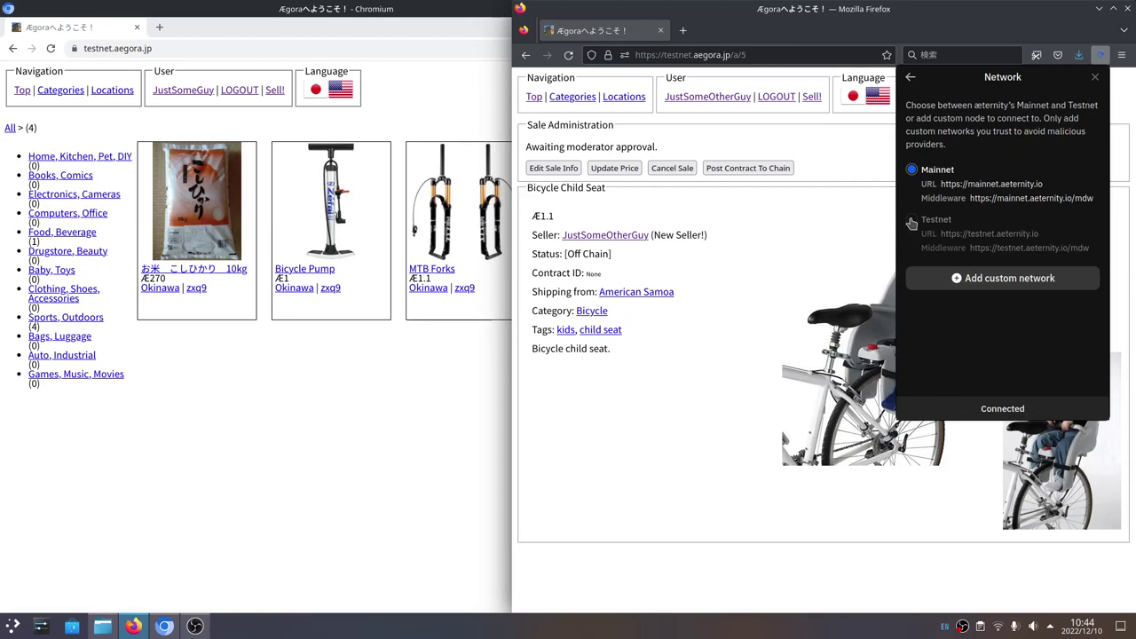
{"action": "left_click", "coordinate": [911, 222]}
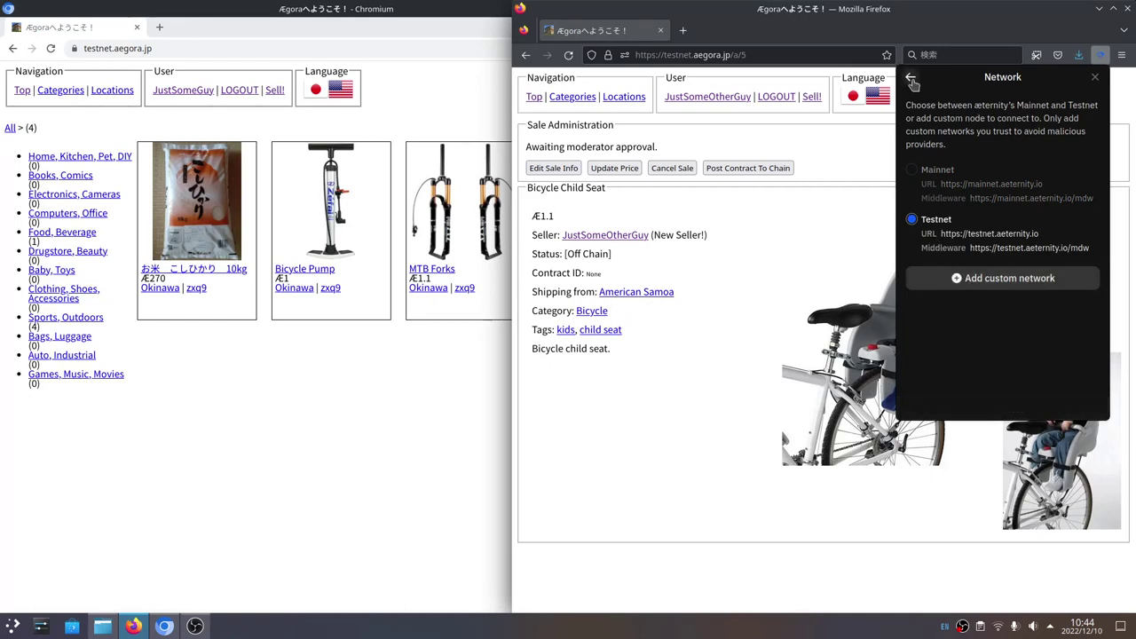
{"action": "left_click", "coordinate": [1098, 82]}
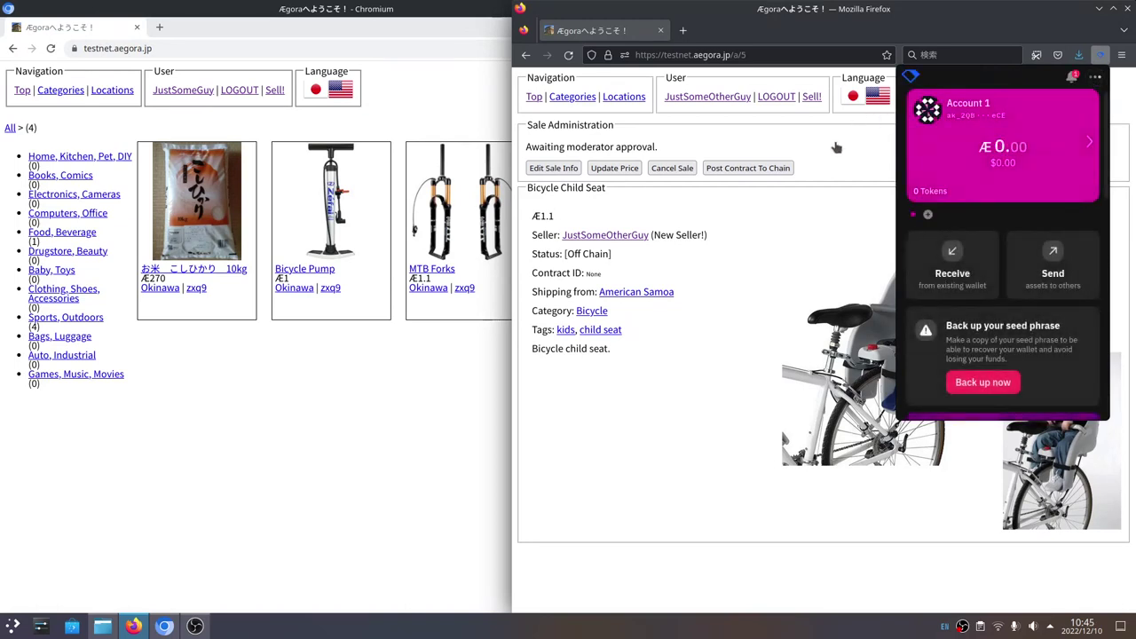
{"action": "left_click", "coordinate": [799, 216]}
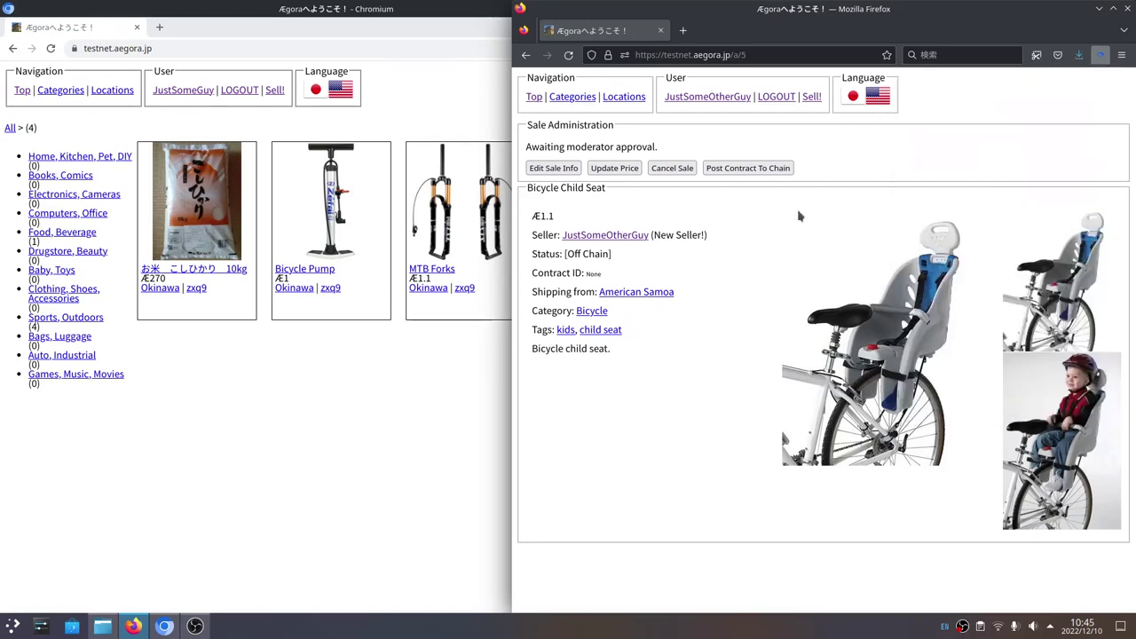
Step: Post the Child Seat contract to chain and confirm the signature in the Superhero popup
{"action": "left_click", "coordinate": [752, 168]}
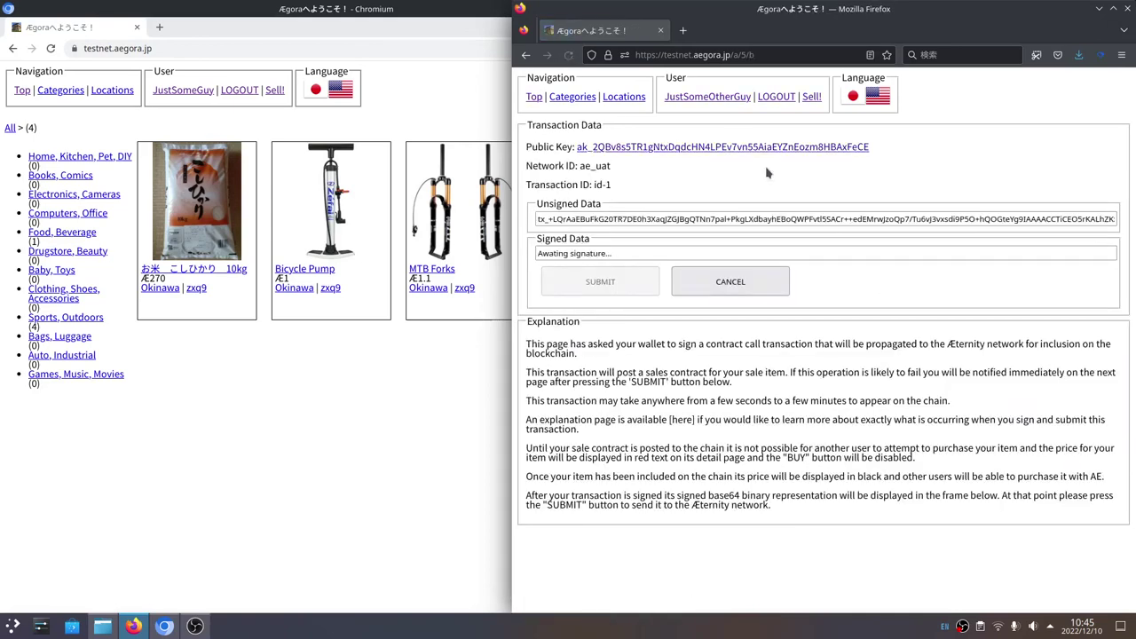
{"action": "left_click_drag", "start_coordinate": [579, 125], "coordinate": [885, 125]}
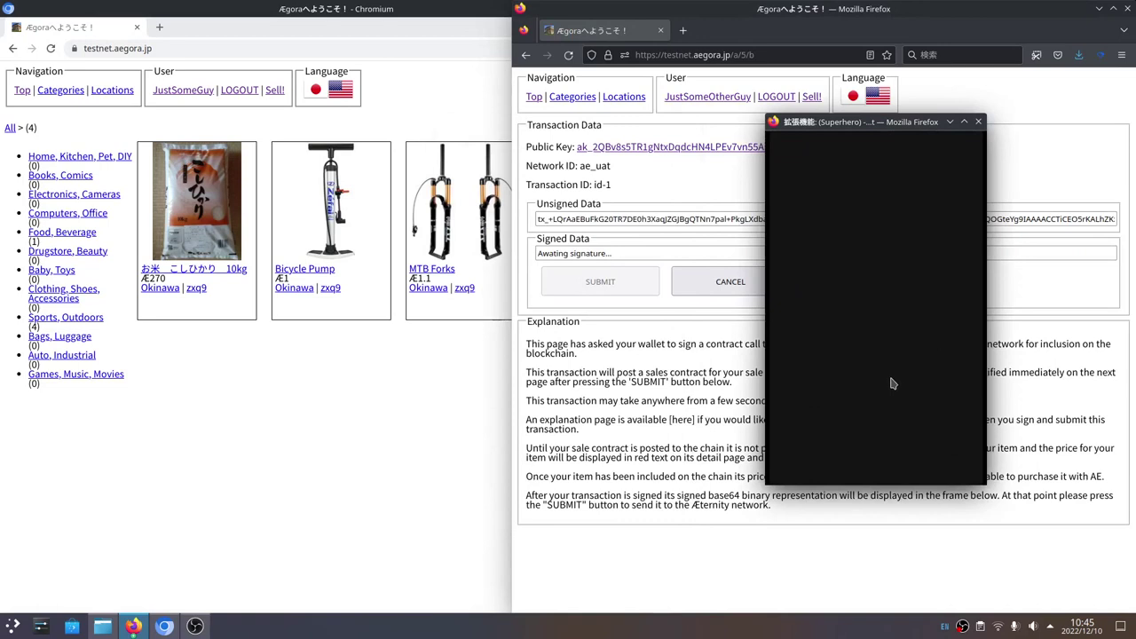
{"action": "left_click_drag", "start_coordinate": [868, 125], "coordinate": [905, 84]}
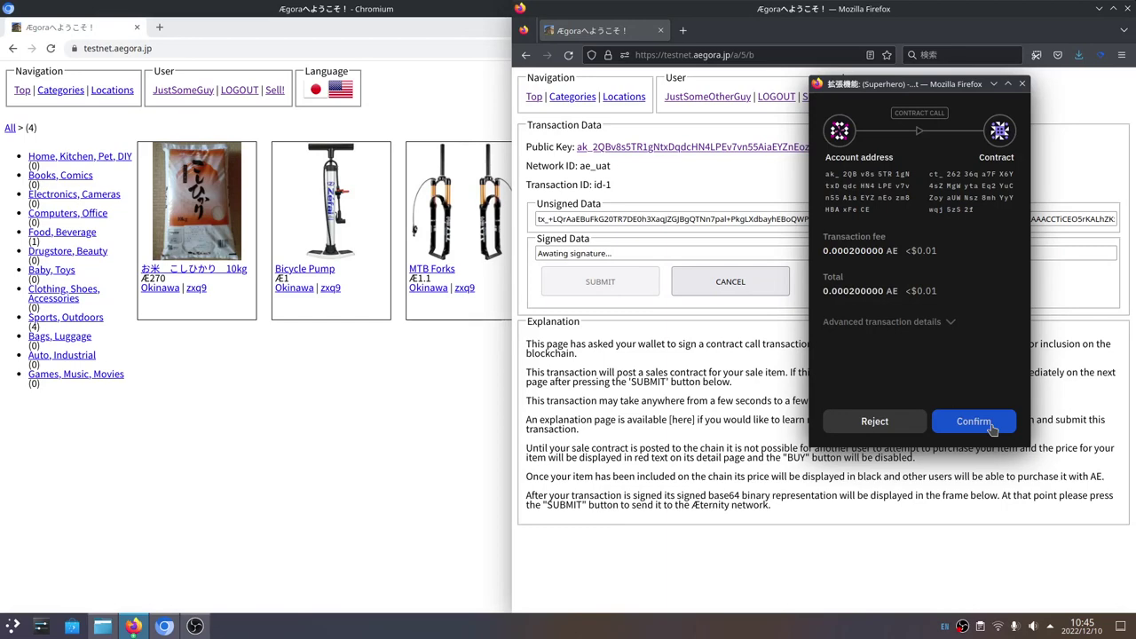
{"action": "left_click", "coordinate": [973, 422]}
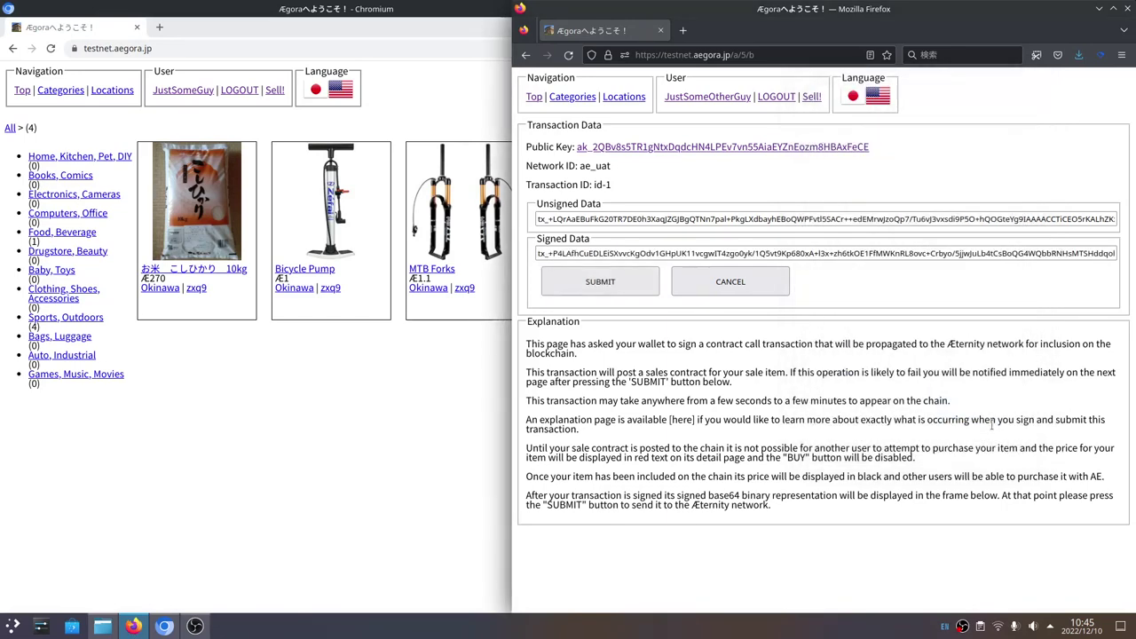
Step: Submit the signed contract and reload until the sale shows OPEN with moderator approval 'gtg'
{"action": "left_click", "coordinate": [646, 297]}
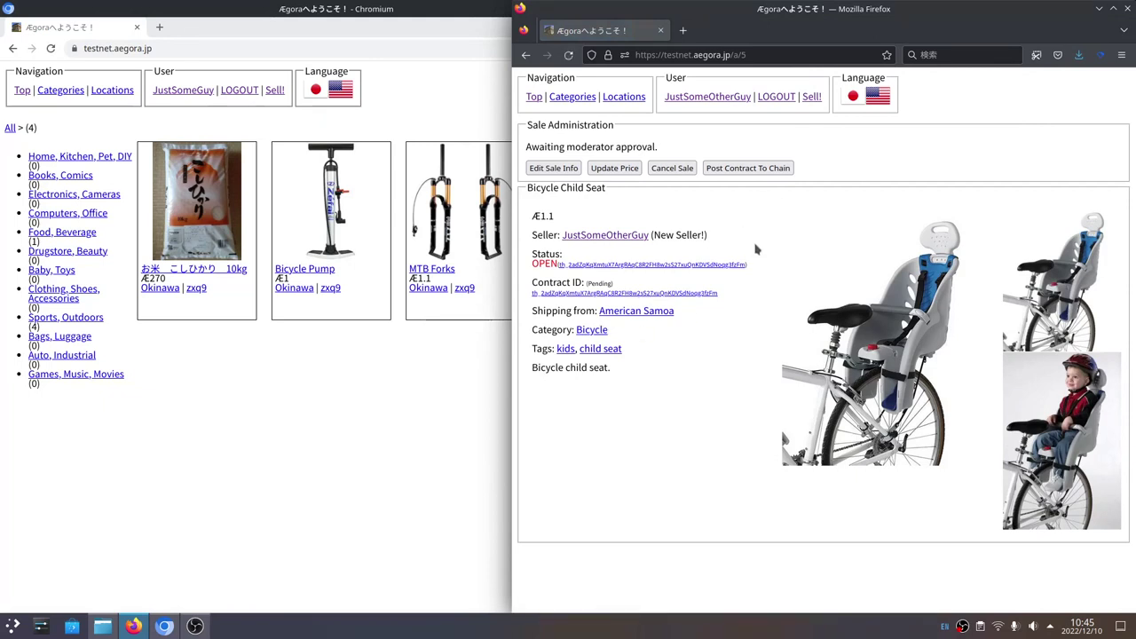
{"action": "key", "text": "ctrl+l"}
{"action": "key", "text": "Return"}
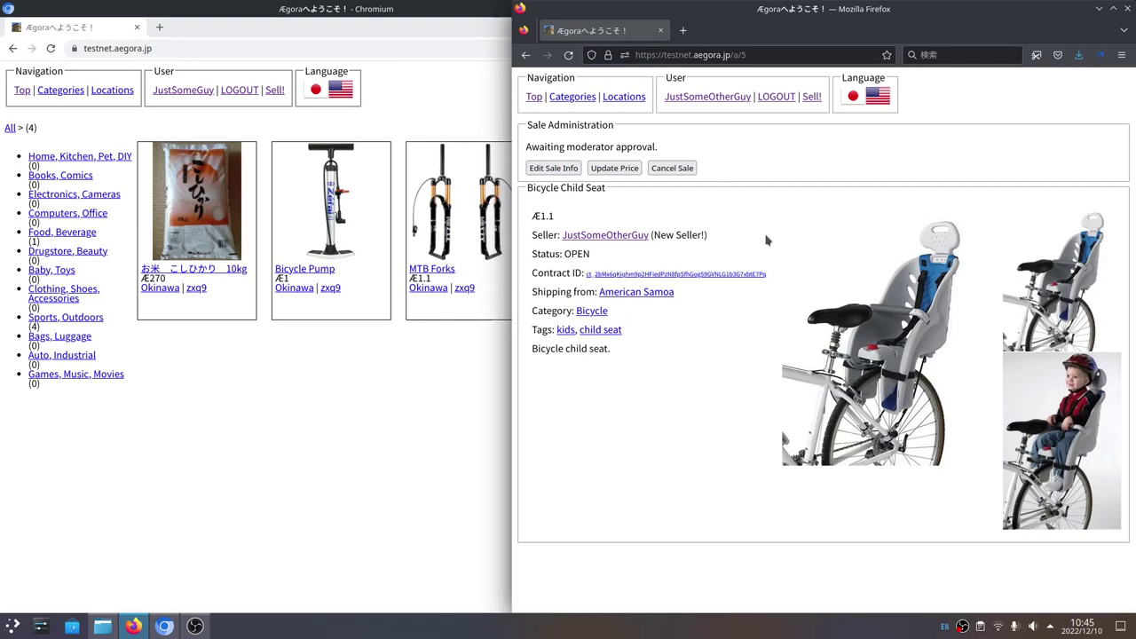
{"action": "key", "text": "F5"}
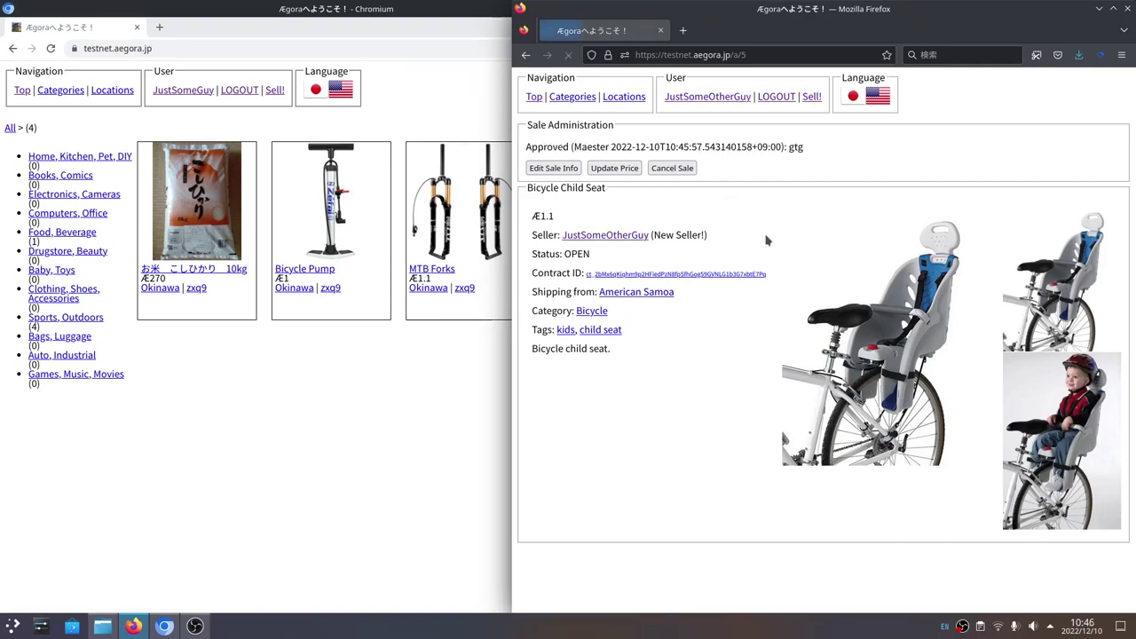
Step: Reload the seller's listing to show all five items, then open the Bicycle Child Seat at Æ1.1
{"action": "left_click", "coordinate": [534, 96]}
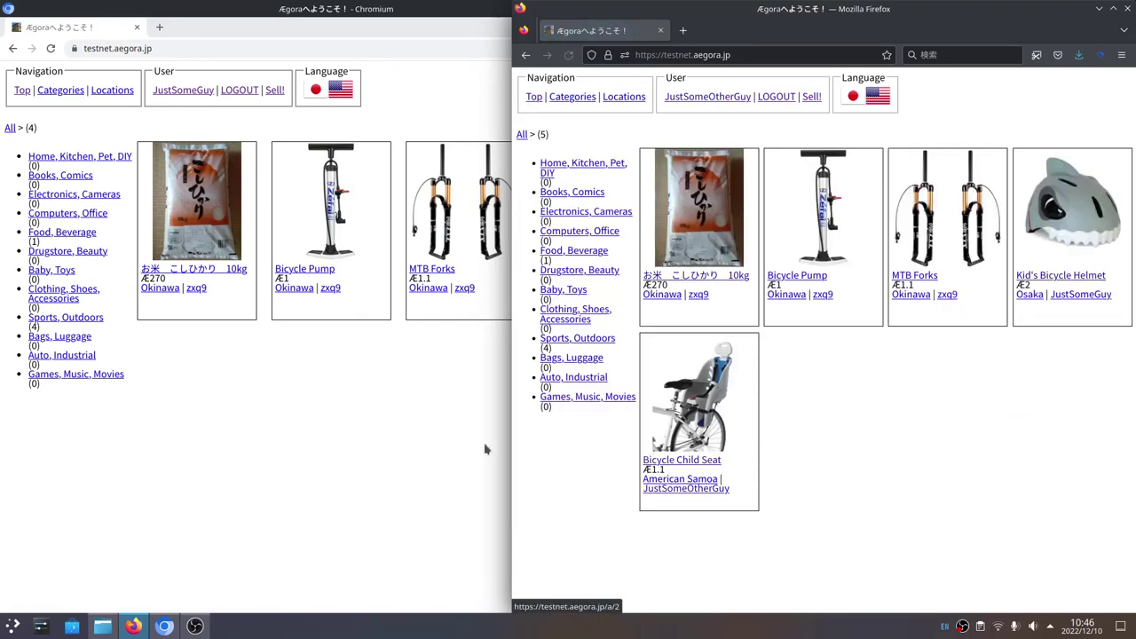
{"action": "left_click", "coordinate": [431, 434]}
{"action": "key", "text": "F5"}
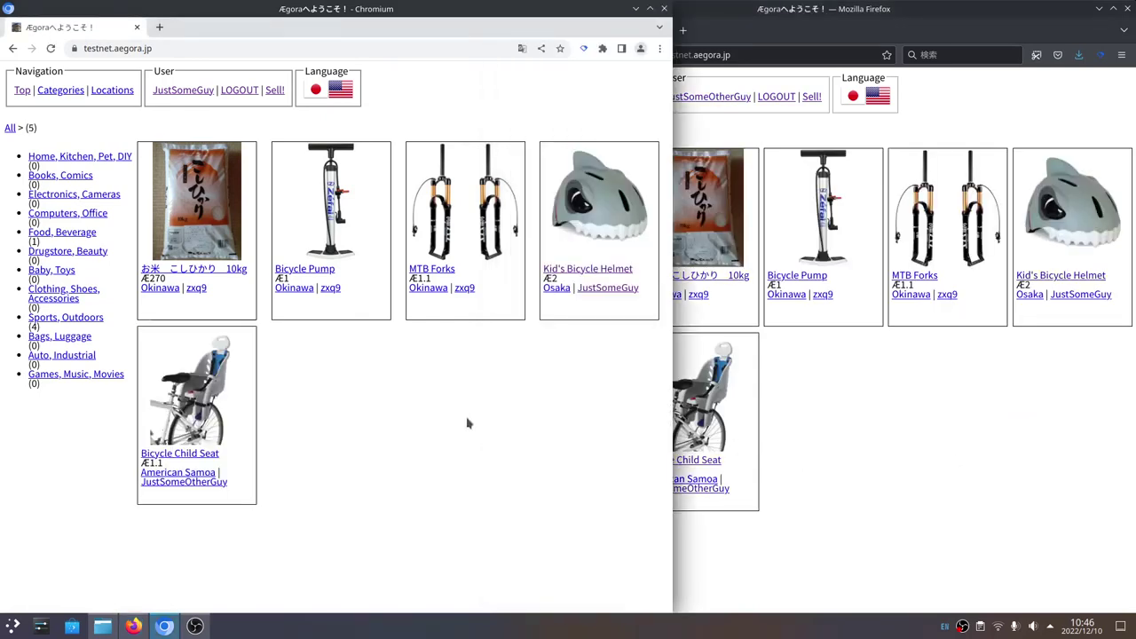
{"action": "left_click", "coordinate": [899, 441]}
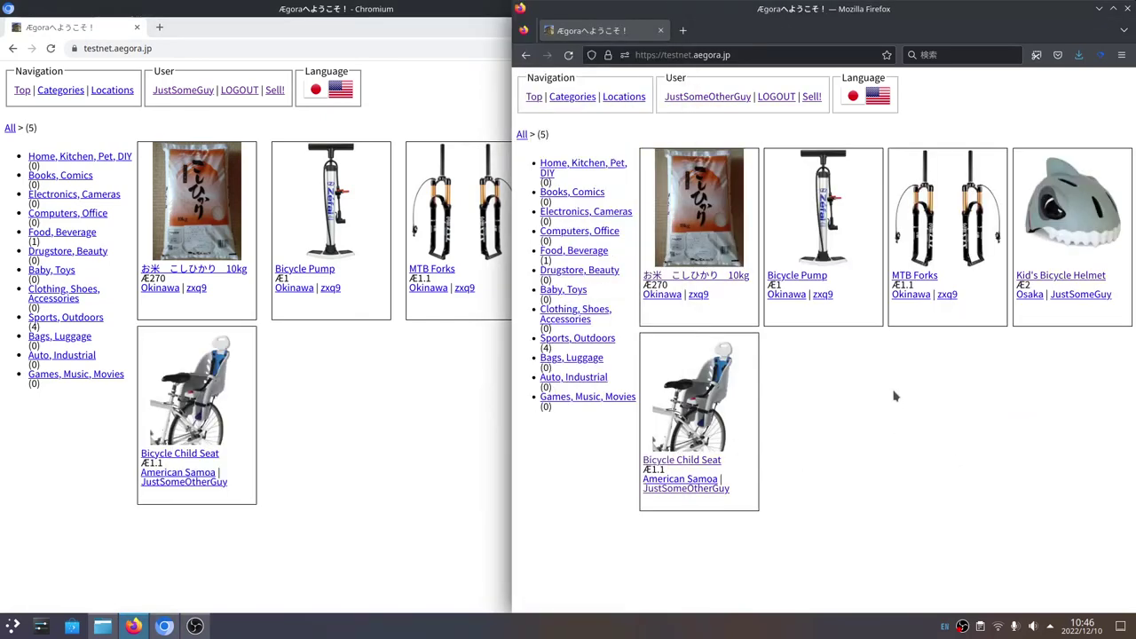
{"action": "left_click", "coordinate": [713, 428]}
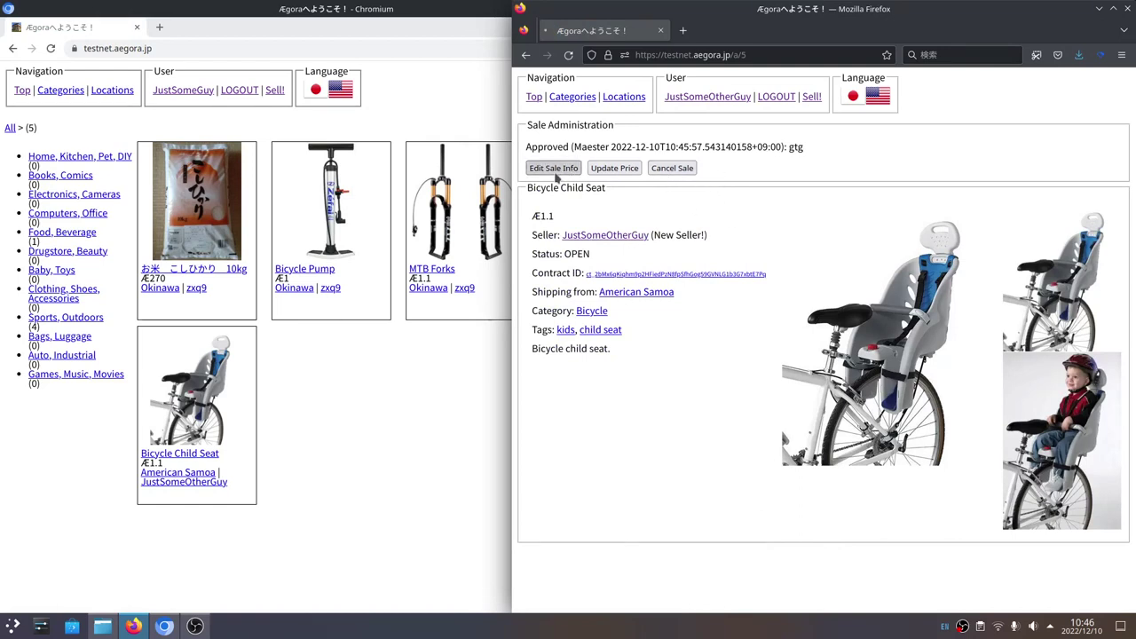
Step: View the Child Seat's Edit Sale Info and Update Price forms unchanged, then return to Top
{"action": "left_click", "coordinate": [555, 172]}
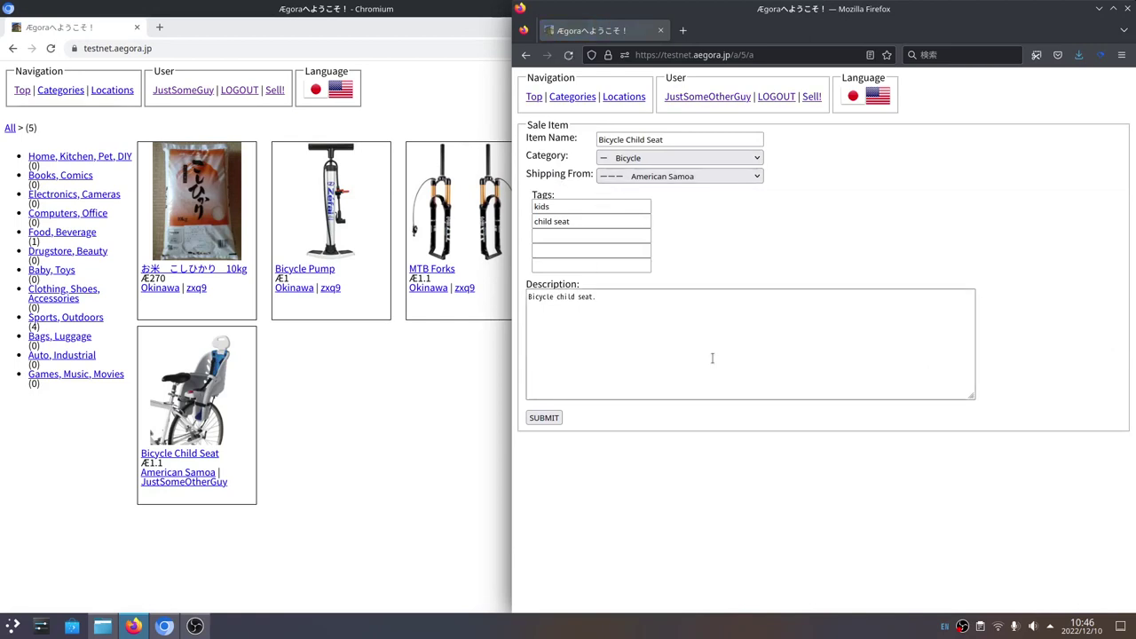
{"action": "left_click", "coordinate": [526, 55]}
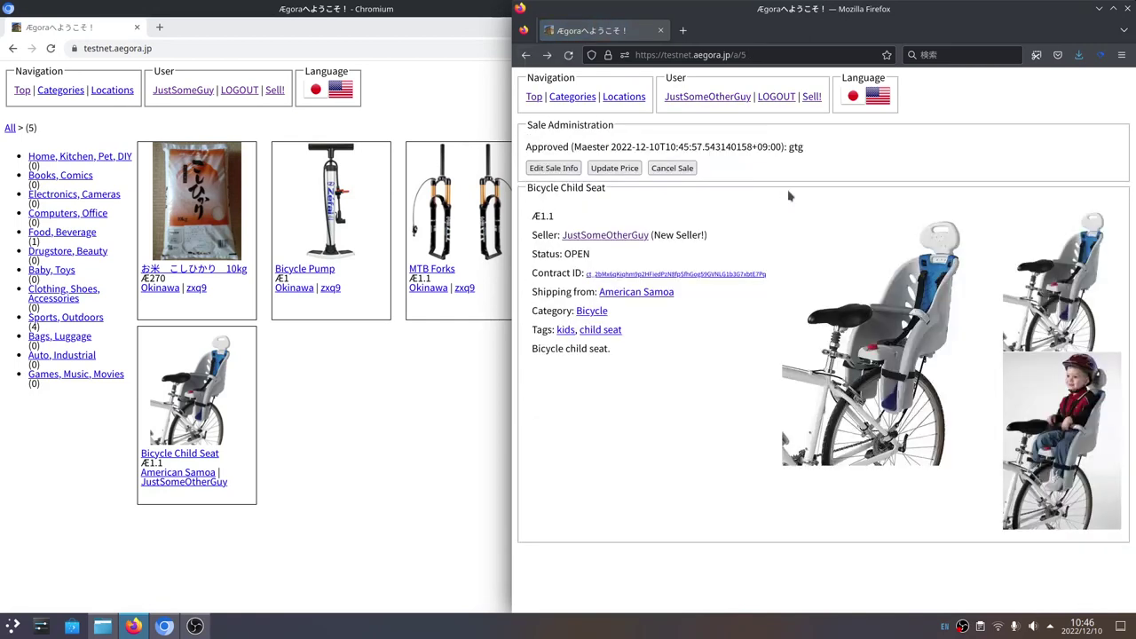
{"action": "left_click", "coordinate": [554, 172]}
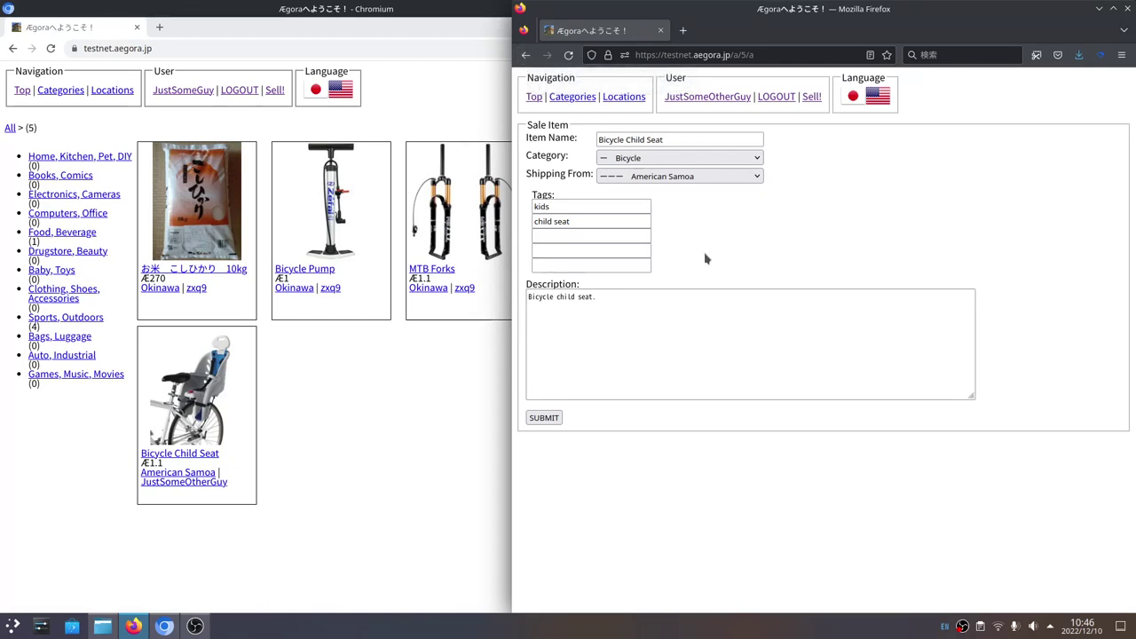
{"action": "left_click", "coordinate": [525, 55]}
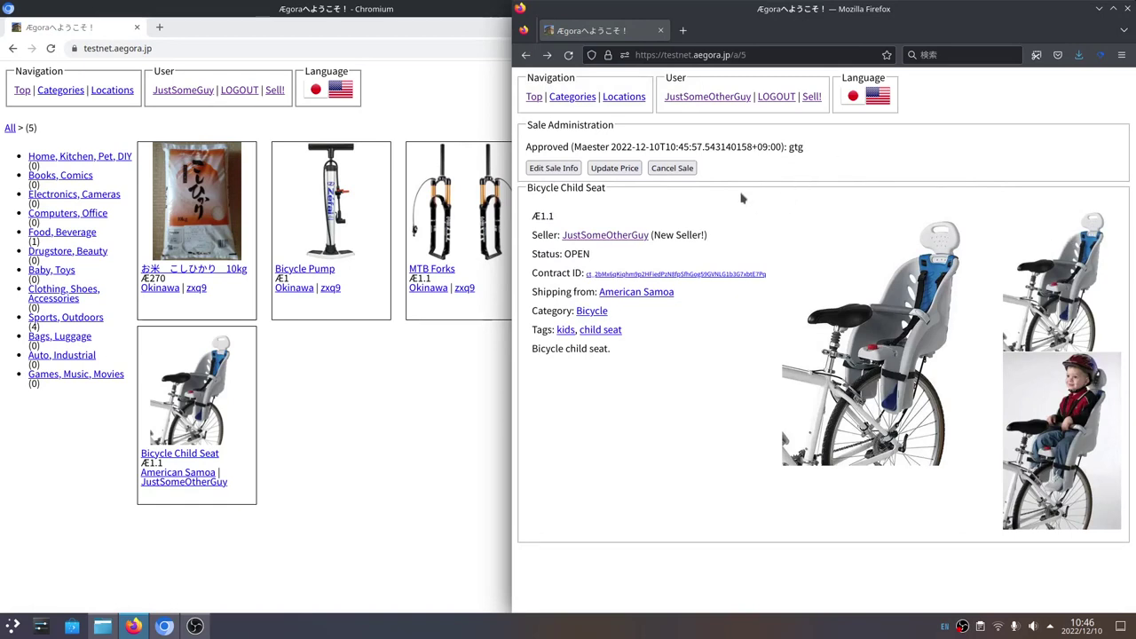
{"action": "left_click", "coordinate": [618, 171]}
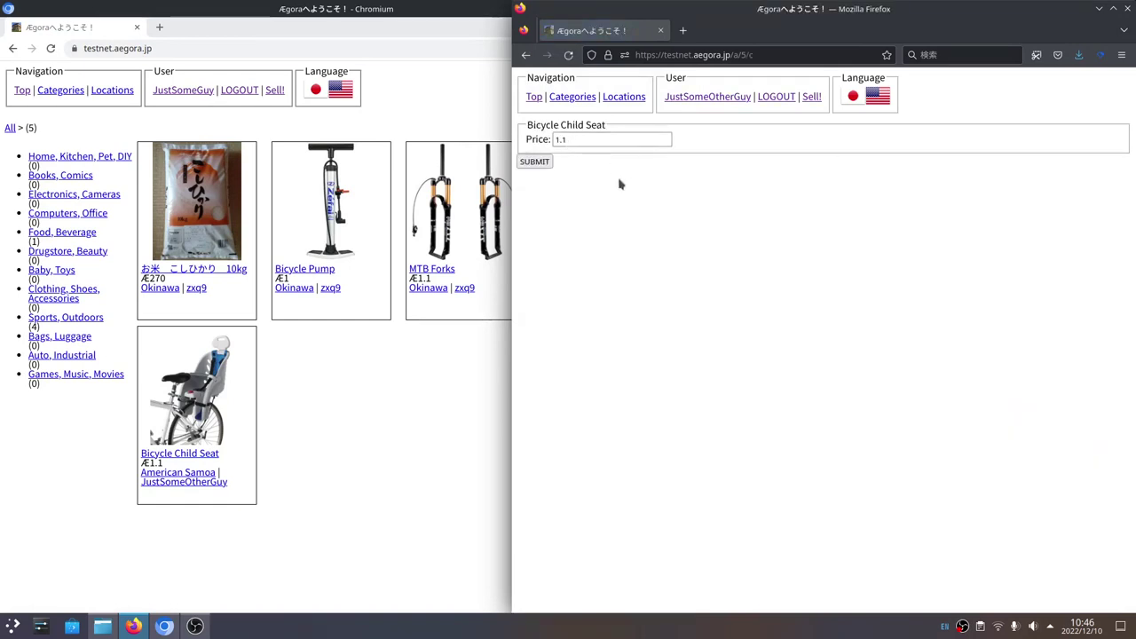
{"action": "left_click", "coordinate": [535, 98]}
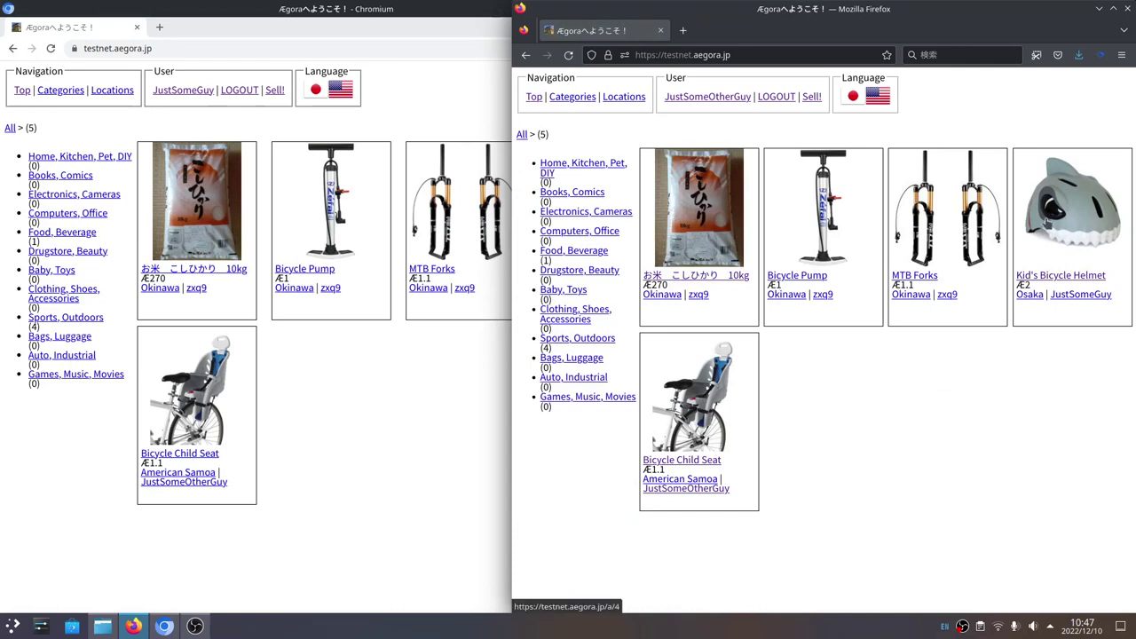
Step: Bid Æ2 on the Kid's Bicycle Helmet via BUY!, confirming in the wallet and submitting
{"action": "left_click", "coordinate": [1047, 224]}
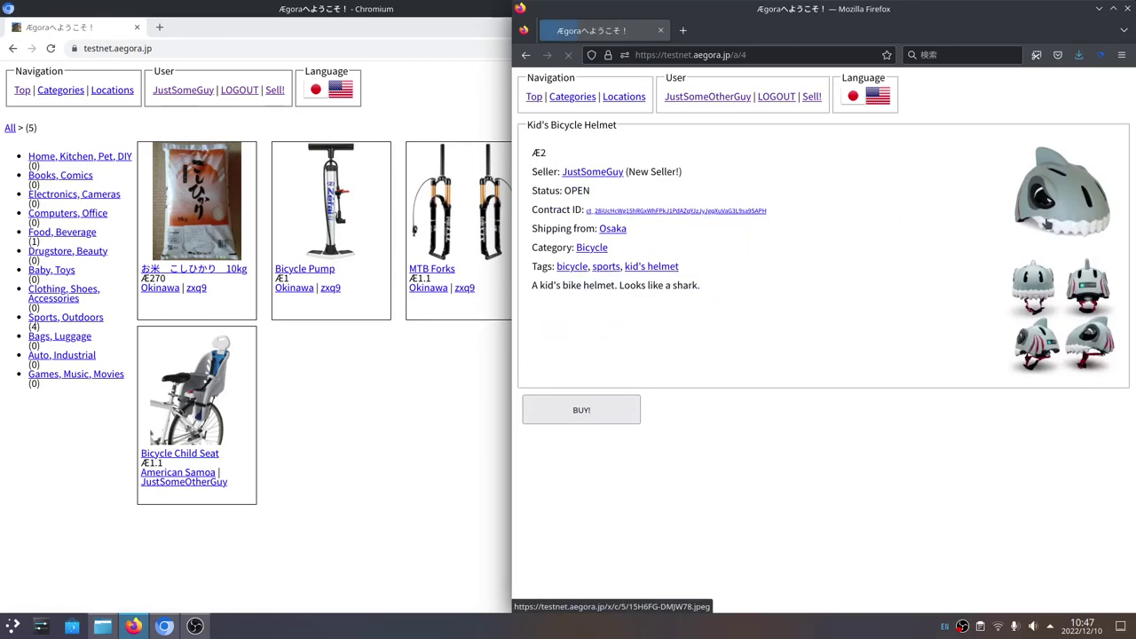
{"action": "left_click", "coordinate": [601, 410]}
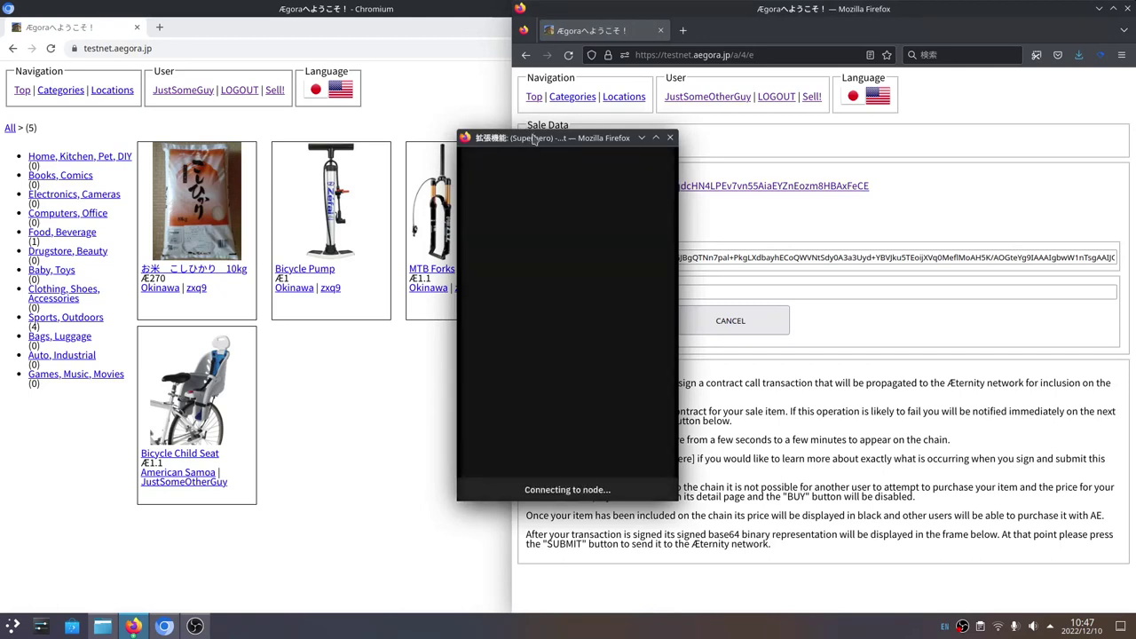
{"action": "left_click_drag", "start_coordinate": [531, 143], "coordinate": [622, 147]}
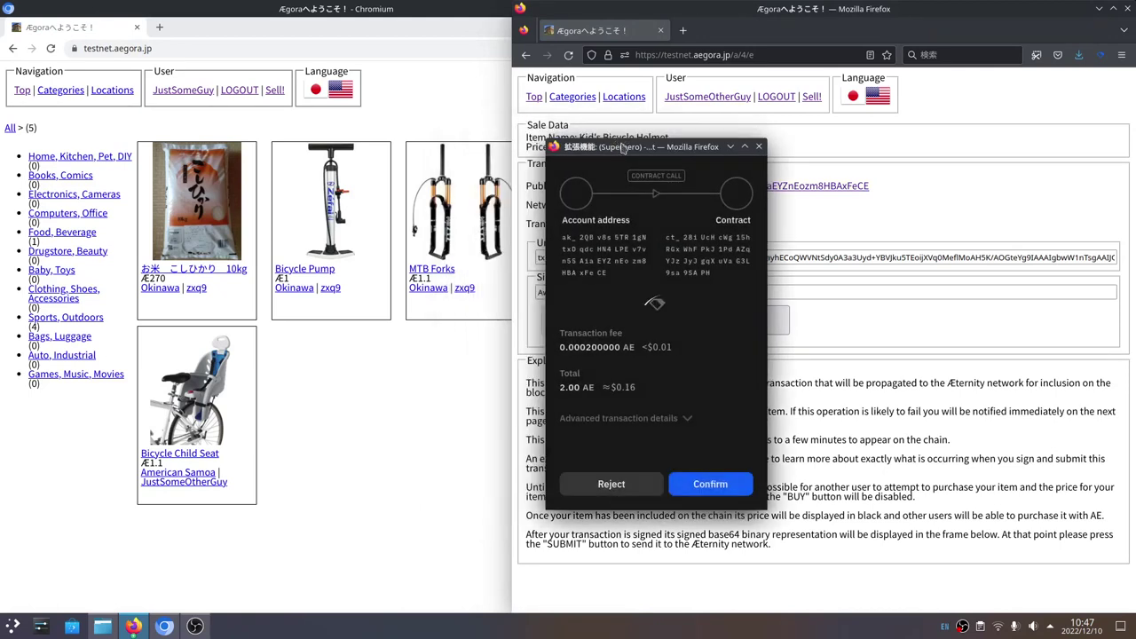
{"action": "left_click", "coordinate": [417, 393]}
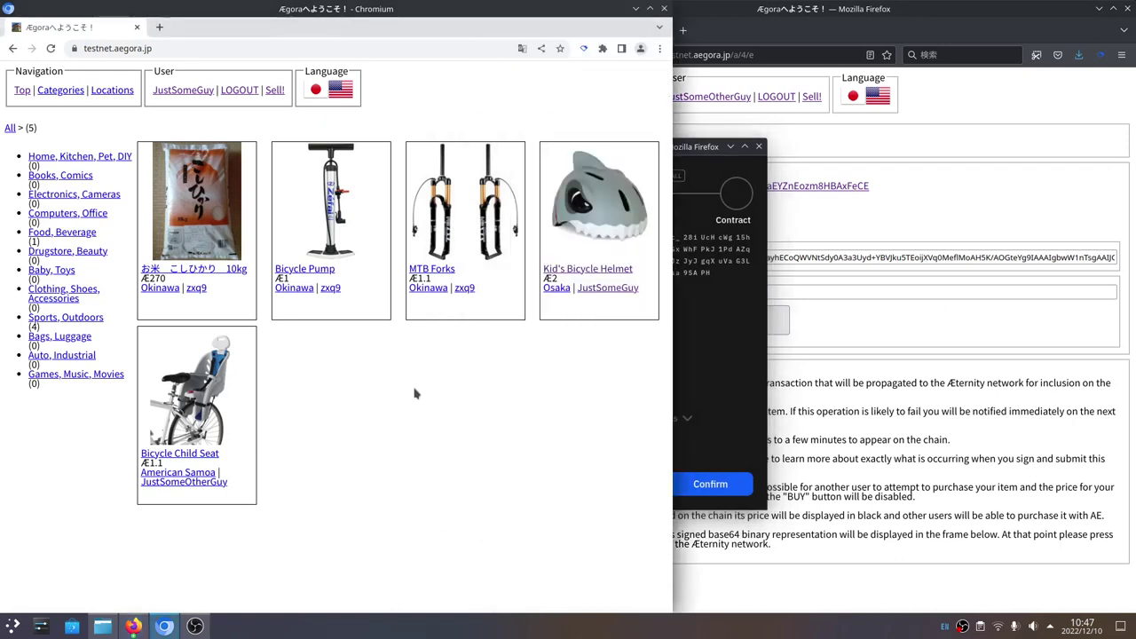
{"action": "left_click", "coordinate": [689, 151]}
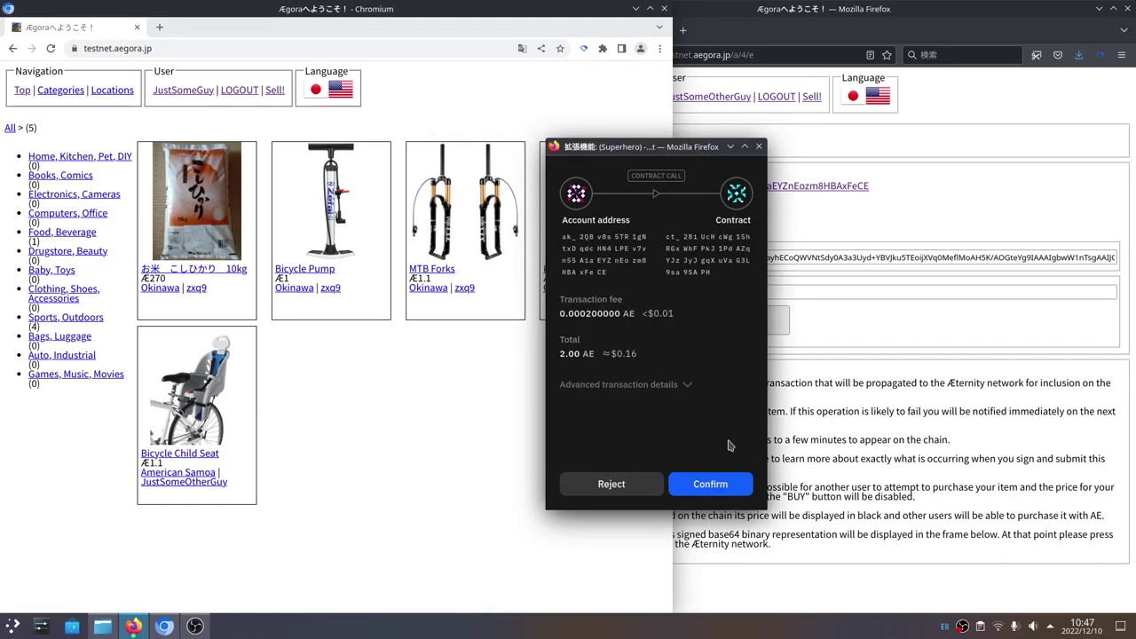
{"action": "left_click", "coordinate": [721, 490]}
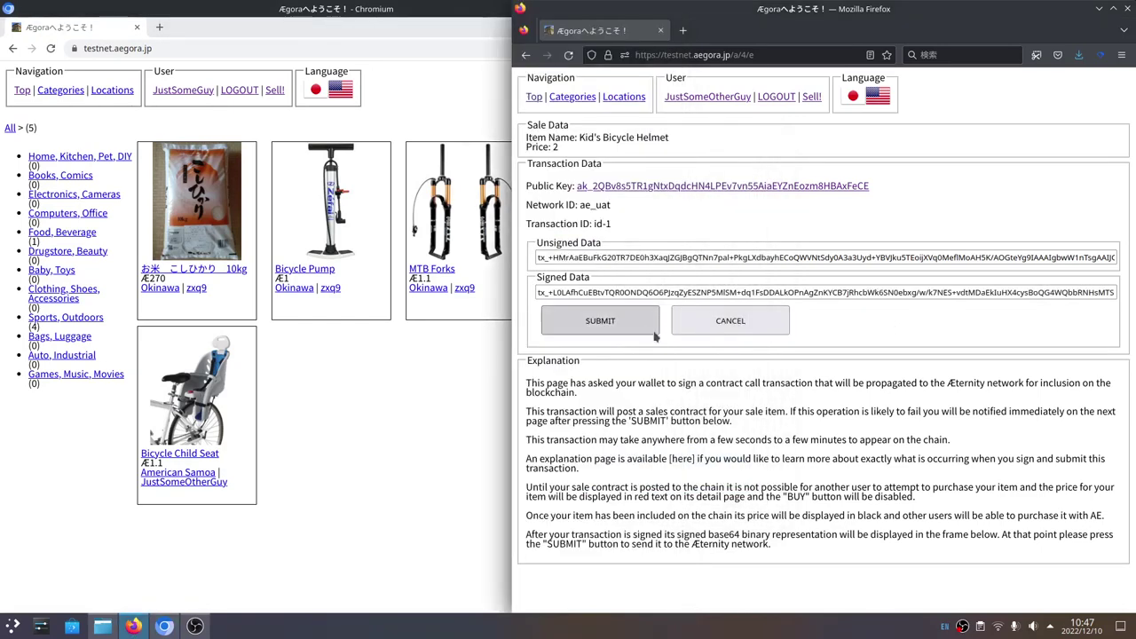
{"action": "left_click", "coordinate": [644, 330]}
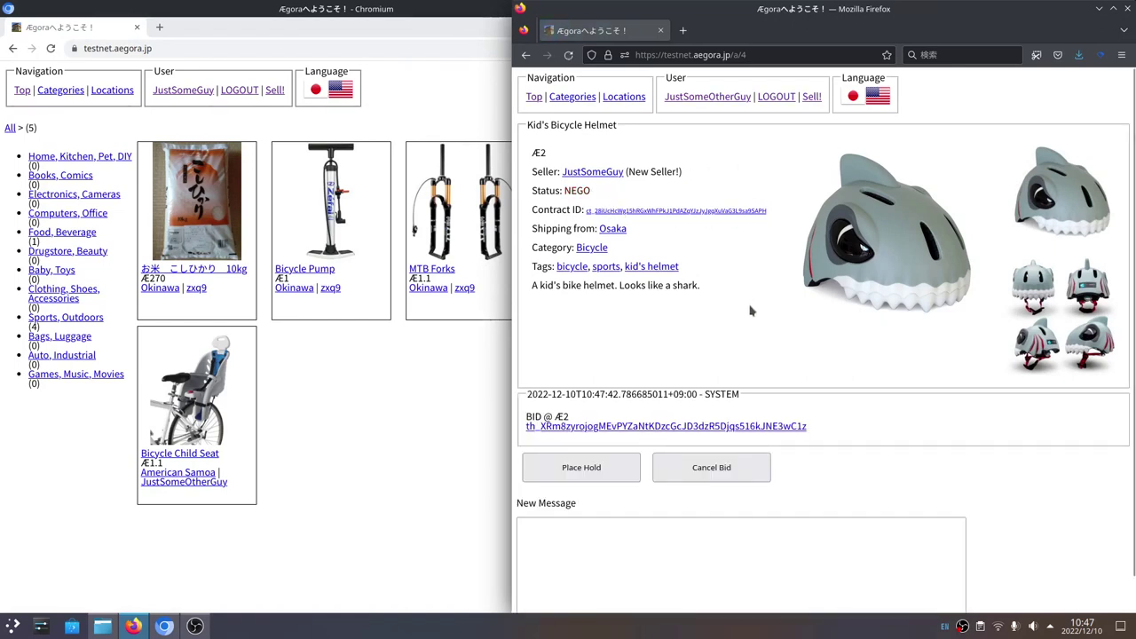
Step: As seller, open the Kid's Bicycle Helmet page and scroll to the Æ2 bid and Accept Bid options
{"action": "scroll", "coordinate": [737, 309], "scroll_direction": "down", "scroll_amount": 1}
{"action": "scroll", "coordinate": [824, 256], "scroll_direction": "up", "scroll_amount": 1}
{"action": "scroll", "coordinate": [816, 382], "scroll_direction": "down", "scroll_amount": 1}
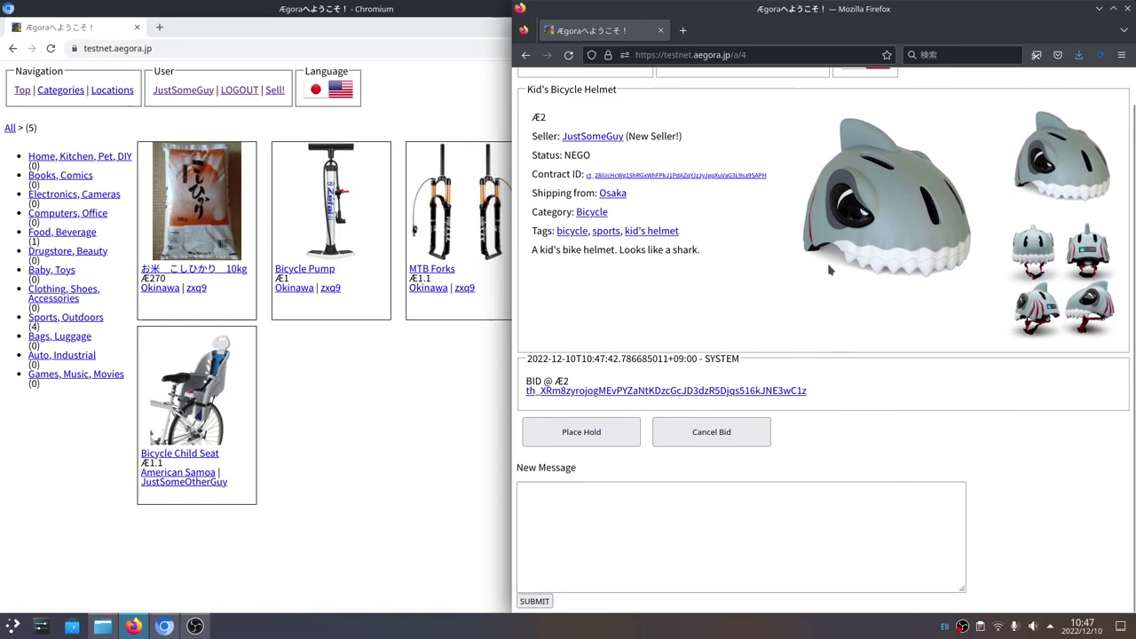
{"action": "left_click", "coordinate": [423, 425]}
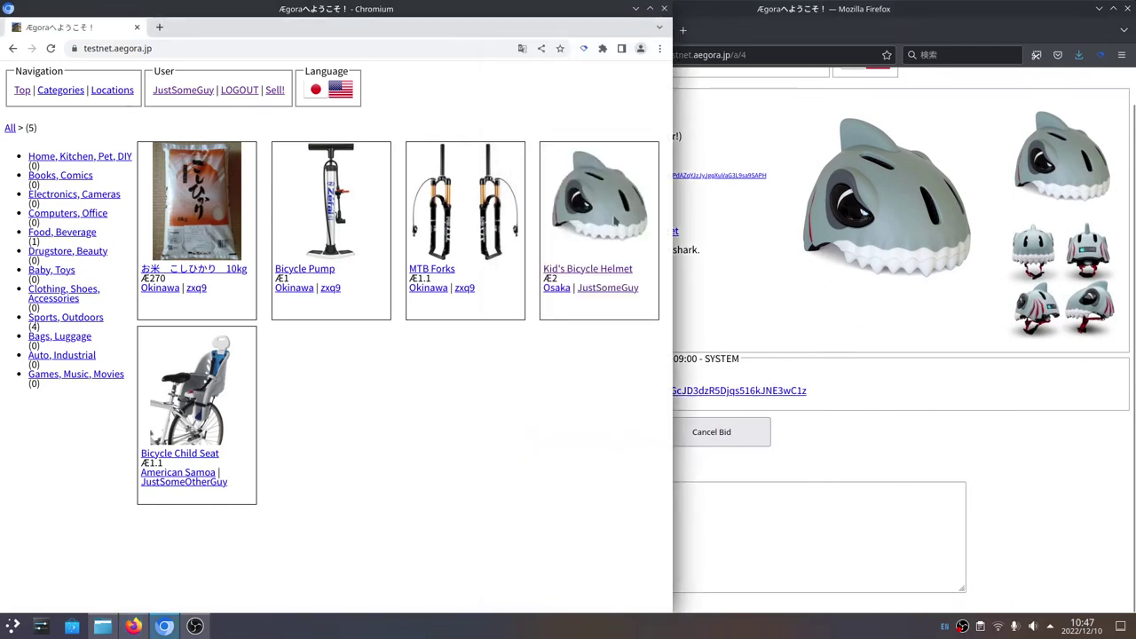
{"action": "left_click", "coordinate": [614, 222]}
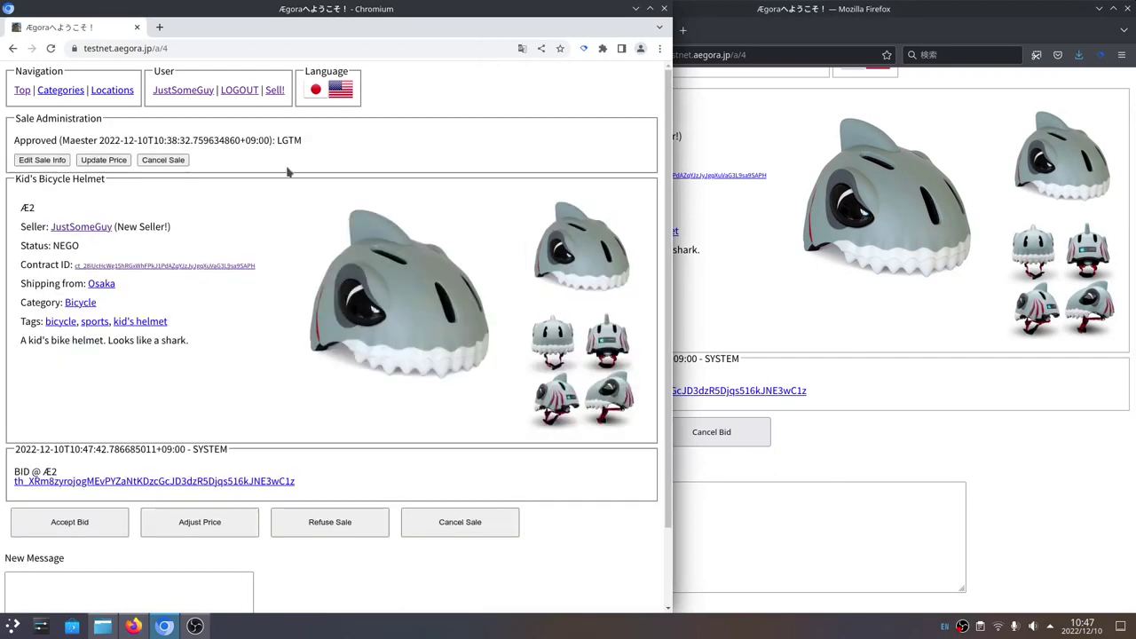
{"action": "scroll", "coordinate": [263, 221], "scroll_direction": "down", "scroll_amount": 2}
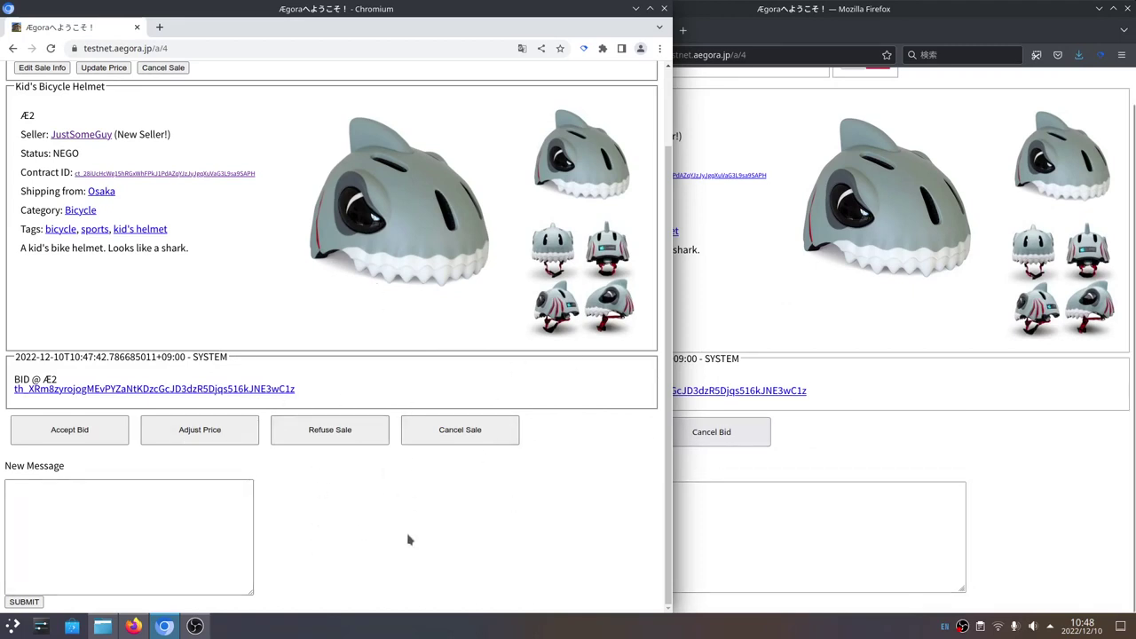
{"action": "left_click", "coordinate": [923, 436]}
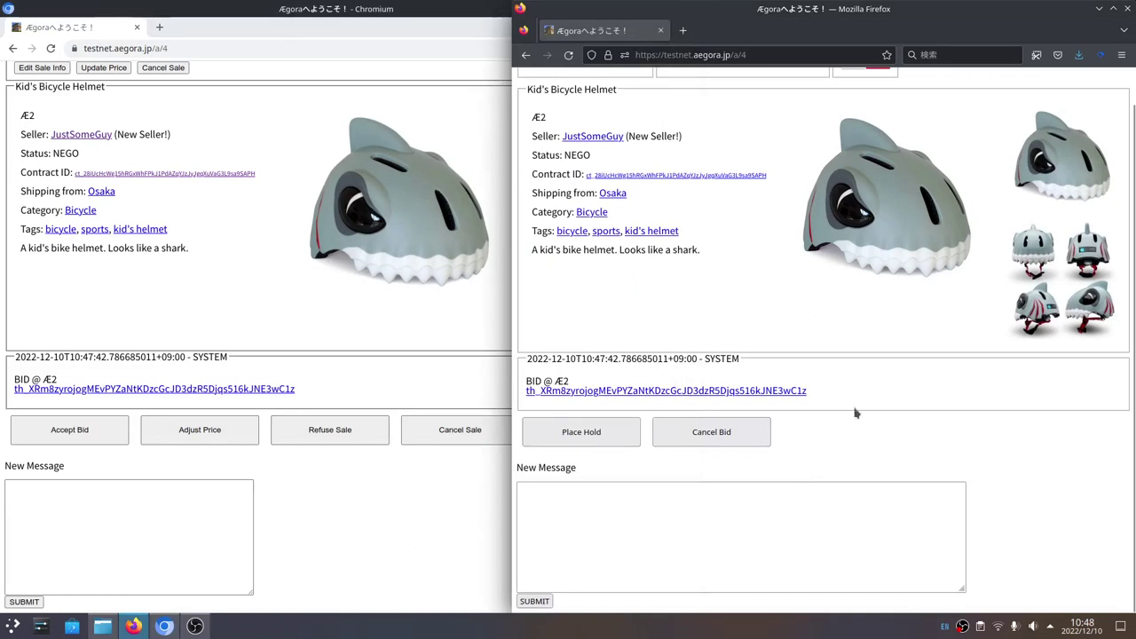
{"action": "left_click", "coordinate": [581, 435]}
Step: As buyer, post a message asking how much shipping to American Samoa will cost
{"action": "left_click", "coordinate": [725, 549]}
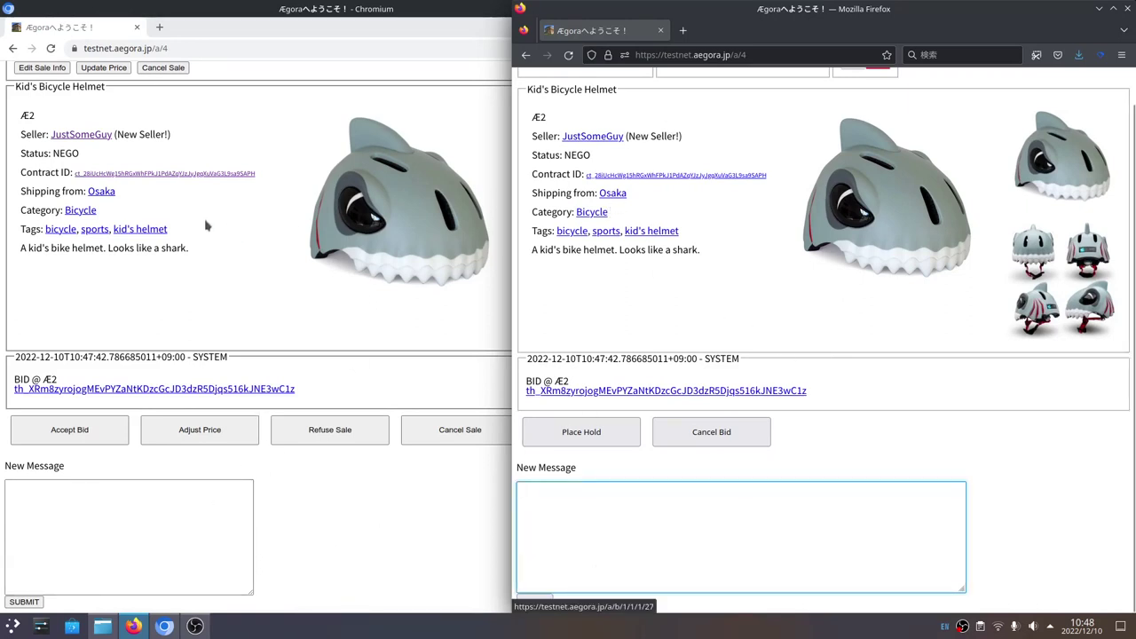
{"action": "left_click", "coordinate": [146, 203]}
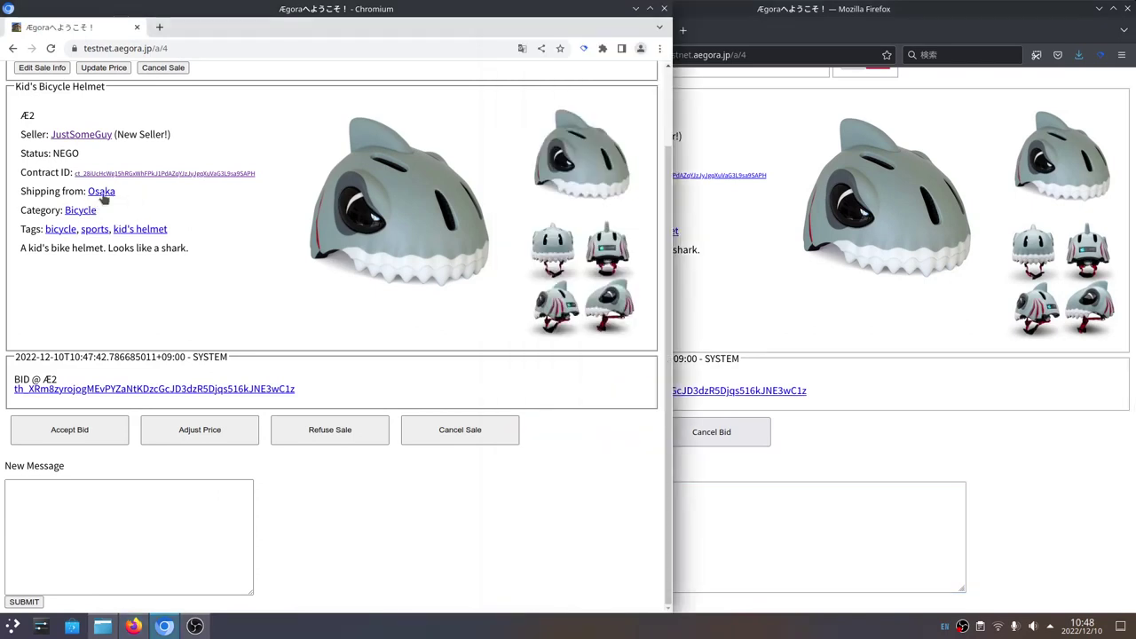
{"action": "left_click", "coordinate": [720, 282]}
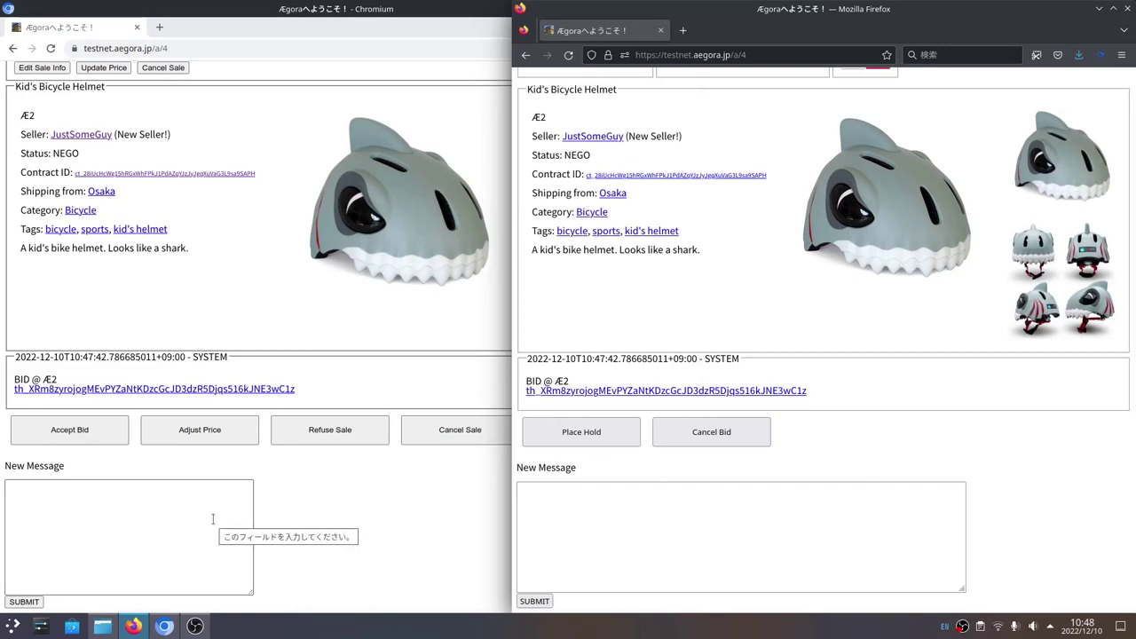
{"action": "left_click", "coordinate": [629, 531]}
{"action": "type", "text": "H"}
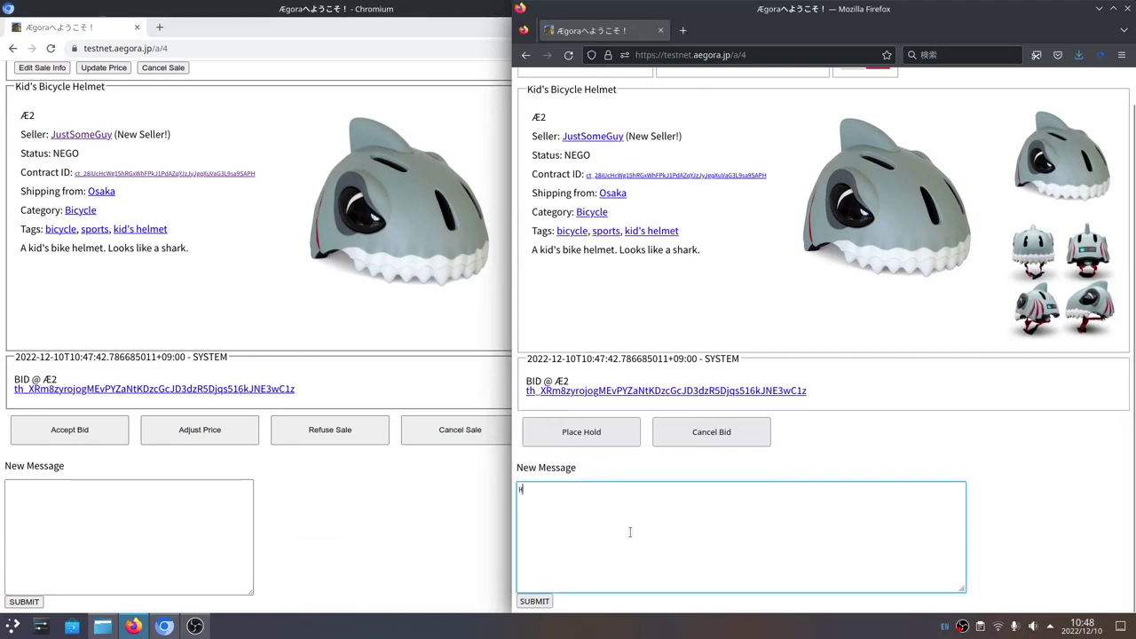
{"action": "type", "text": "ow much will it cost to ship to American Samoa?"}
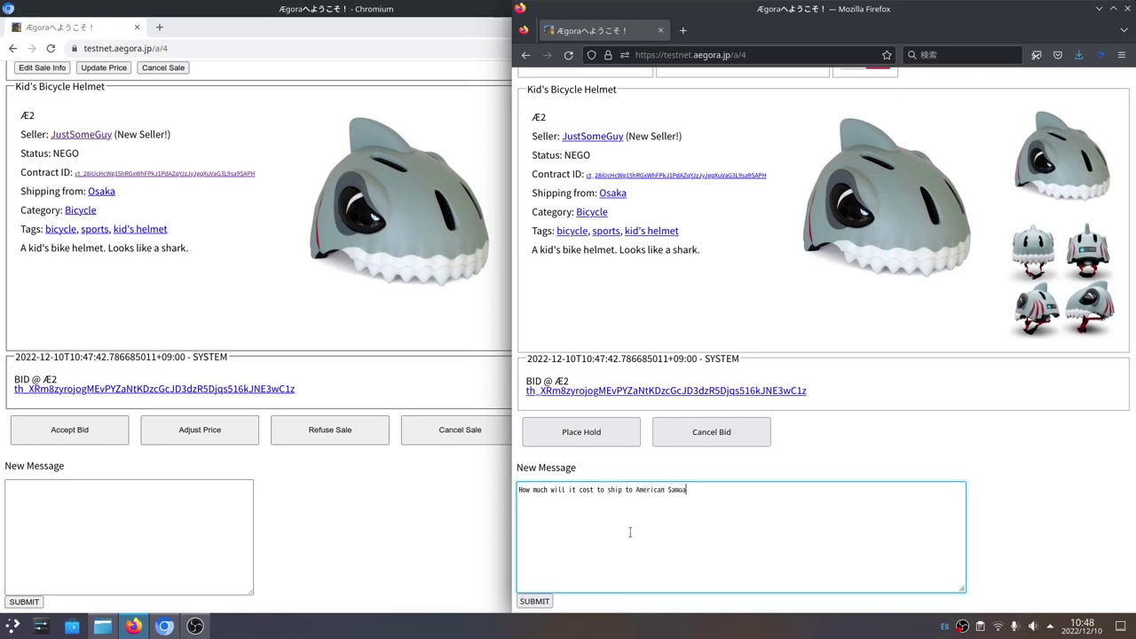
{"action": "left_click", "coordinate": [534, 601]}
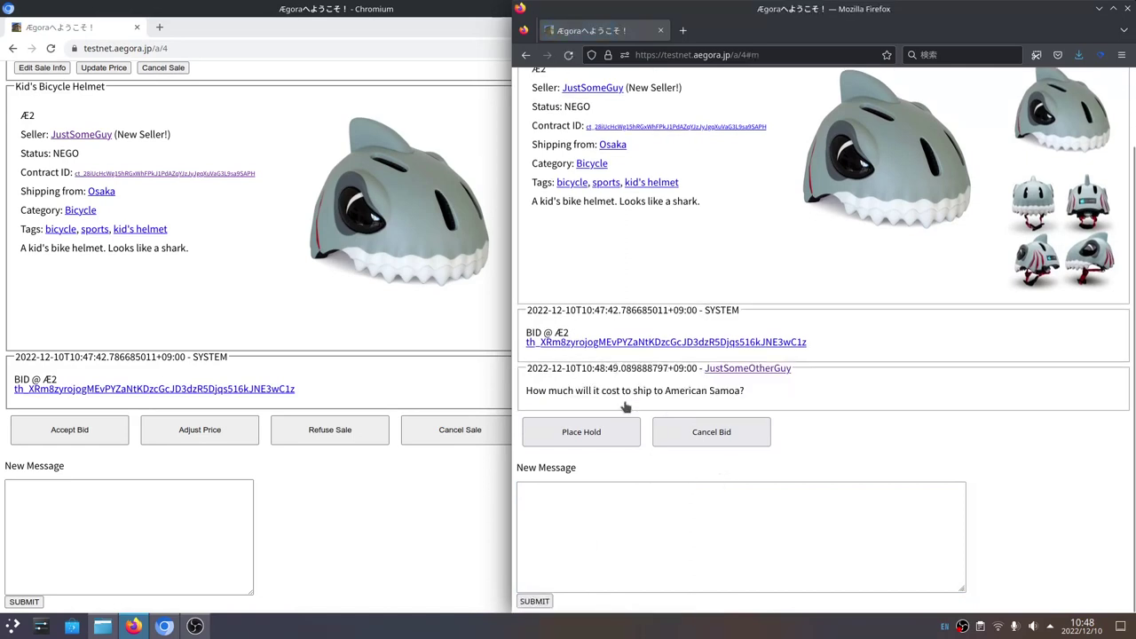
Step: As seller, reply 'It will cost 1.1 AE. I'll adjust the price.'
{"action": "left_click", "coordinate": [320, 493]}
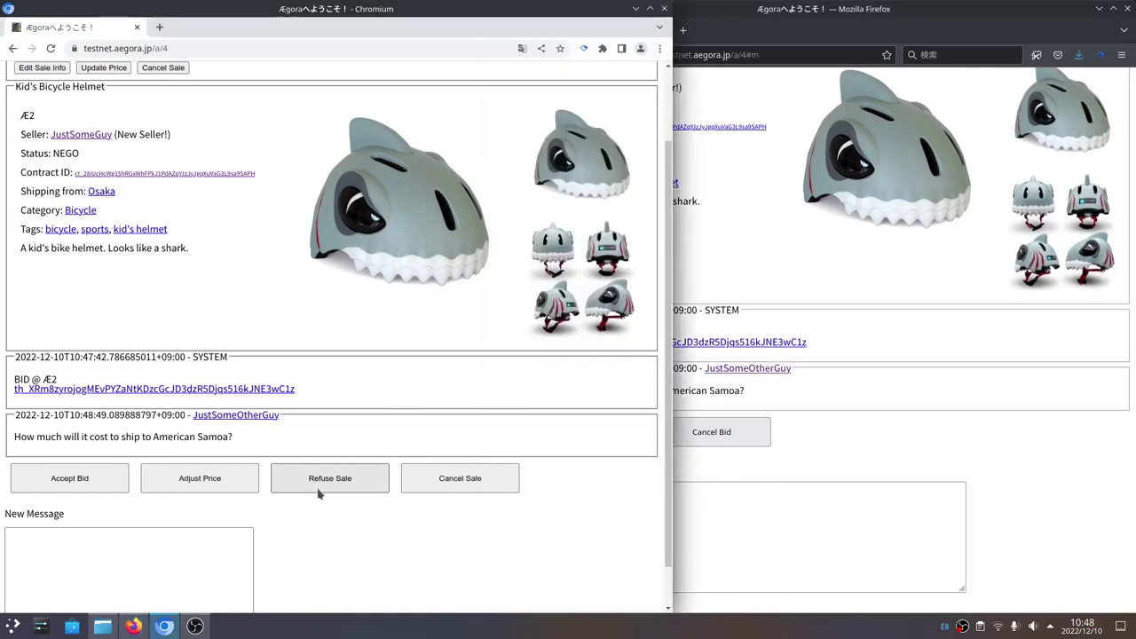
{"action": "scroll", "coordinate": [320, 492], "scroll_direction": "down", "scroll_amount": 1}
{"action": "left_click", "coordinate": [201, 526]}
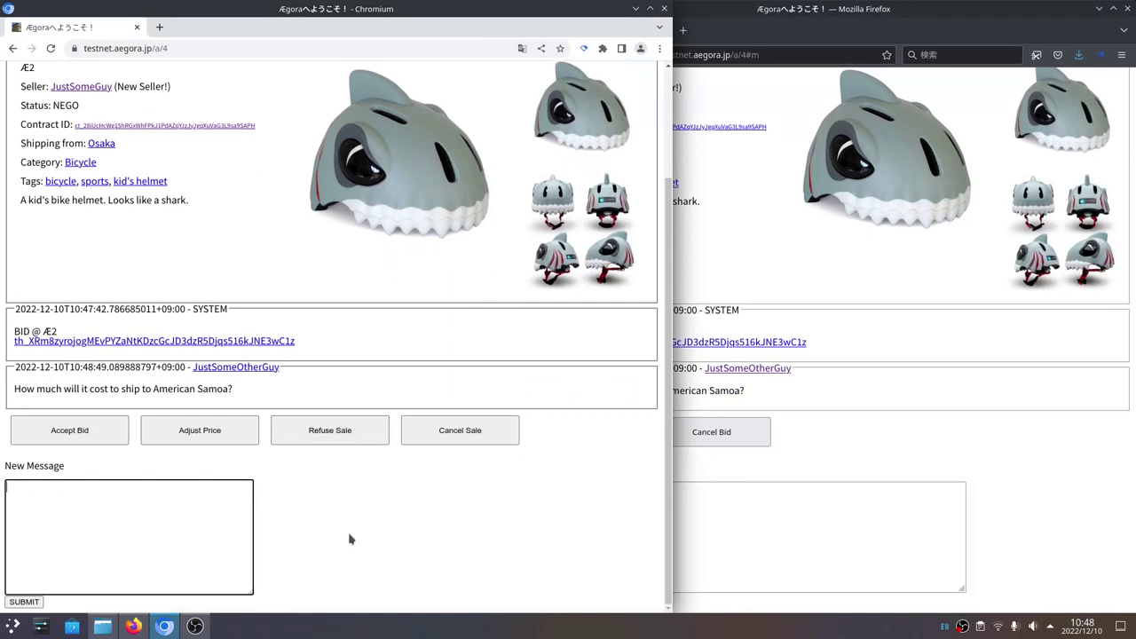
{"action": "type", "text": "It will cost 1.1 AE. I'll adjust the price."}
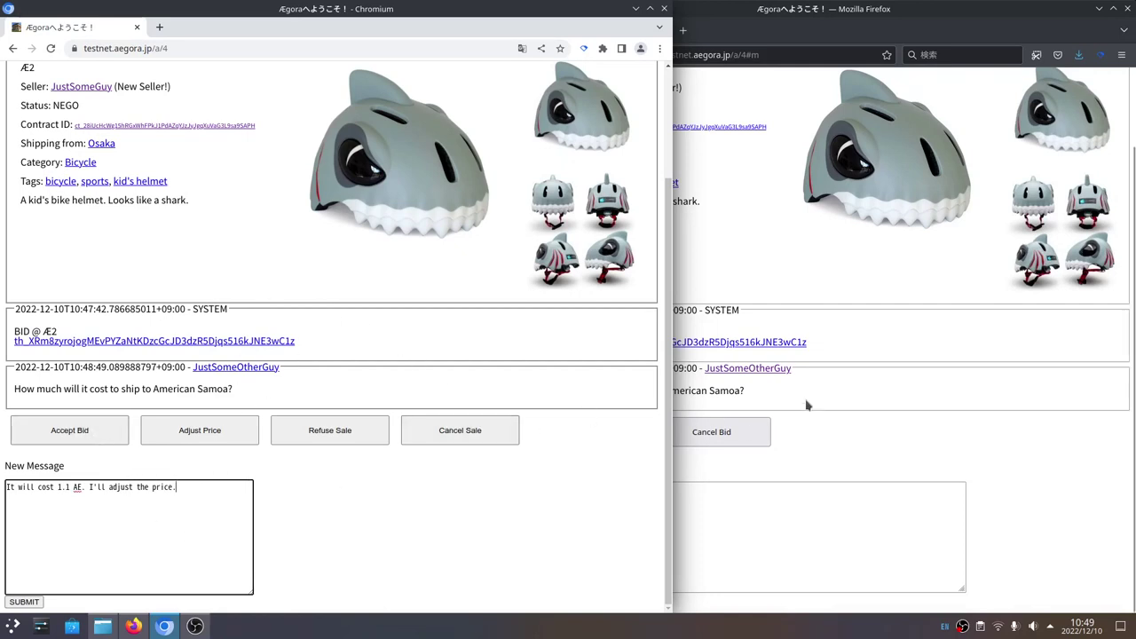
{"action": "left_click", "coordinate": [31, 604]}
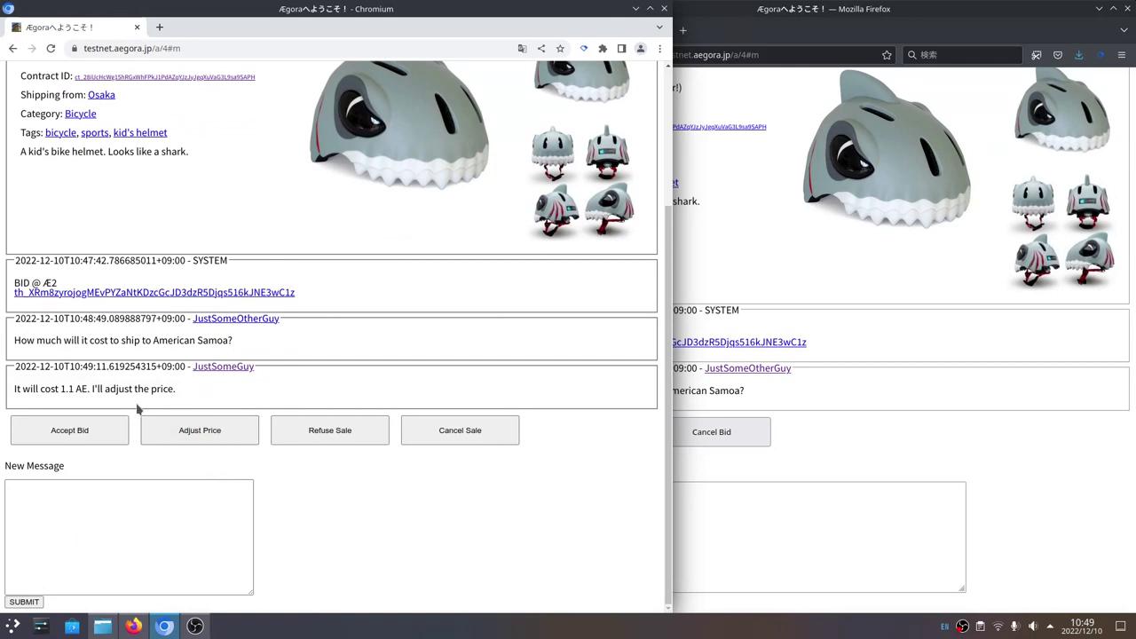
Step: Adjust the helmet's price from Æ2 to Æ3.1 and approve the change in Superhero Wallet
{"action": "left_click", "coordinate": [218, 429]}
{"action": "left_click", "coordinate": [102, 132]}
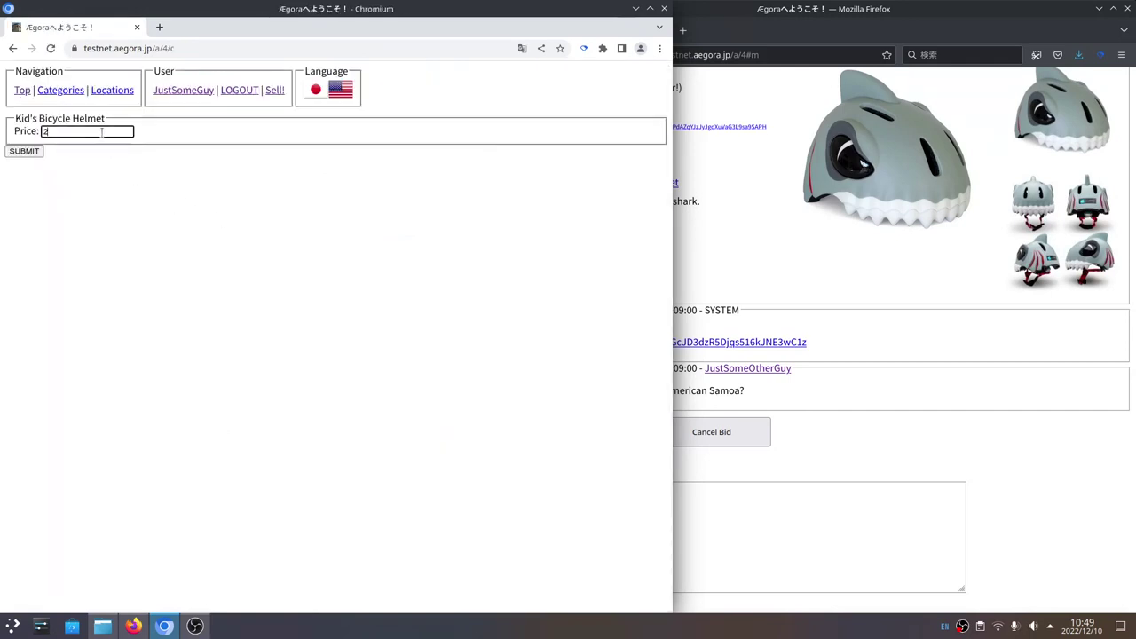
{"action": "key", "text": "BackSpace"}
{"action": "type", "text": "3.1"}
{"action": "left_click", "coordinate": [12, 153]}
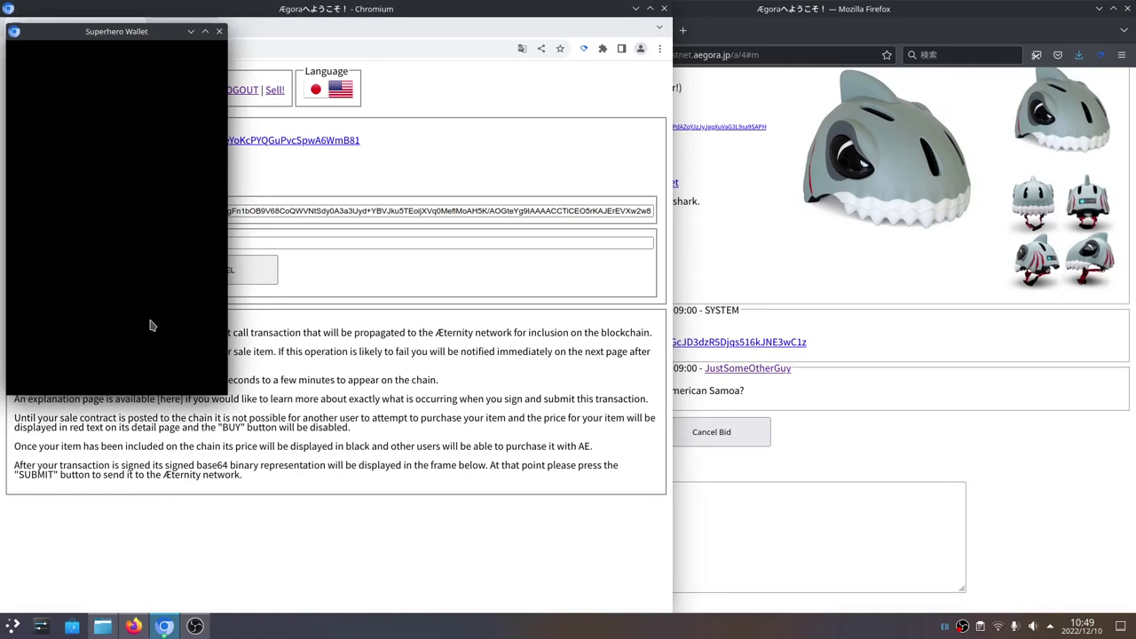
{"action": "left_click_drag", "start_coordinate": [108, 22], "coordinate": [421, 64]}
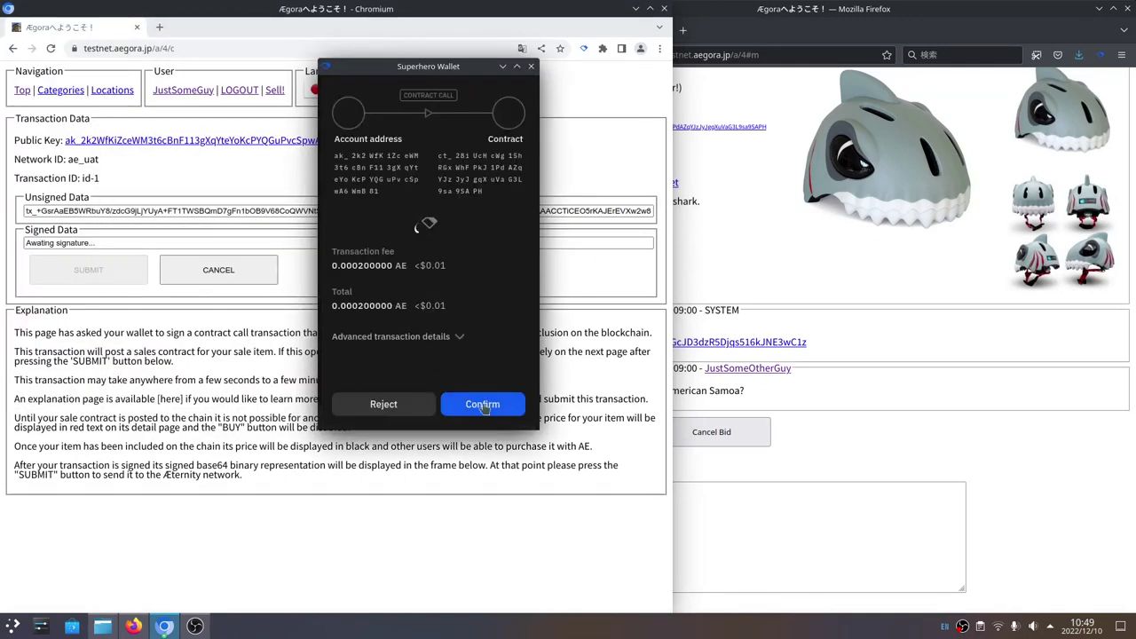
{"action": "left_click", "coordinate": [484, 405]}
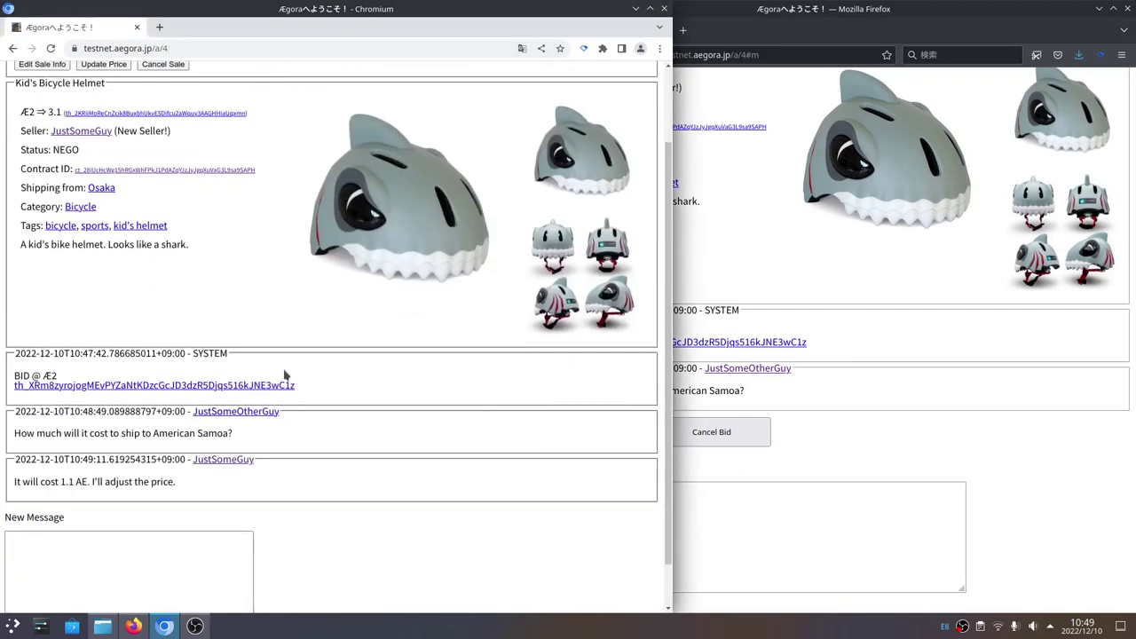
Step: Scroll through the helmet thread to review the recorded price adjustment
{"action": "scroll", "coordinate": [285, 374], "scroll_direction": "down", "scroll_amount": 1}
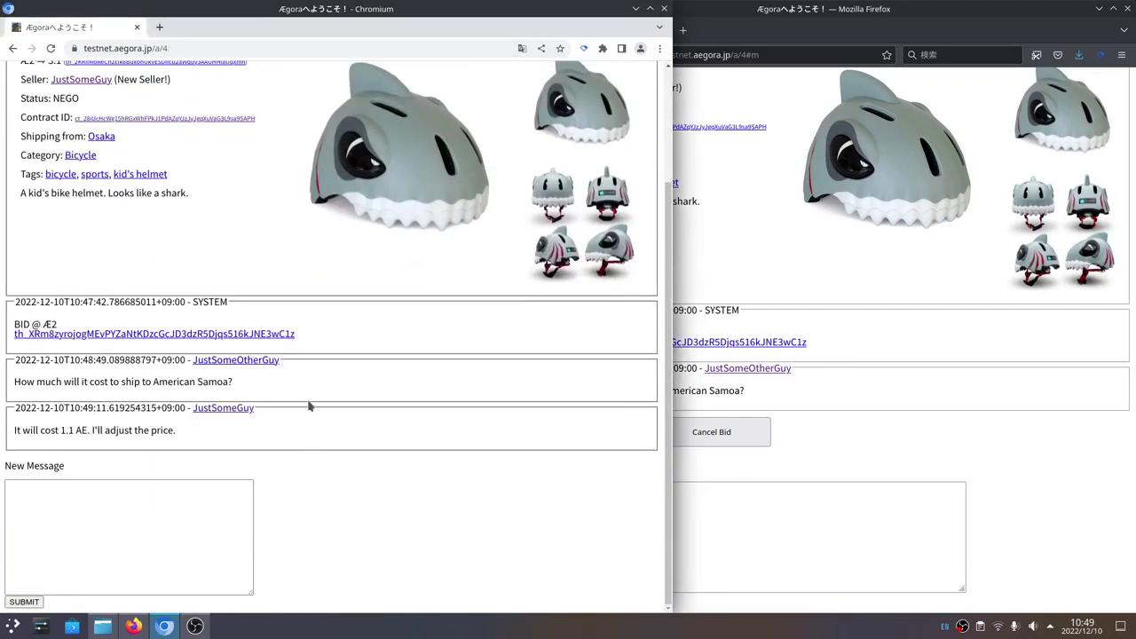
{"action": "scroll", "coordinate": [267, 391], "scroll_direction": "down", "scroll_amount": 2}
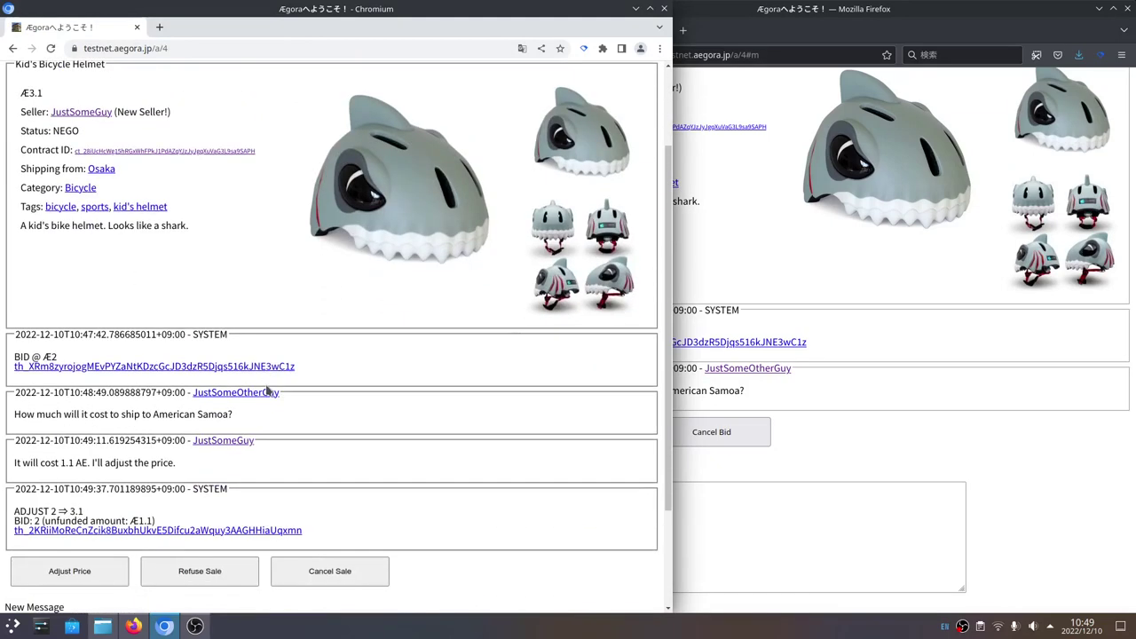
{"action": "scroll", "coordinate": [201, 497], "scroll_direction": "down", "scroll_amount": 3}
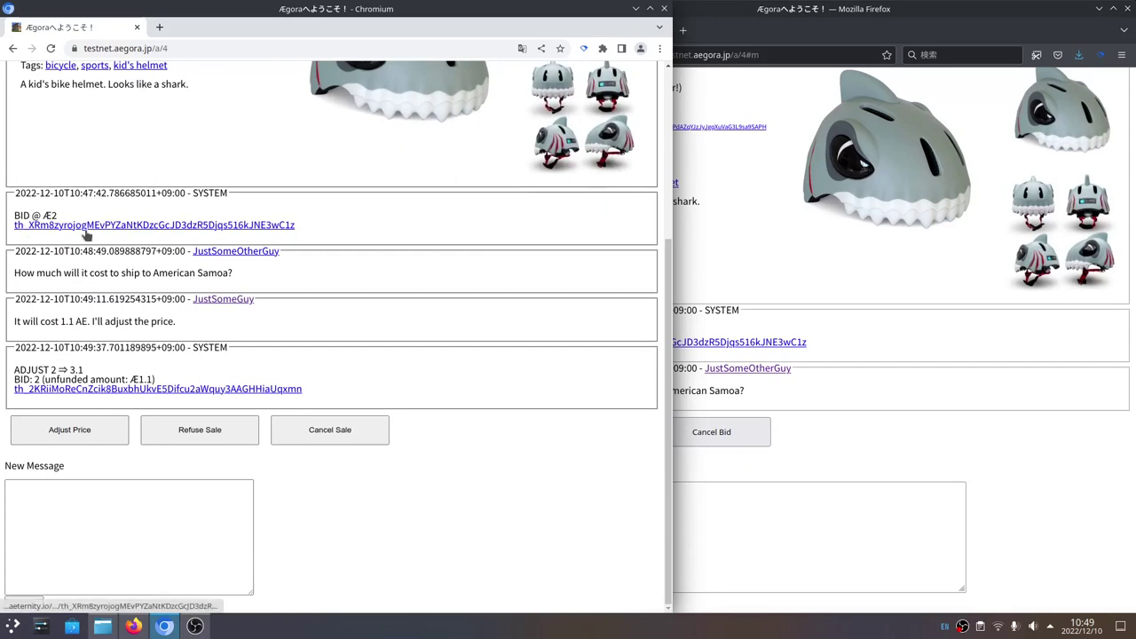
{"action": "left_click_drag", "start_coordinate": [232, 195], "coordinate": [190, 194]}
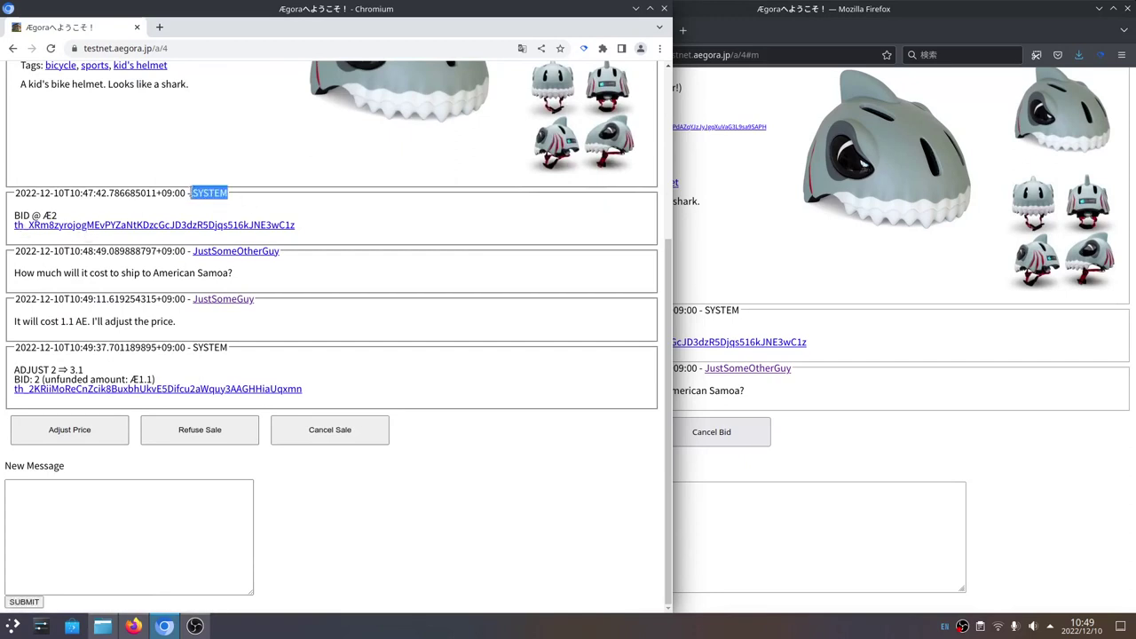
{"action": "left_click", "coordinate": [303, 279]}
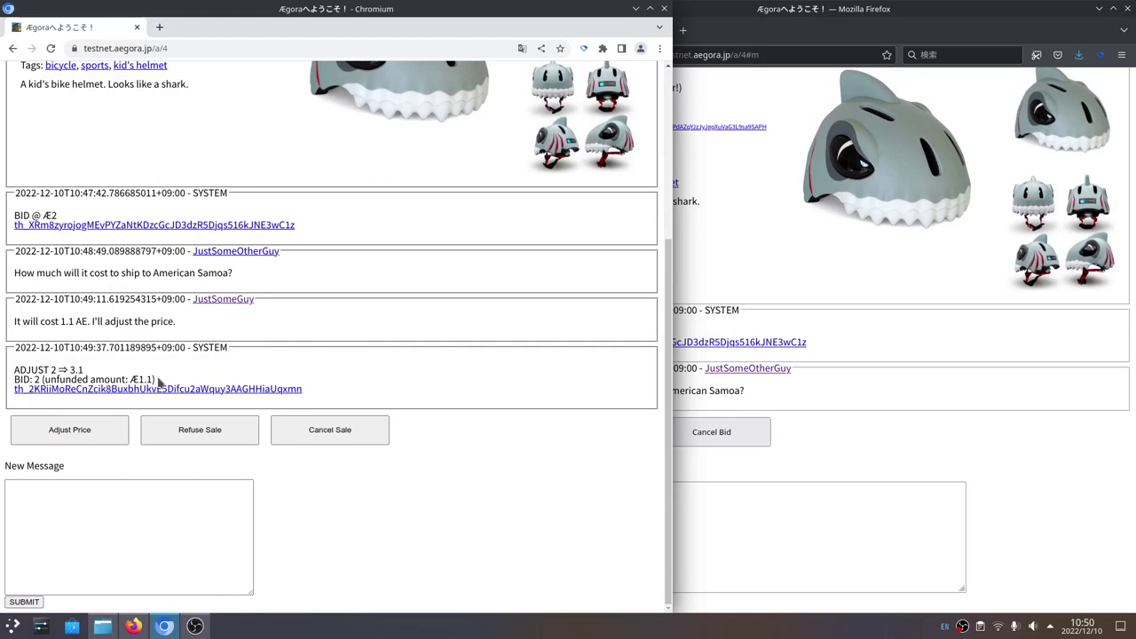
Step: As the buyer, reload the listing and submit an updated Æ3.1 bid, confirming it in the wallet
{"action": "left_click", "coordinate": [848, 433]}
{"action": "key", "text": "F5"}
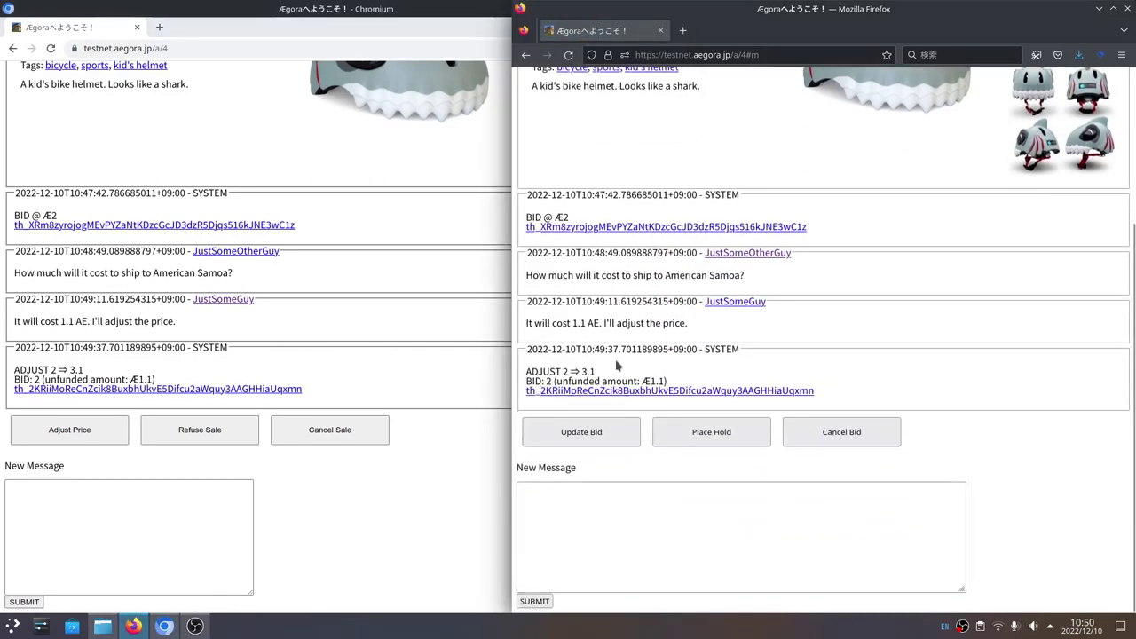
{"action": "left_click", "coordinate": [581, 432]}
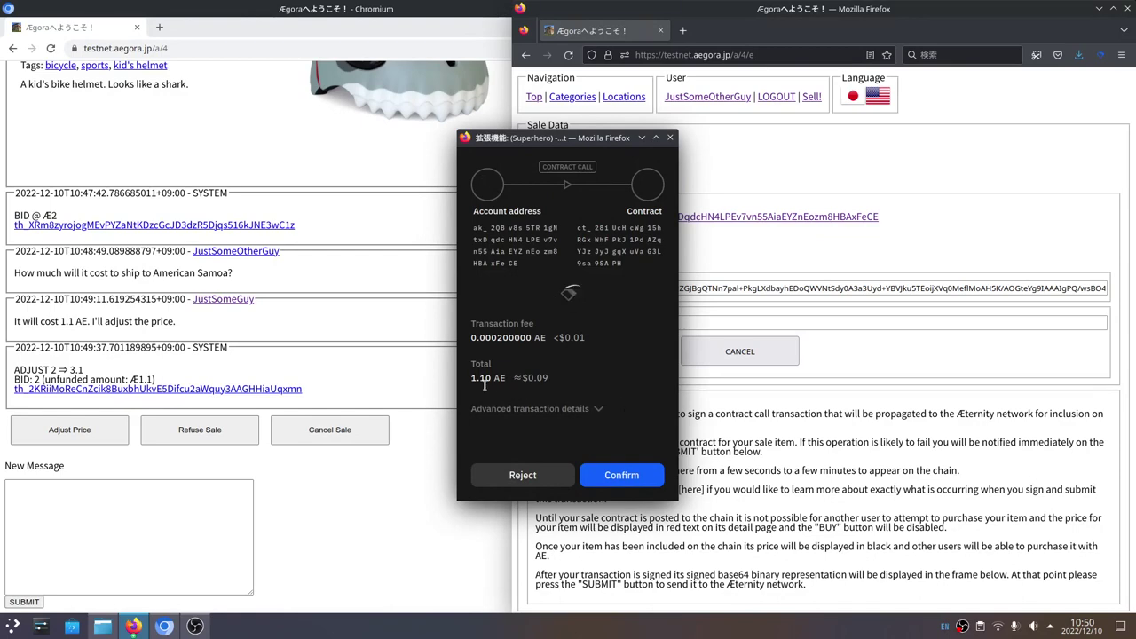
{"action": "left_click", "coordinate": [622, 471]}
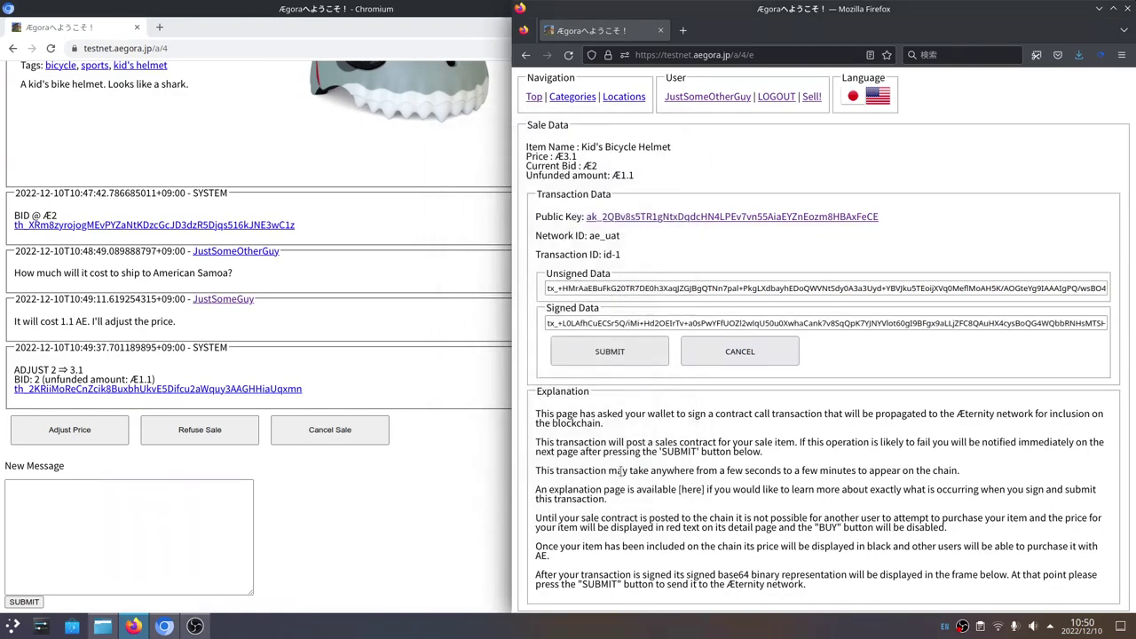
{"action": "left_click", "coordinate": [648, 354]}
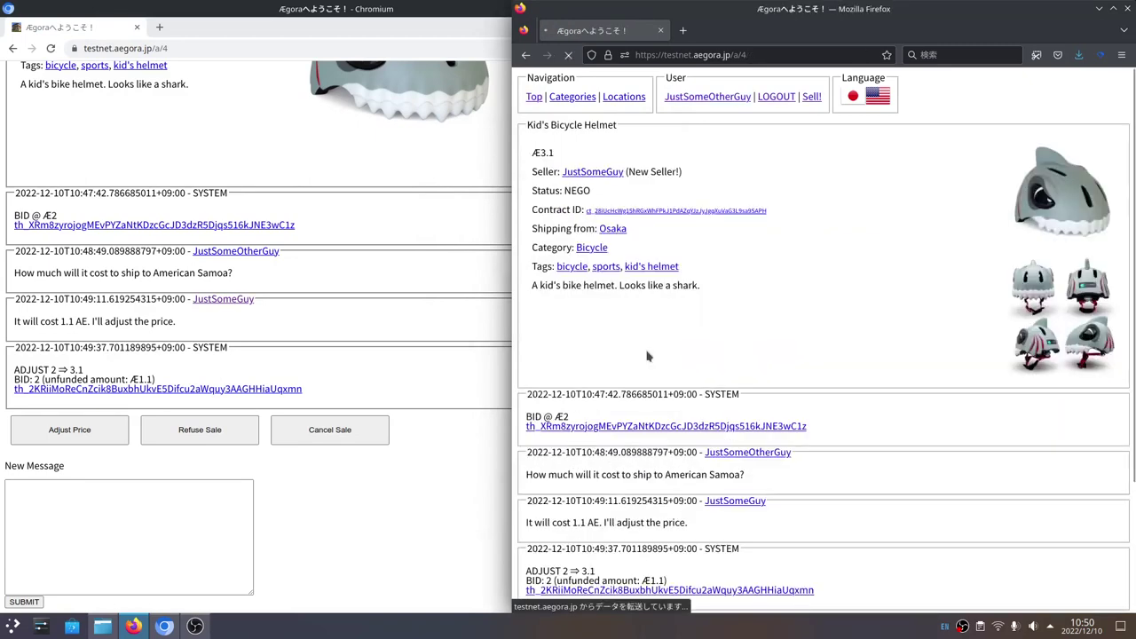
Step: Check the new bid entry in the thread and return to the seller's Chromium window
{"action": "scroll", "coordinate": [740, 367], "scroll_direction": "down", "scroll_amount": 3}
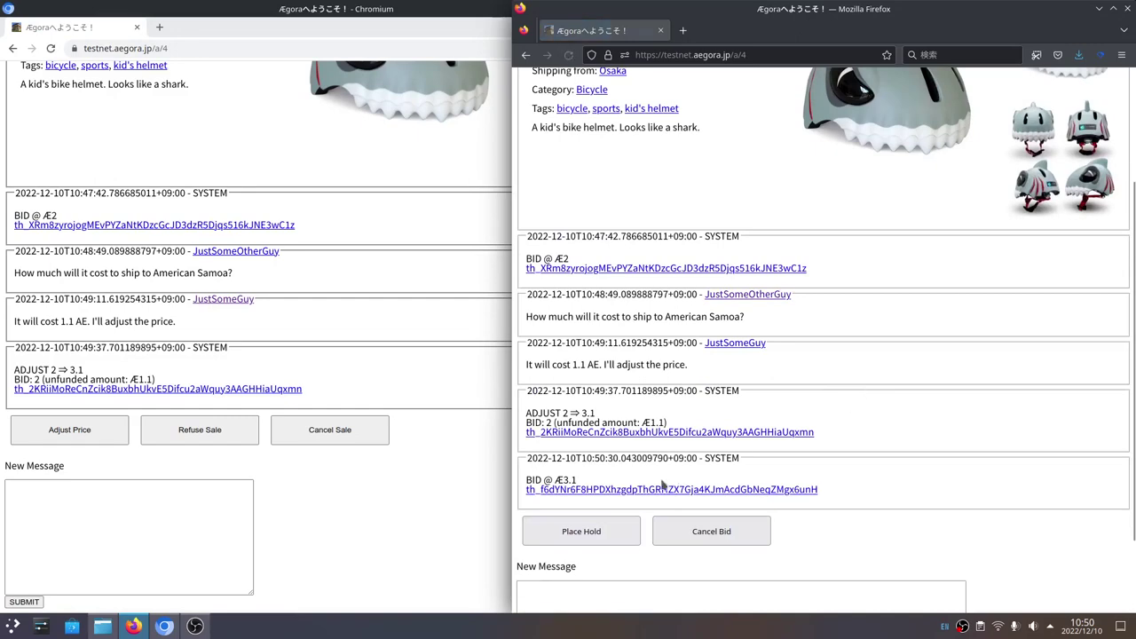
{"action": "left_click", "coordinate": [346, 479]}
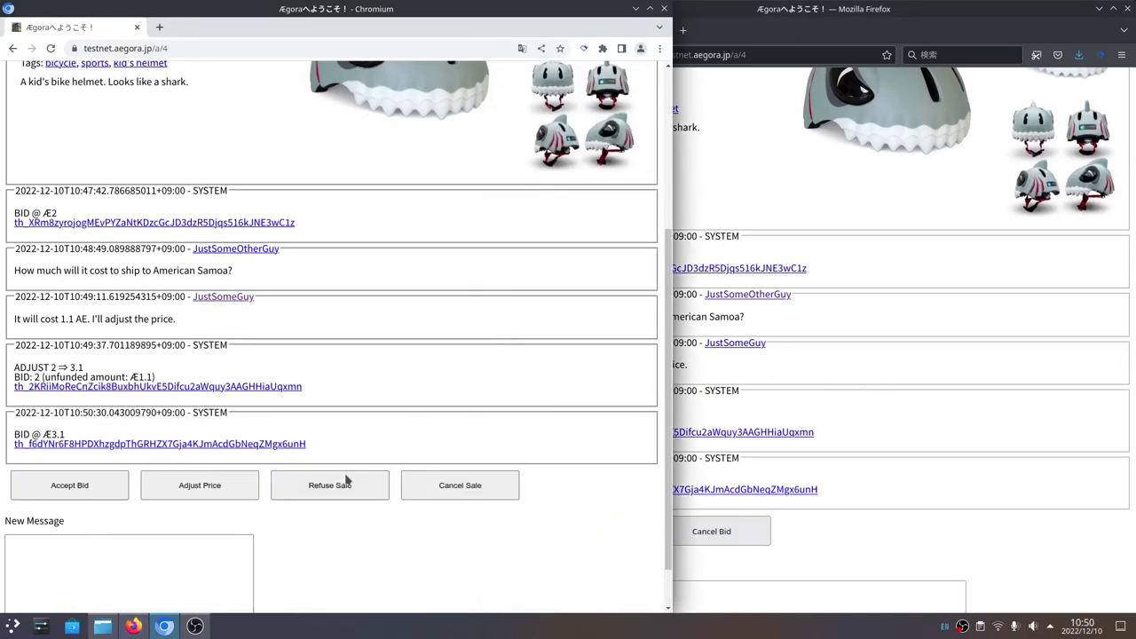
{"action": "left_click", "coordinate": [871, 513]}
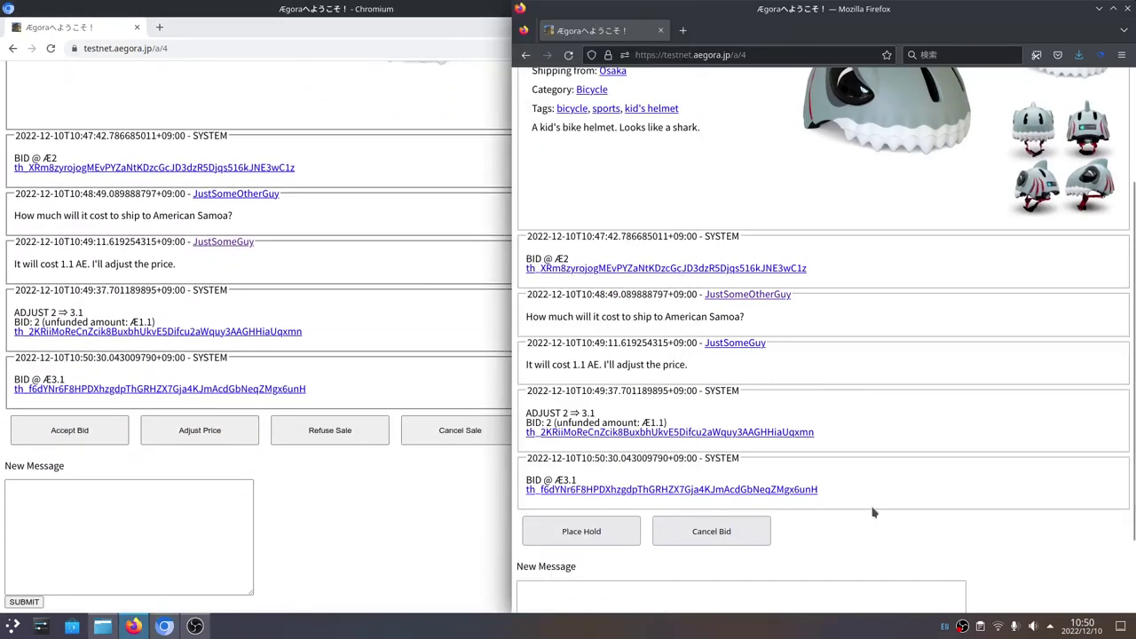
{"action": "scroll", "coordinate": [874, 512], "scroll_direction": "down", "scroll_amount": 3}
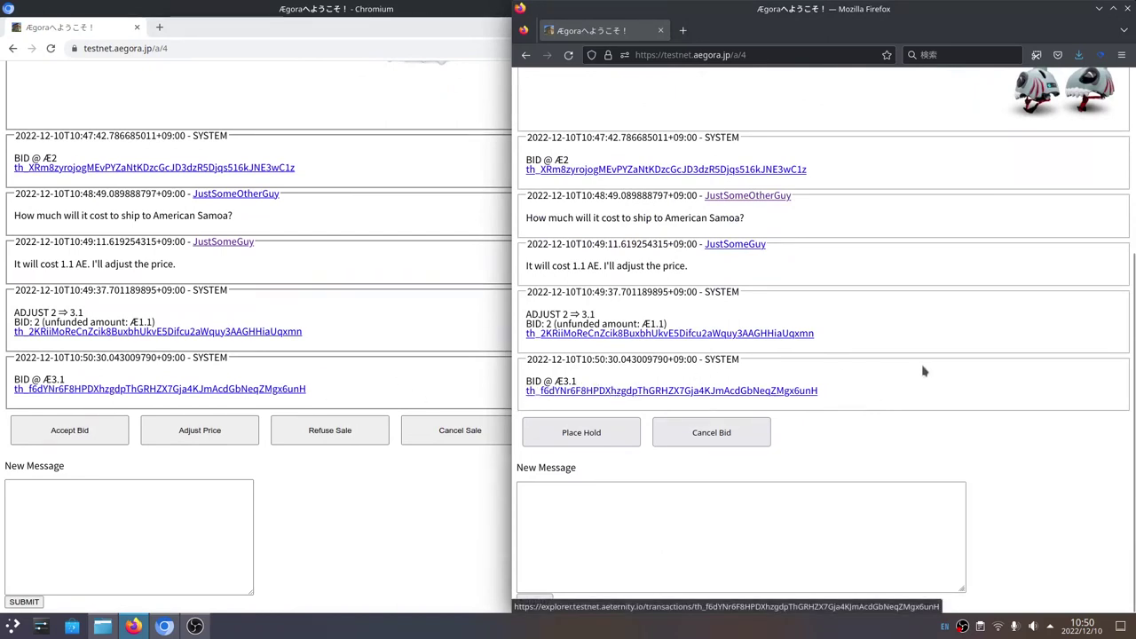
{"action": "left_click", "coordinate": [348, 504]}
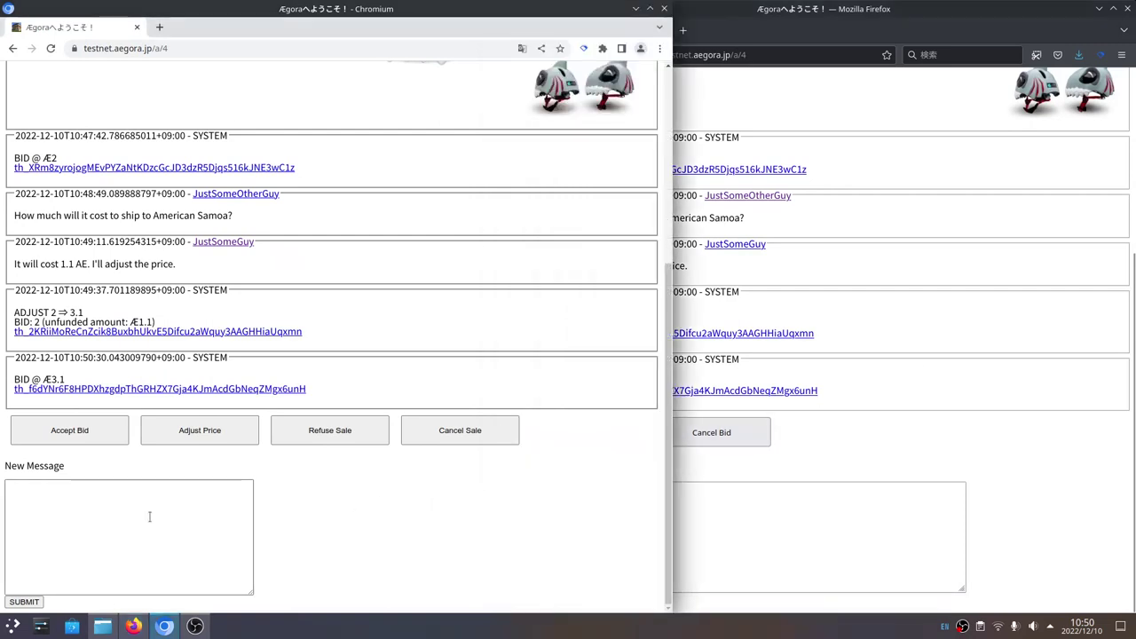
Step: Post the seller message 'Thanks! Shipping it!' in the helmet thread
{"action": "left_click", "coordinate": [86, 503]}
{"action": "type", "text": "Thanks"}
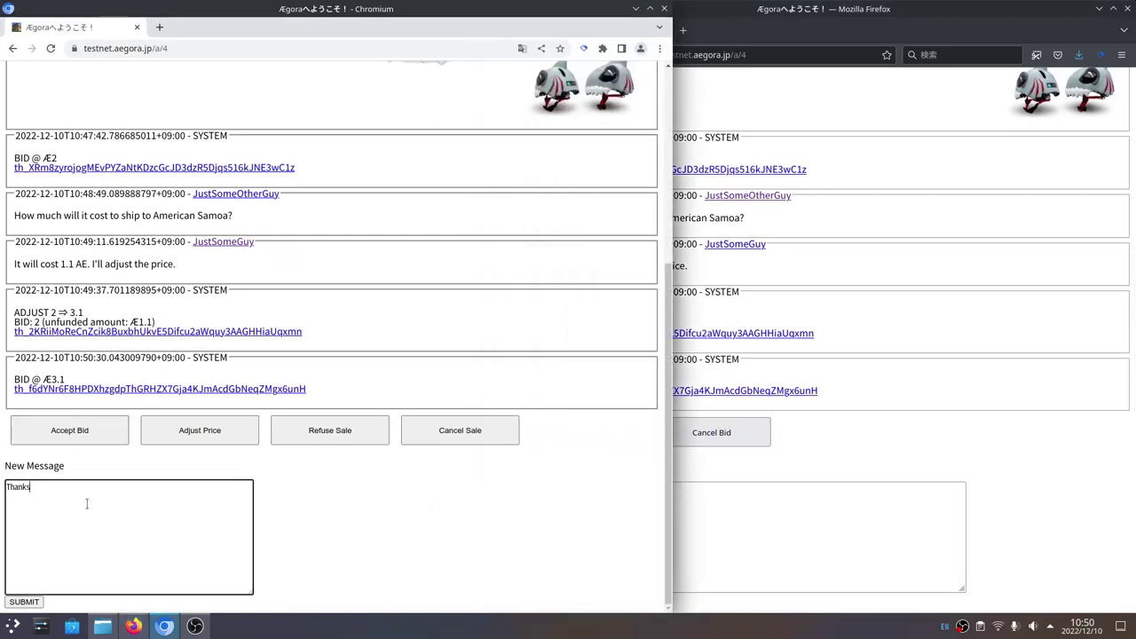
{"action": "type", "text": "! Shipping it!"}
{"action": "left_click", "coordinate": [24, 601]}
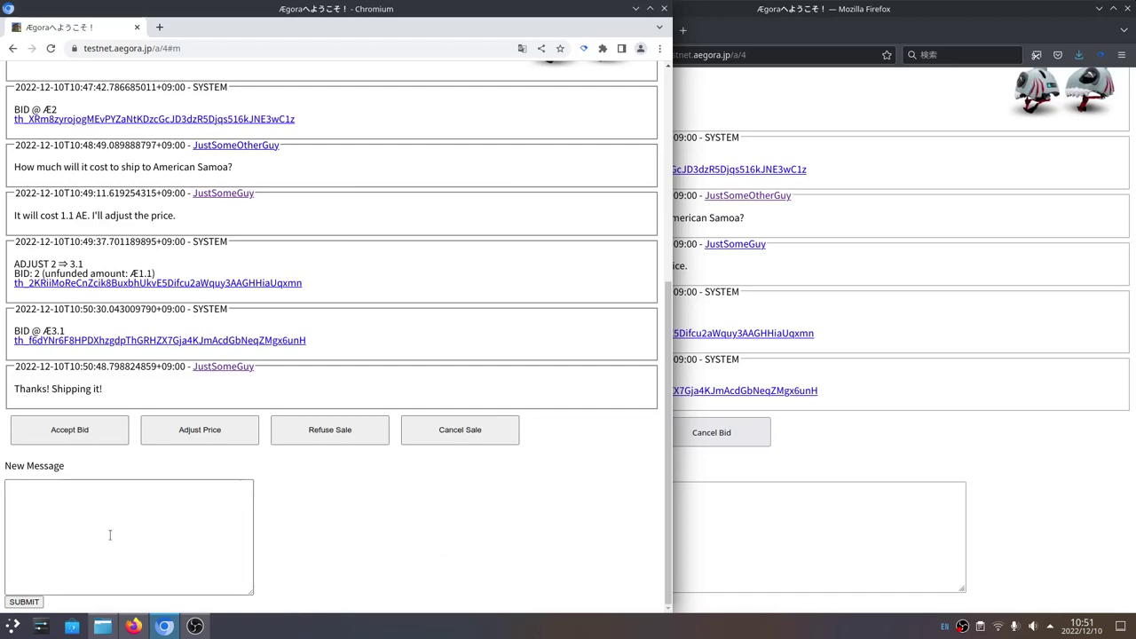
Step: Accept the buyer's Æ3.1 bid, confirming it in Superhero Wallet and submitting the transaction
{"action": "left_click", "coordinate": [103, 442]}
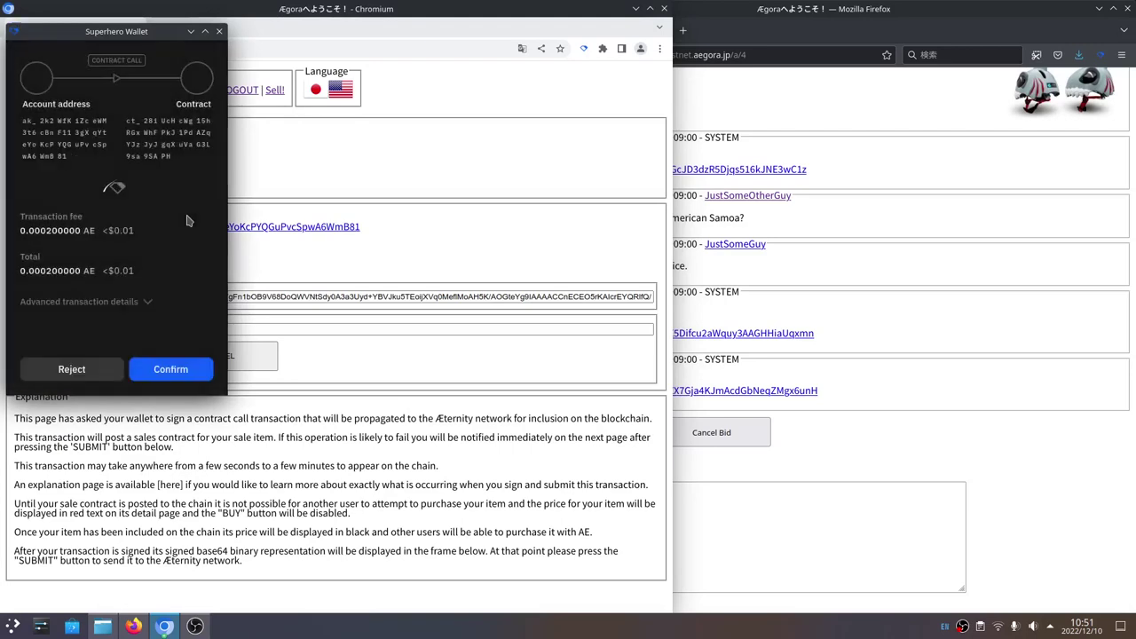
{"action": "left_click", "coordinate": [171, 369]}
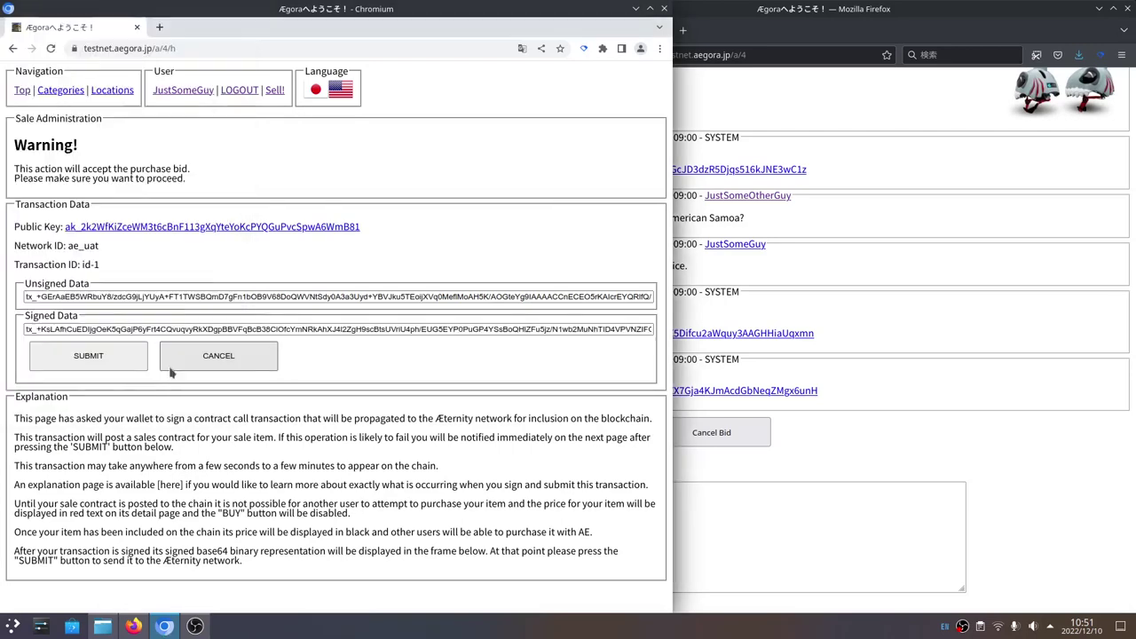
{"action": "left_click", "coordinate": [118, 362]}
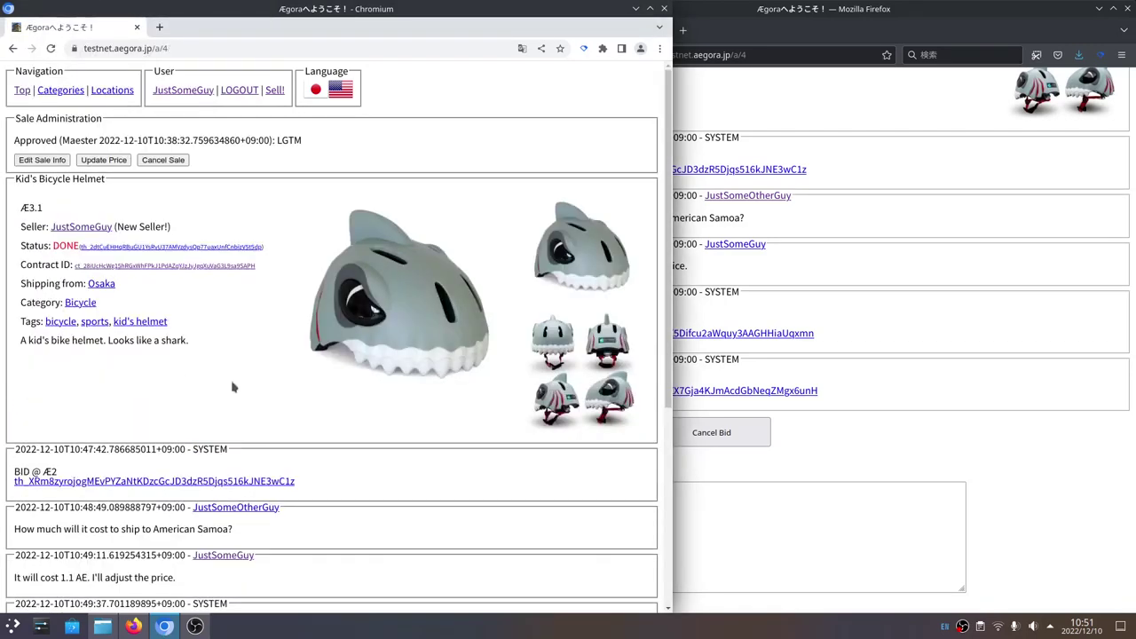
{"action": "scroll", "coordinate": [248, 384], "scroll_direction": "down", "scroll_amount": 5}
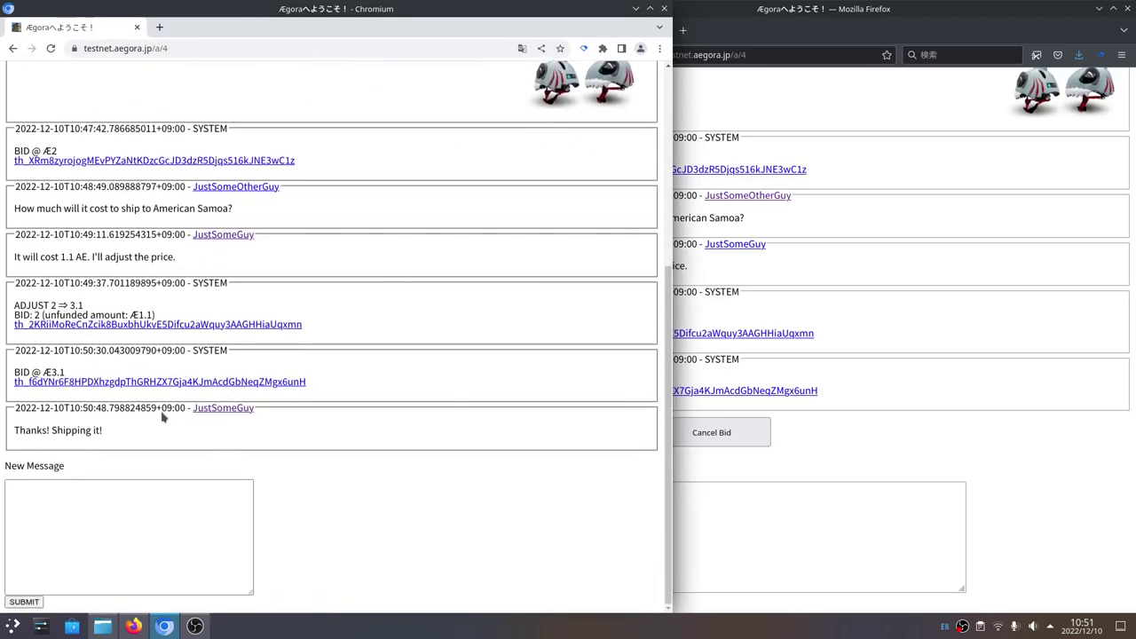
Step: View the seller's Æ8.04 balance in the Superhero Wallet popup, then close it
{"action": "left_click", "coordinate": [583, 50]}
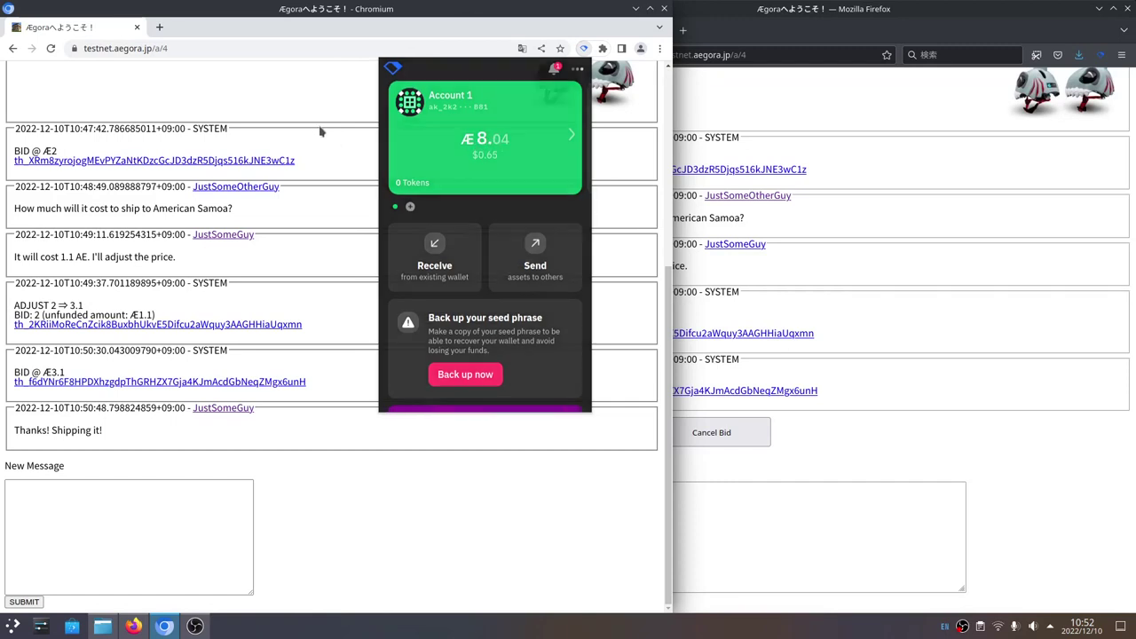
{"action": "left_click", "coordinate": [348, 131]}
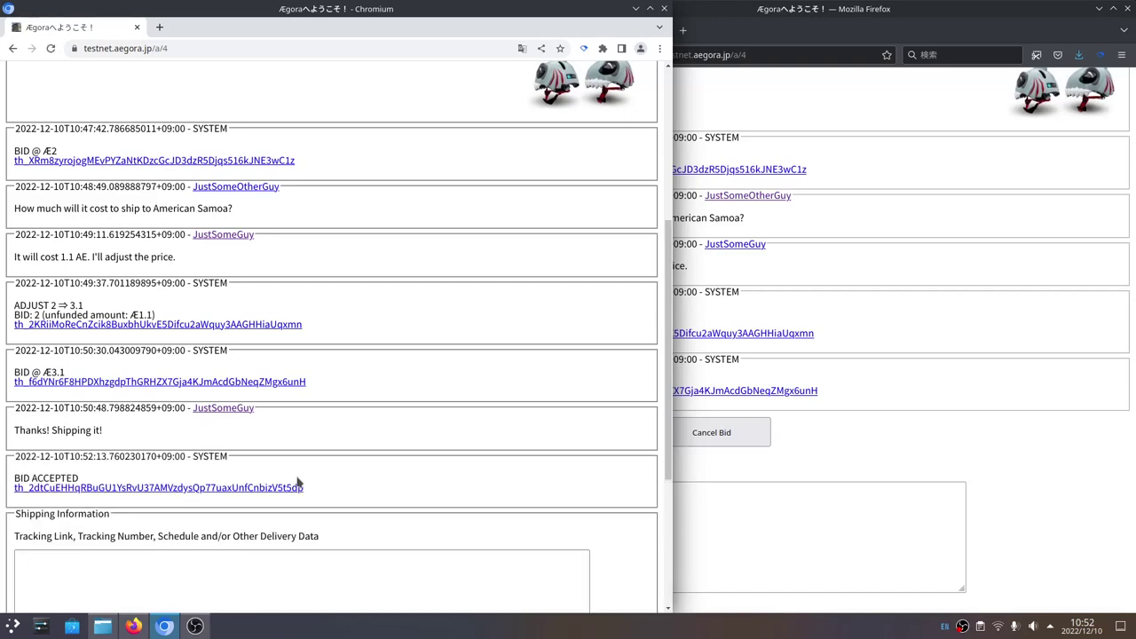
Step: Write the shipping note 'This should be arriving on Thursday 15, December'
{"action": "scroll", "coordinate": [297, 482], "scroll_direction": "down", "scroll_amount": 3}
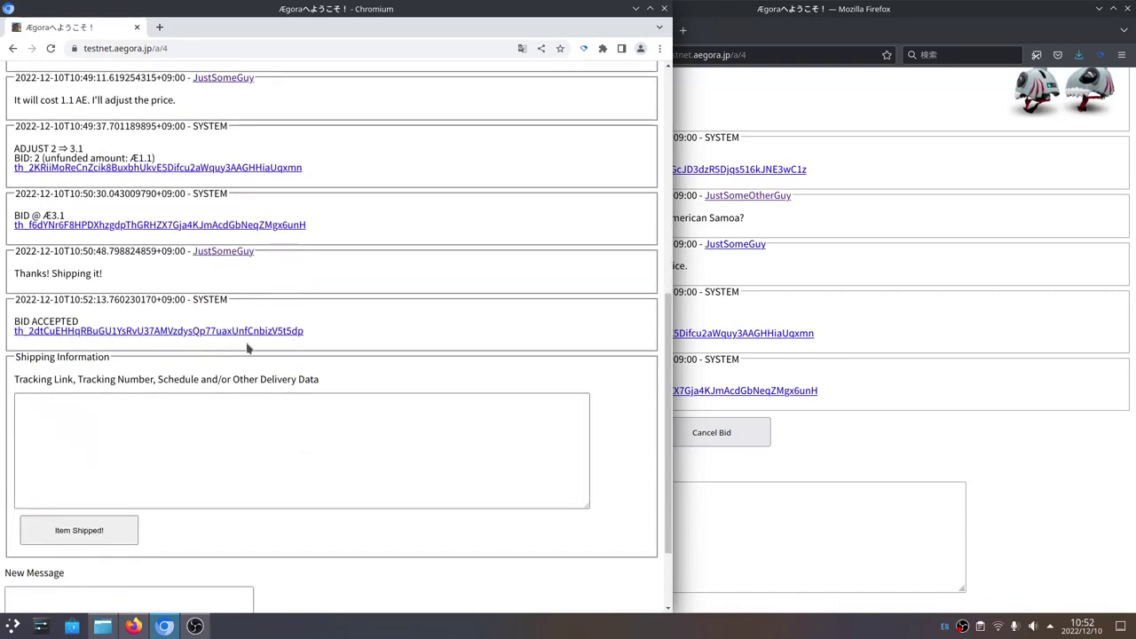
{"action": "scroll", "coordinate": [355, 381], "scroll_direction": "down", "scroll_amount": 2}
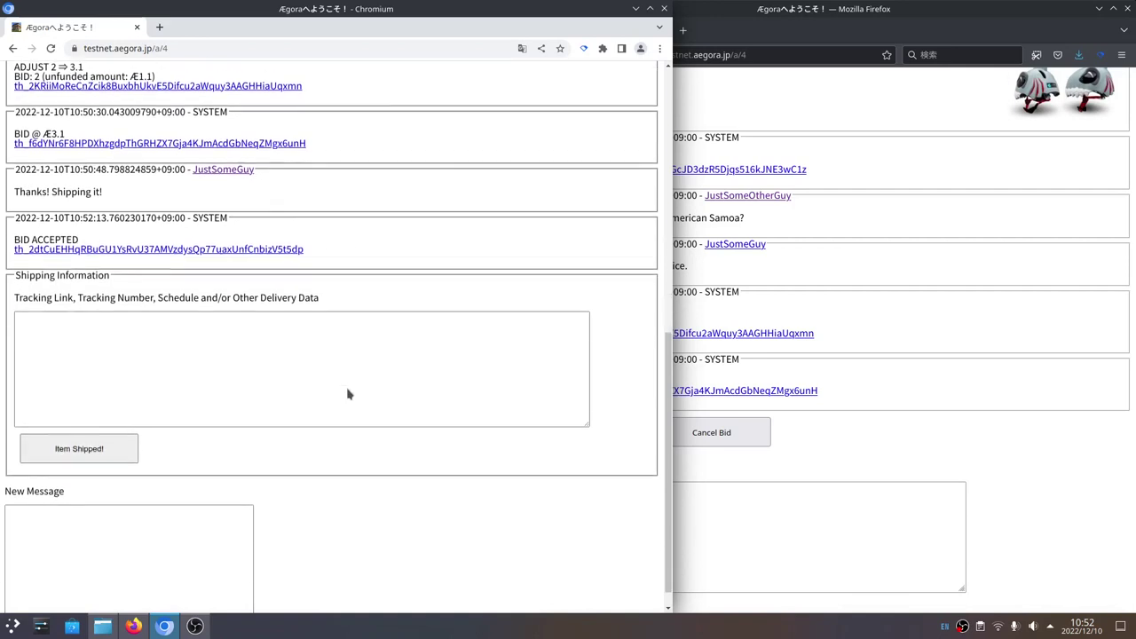
{"action": "left_click", "coordinate": [227, 362]}
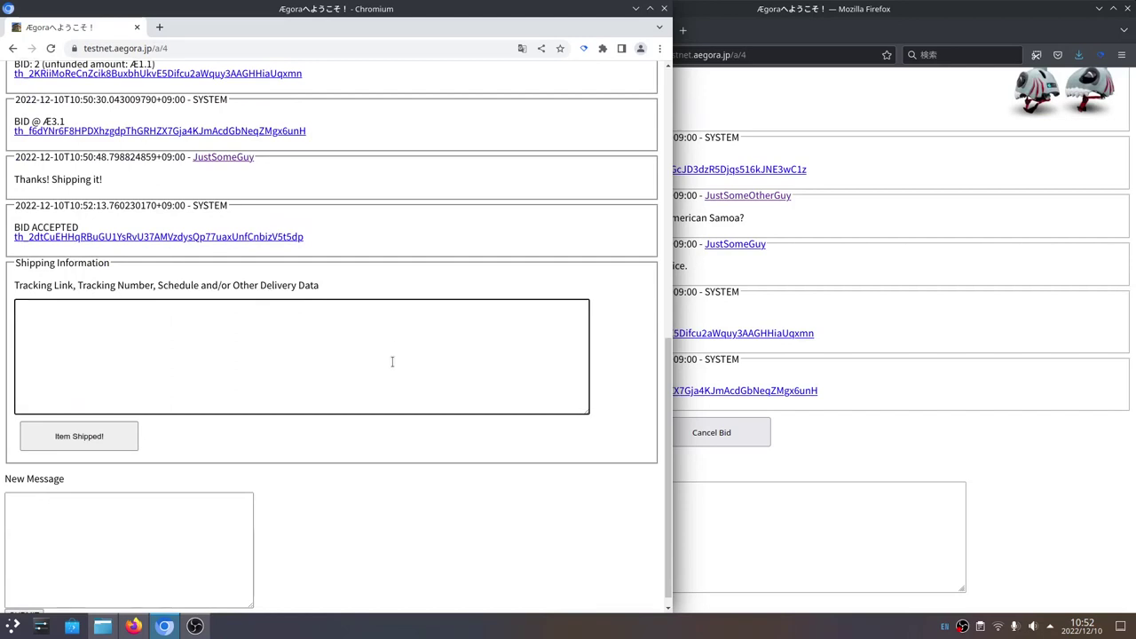
{"action": "type", "text": "Sh"}
{"action": "key", "text": "BackSpace"}
{"action": "key", "text": "BackSpace"}
{"action": "type", "text": "This should be arriving on "}
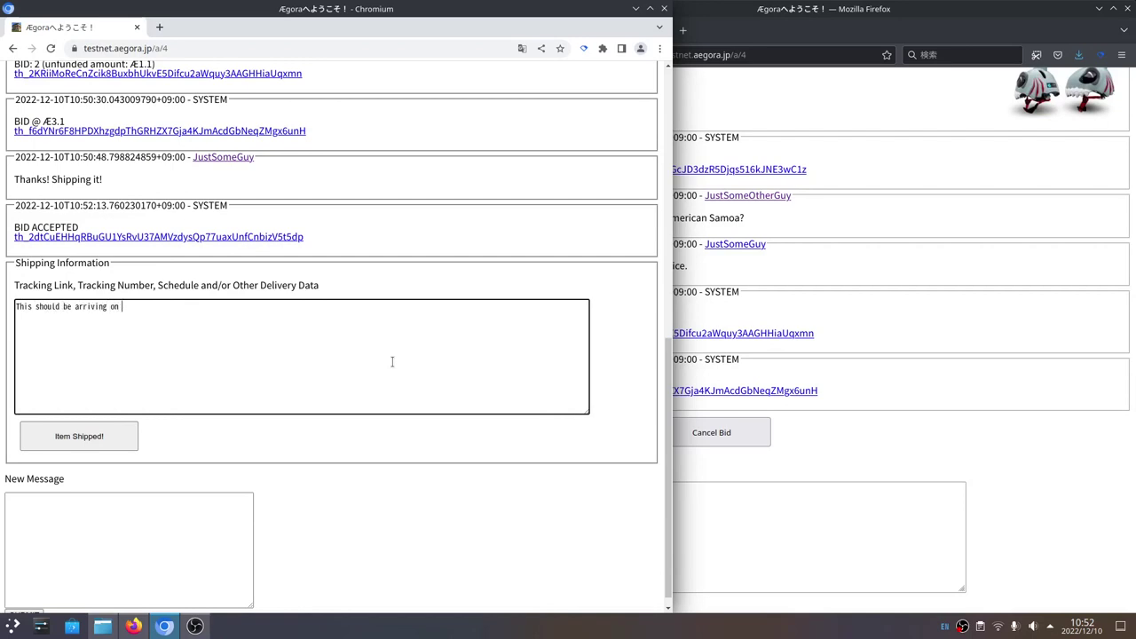
{"action": "type", "text": "Thursday 15, December."}
{"action": "left_click", "coordinate": [1079, 628]}
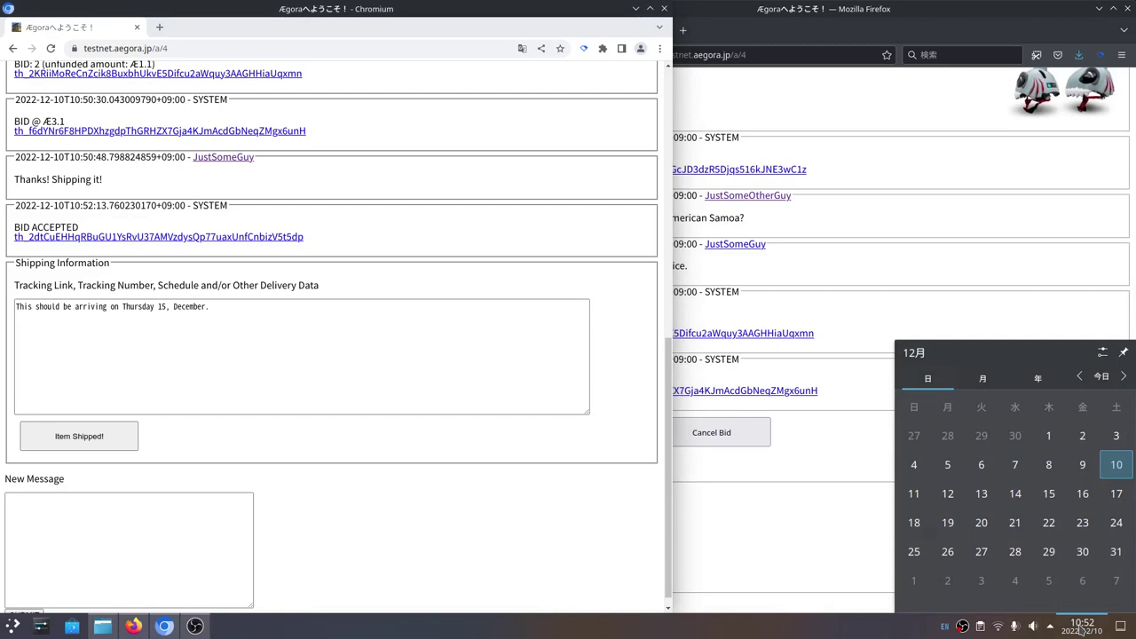
{"action": "left_click", "coordinate": [527, 393]}
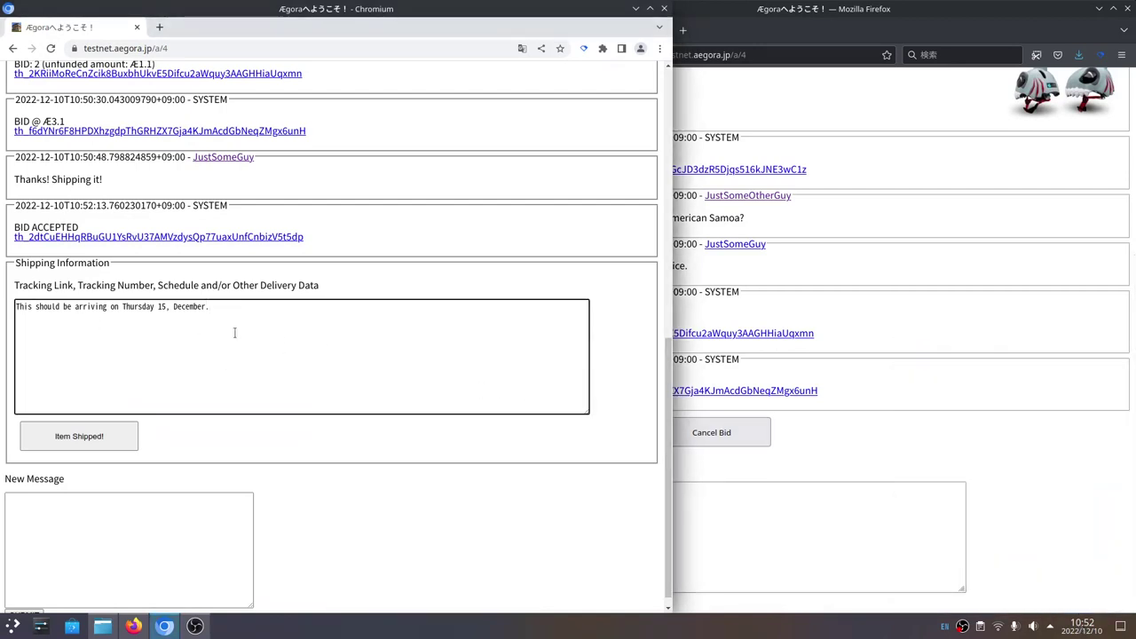
{"action": "key", "text": "Return"}
{"action": "type", "text": "Tracking URL for"}
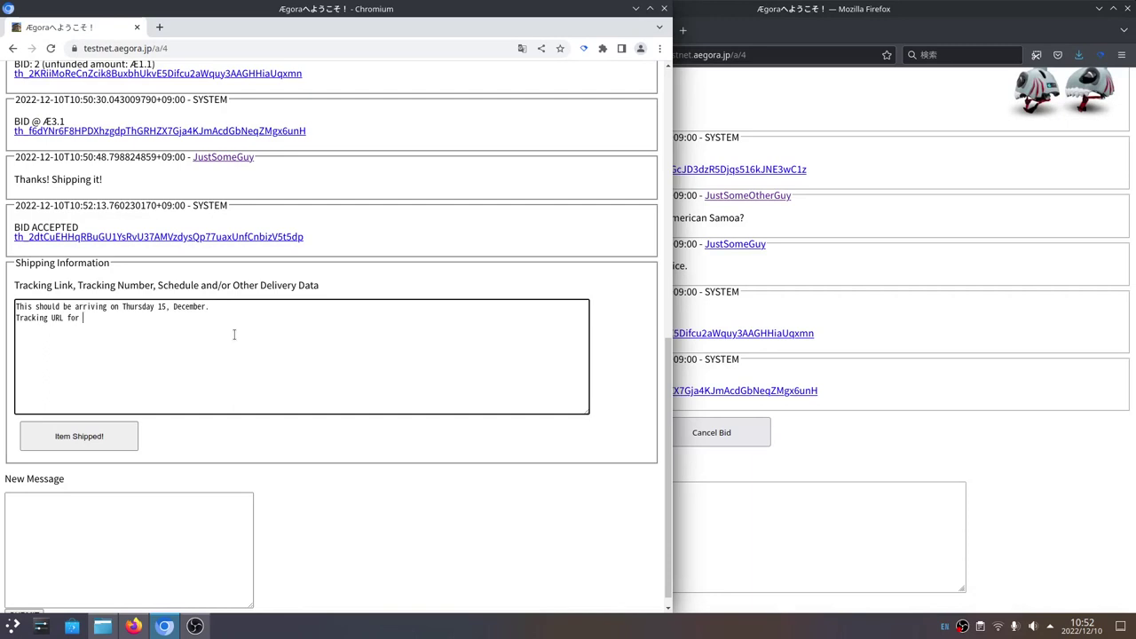
{"action": "type", "text": " FedEx "}
{"action": "type", "text": " https://fedex.com/tracker"}
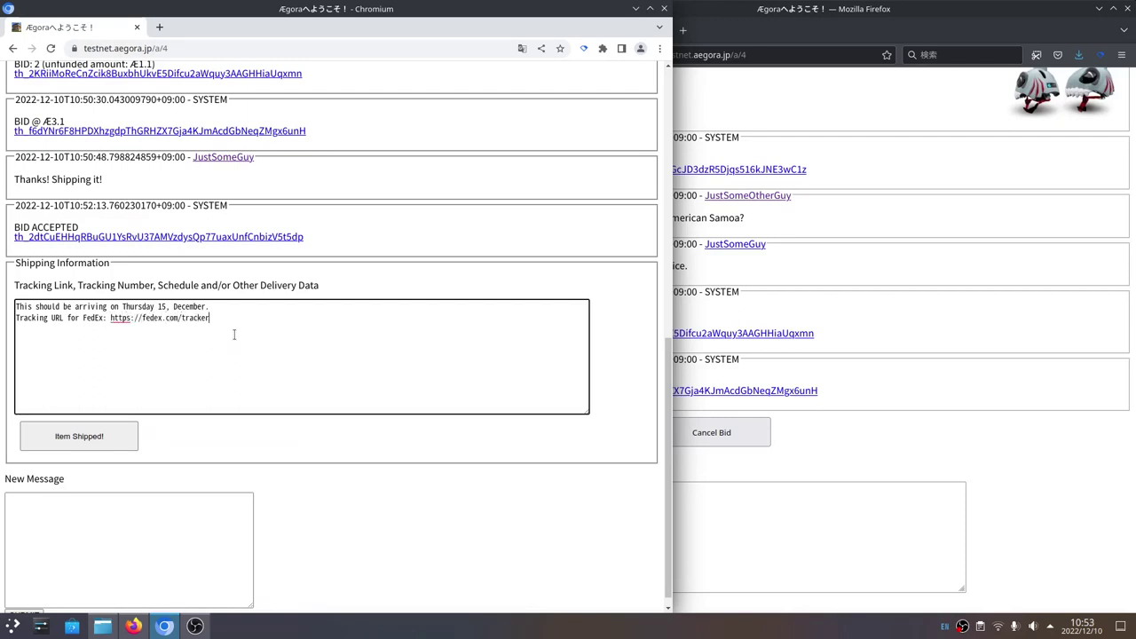
{"action": "type", "text": "/1234"}
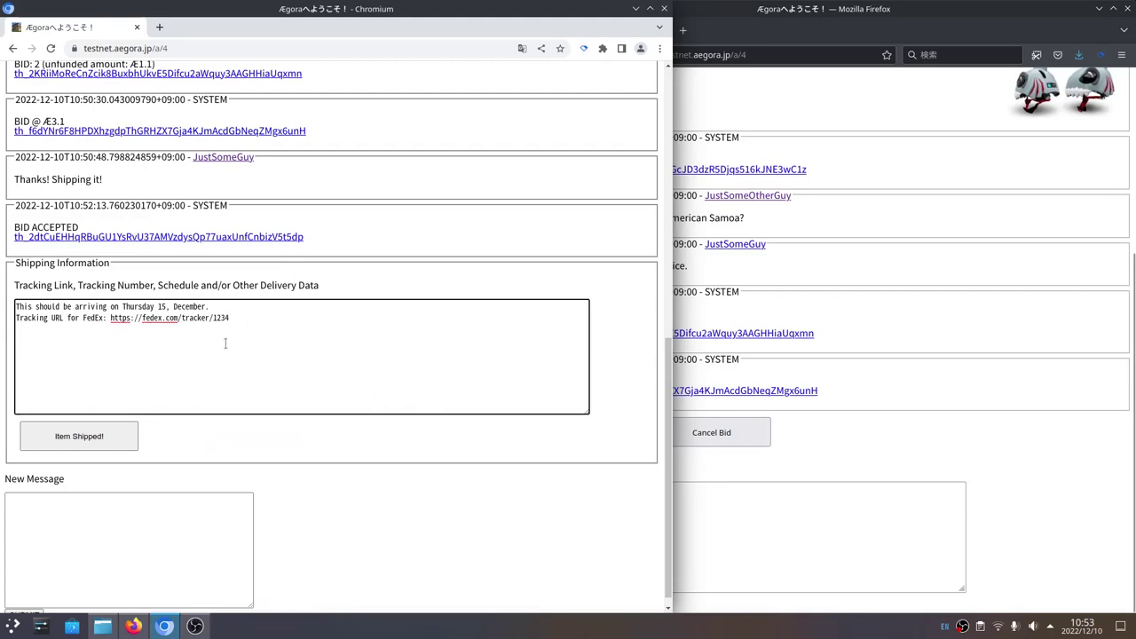
{"action": "key", "text": "ctrl+a"}
{"action": "left_click", "coordinate": [169, 344]}
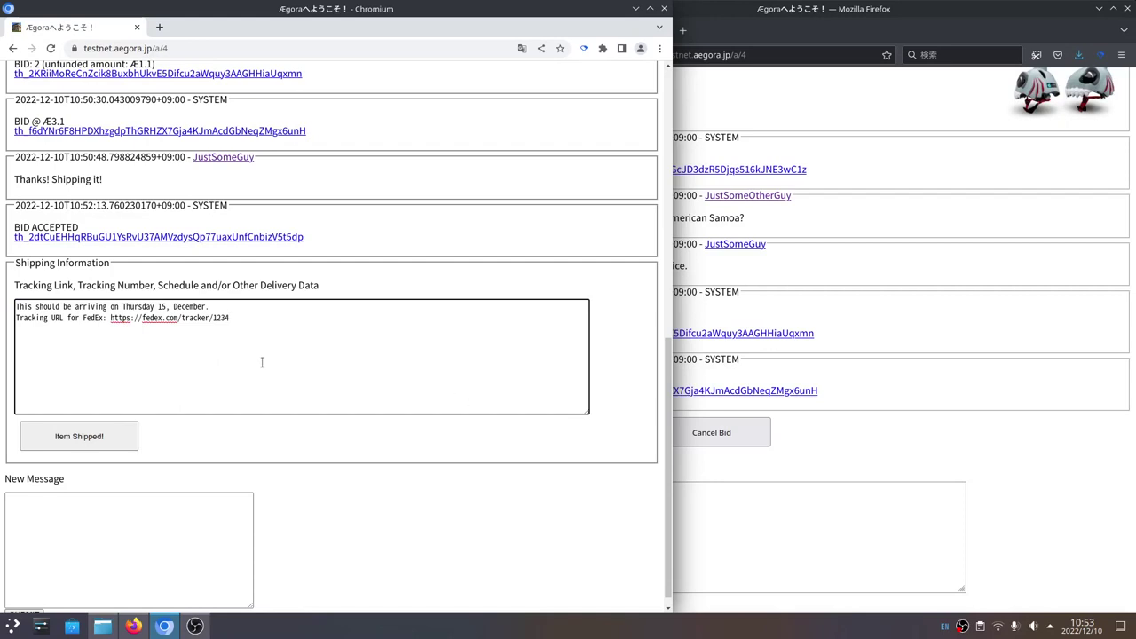
{"action": "left_click", "coordinate": [120, 448]}
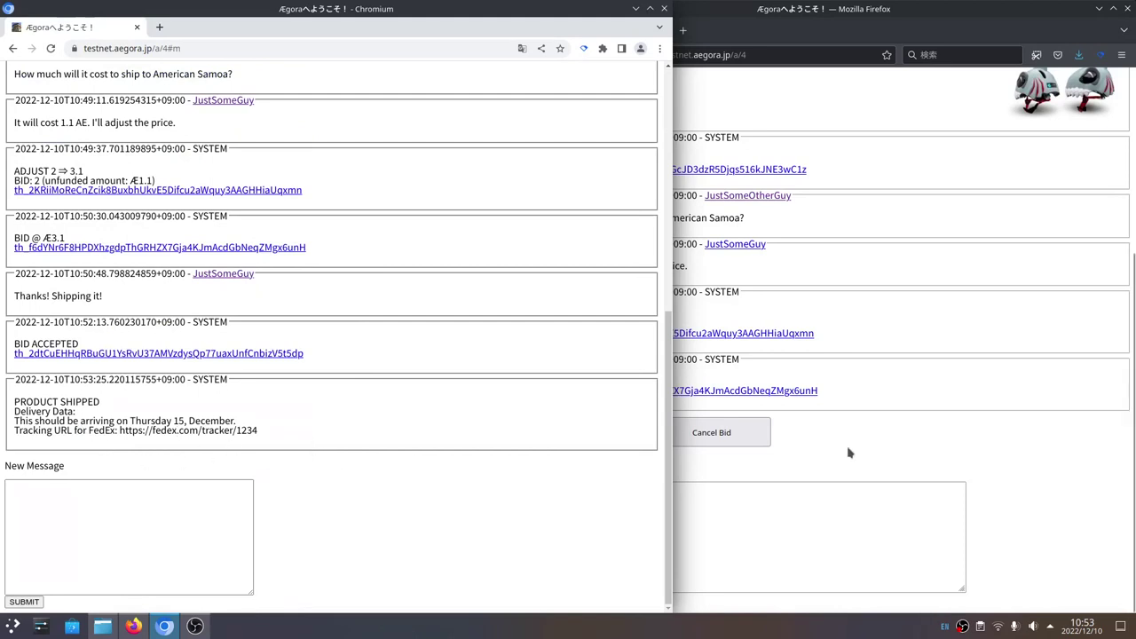
Step: In the buyer's Firefox window, reload the listing and read the PRODUCT SHIPPED entry
{"action": "left_click", "coordinate": [847, 452]}
{"action": "key", "text": "F5"}
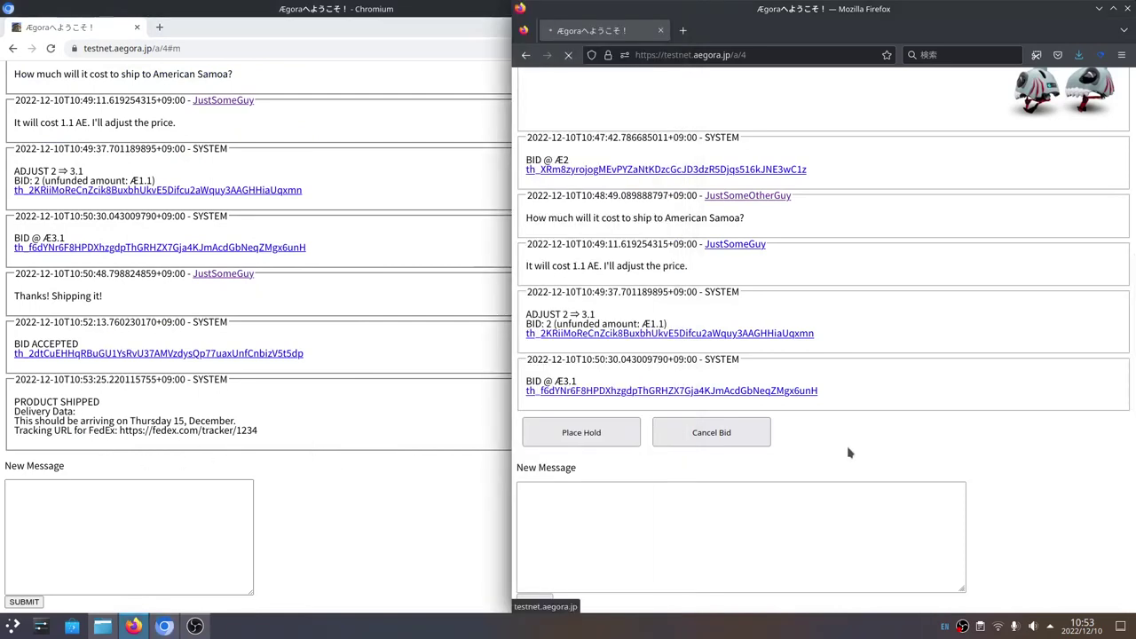
{"action": "scroll", "coordinate": [847, 453], "scroll_direction": "down", "scroll_amount": 4}
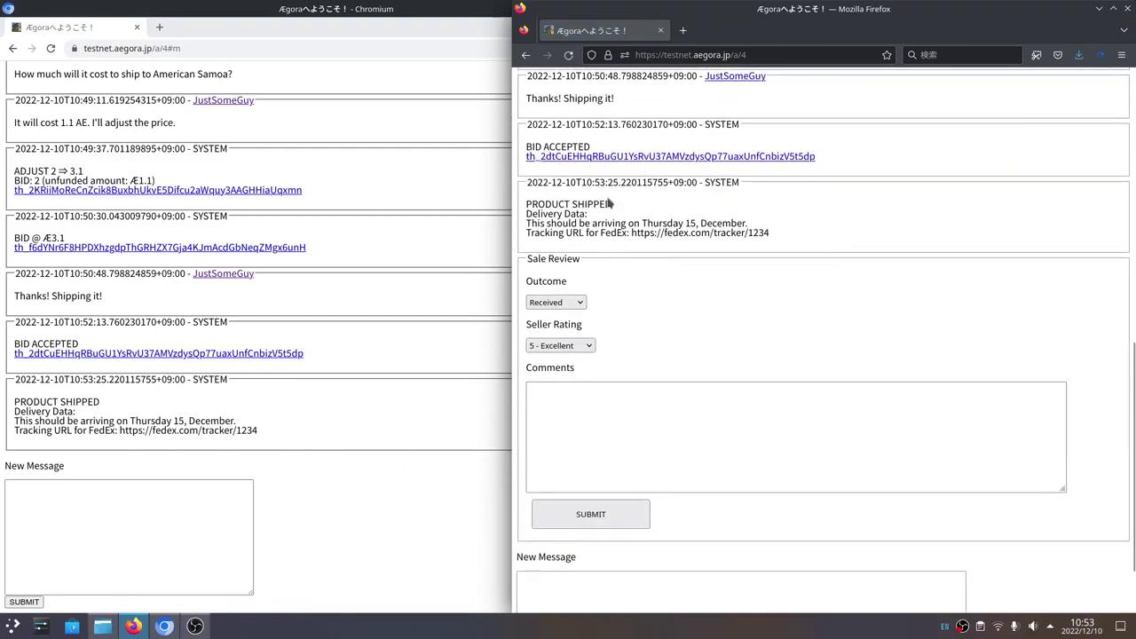
{"action": "left_click_drag", "start_coordinate": [610, 203], "coordinate": [529, 204]}
{"action": "left_click", "coordinate": [637, 207]}
{"action": "scroll", "coordinate": [773, 402], "scroll_direction": "down", "scroll_amount": 1}
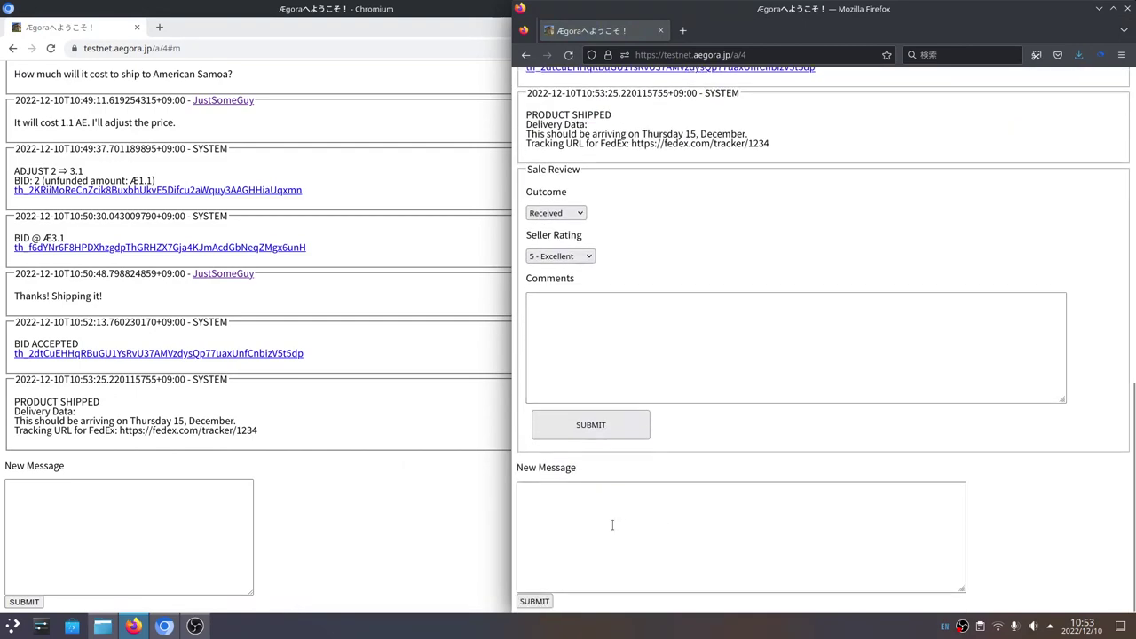
Step: Post the buyer reply 'Thanks!' in the helmet thread
{"action": "left_click", "coordinate": [658, 526]}
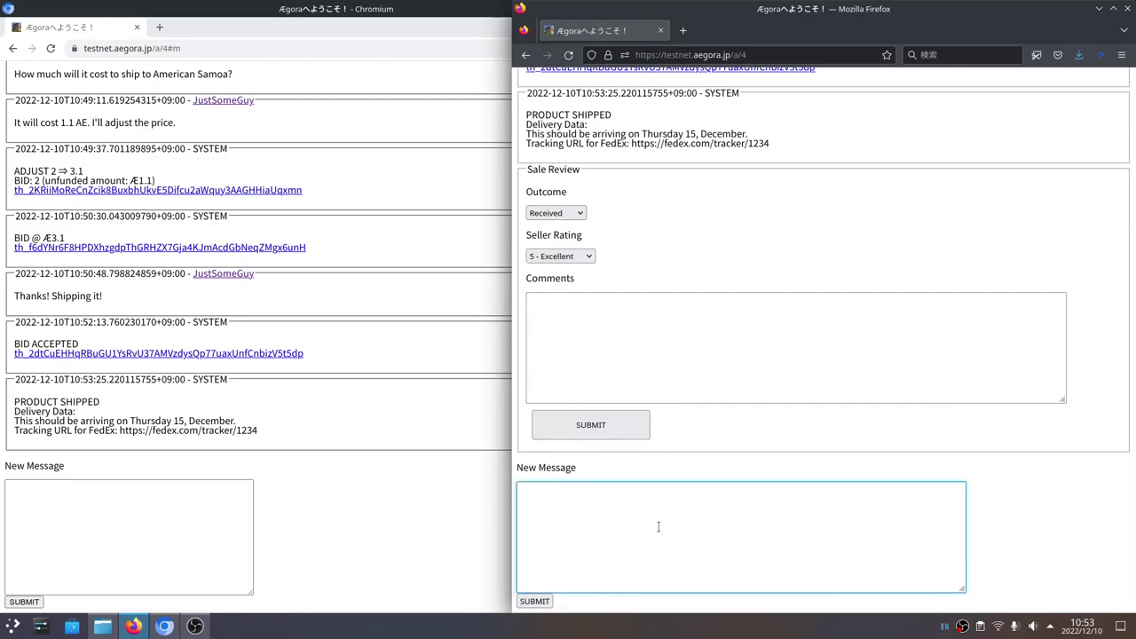
{"action": "type", "text": "Thanks!"}
{"action": "left_click", "coordinate": [550, 601]}
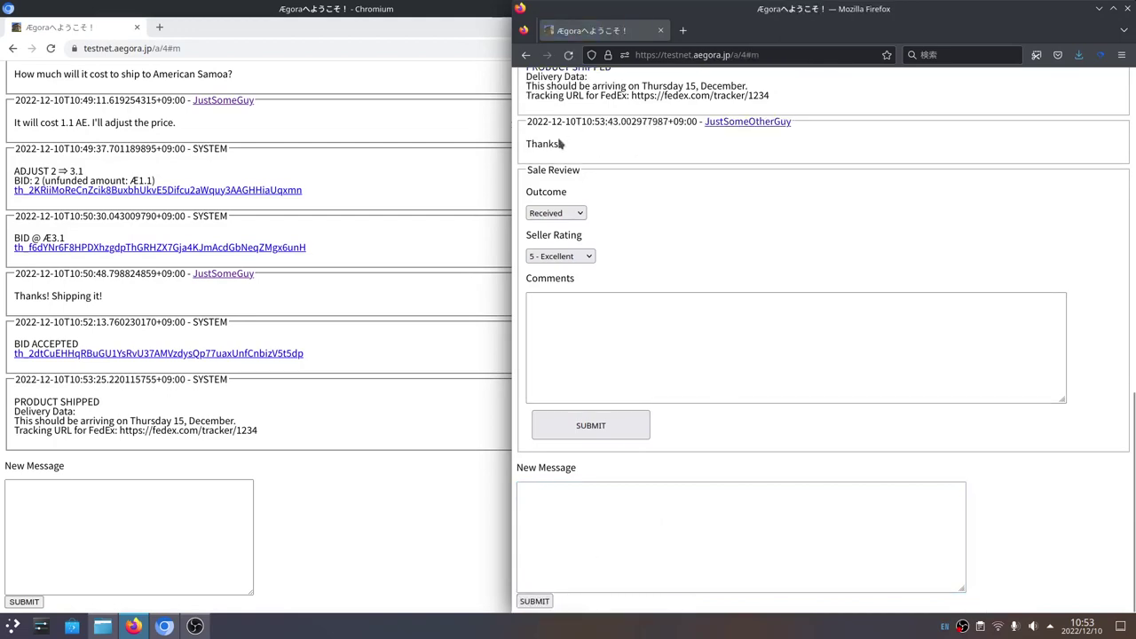
{"action": "scroll", "coordinate": [569, 115], "scroll_direction": "up", "scroll_amount": 2}
{"action": "scroll", "coordinate": [592, 229], "scroll_direction": "up", "scroll_amount": 10}
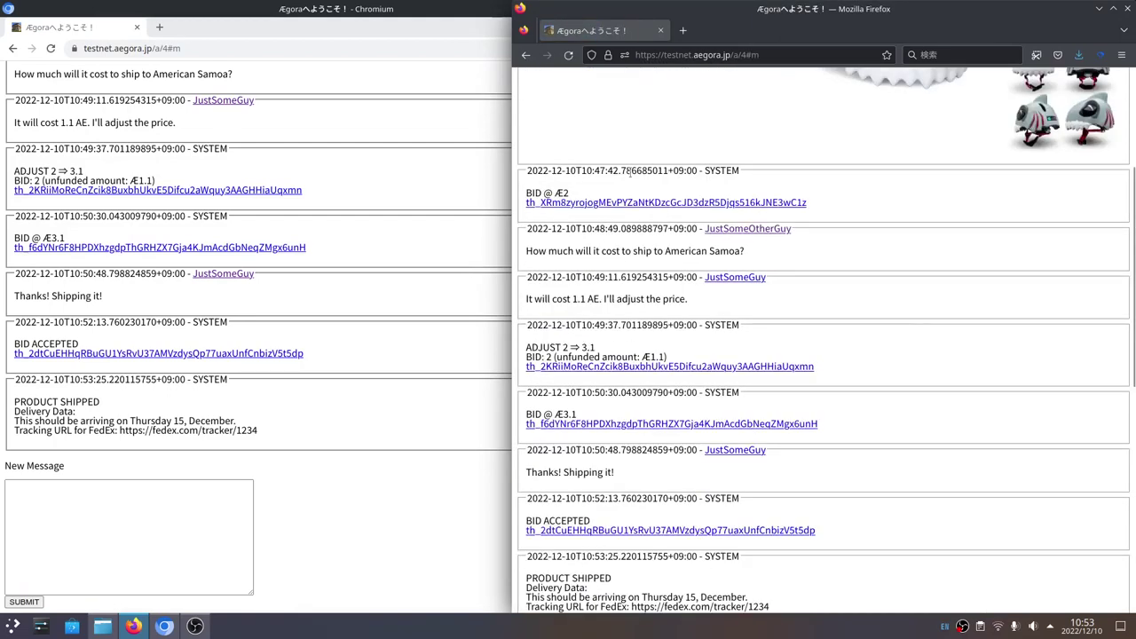
Step: Begin the review comment 'Thanks! This is the best thing EVER!' in the Sale Review form
{"action": "scroll", "coordinate": [637, 298], "scroll_direction": "down", "scroll_amount": 12}
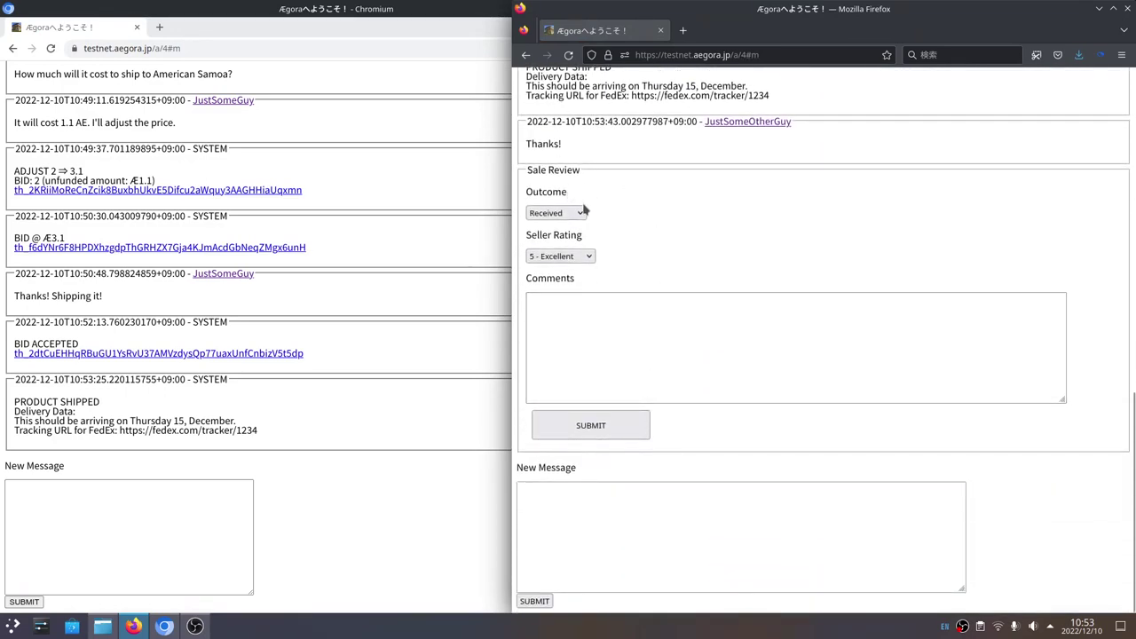
{"action": "left_click", "coordinate": [661, 334]}
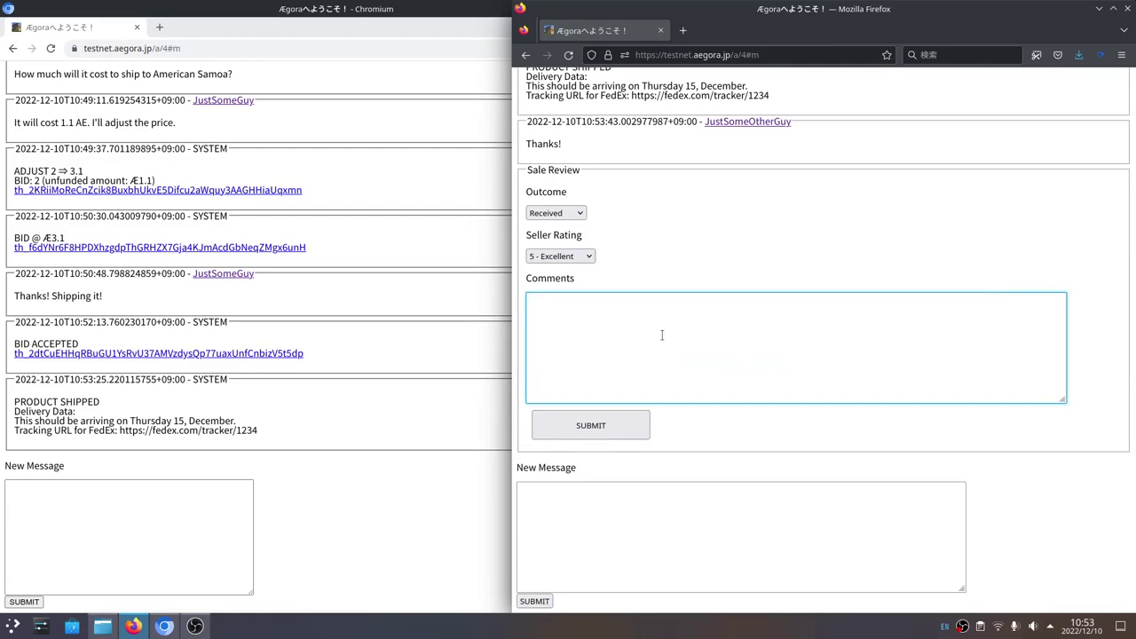
{"action": "scroll", "coordinate": [370, 278], "scroll_direction": "up", "scroll_amount": 5}
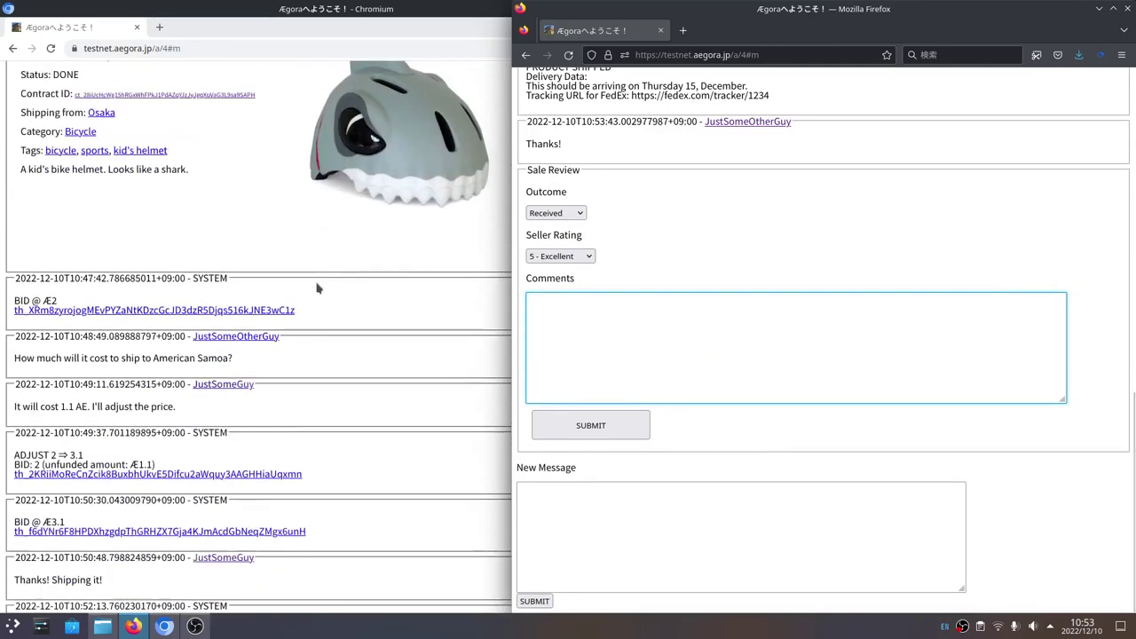
{"action": "scroll", "coordinate": [318, 288], "scroll_direction": "down", "scroll_amount": 5}
{"action": "type", "text": "Thanks! This is the best thing EVER!"}
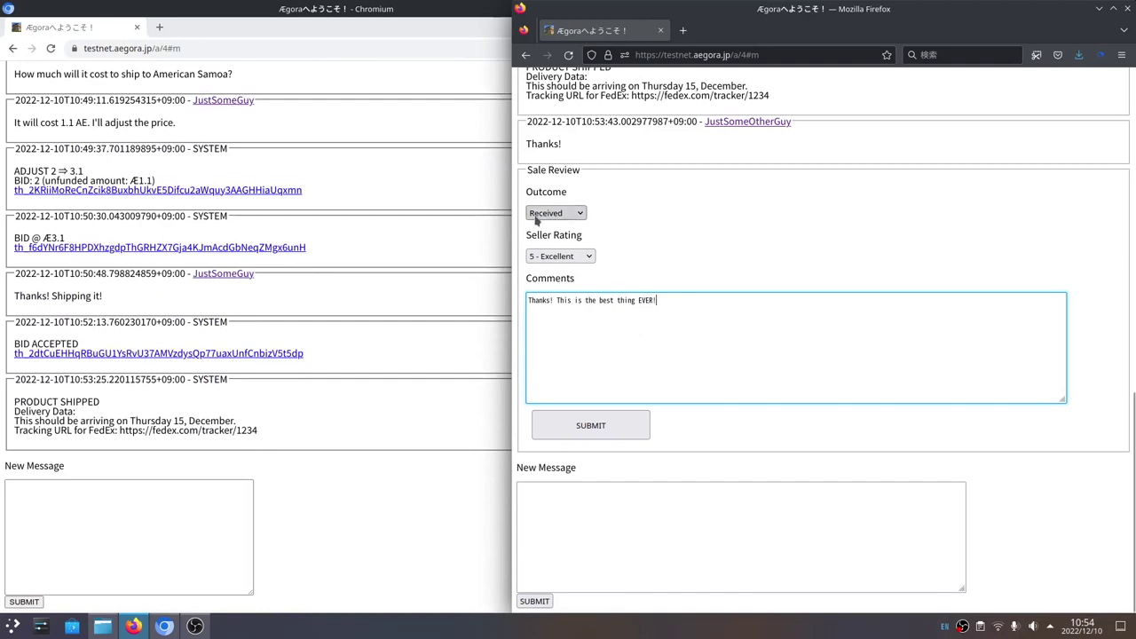
Step: Keep the sale outcome as Received and confirm the seller rating reads 5 - Excellent
{"action": "left_click", "coordinate": [570, 218]}
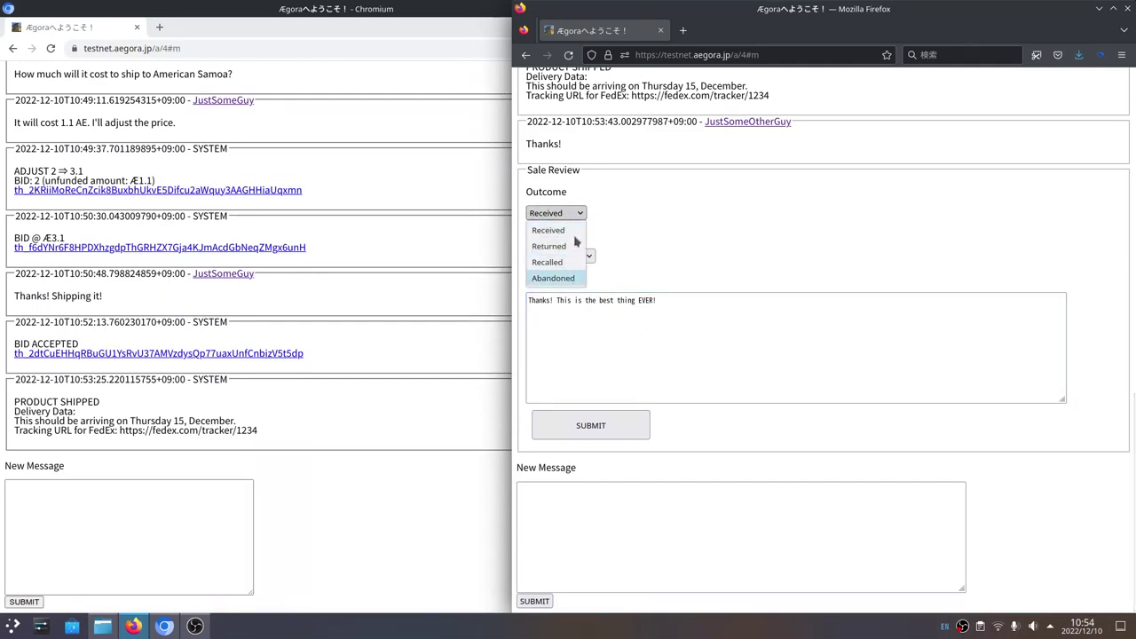
{"action": "left_click", "coordinate": [590, 214]}
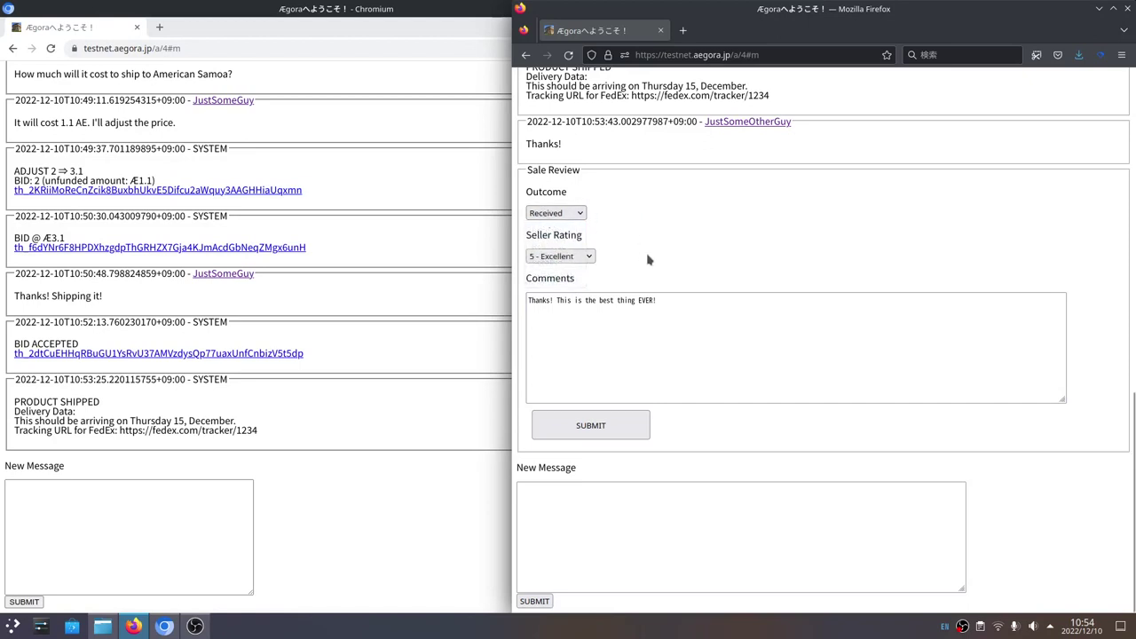
{"action": "left_click", "coordinate": [710, 330]}
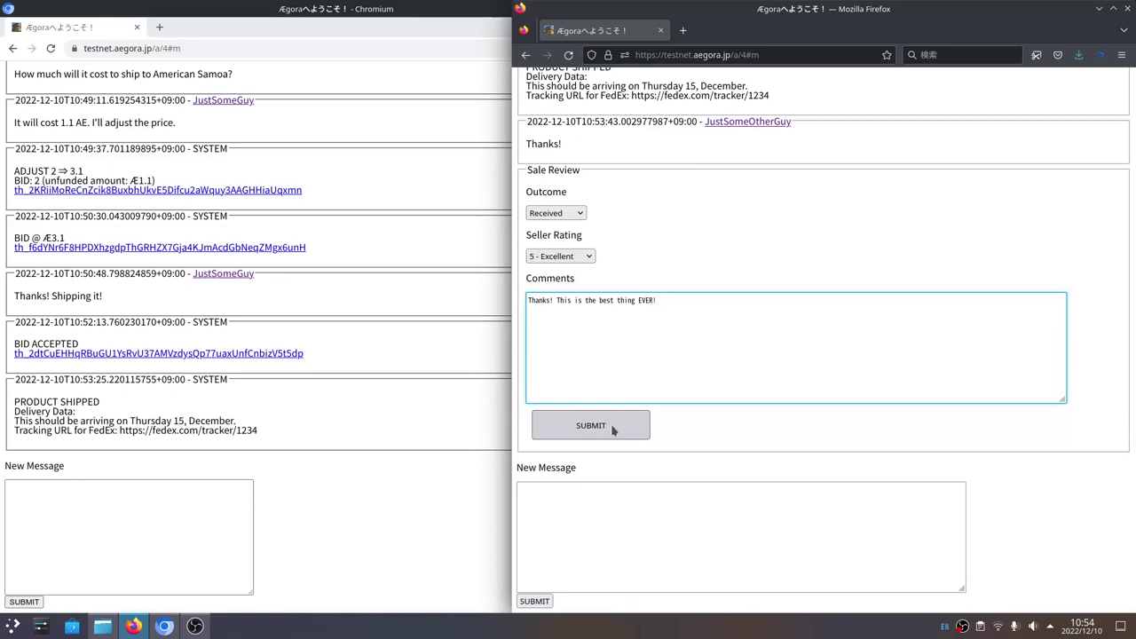
{"action": "scroll", "coordinate": [245, 108], "scroll_direction": "up", "scroll_amount": 3}
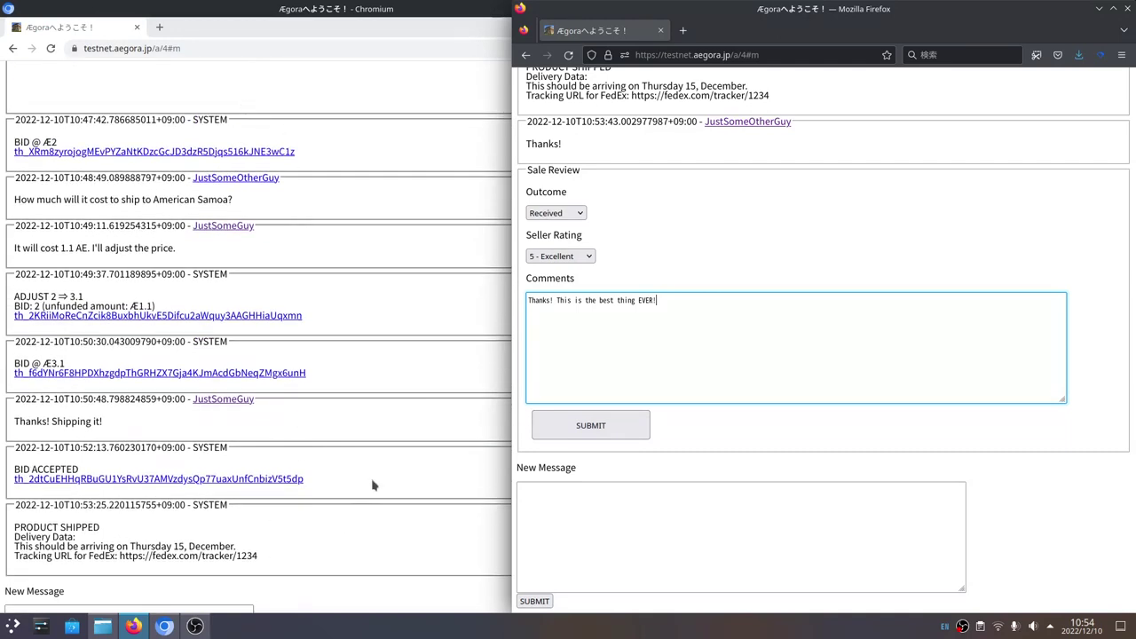
{"action": "scroll", "coordinate": [380, 471], "scroll_direction": "down", "scroll_amount": 2}
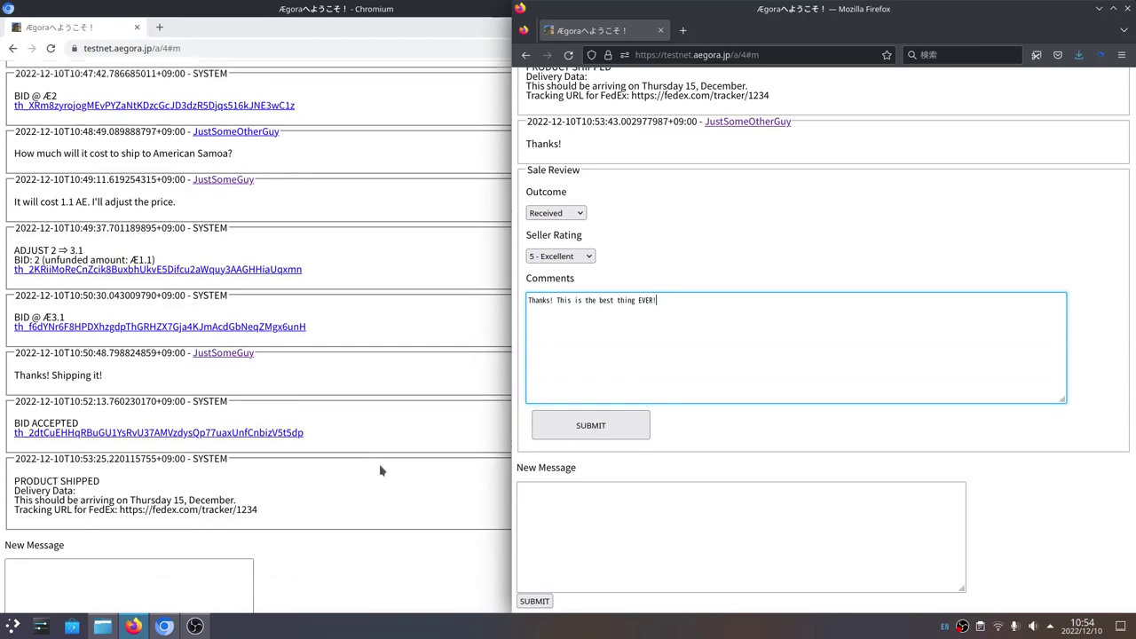
{"action": "scroll", "coordinate": [346, 303], "scroll_direction": "up", "scroll_amount": 5}
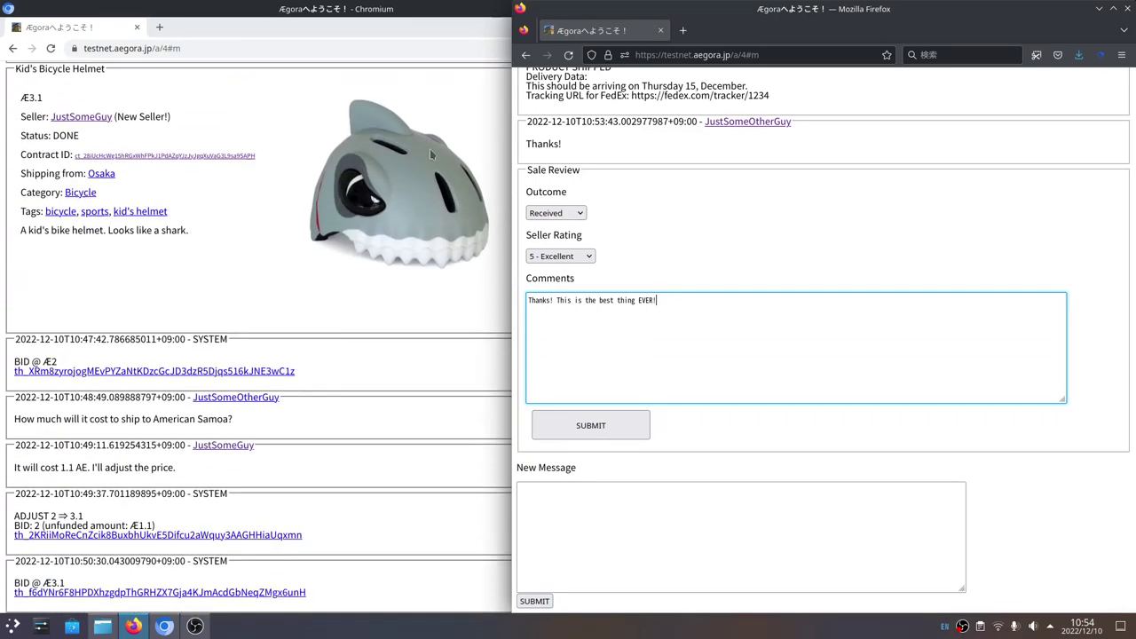
{"action": "scroll", "coordinate": [333, 312], "scroll_direction": "down", "scroll_amount": 1}
{"action": "scroll", "coordinate": [320, 322], "scroll_direction": "down", "scroll_amount": 5}
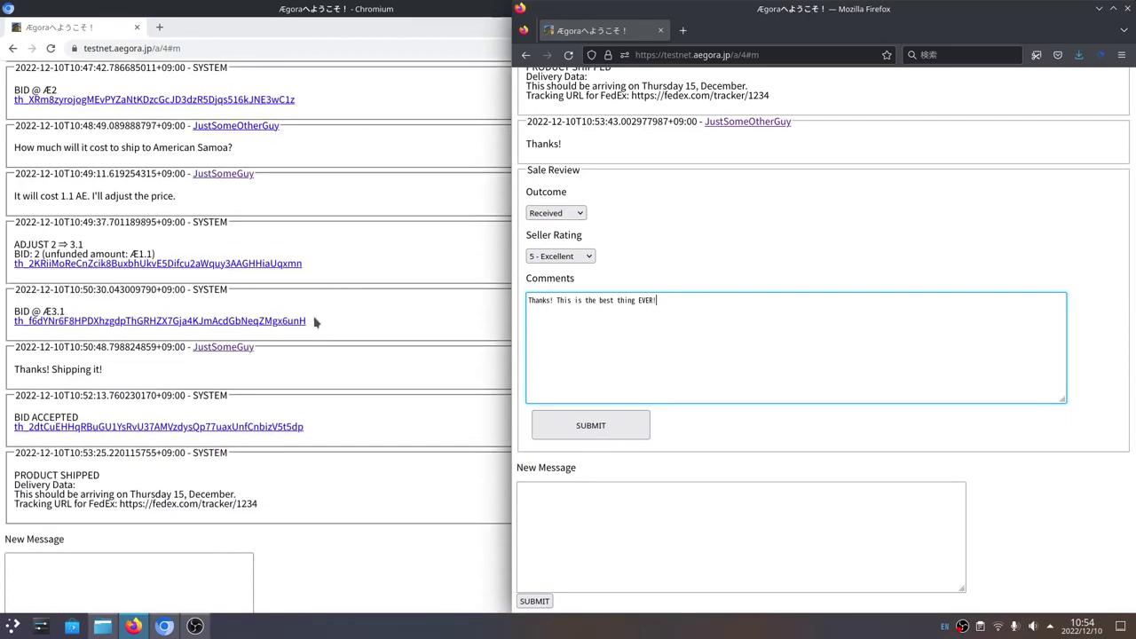
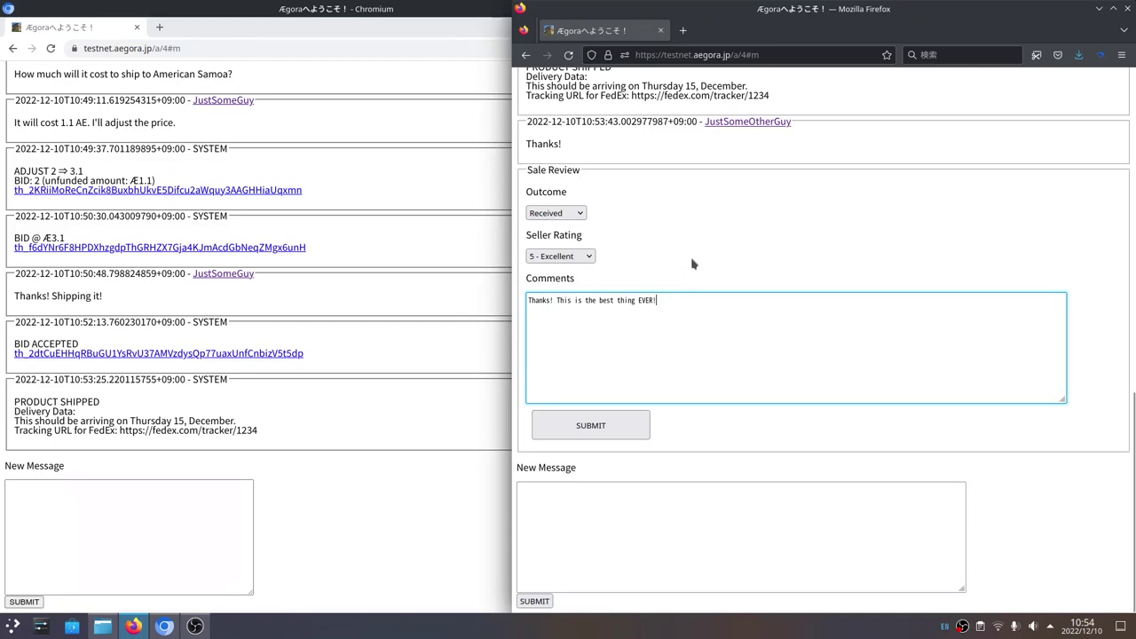
Step: Submit the Kid's Bicycle Helmet review as Received, rated 5 - Excellent, with the comment
{"action": "left_click", "coordinate": [730, 271]}
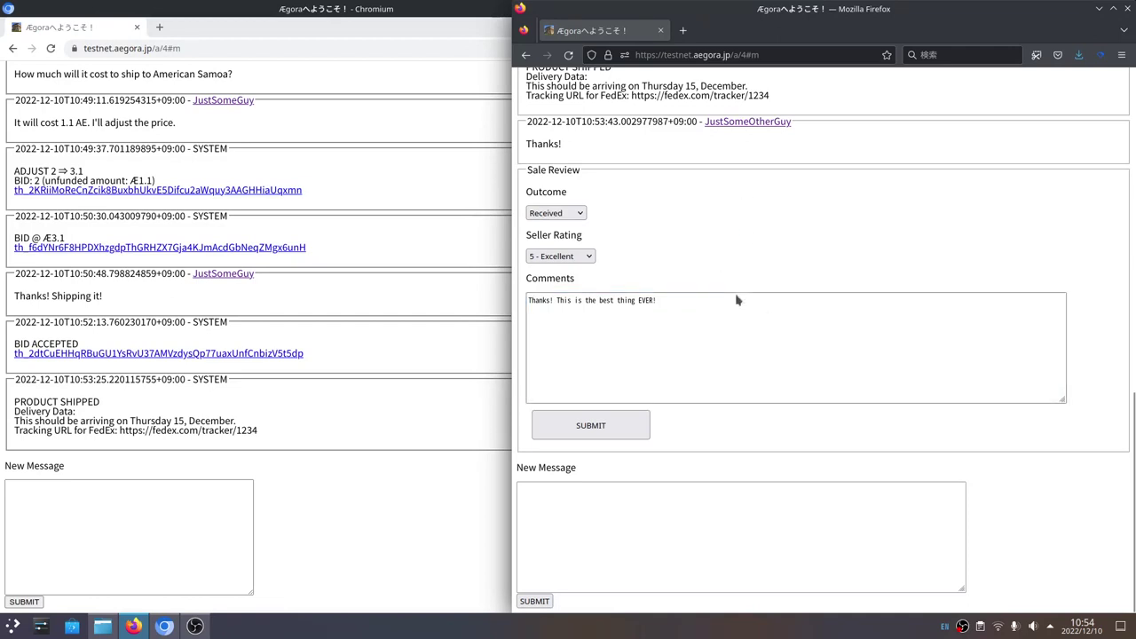
{"action": "left_click", "coordinate": [599, 430]}
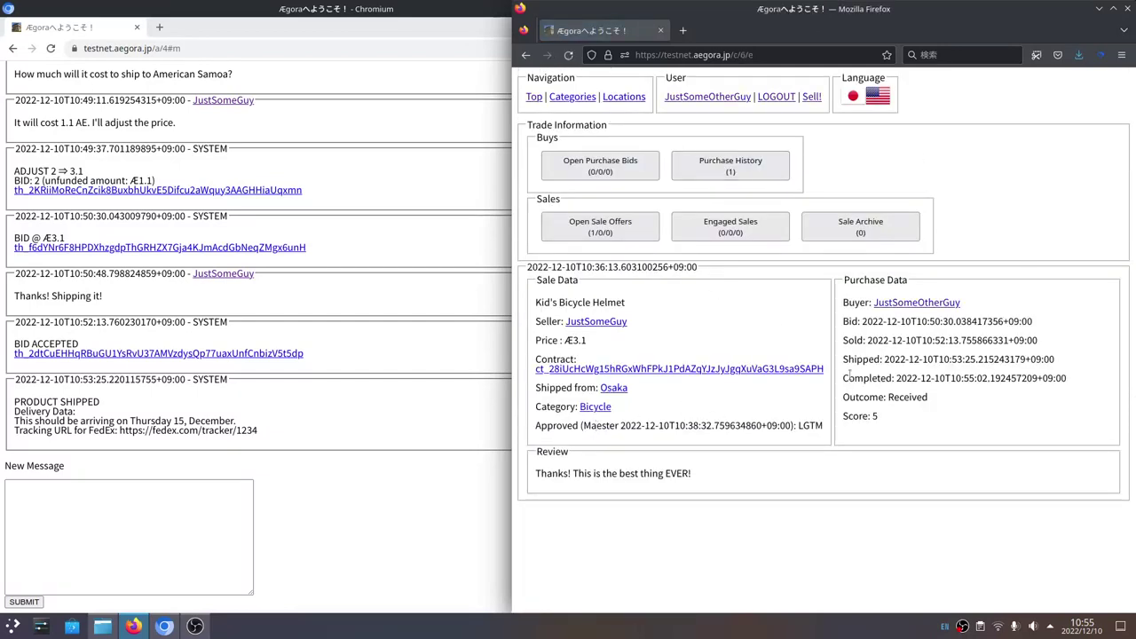
Step: Reload the seller's page and open their Sale Archive showing the completed helmet sale, score 5
{"action": "left_click", "coordinate": [439, 355]}
{"action": "scroll", "coordinate": [343, 325], "scroll_direction": "up", "scroll_amount": 3}
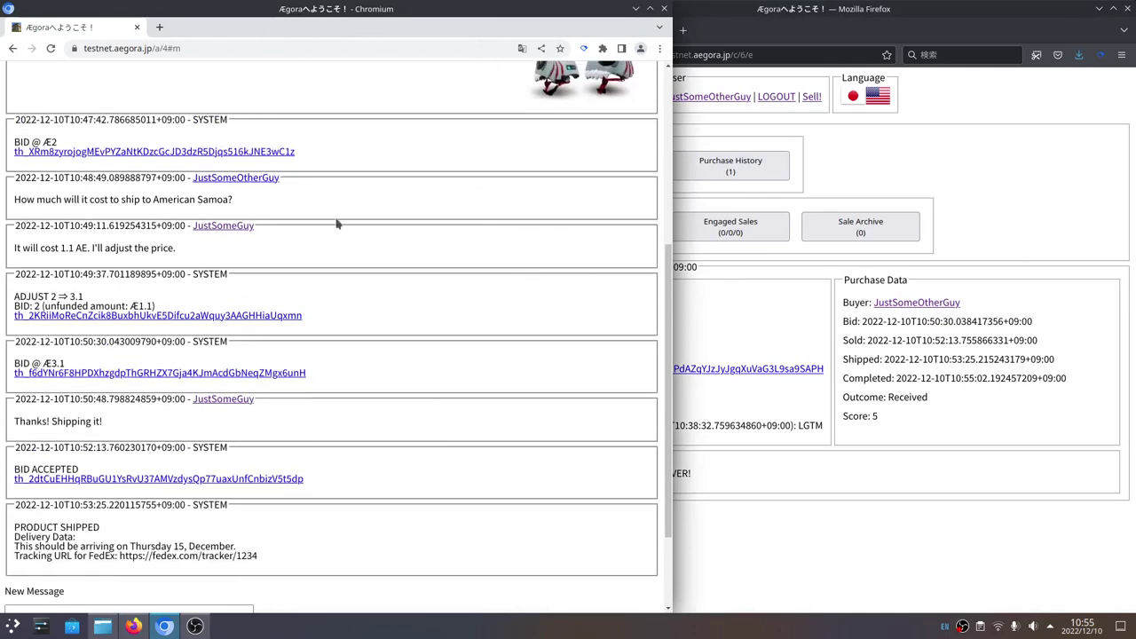
{"action": "scroll", "coordinate": [337, 221], "scroll_direction": "up", "scroll_amount": 1}
{"action": "scroll", "coordinate": [335, 217], "scroll_direction": "down", "scroll_amount": 4}
{"action": "scroll", "coordinate": [346, 321], "scroll_direction": "up", "scroll_amount": 2}
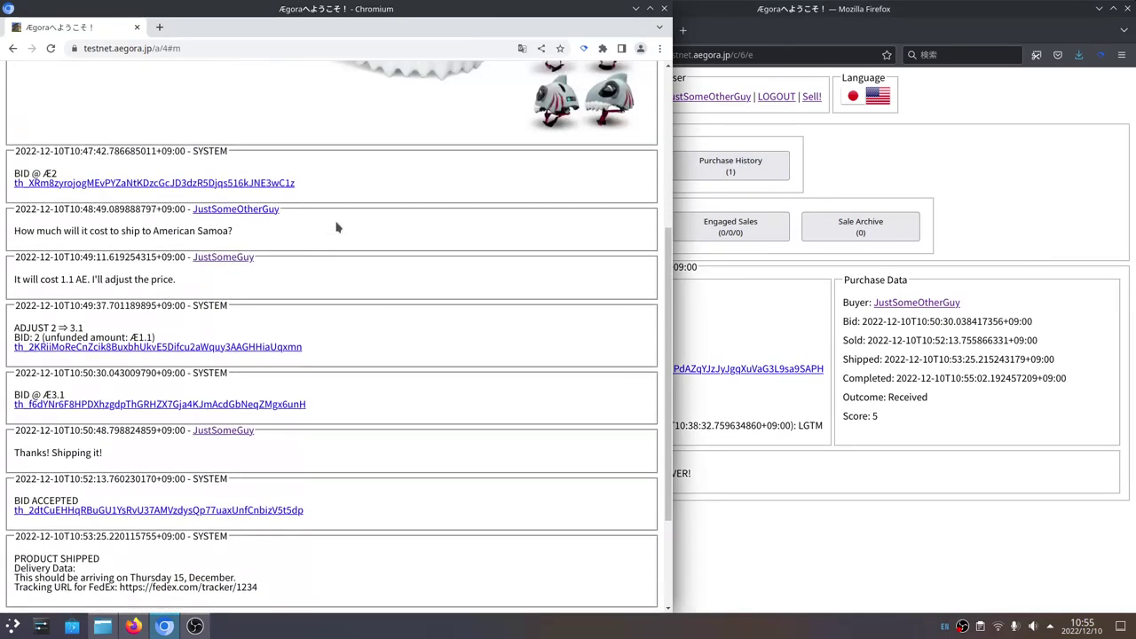
{"action": "key", "text": "F5"}
{"action": "scroll", "coordinate": [355, 323], "scroll_direction": "up", "scroll_amount": 3}
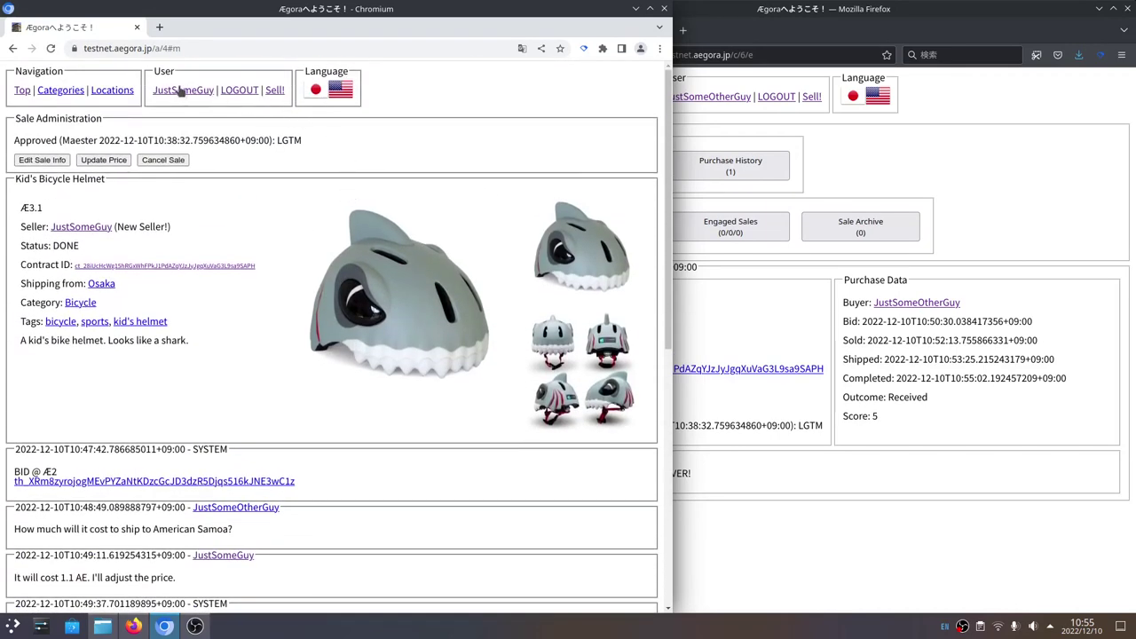
{"action": "left_click", "coordinate": [180, 92]}
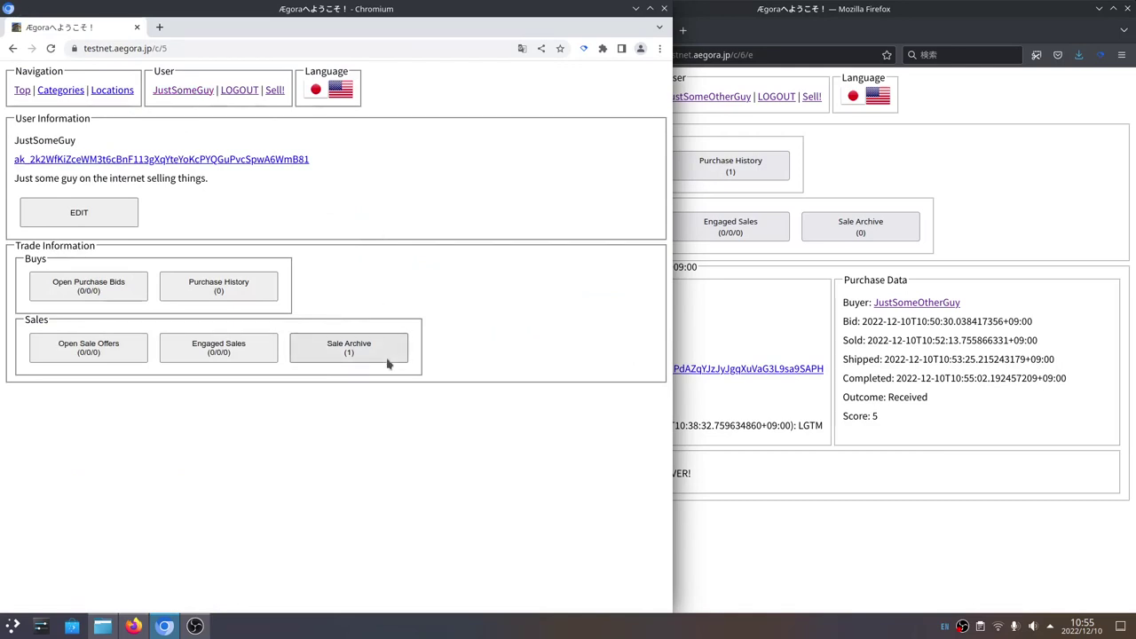
{"action": "left_click", "coordinate": [387, 363]}
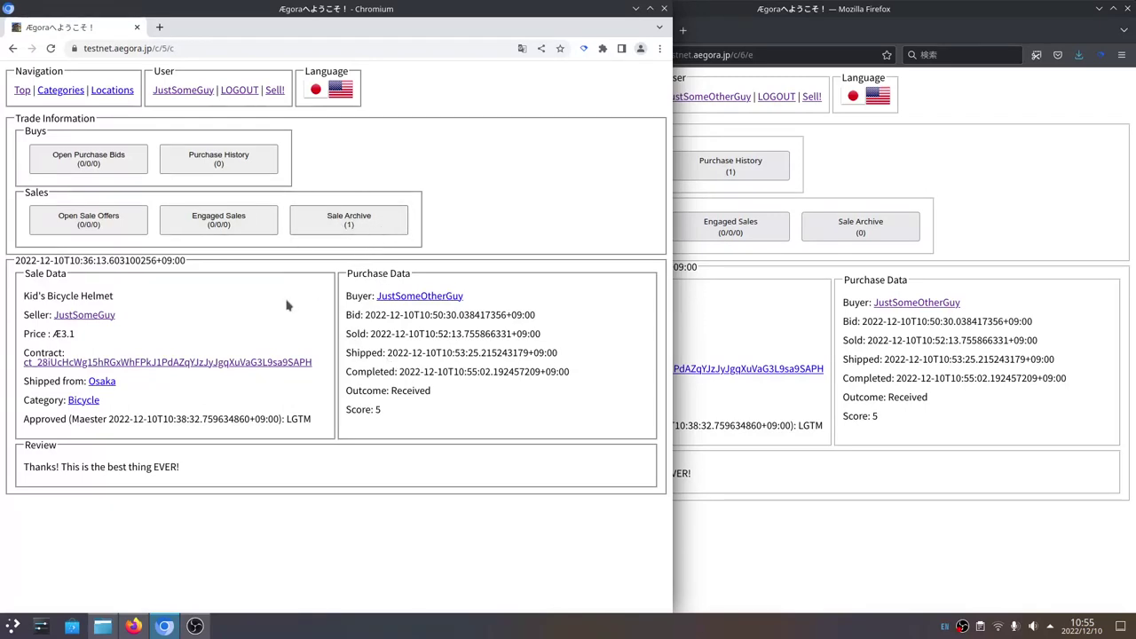
{"action": "left_click", "coordinate": [740, 302]}
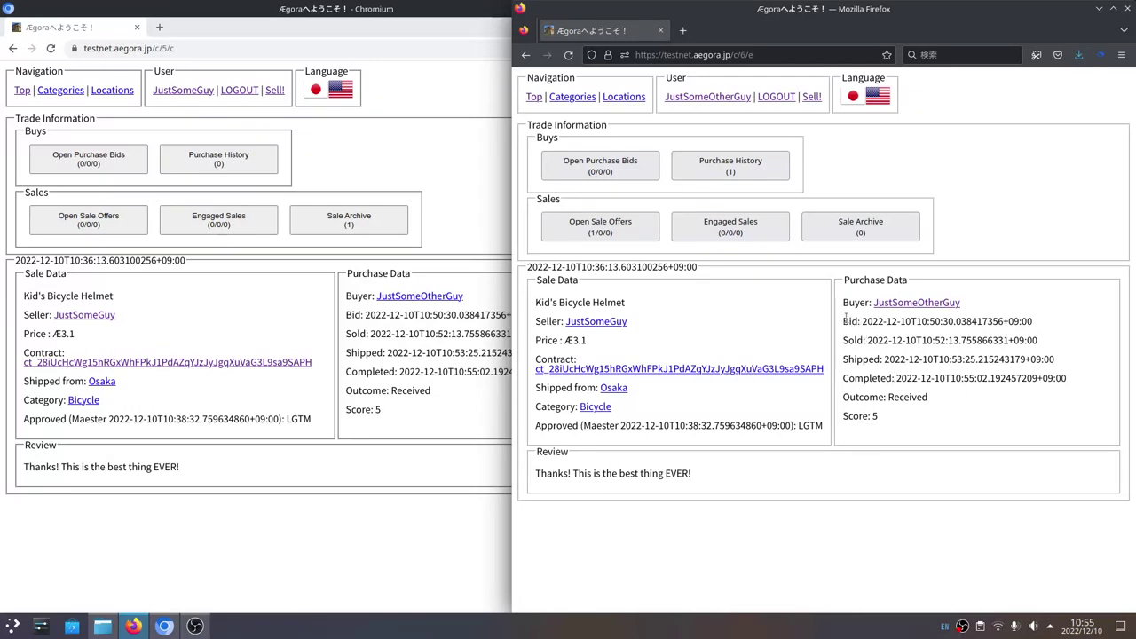
Step: Check the recorded score of 5 and reopen the seller's user page in the seller's window
{"action": "triple_click", "coordinate": [863, 423]}
{"action": "left_click", "coordinate": [886, 430]}
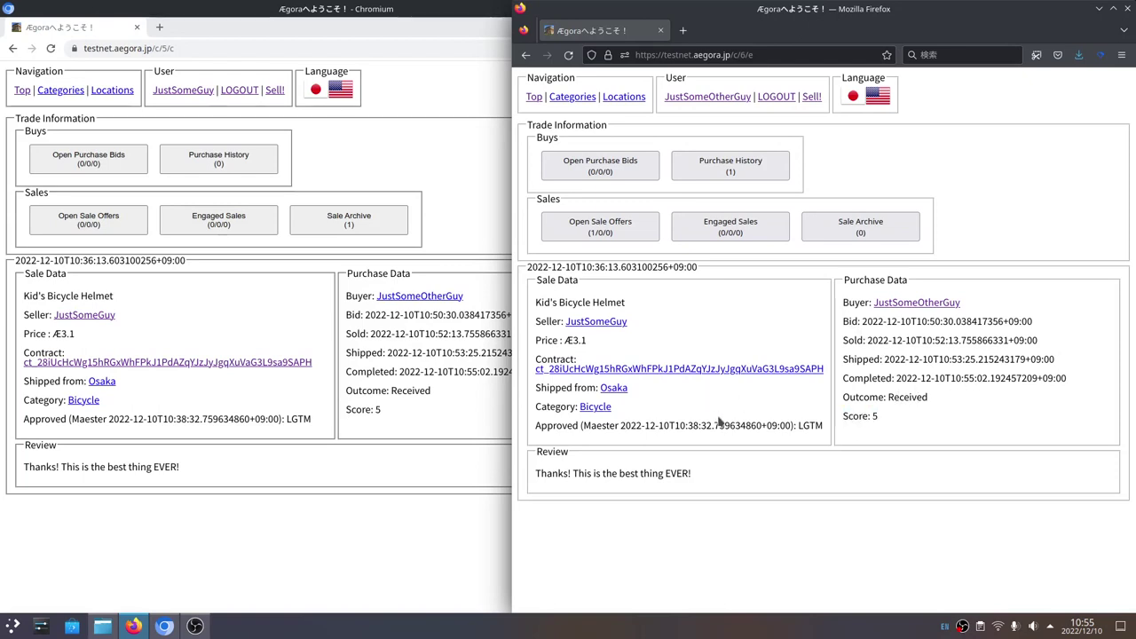
{"action": "left_click", "coordinate": [240, 297]}
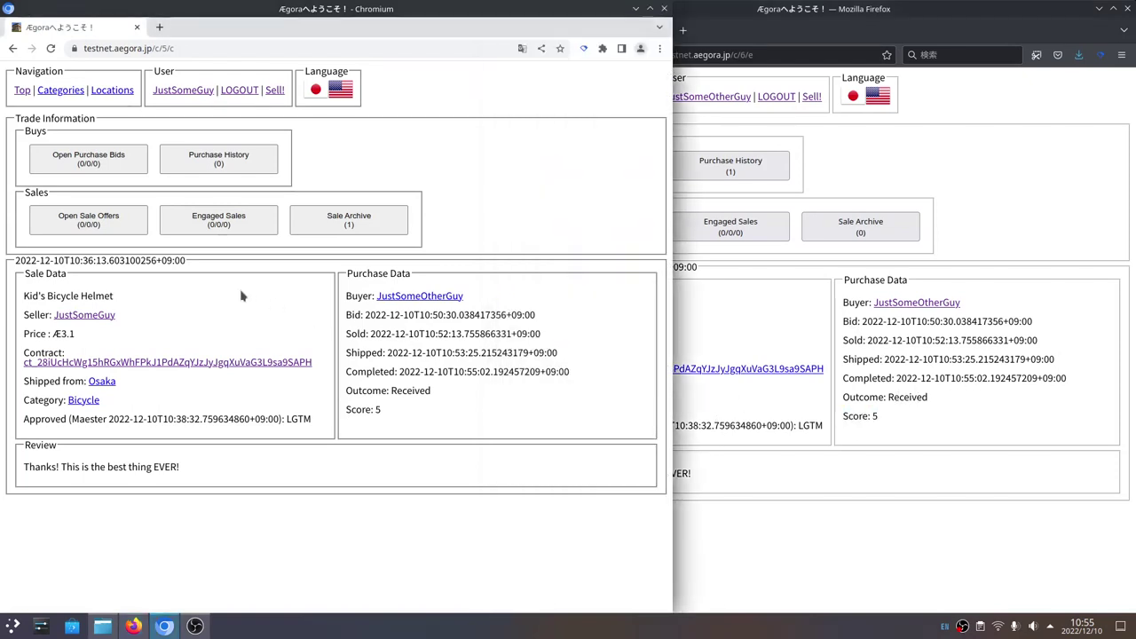
{"action": "left_click", "coordinate": [181, 92]}
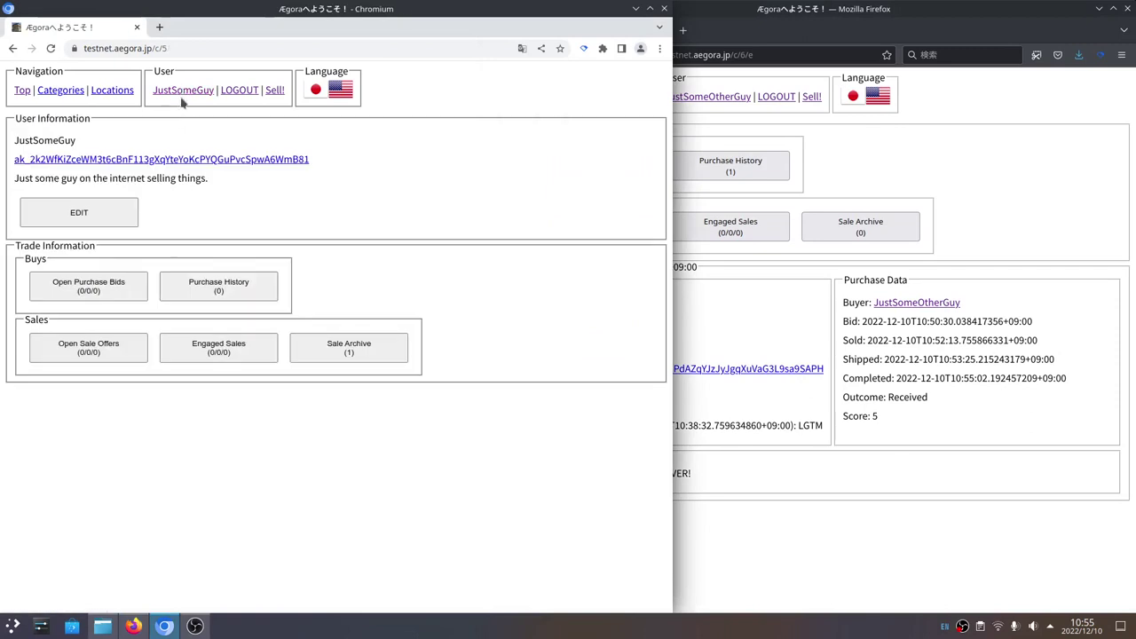
Step: From the buyer's Sale Data, open the seller's public profile showing a 5.00 score
{"action": "left_click", "coordinate": [896, 152]}
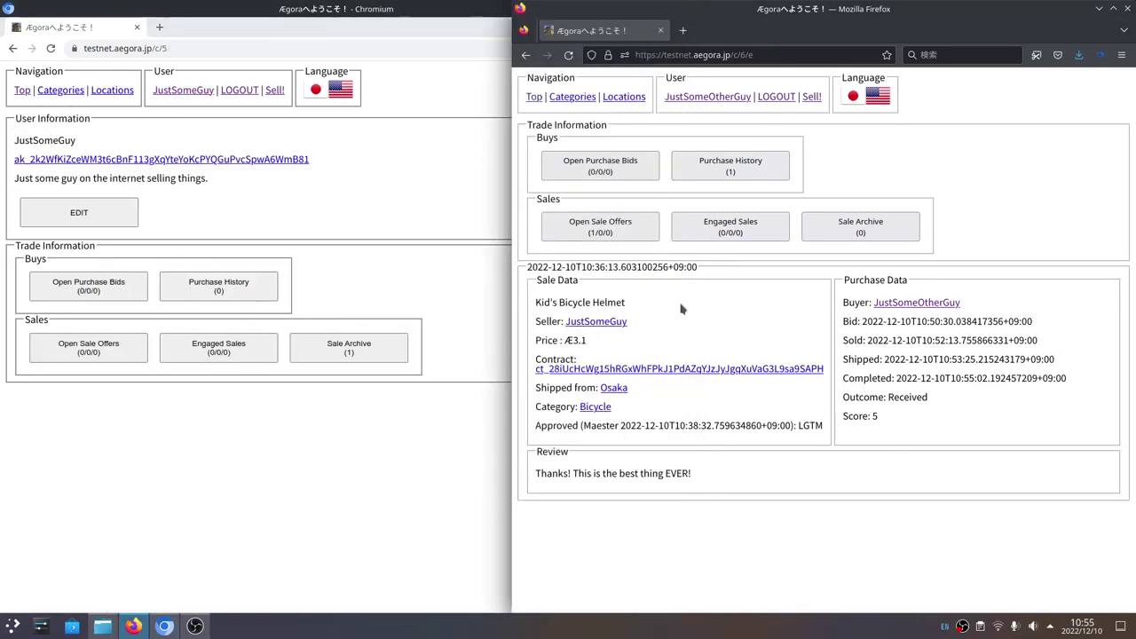
{"action": "left_click", "coordinate": [603, 322]}
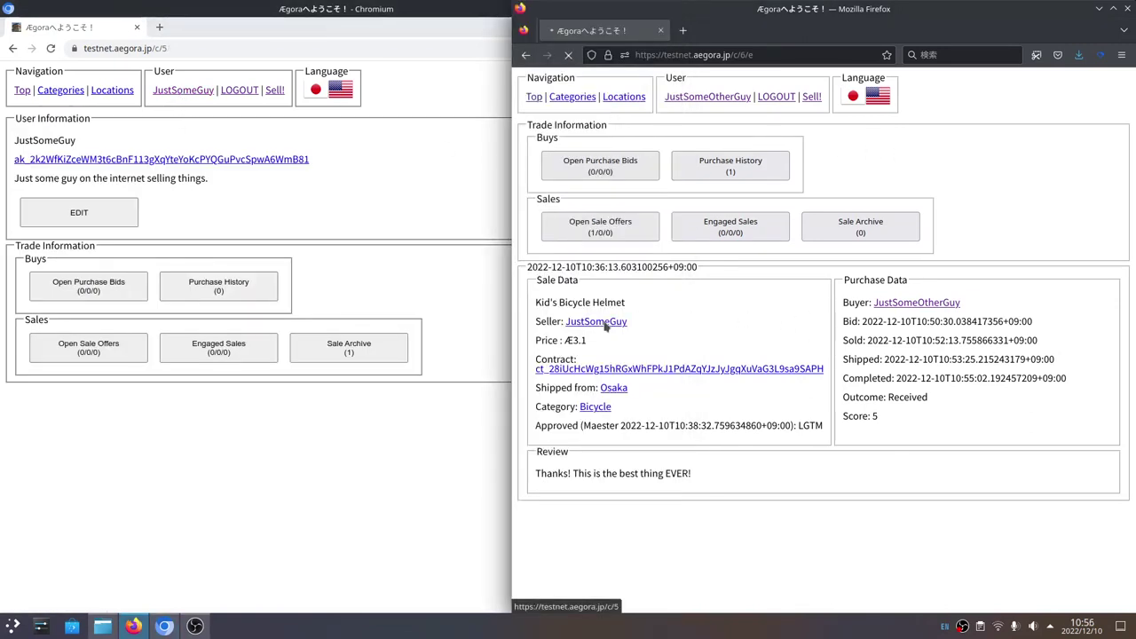
{"action": "left_click_drag", "start_coordinate": [583, 256], "coordinate": [543, 256]}
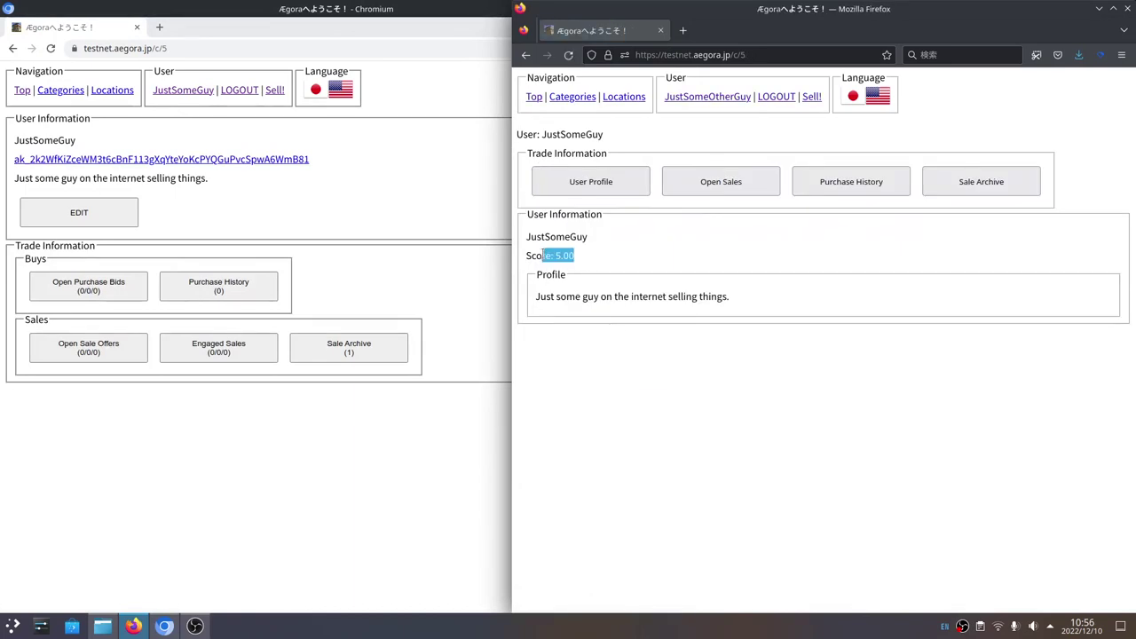
{"action": "left_click", "coordinate": [658, 250]}
{"action": "left_click", "coordinate": [470, 294]}
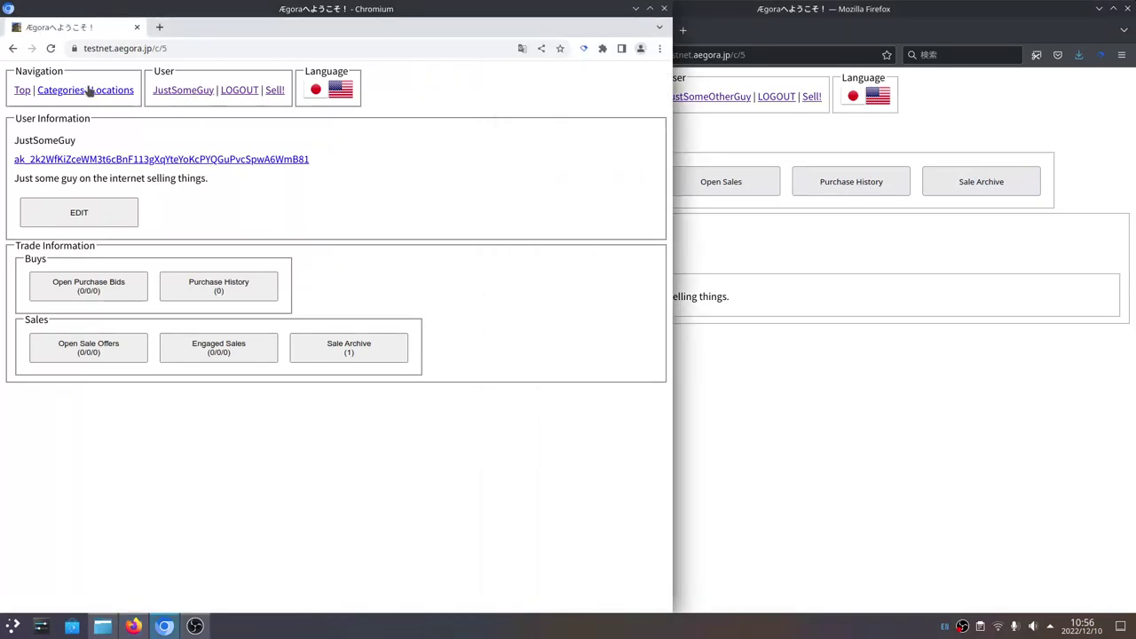
Step: Try to buy the rice listing, which fails for insufficient funds, and go back
{"action": "left_click", "coordinate": [21, 92]}
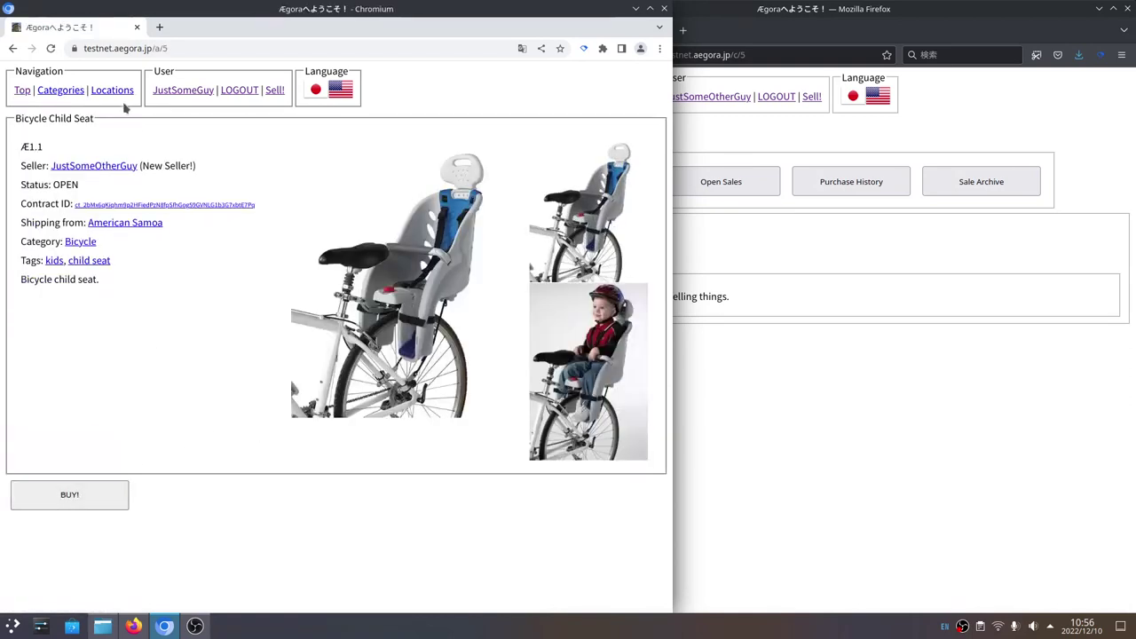
{"action": "left_click", "coordinate": [21, 91]}
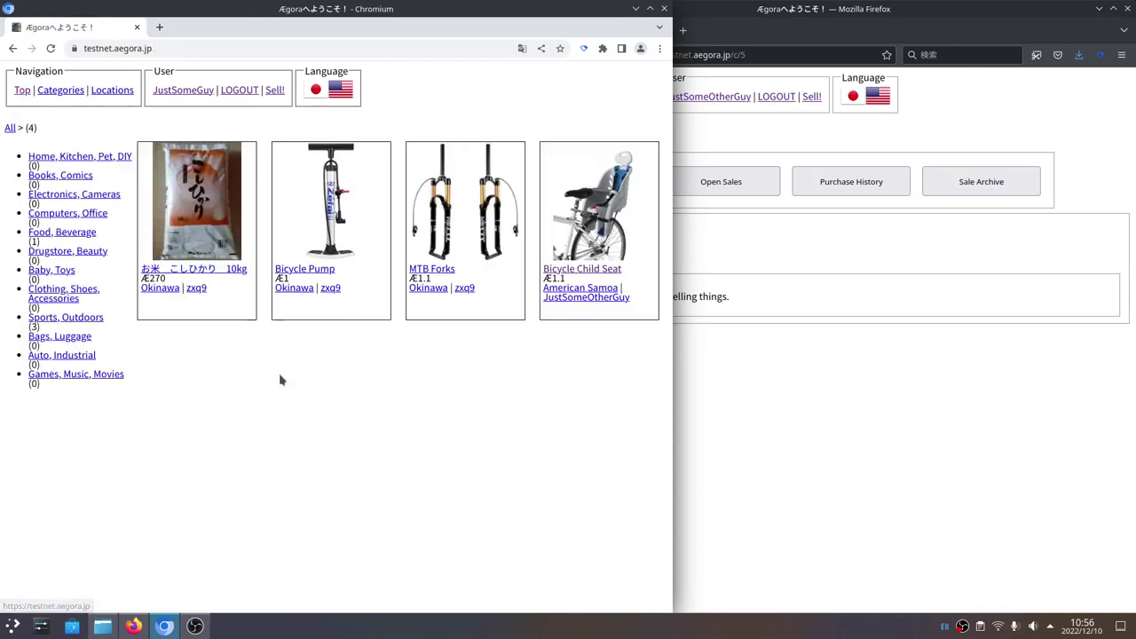
{"action": "left_click", "coordinate": [201, 238]}
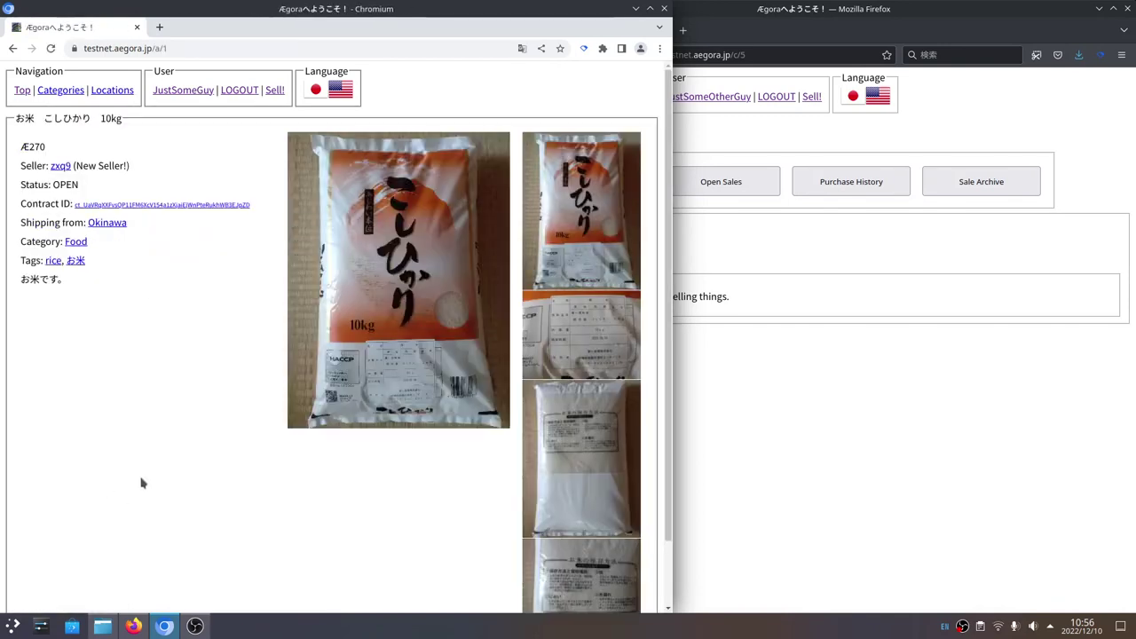
{"action": "scroll", "coordinate": [139, 488], "scroll_direction": "down", "scroll_amount": 2}
{"action": "left_click", "coordinate": [125, 589]}
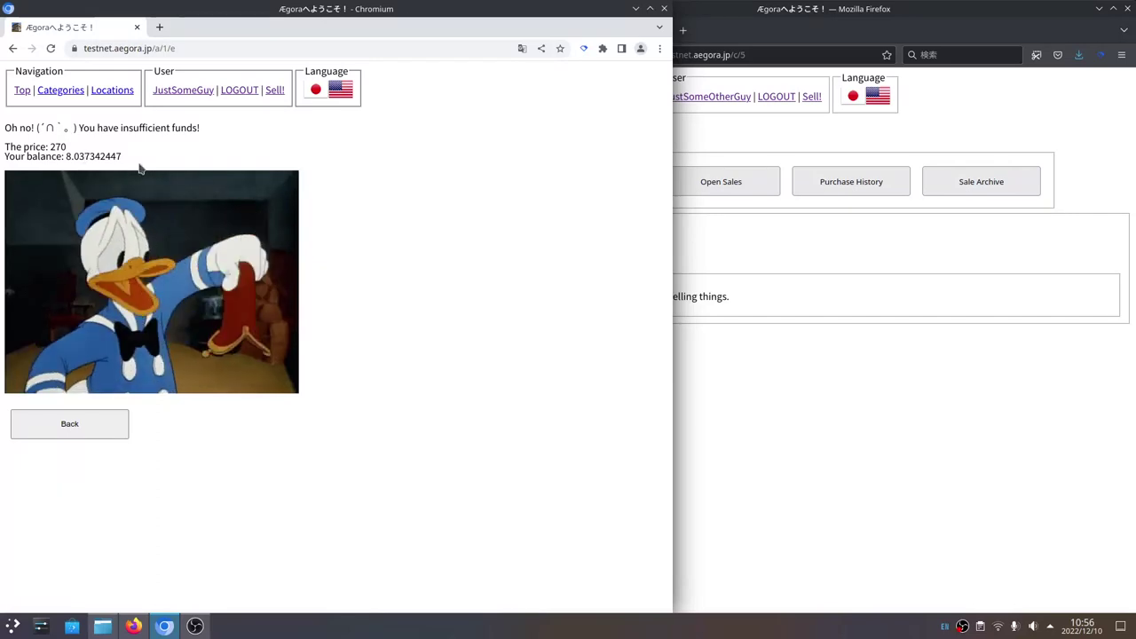
{"action": "left_click", "coordinate": [86, 426]}
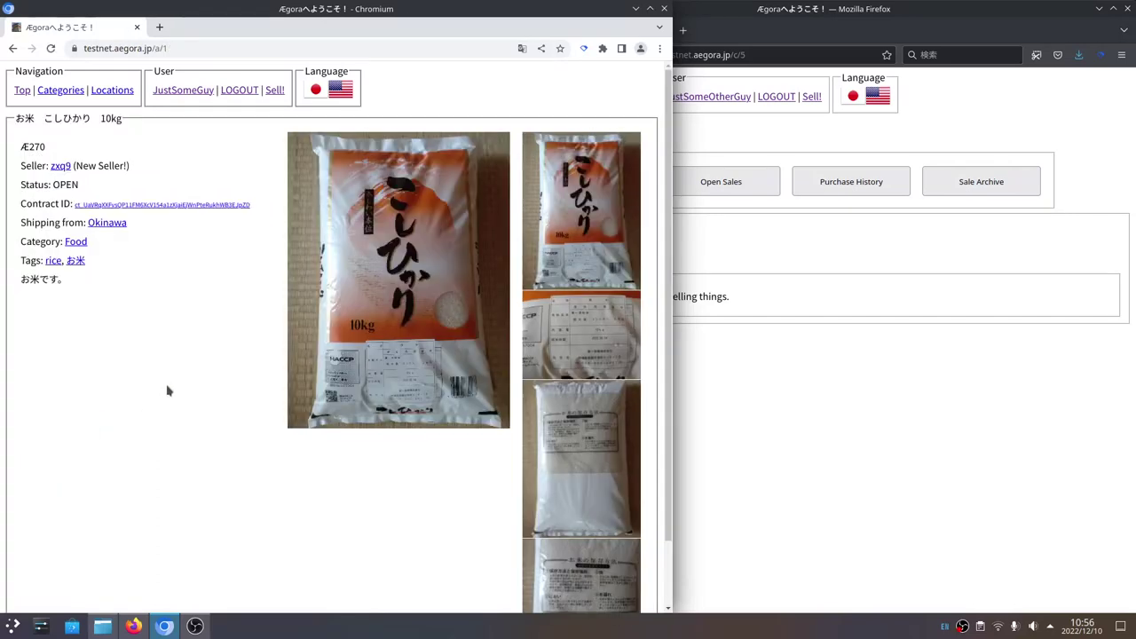
Step: Open the Bicycle Child Seat listing from the top listings page
{"action": "left_click", "coordinate": [24, 92]}
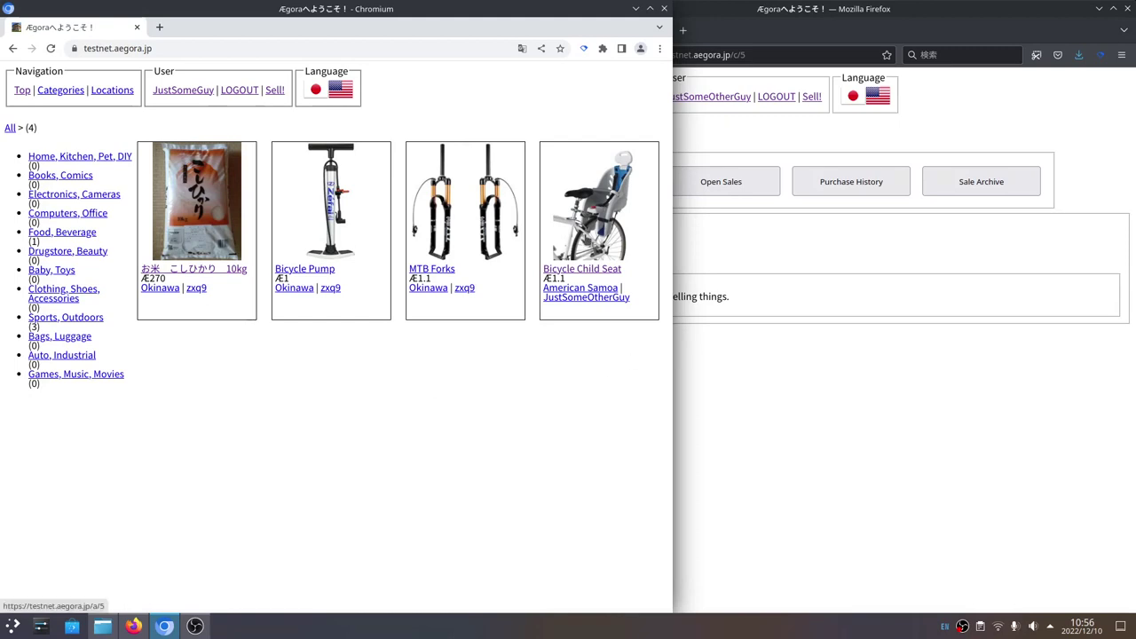
{"action": "left_click", "coordinate": [586, 240]}
{"action": "left_click", "coordinate": [786, 251]}
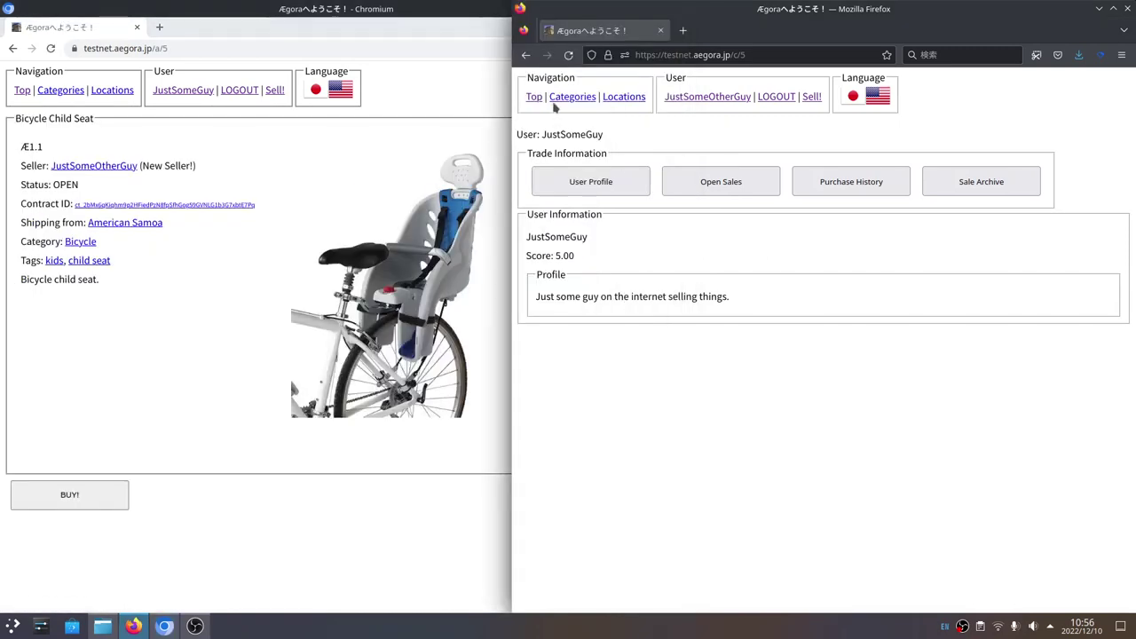
{"action": "left_click", "coordinate": [536, 98]}
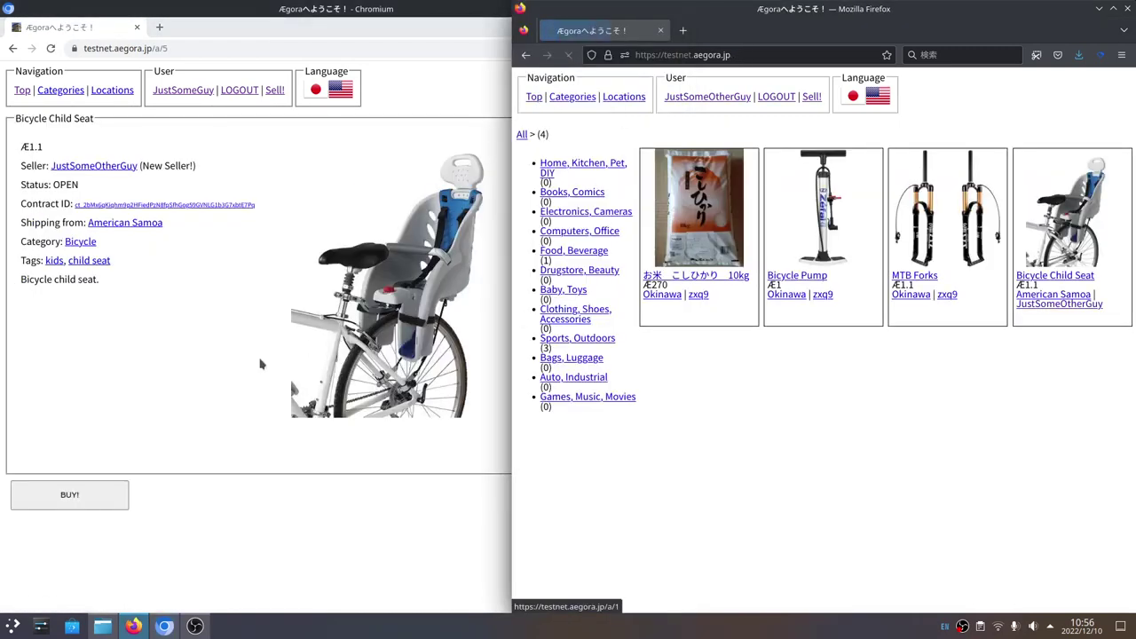
{"action": "left_click", "coordinate": [258, 363]}
Step: Bid Æ1.1 on the Bicycle Child Seat, confirming in Superhero Wallet and submitting the transaction
{"action": "left_click", "coordinate": [93, 492]}
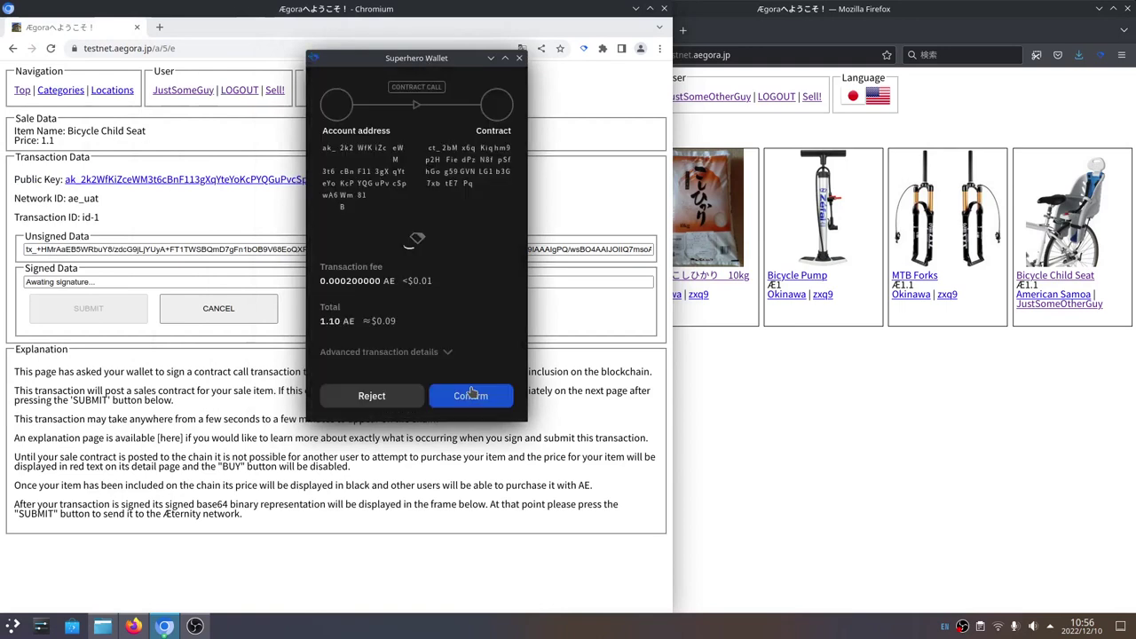
{"action": "left_click", "coordinate": [470, 398]}
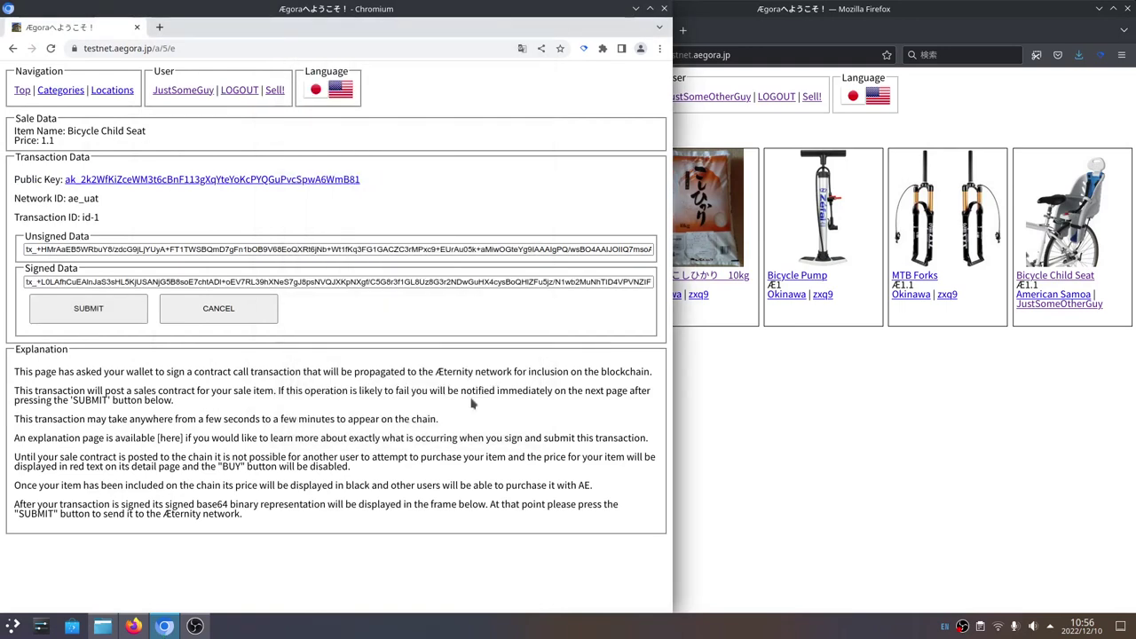
{"action": "left_click", "coordinate": [113, 308]}
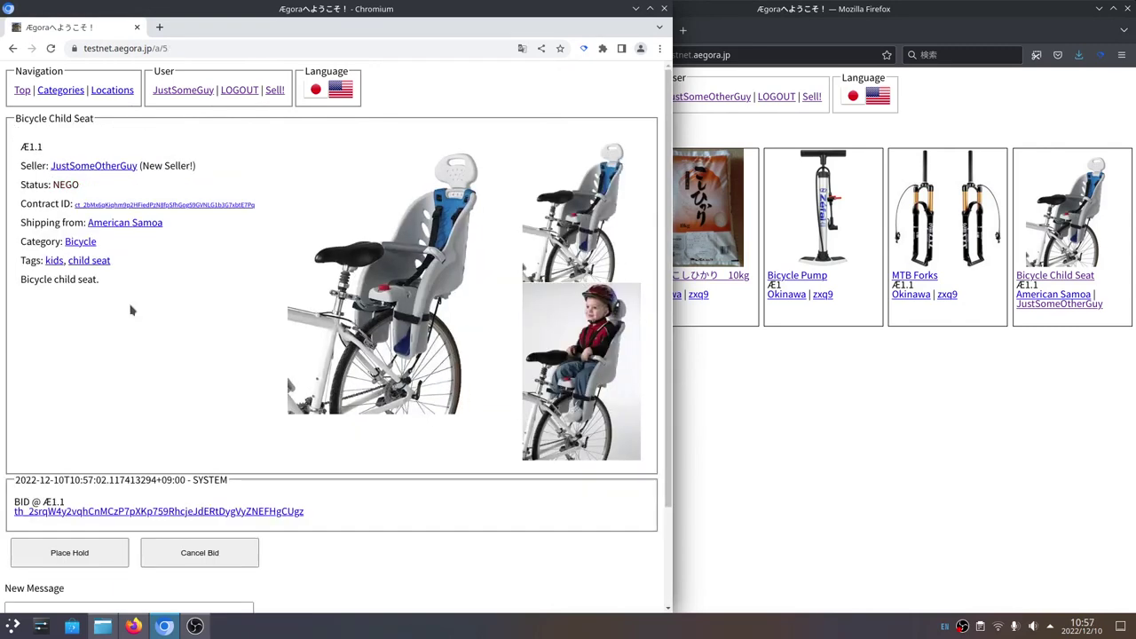
{"action": "scroll", "coordinate": [130, 310], "scroll_direction": "down", "scroll_amount": 3}
{"action": "left_click", "coordinate": [767, 450]}
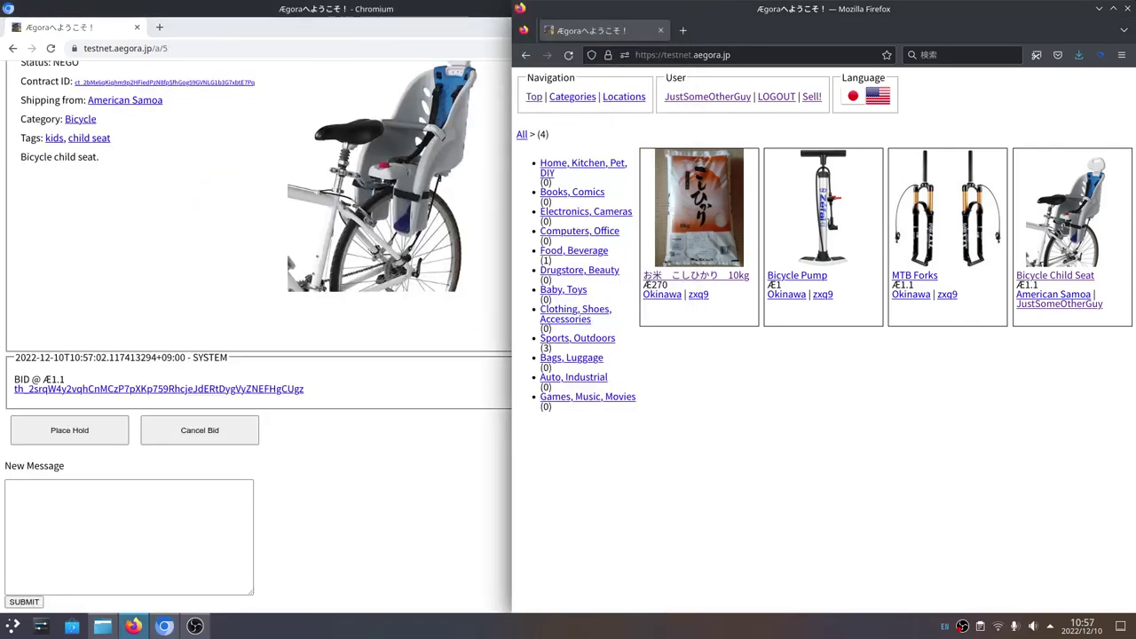
Step: Open the Bicycle Child Seat sale page, then the seller's and buyer's user pages
{"action": "left_click", "coordinate": [1064, 230]}
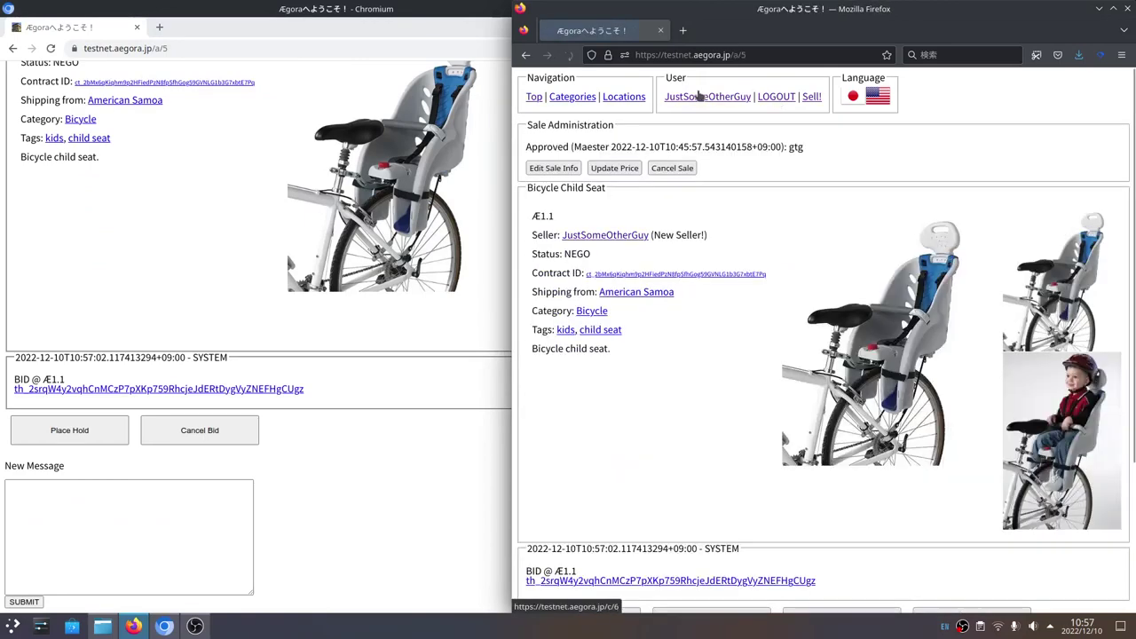
{"action": "left_click", "coordinate": [699, 97]}
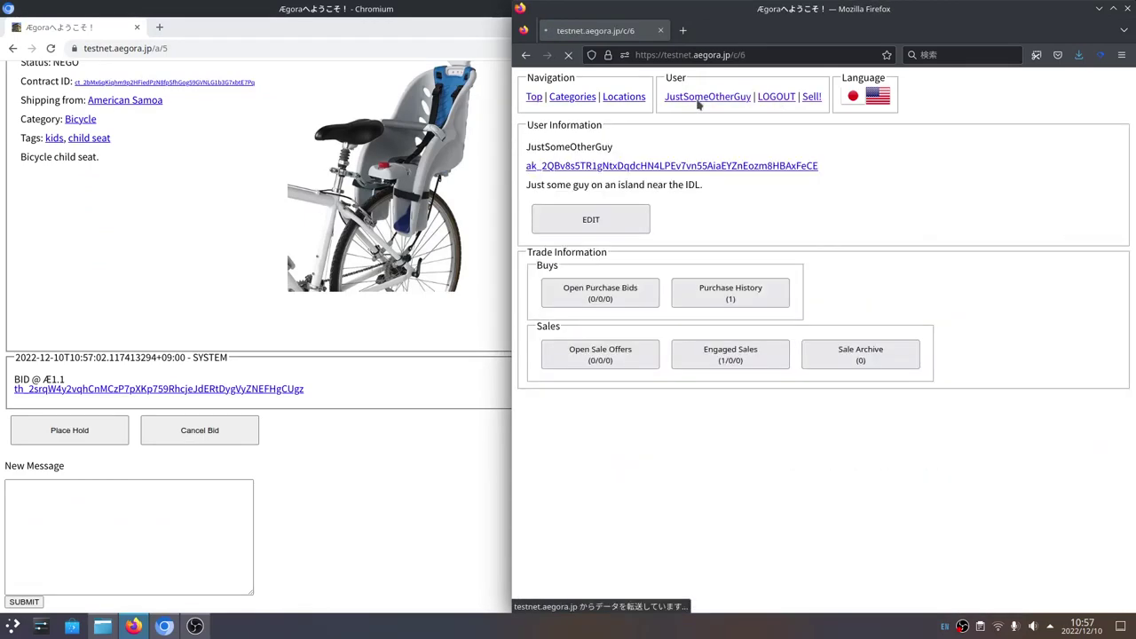
{"action": "scroll", "coordinate": [177, 91], "scroll_direction": "up", "scroll_amount": 3}
{"action": "left_click", "coordinate": [180, 104]}
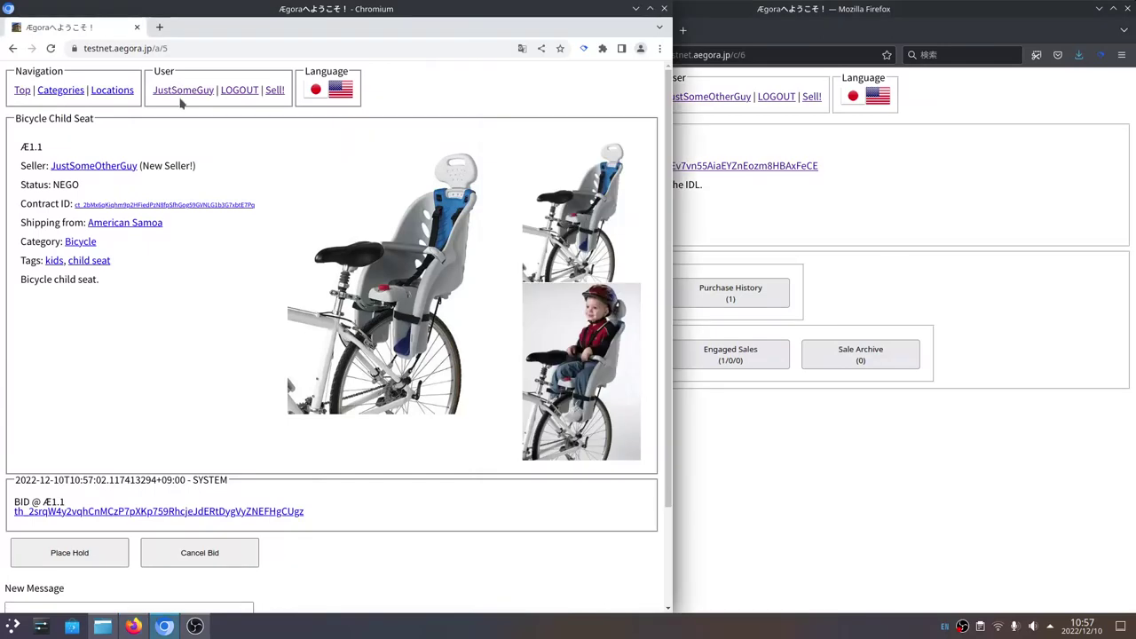
{"action": "left_click", "coordinate": [182, 91]}
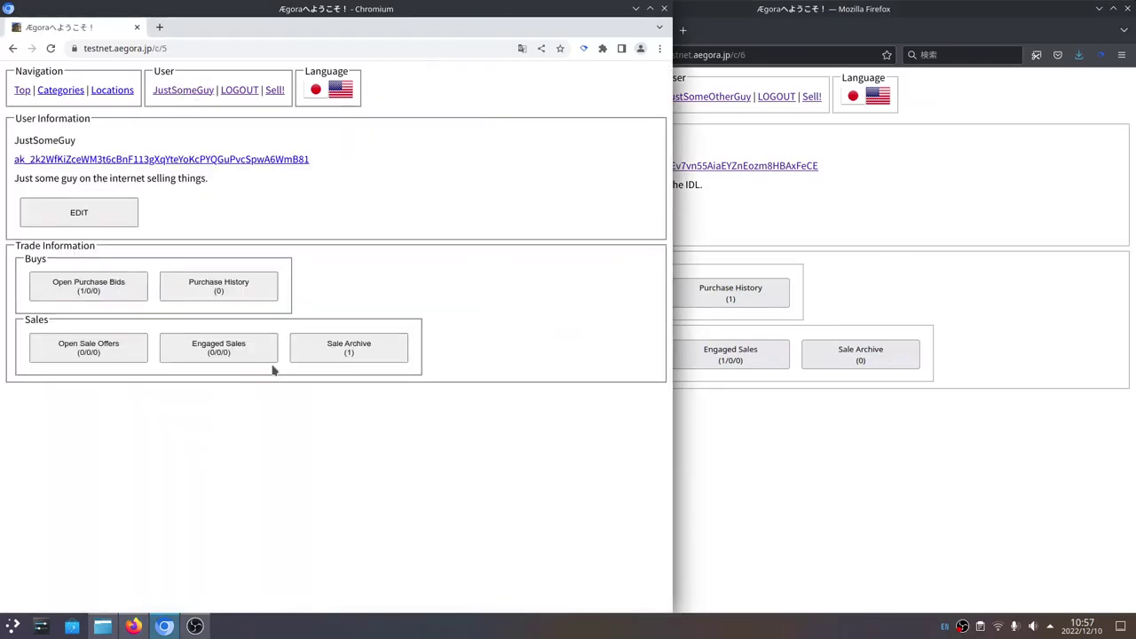
{"action": "left_click", "coordinate": [776, 229]}
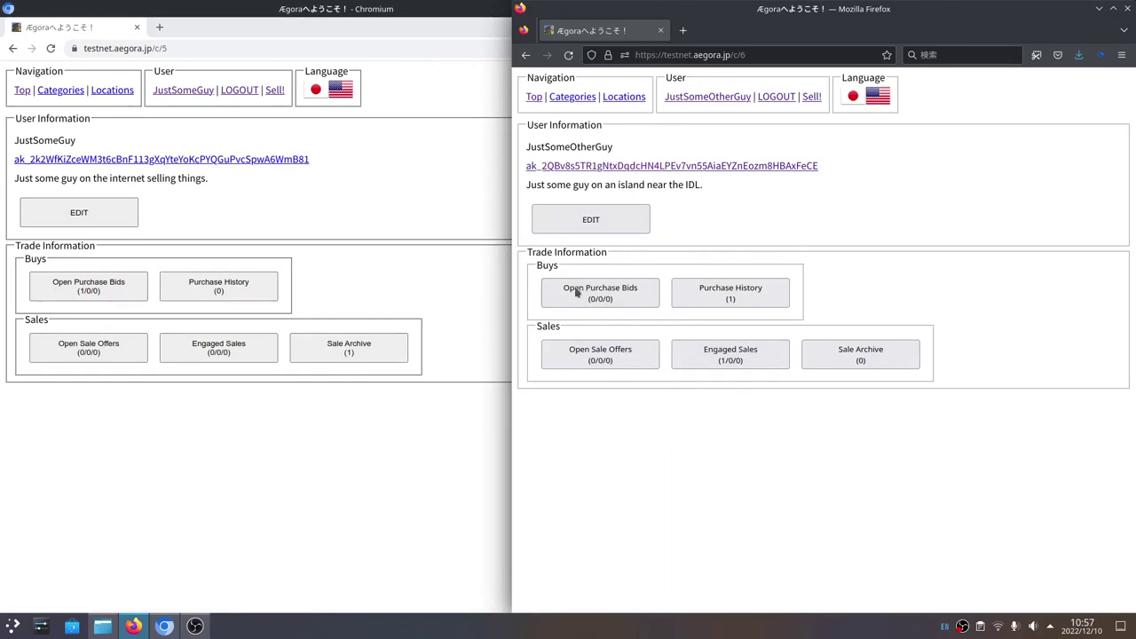
Step: View the buyer's Open Purchase Bids listing the Bicycle Child Seat at Æ1.1 in negotiation
{"action": "left_click", "coordinate": [176, 223]}
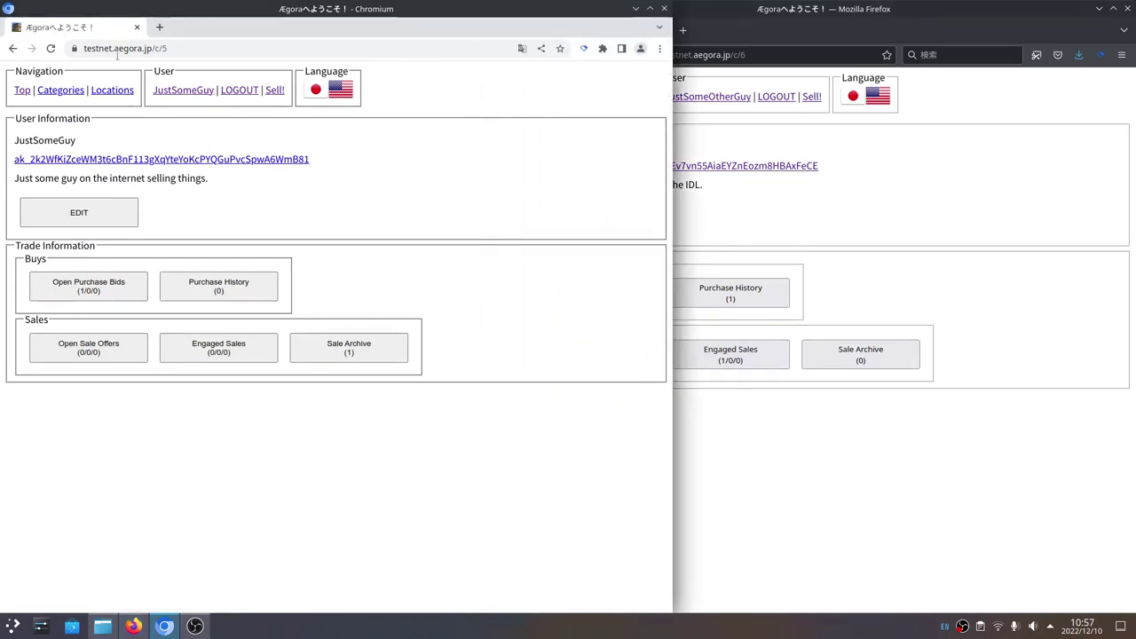
{"action": "left_click", "coordinate": [89, 289]}
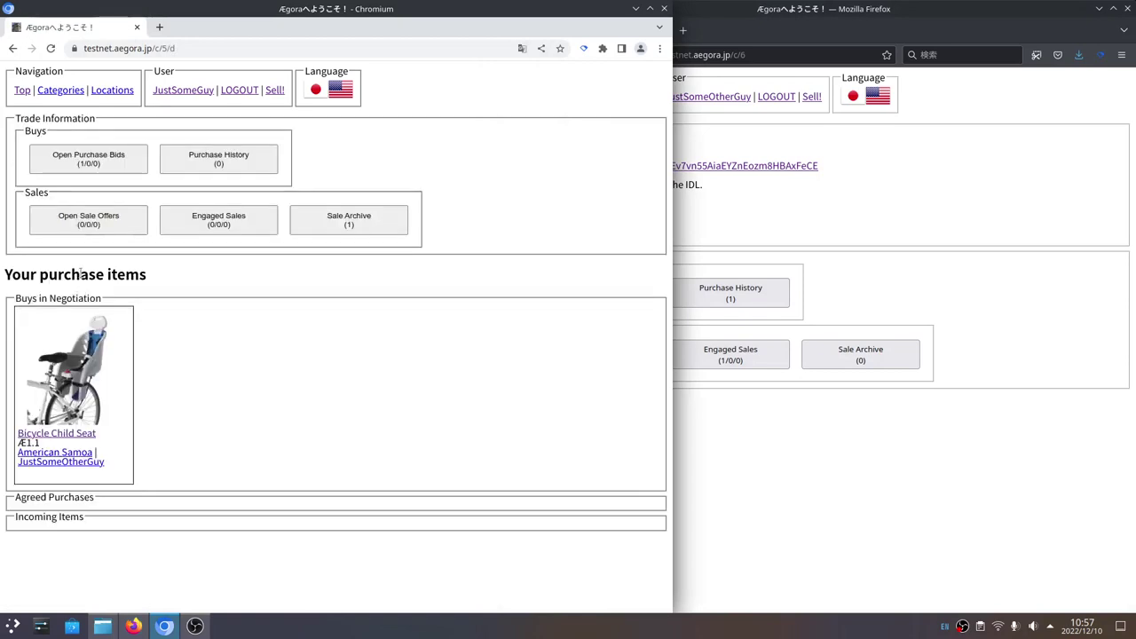
{"action": "left_click", "coordinate": [25, 92]}
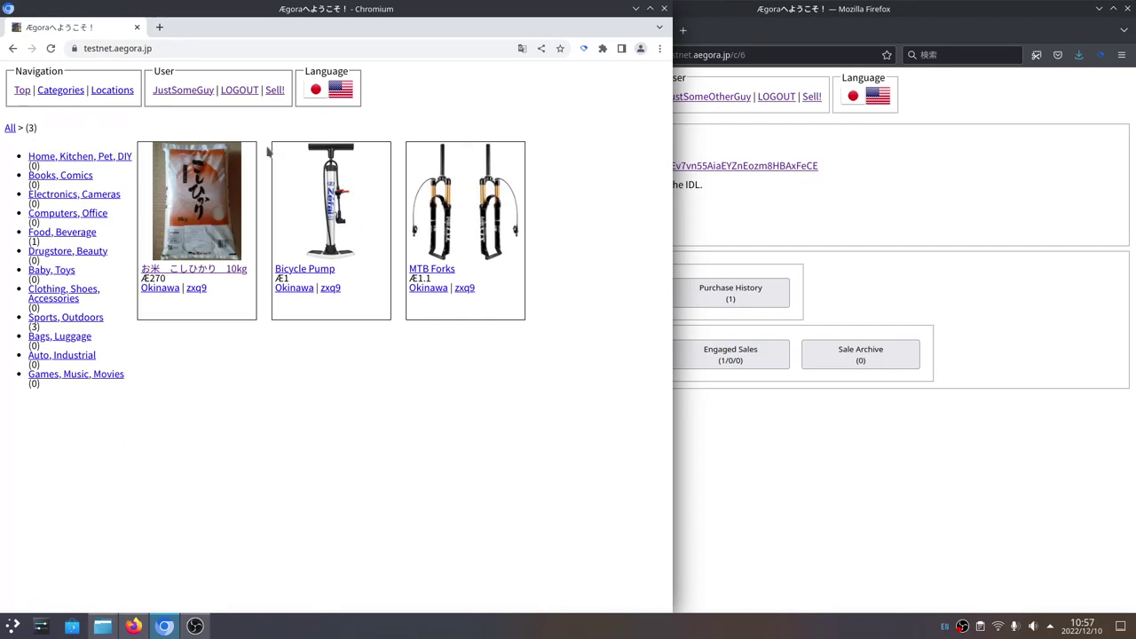
{"action": "left_click", "coordinate": [183, 94]}
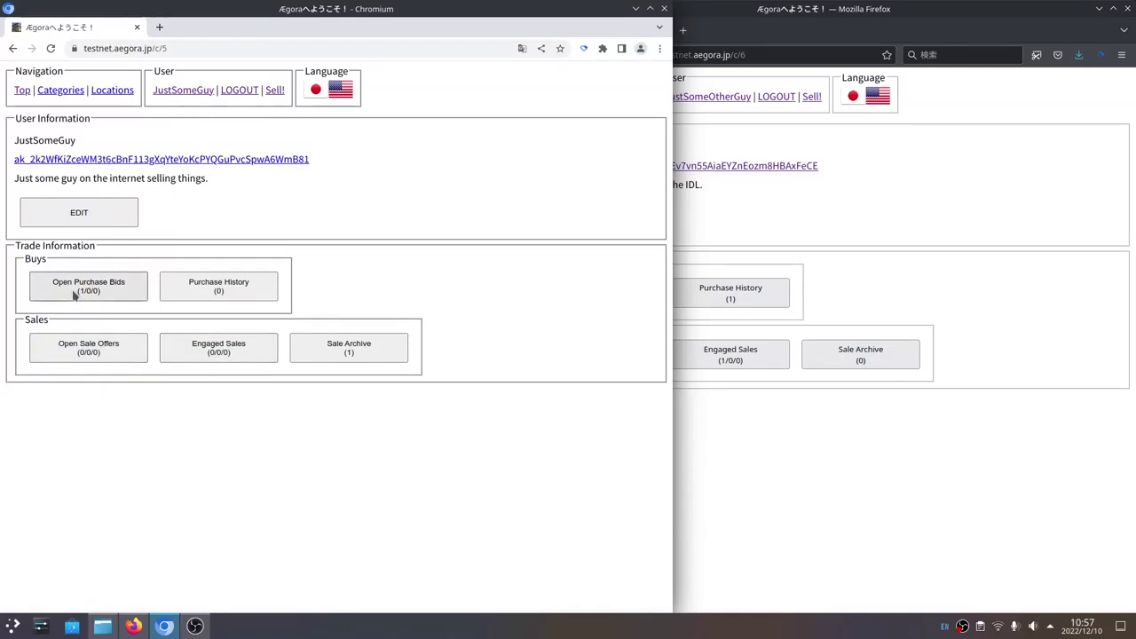
{"action": "left_click", "coordinate": [76, 295]}
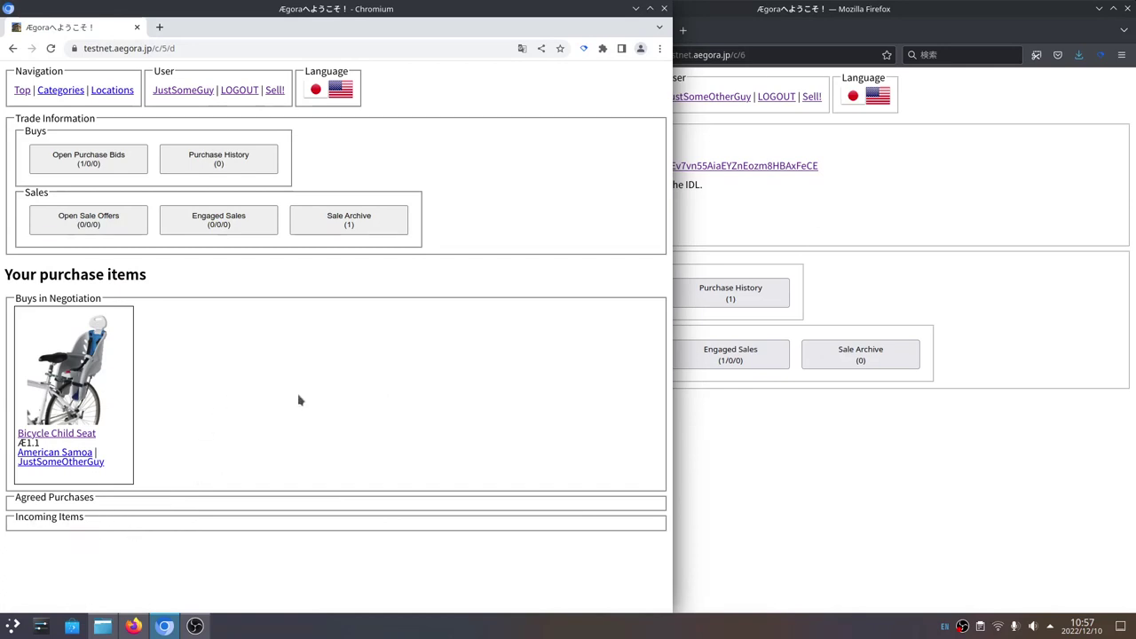
{"action": "left_click", "coordinate": [827, 463]}
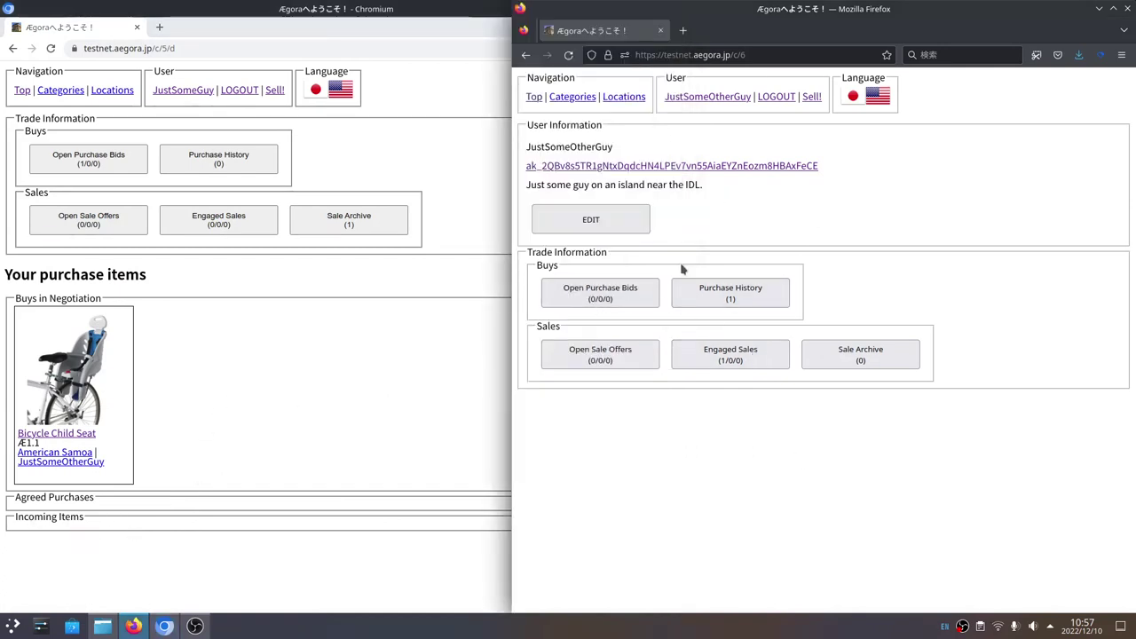
Step: Open the Bicycle Child Seat from Engaged Sales and scroll down to the Æ1.1 bid buttons
{"action": "left_click", "coordinate": [747, 361]}
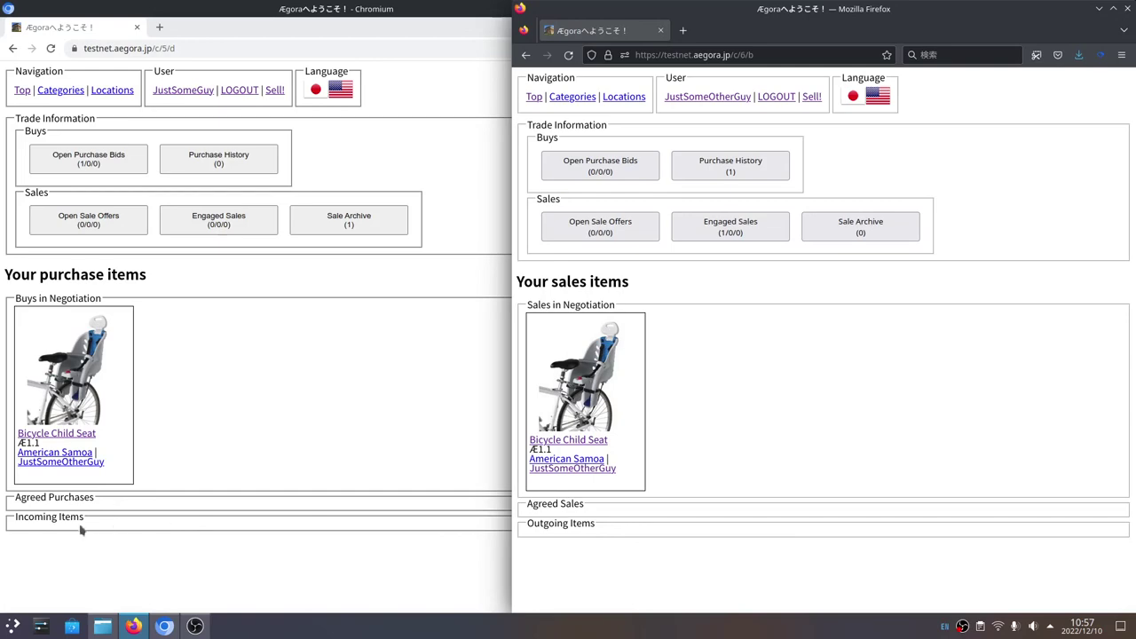
{"action": "left_click", "coordinate": [571, 382]}
{"action": "scroll", "coordinate": [665, 432], "scroll_direction": "down", "scroll_amount": 4}
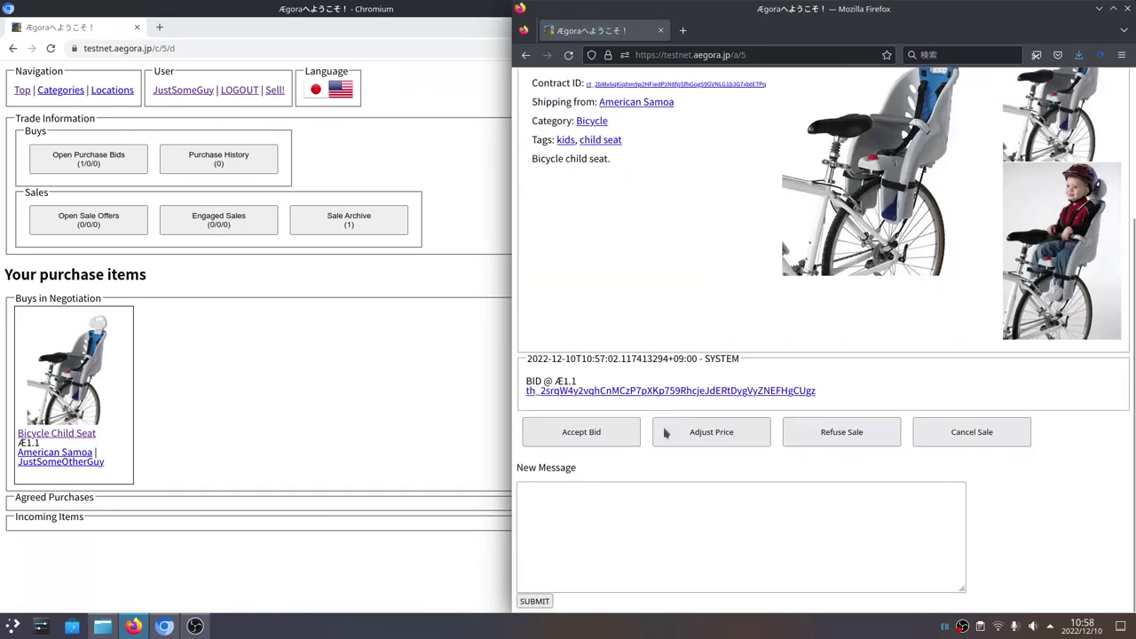
{"action": "left_click", "coordinate": [618, 538]}
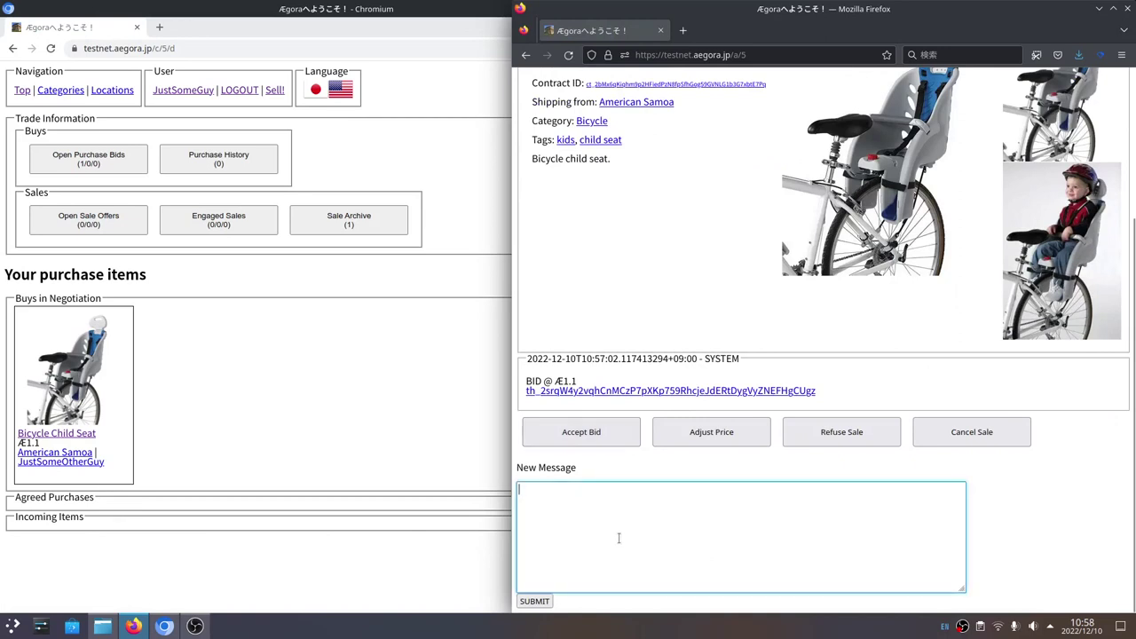
Step: Post 'Thanks!' to the thread, then accept the Æ1.1 bid and submit the wallet-signed transaction
{"action": "type", "text": "Thanks!"}
{"action": "left_click", "coordinate": [536, 602]}
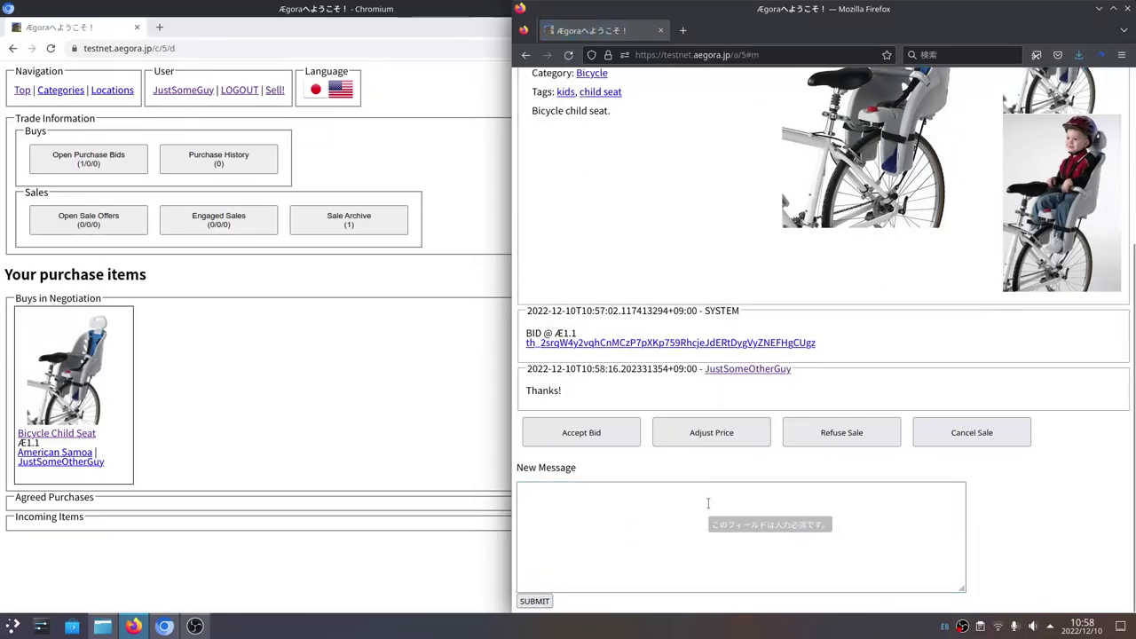
{"action": "left_click", "coordinate": [619, 447]}
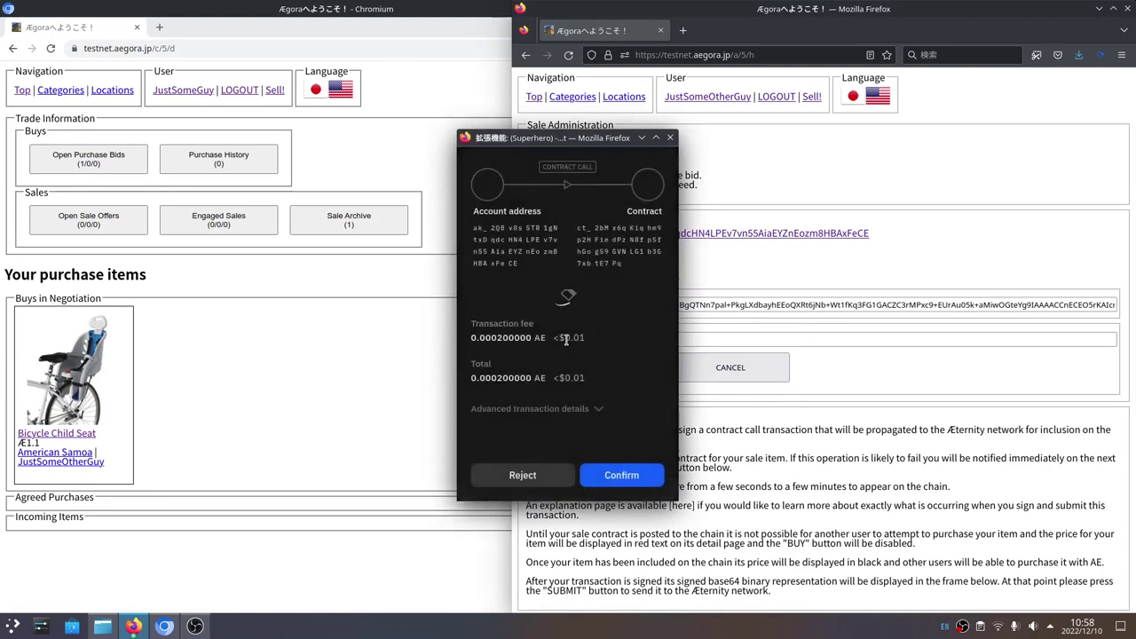
{"action": "left_click", "coordinate": [638, 479]}
{"action": "left_click", "coordinate": [599, 367]}
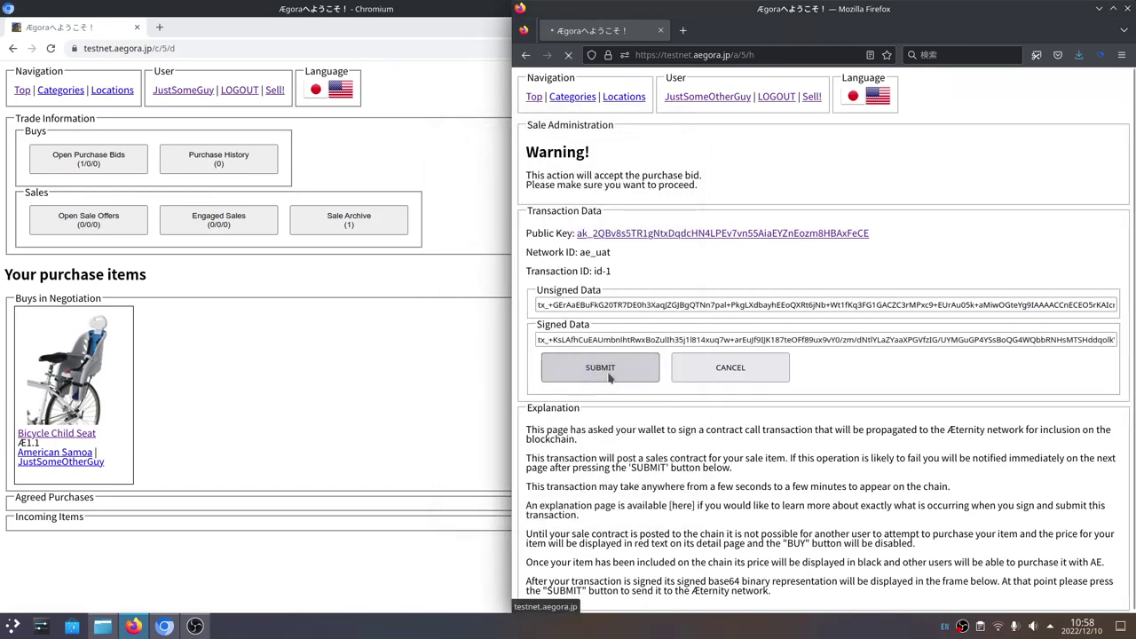
{"action": "scroll", "coordinate": [621, 373], "scroll_direction": "down", "scroll_amount": 3}
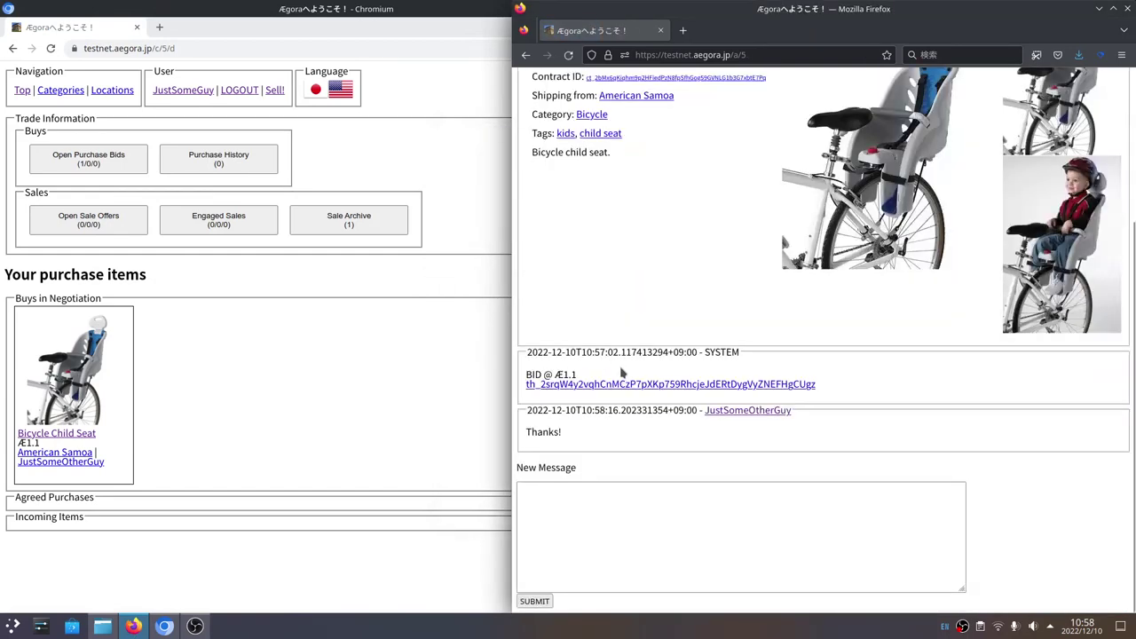
Step: Refresh the accepted sale and write the shipping note 'Here is the tracking number:' with the tracking URL
{"action": "left_click", "coordinate": [534, 602]}
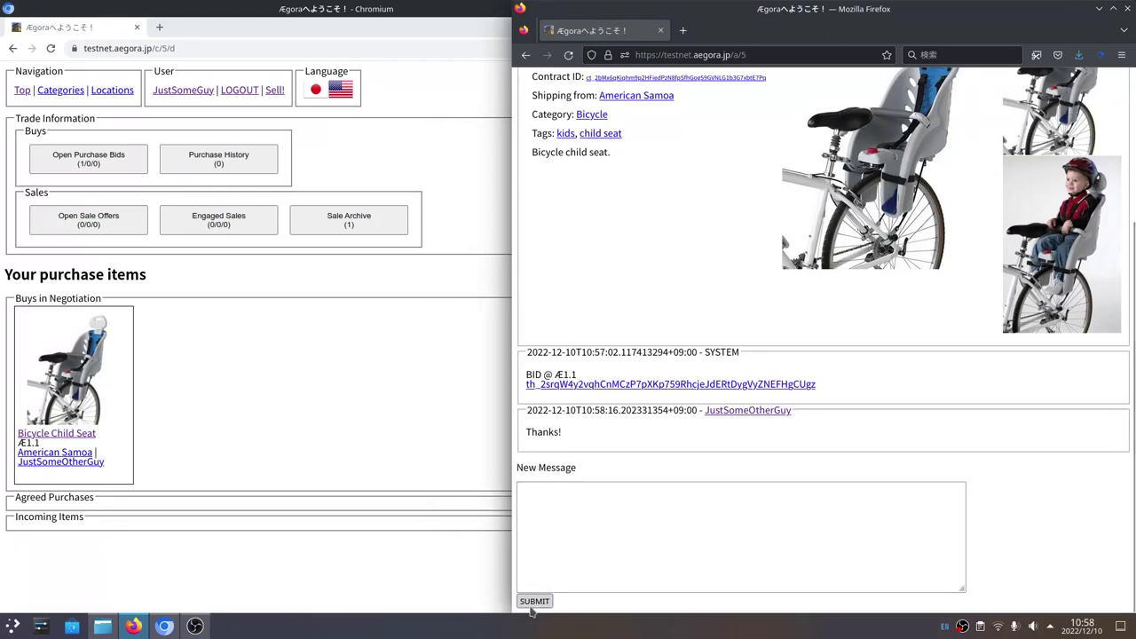
{"action": "scroll", "coordinate": [530, 606], "scroll_direction": "down", "scroll_amount": 3}
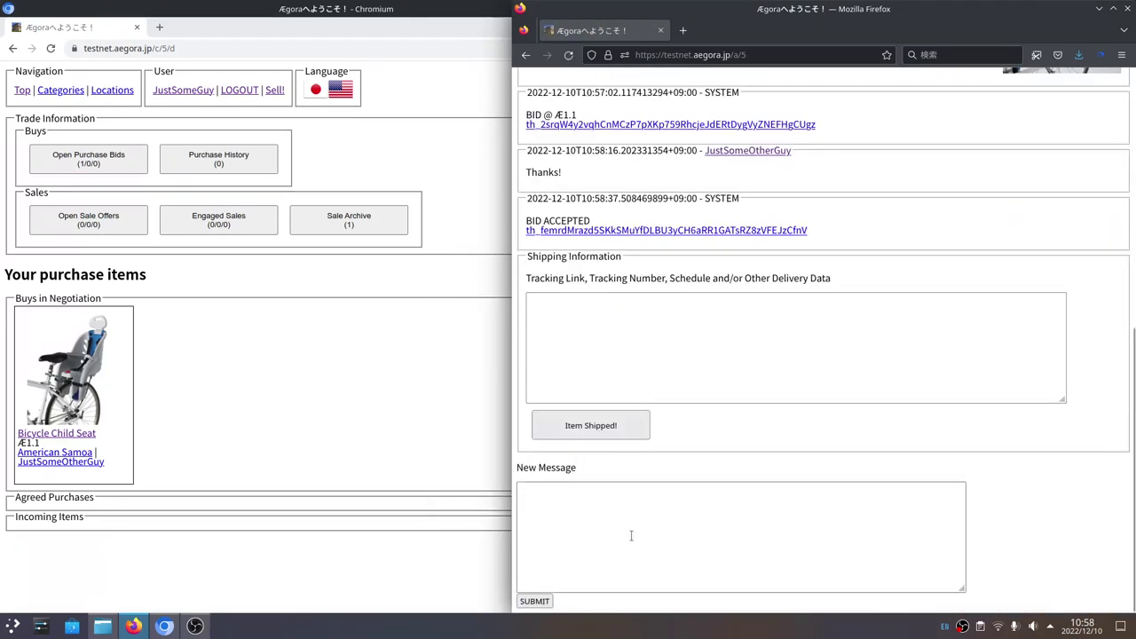
{"action": "left_click", "coordinate": [804, 329]}
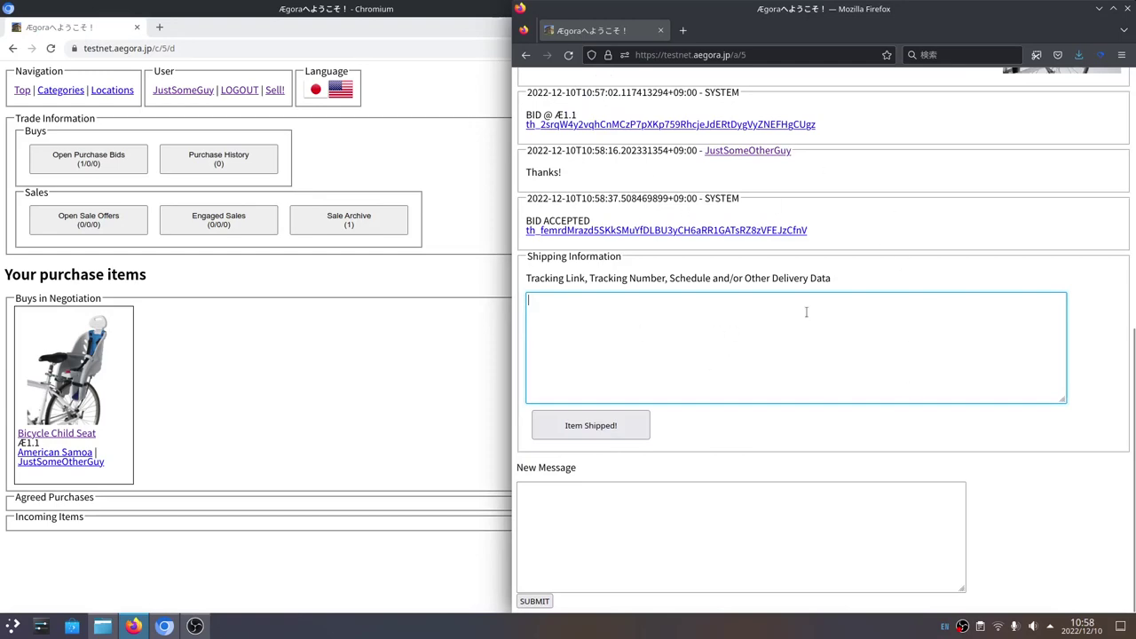
{"action": "scroll", "coordinate": [888, 281], "scroll_direction": "up", "scroll_amount": 3}
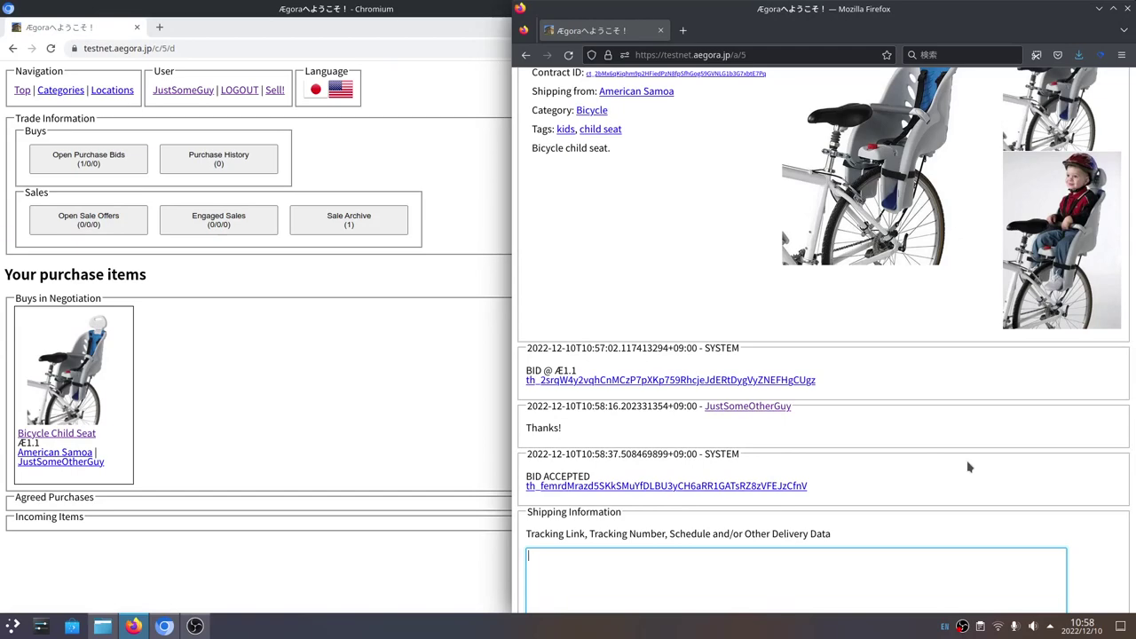
{"action": "scroll", "coordinate": [821, 522], "scroll_direction": "down", "scroll_amount": 3}
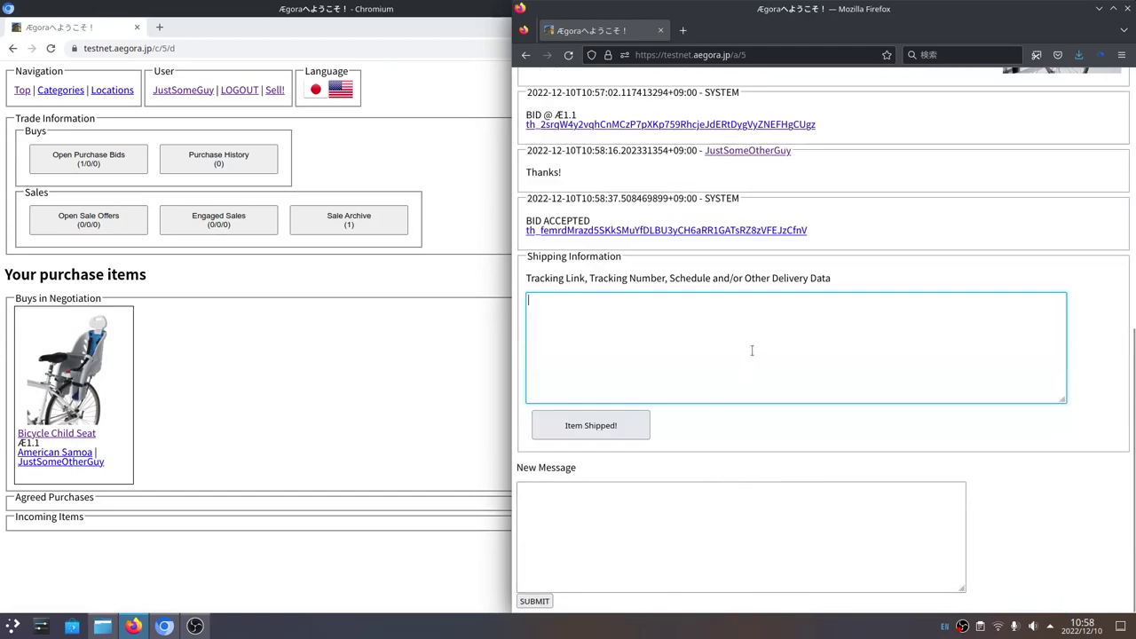
{"action": "type", "text": "Here is th"}
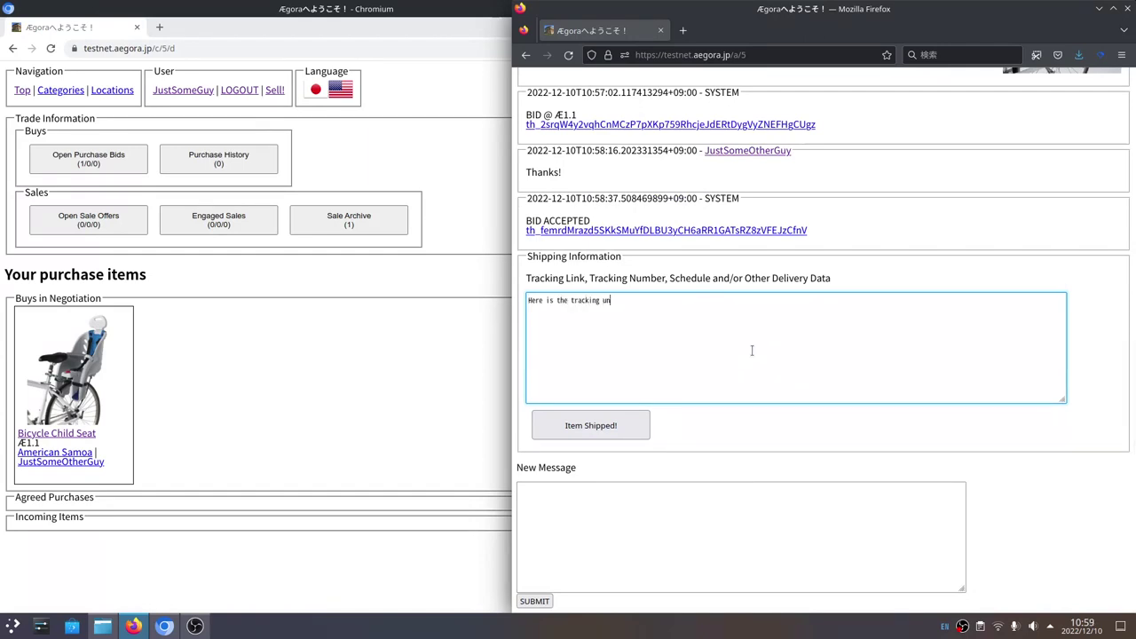
{"action": "type", "text": "e tracking number:"}
{"action": "key", "text": "Return"}
{"action": "type", "text": "https://fale"}
{"action": "type", "text": "nonexistant.shippe"}
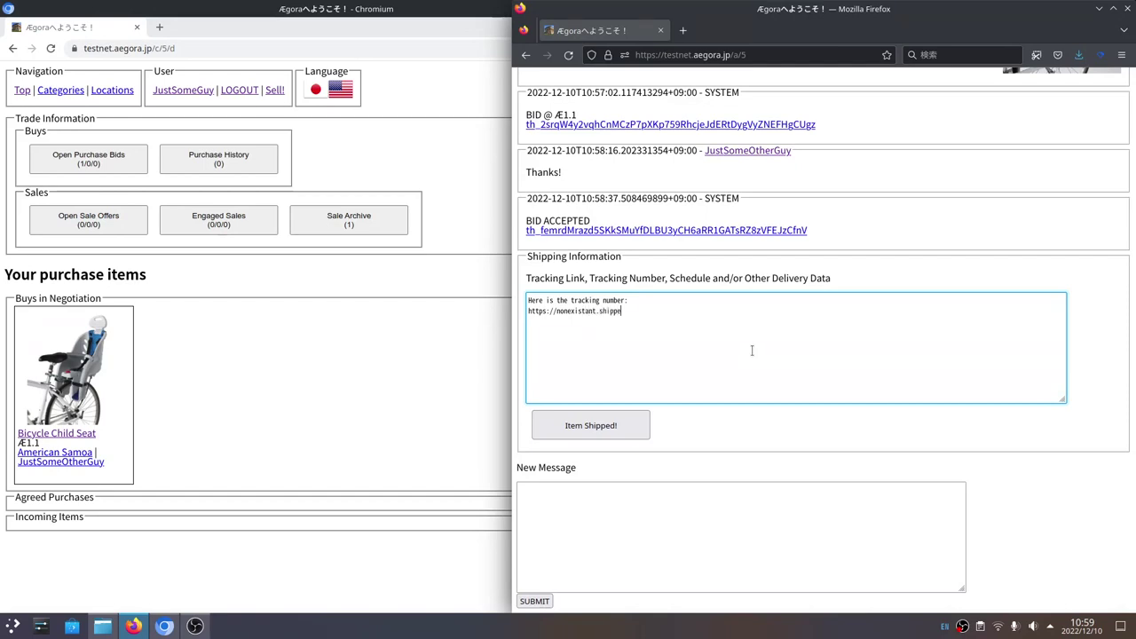
Step: Finish the tracking URL with 1234 and mark the Bicycle Child Seat as shipped
{"action": "type", "text": "1234"}
{"action": "left_click", "coordinate": [635, 431]}
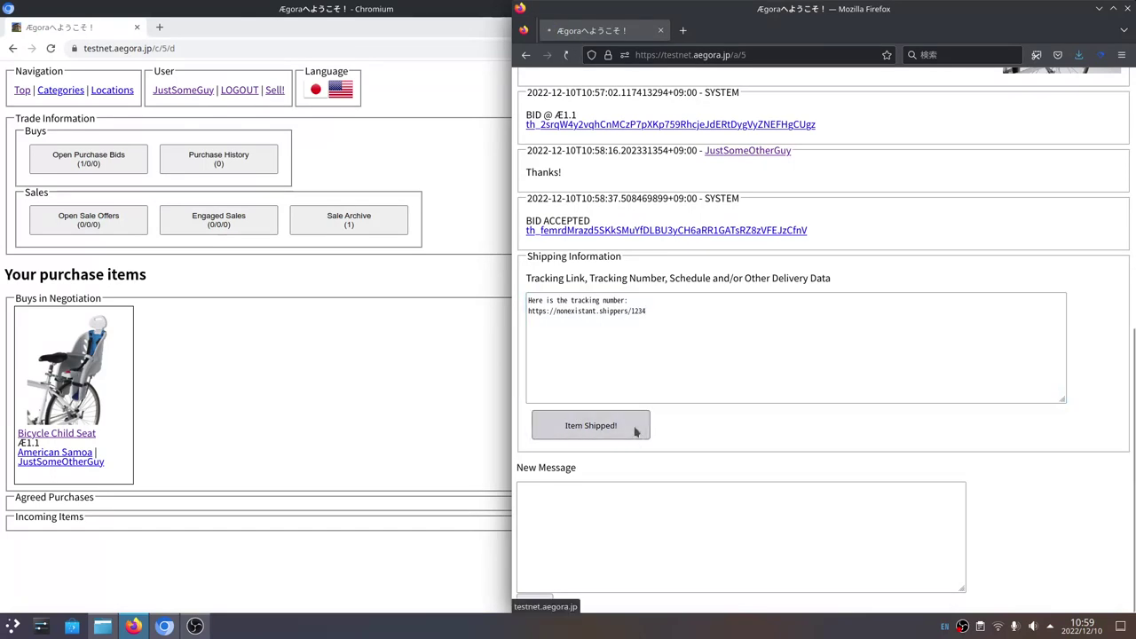
{"action": "left_click", "coordinate": [58, 388]}
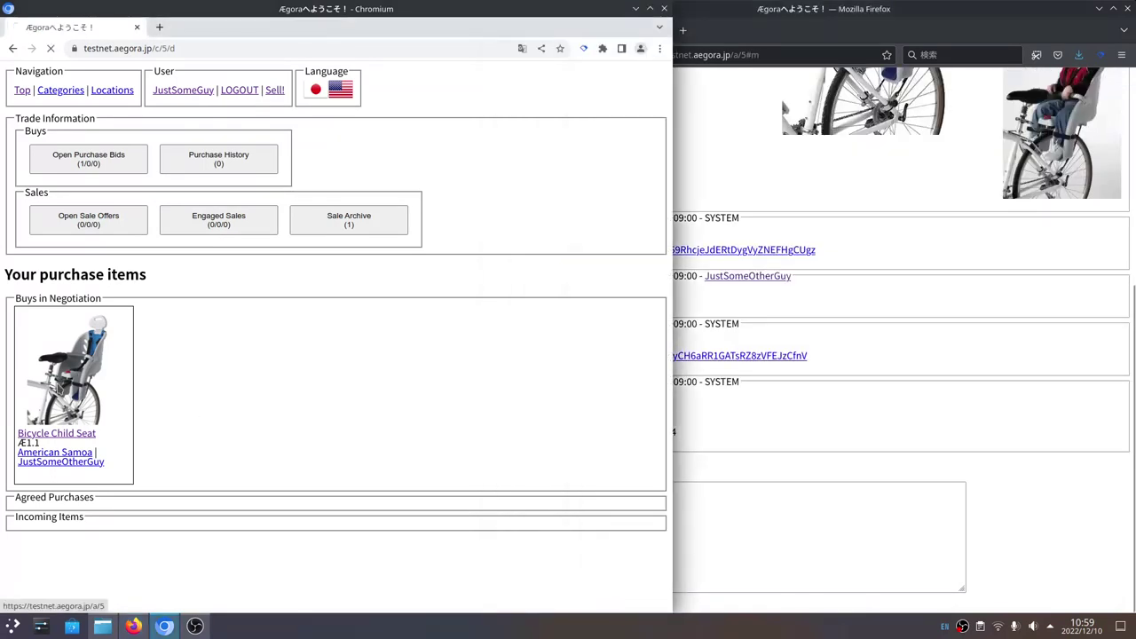
Step: Review the purchase as Received, 5 - Excellent, commenting 'That was great. Thanks so so much. weeeee'
{"action": "scroll", "coordinate": [62, 395], "scroll_direction": "down", "scroll_amount": 5}
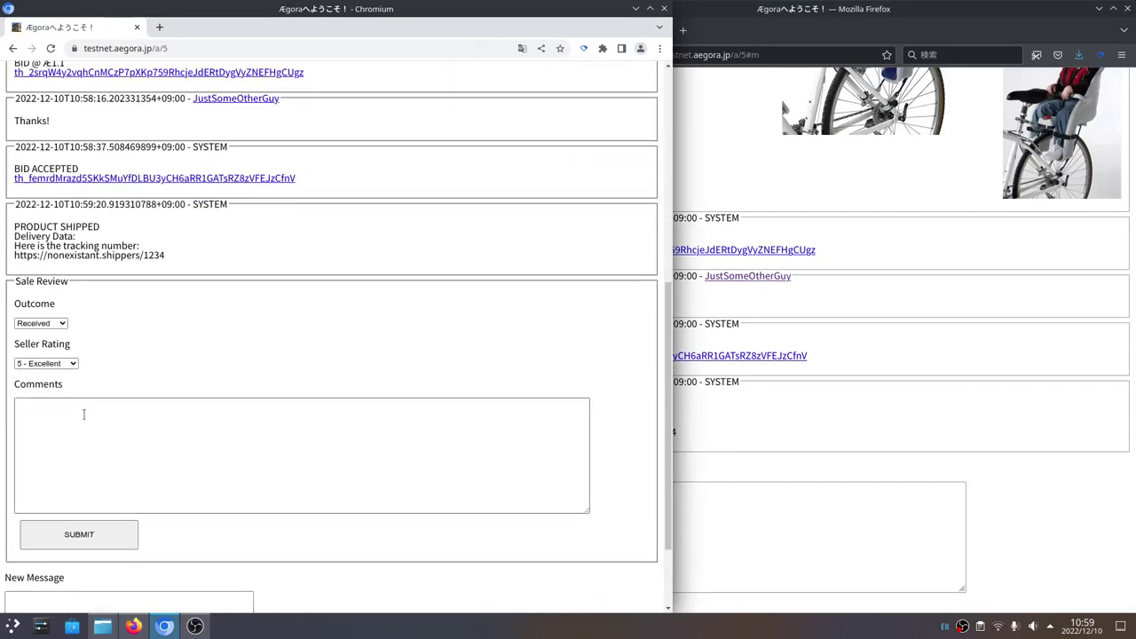
{"action": "left_click", "coordinate": [87, 436]}
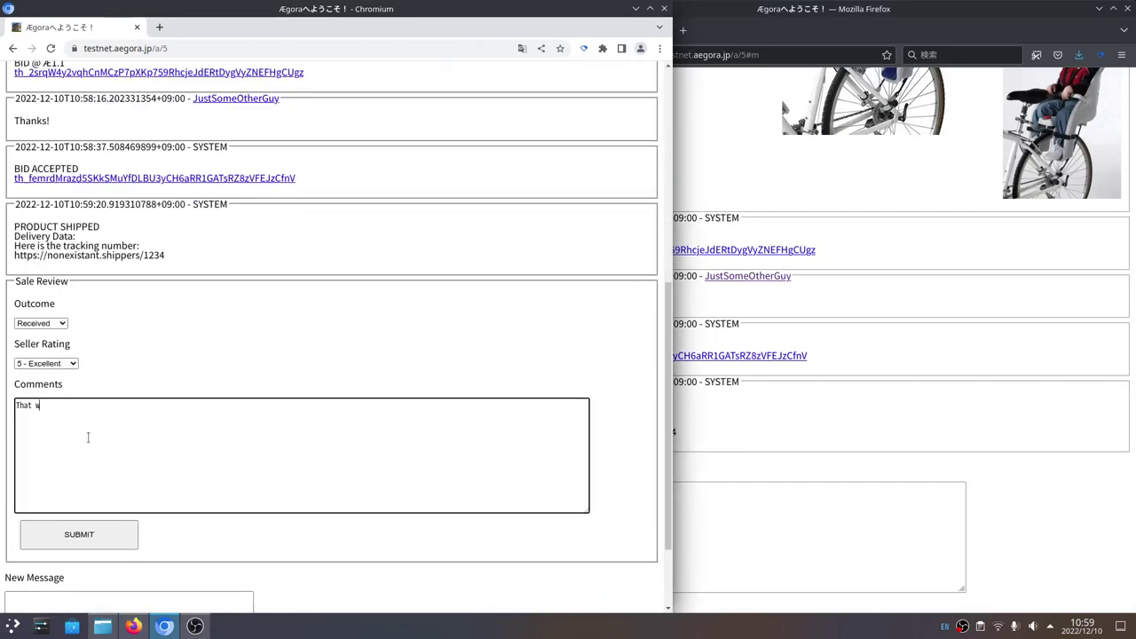
{"action": "type", "text": "That was great. Thanks so so much. weeeee"}
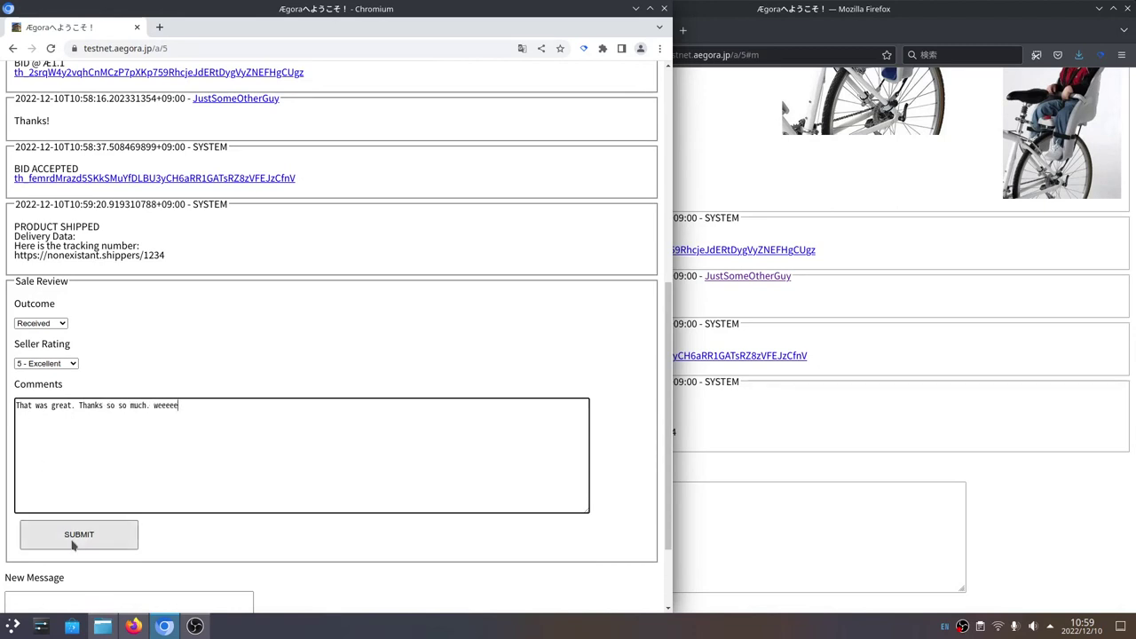
{"action": "left_click", "coordinate": [71, 541]}
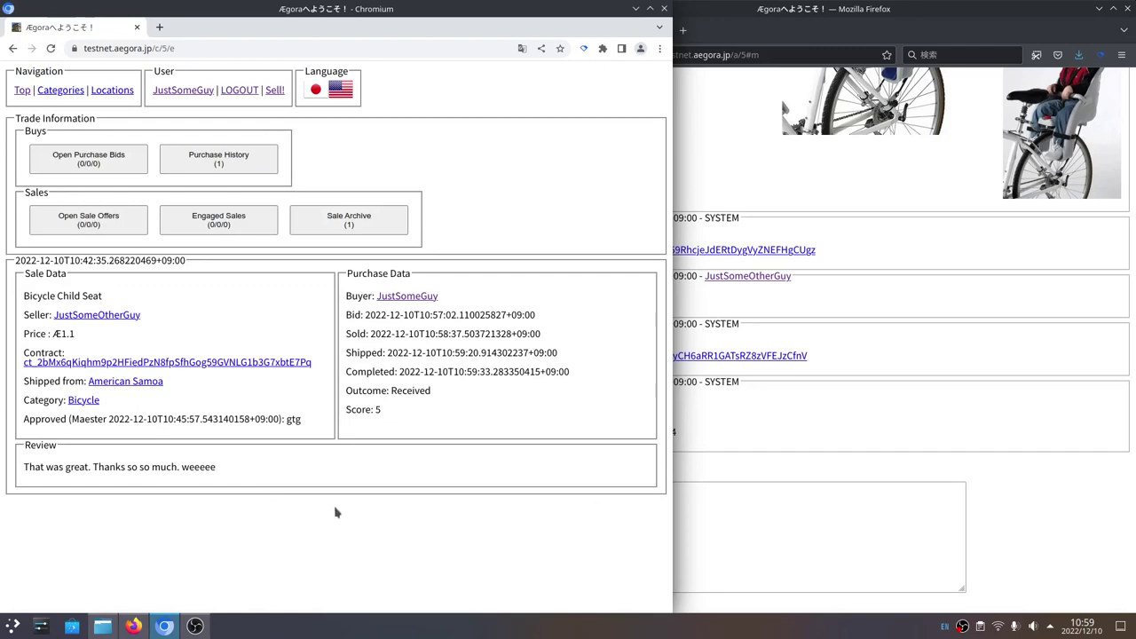
Step: In Firefox, confirm the seller's sale archive shows the score-5 Bicycle Child Seat sale, then view purchase history
{"action": "left_click", "coordinate": [823, 434]}
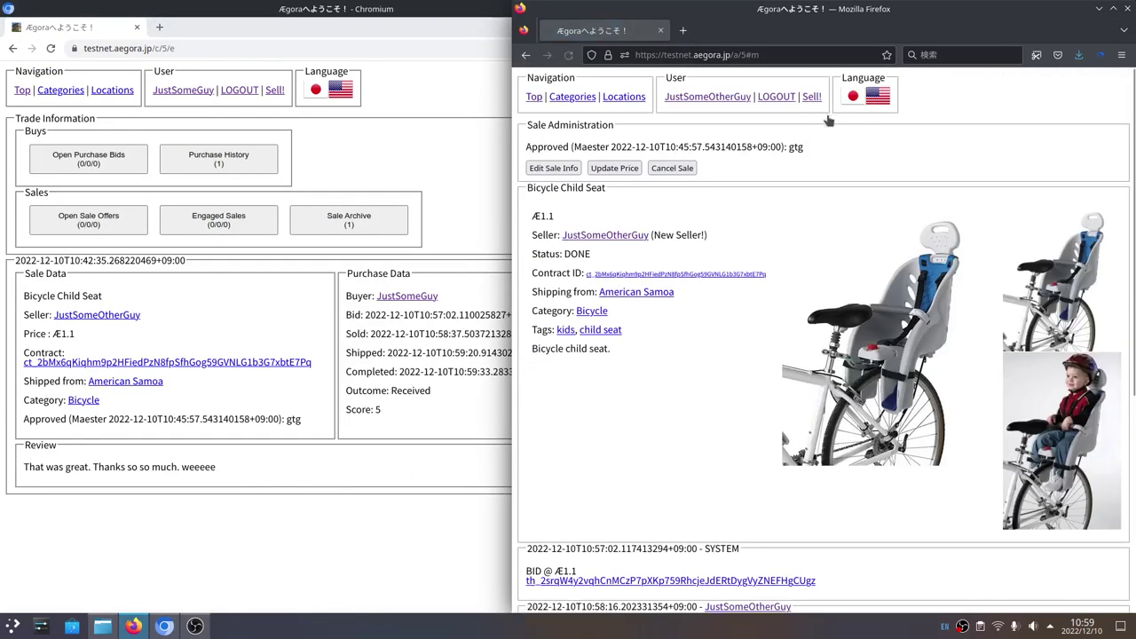
{"action": "left_click", "coordinate": [707, 96]}
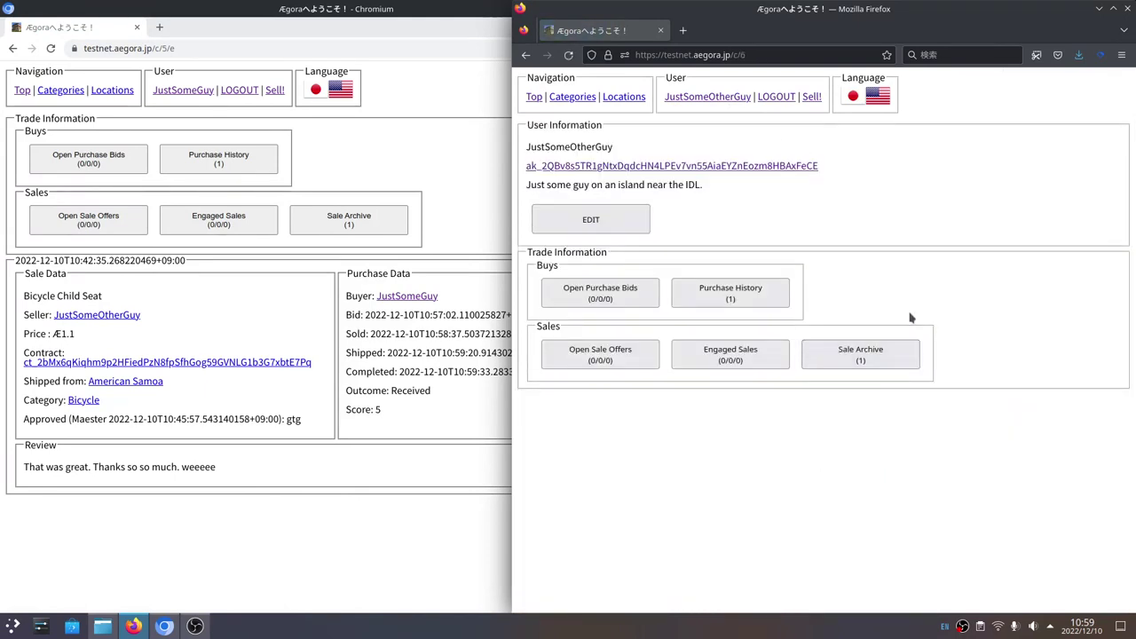
{"action": "left_click", "coordinate": [860, 355]}
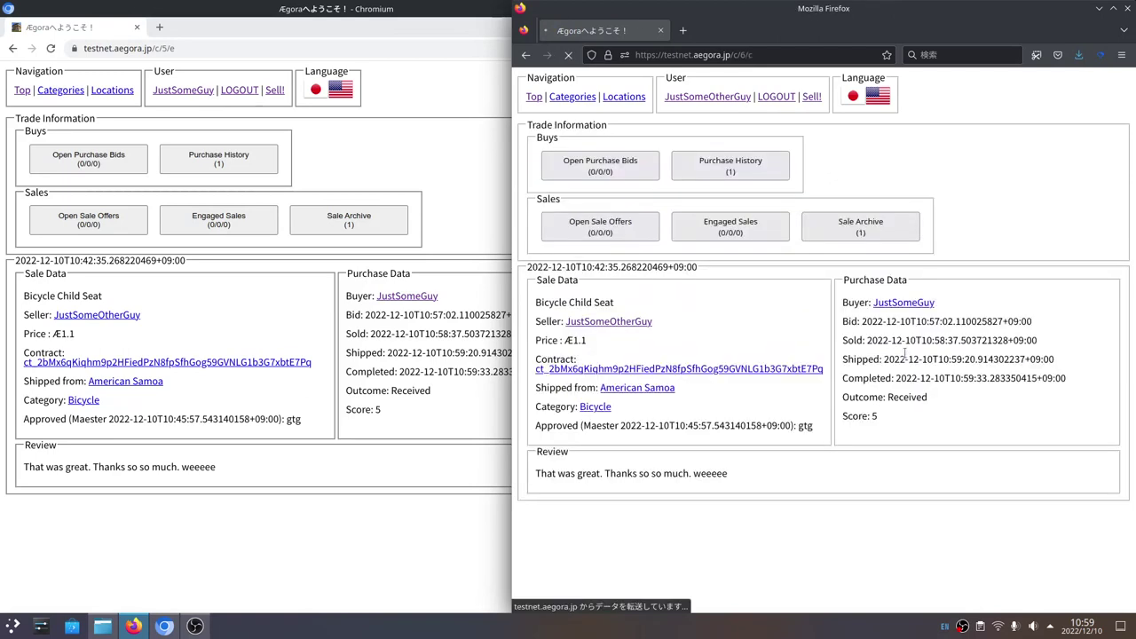
{"action": "left_click", "coordinate": [751, 174]}
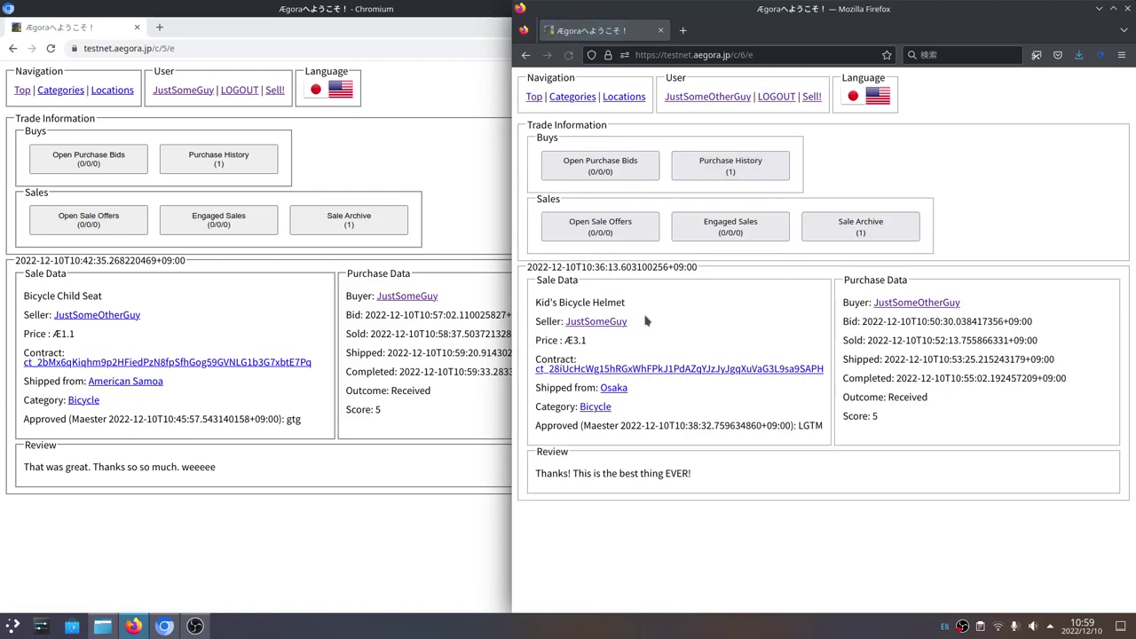
Step: Compare with the buyer's sale archive in Chromium, then return to the seller's window
{"action": "left_click", "coordinate": [368, 231]}
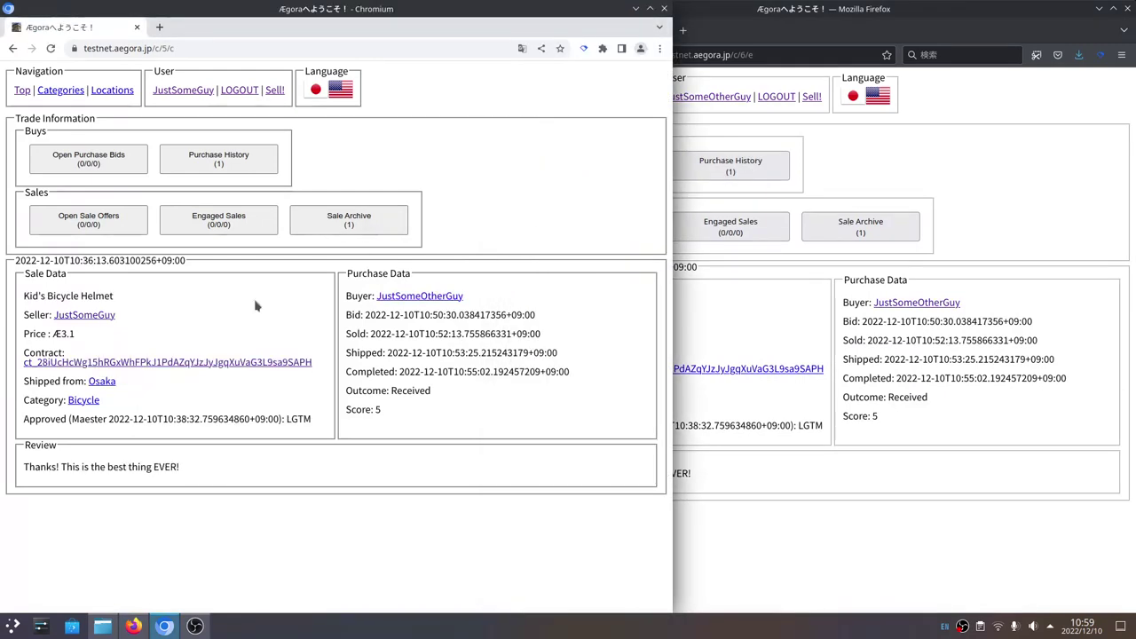
{"action": "left_click", "coordinate": [242, 170]}
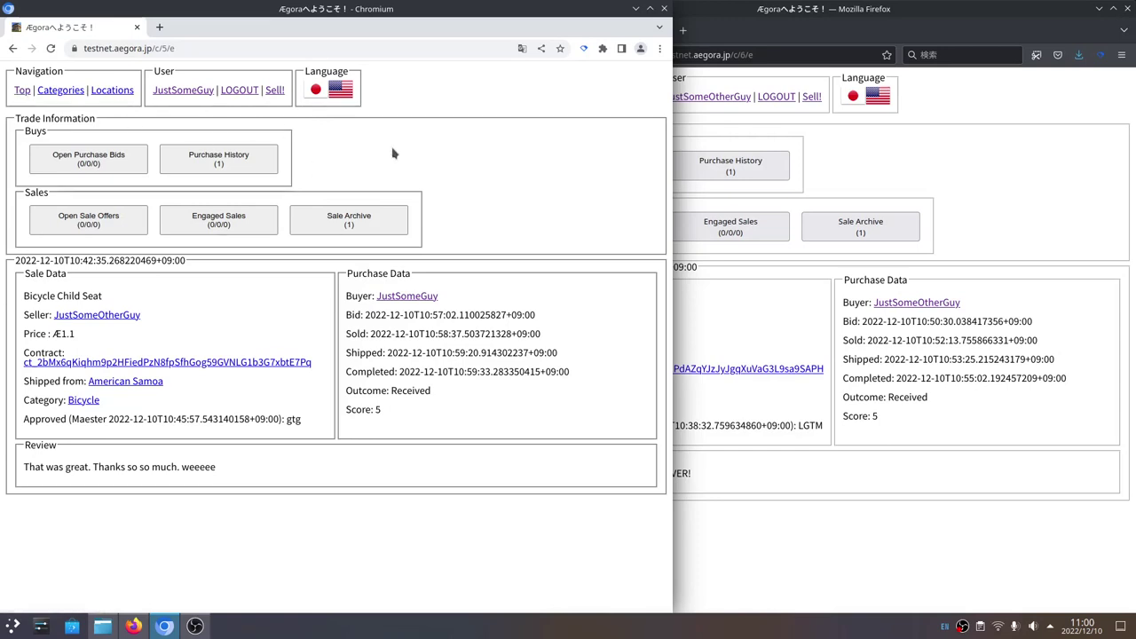
{"action": "left_click", "coordinate": [854, 177]}
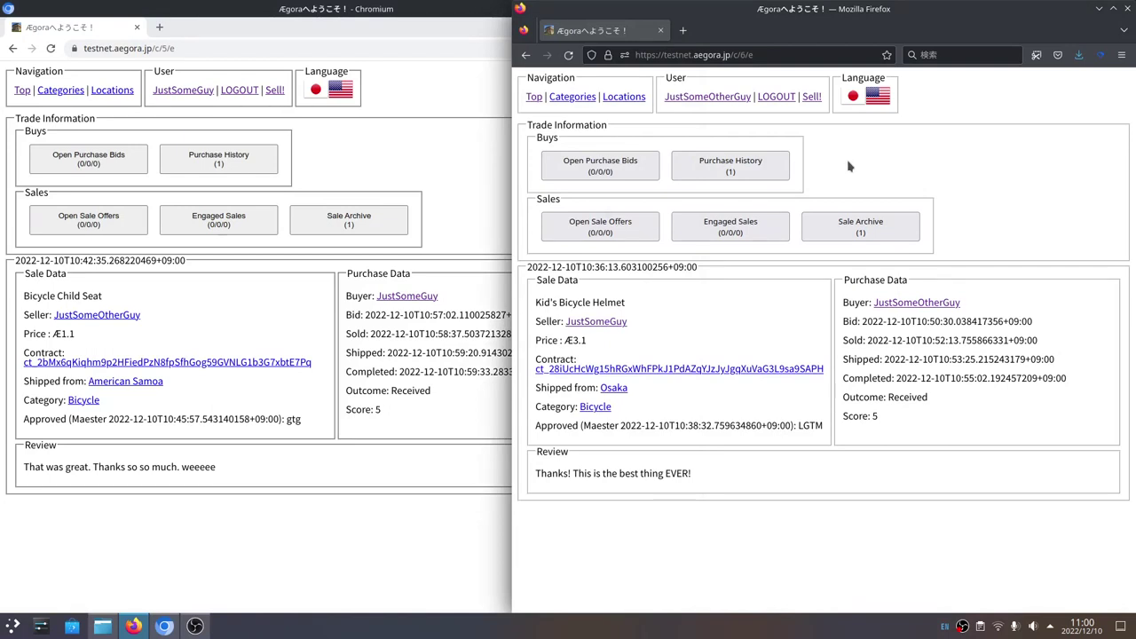
Step: Return both the buyer's and the seller's browsers to the Top listings page
{"action": "left_click", "coordinate": [25, 92]}
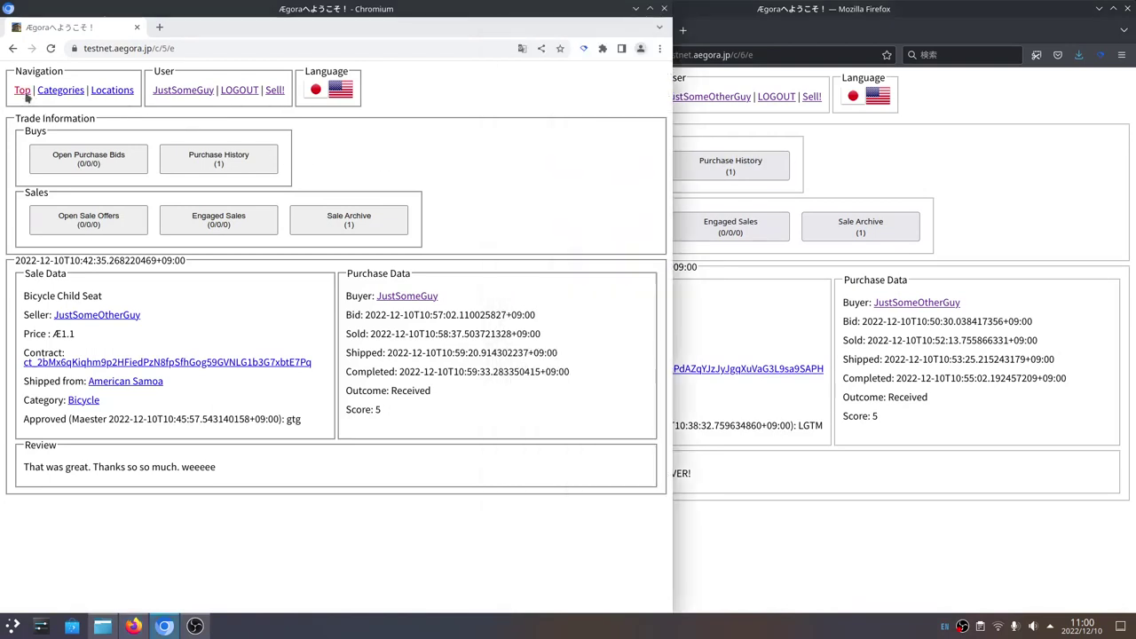
{"action": "left_click", "coordinate": [713, 129]}
{"action": "left_click", "coordinate": [535, 99]}
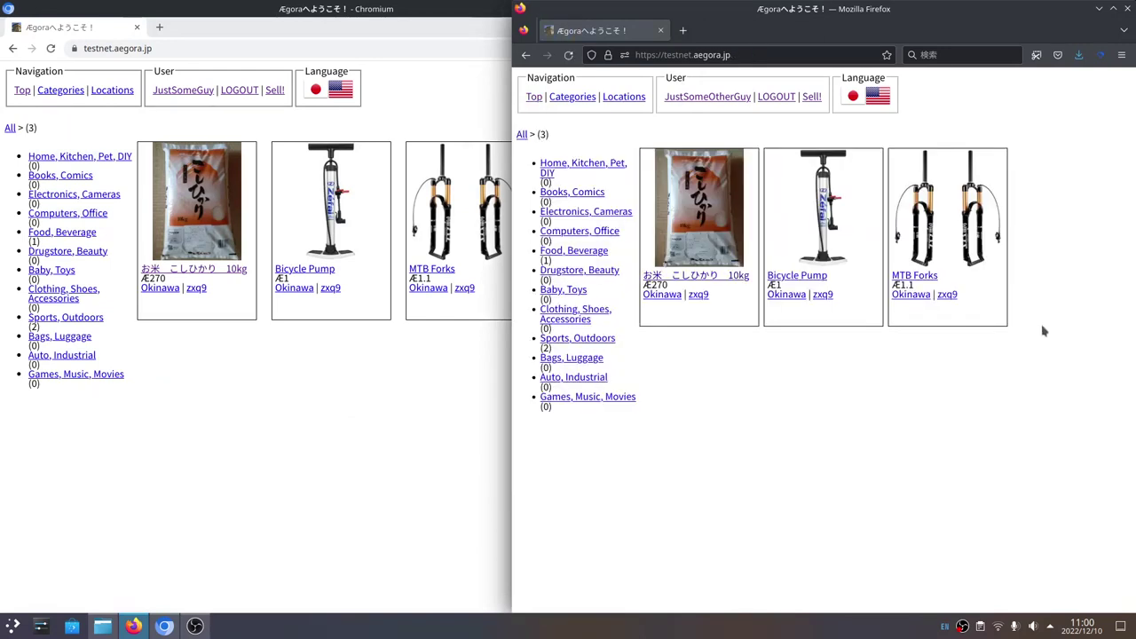
{"action": "left_click", "coordinate": [761, 57]}
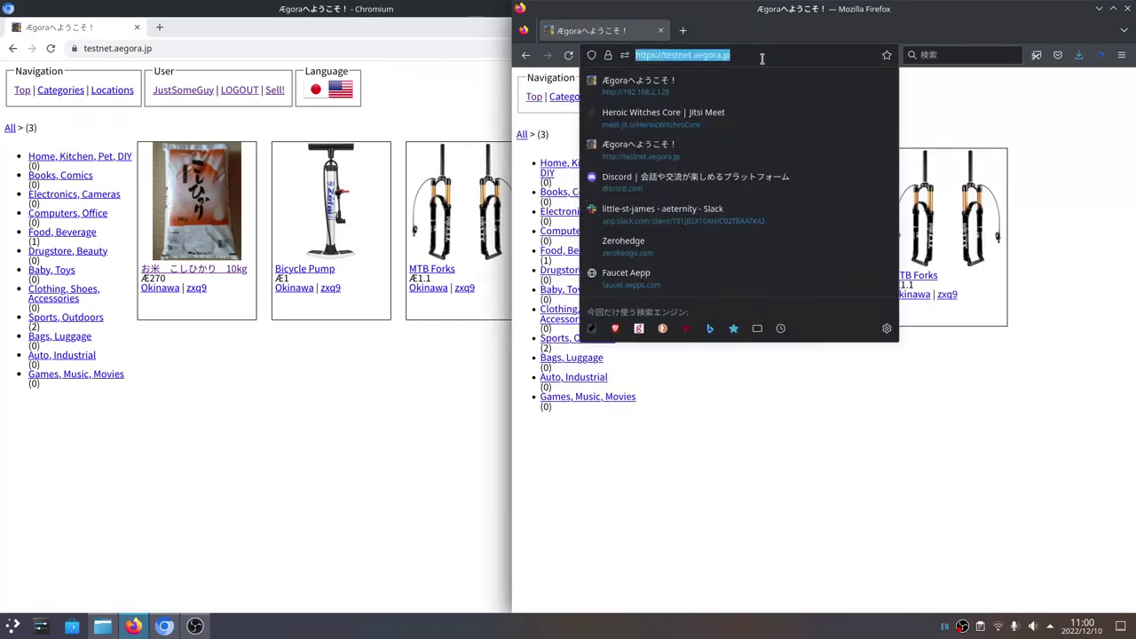
{"action": "type", "text": "htt"}
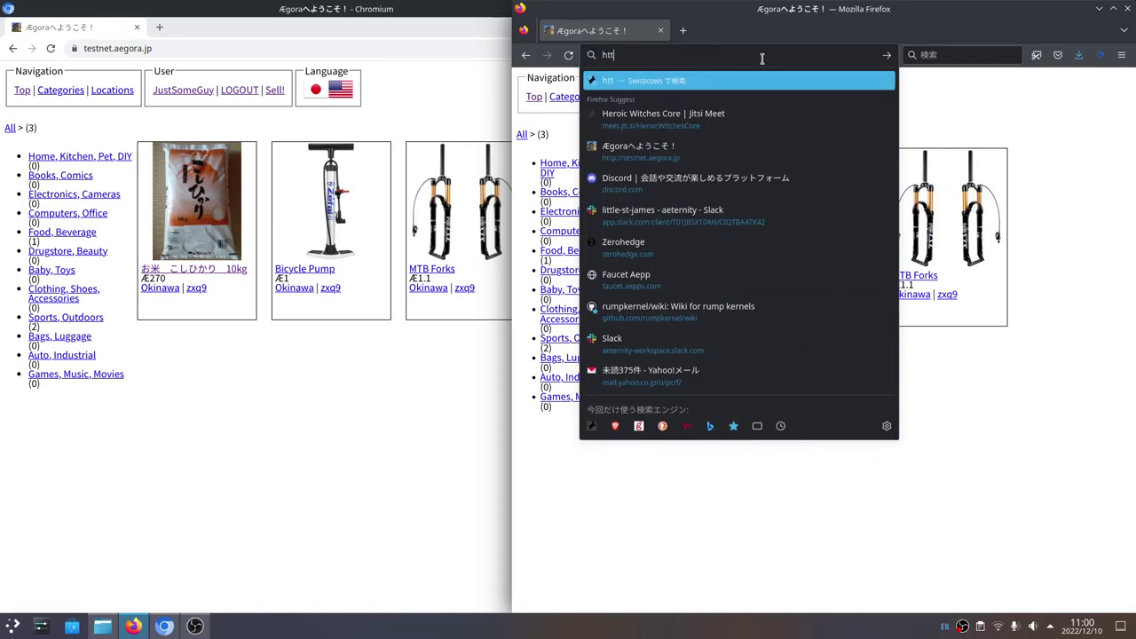
{"action": "type", "text": "ps://aegora.jp"}
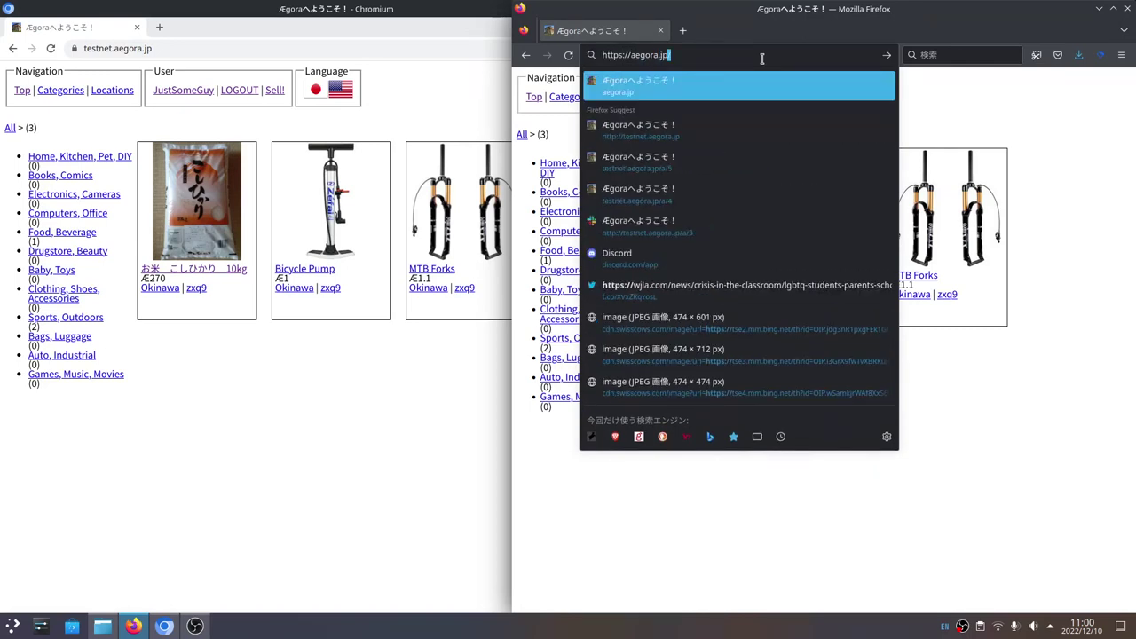
{"action": "key", "text": "Return"}
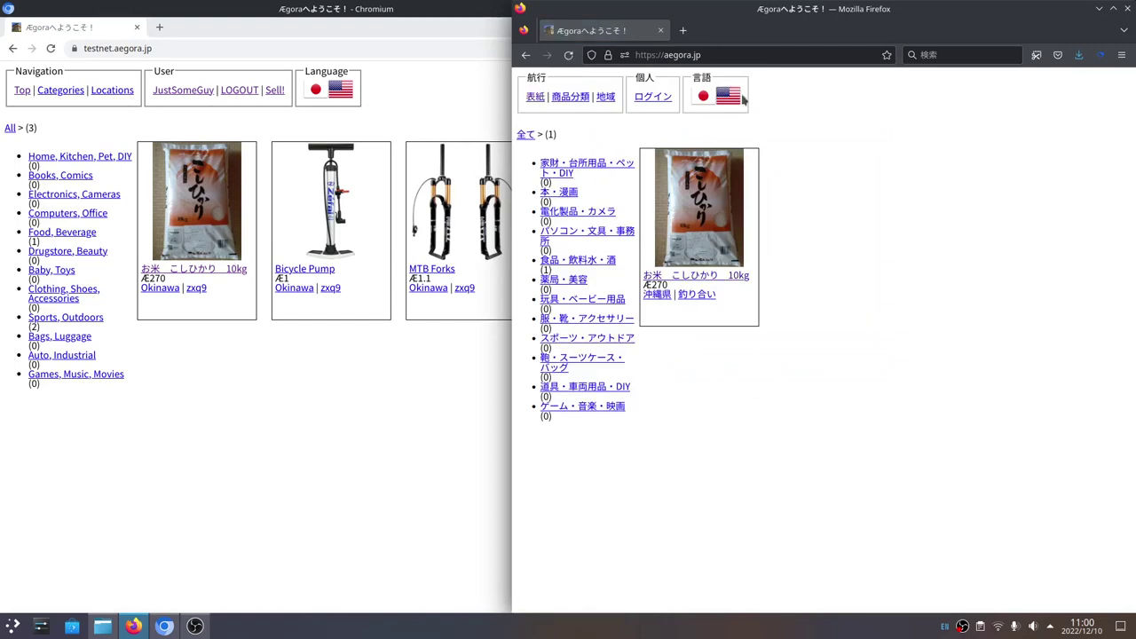
{"action": "left_click", "coordinate": [737, 101]}
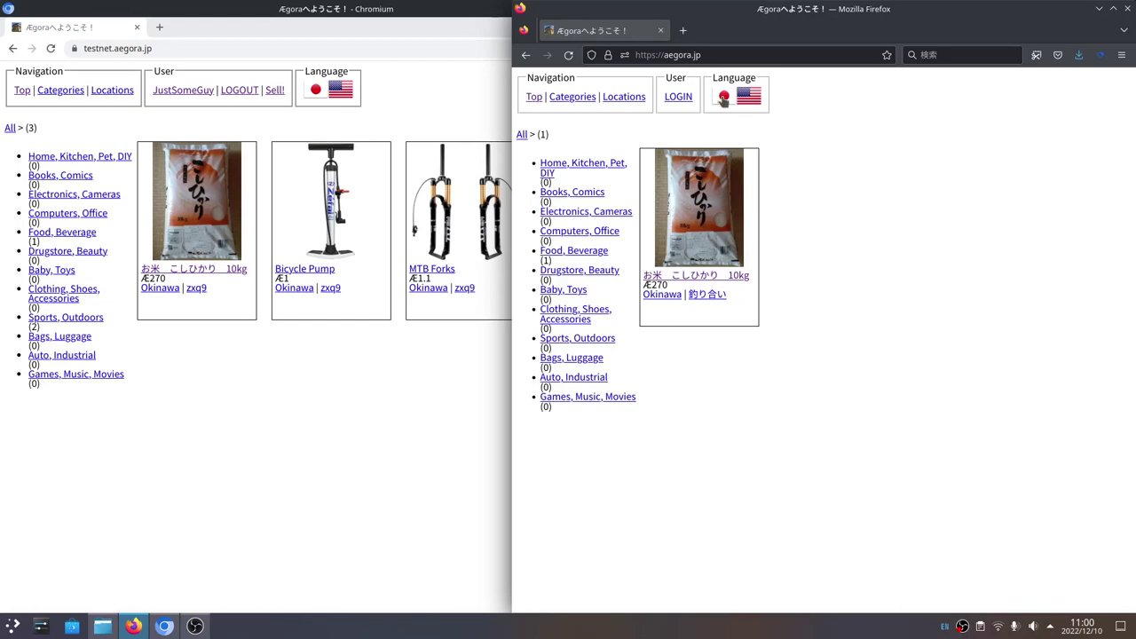
{"action": "left_click", "coordinate": [717, 55]}
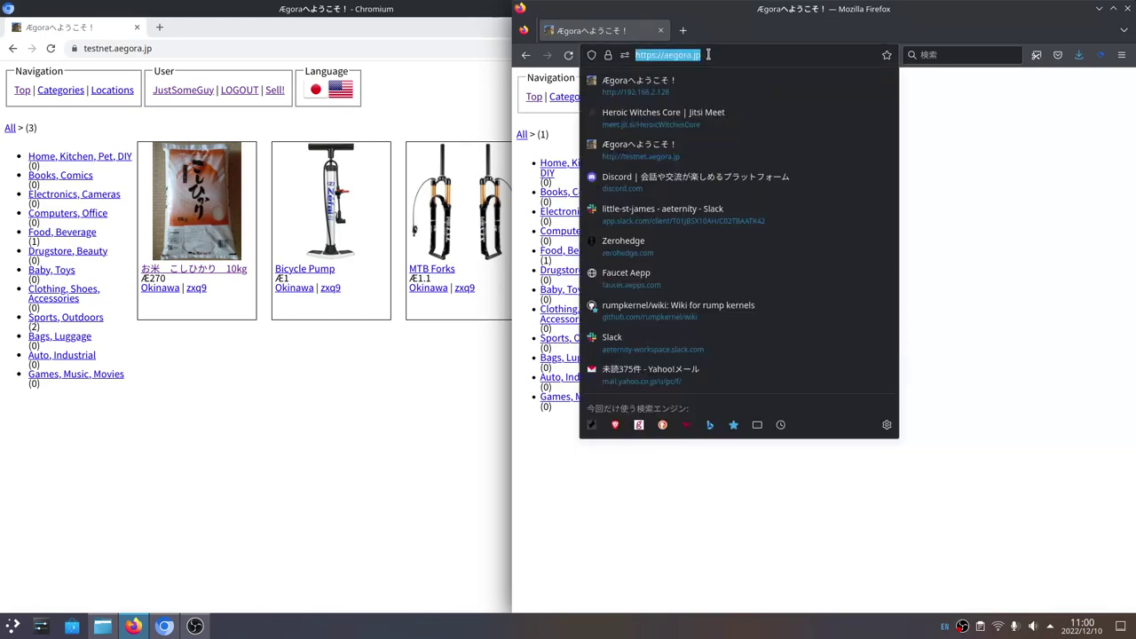
{"action": "left_click", "coordinate": [708, 55]}
{"action": "left_click", "coordinate": [930, 135]}
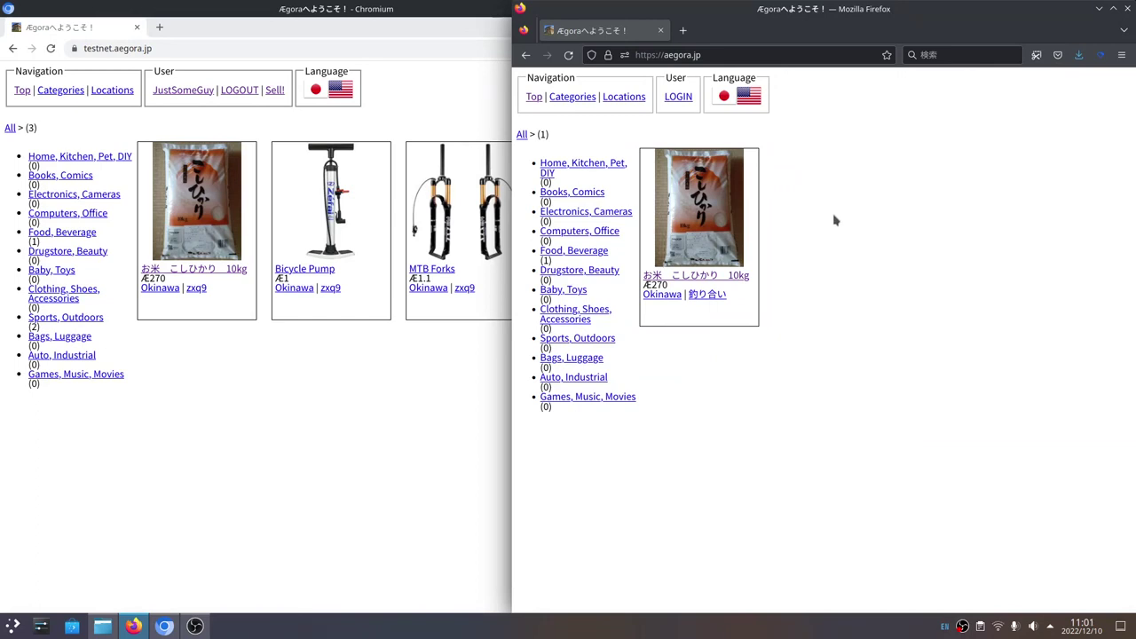
{"action": "left_click", "coordinate": [453, 417]}
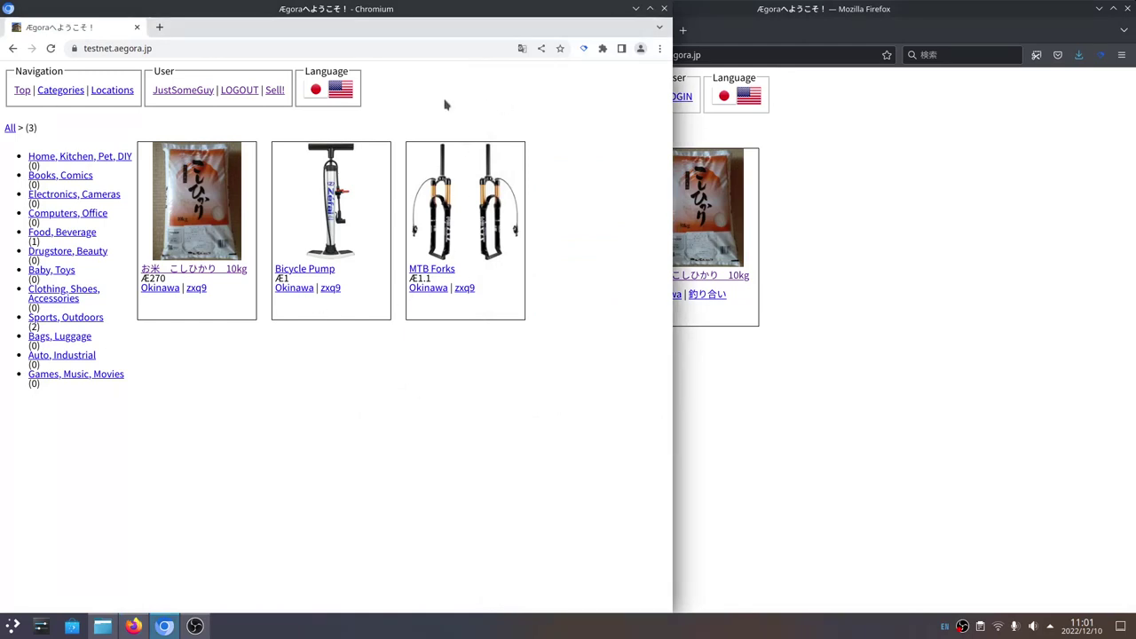
{"action": "left_click", "coordinate": [89, 48]}
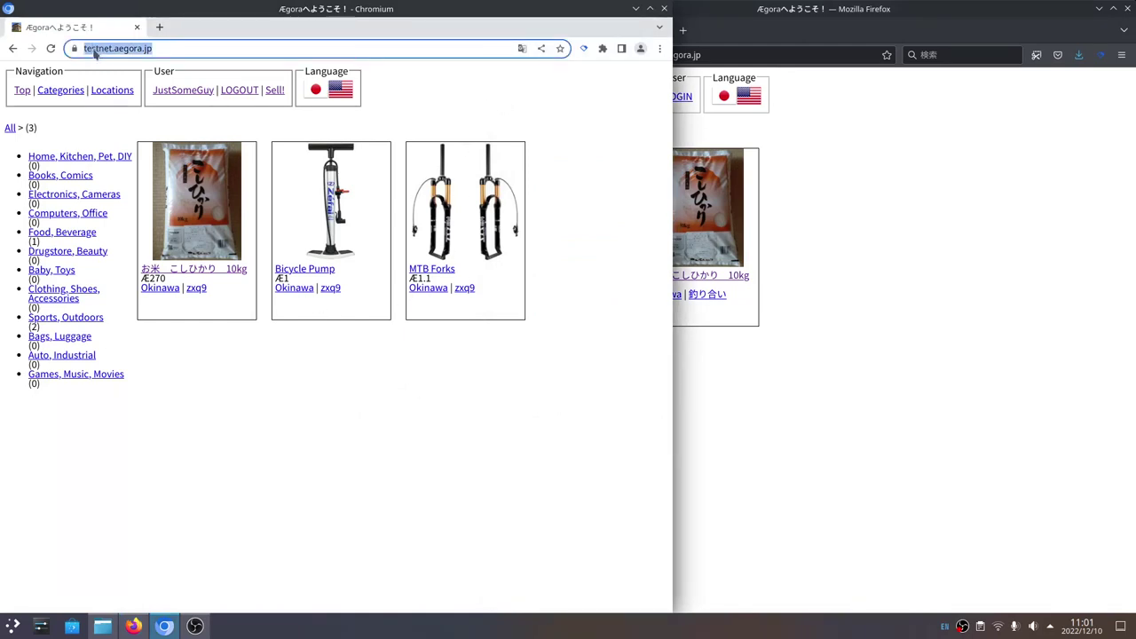
{"action": "left_click", "coordinate": [486, 107]}
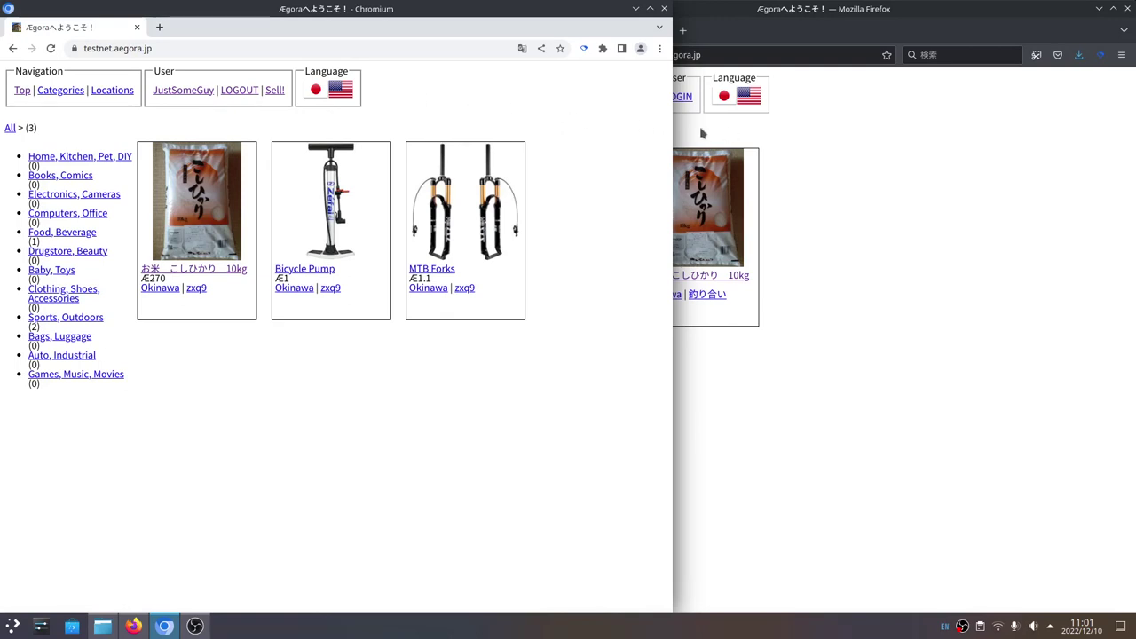
{"action": "left_click", "coordinate": [816, 139]}
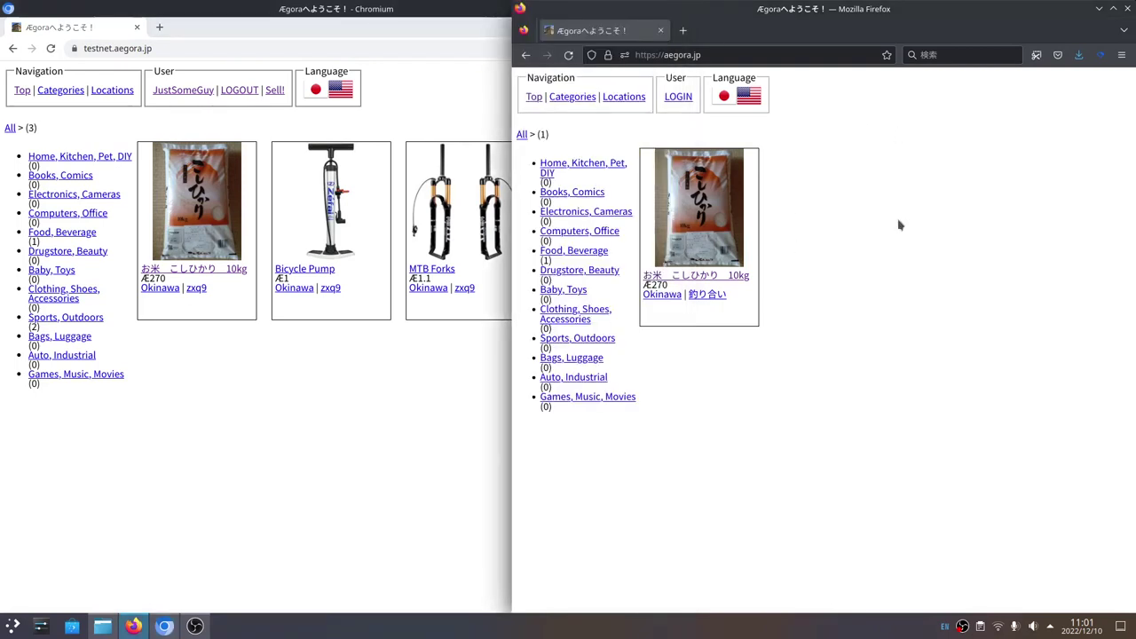